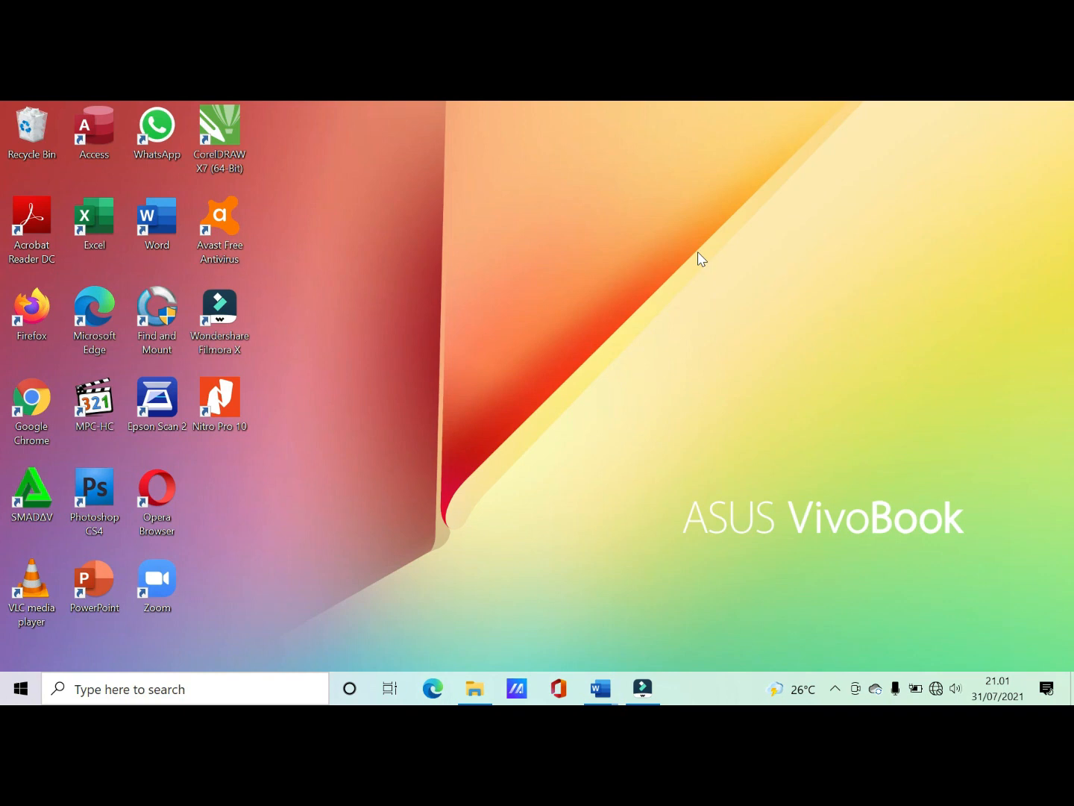
Step: Search the computer for "arc" and launch ArcMap 10.4
click(172, 688)
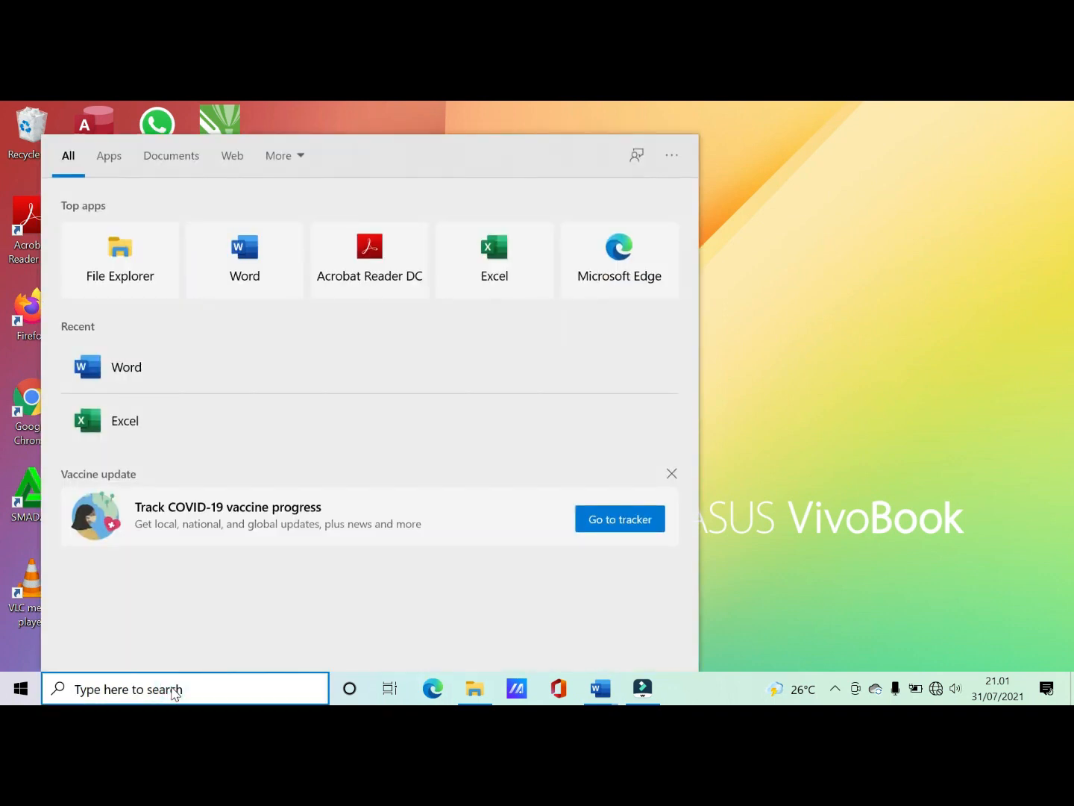
text(arc)
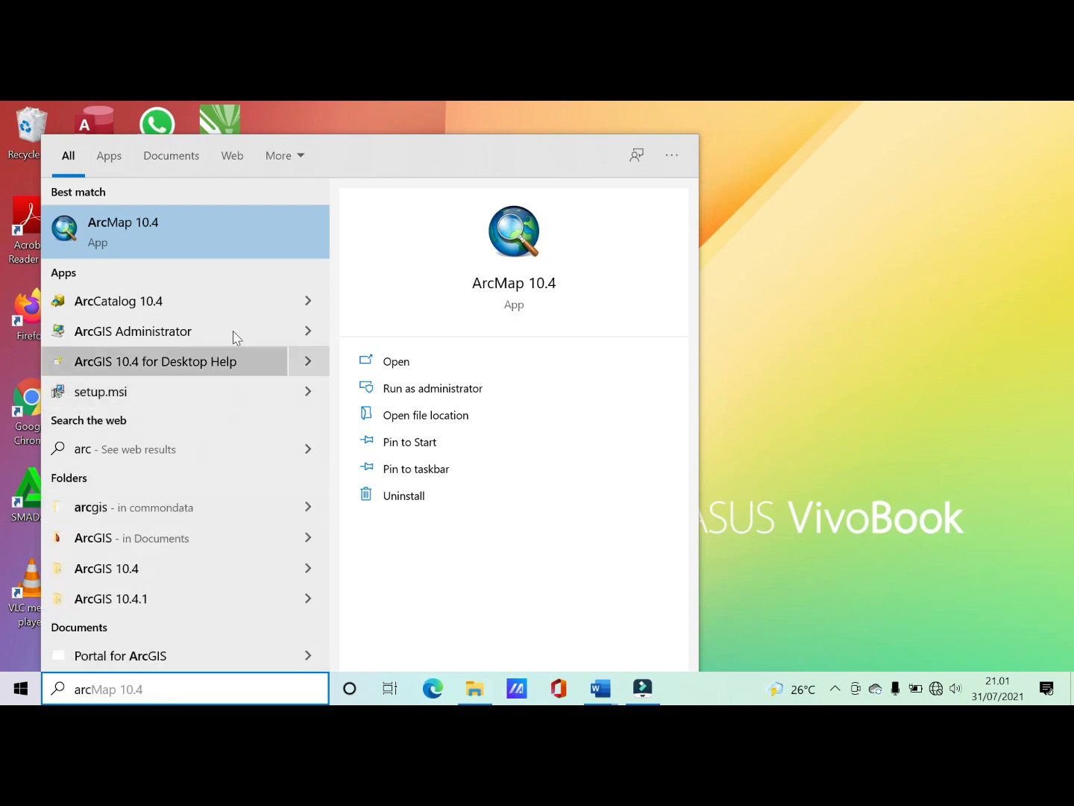
click(227, 243)
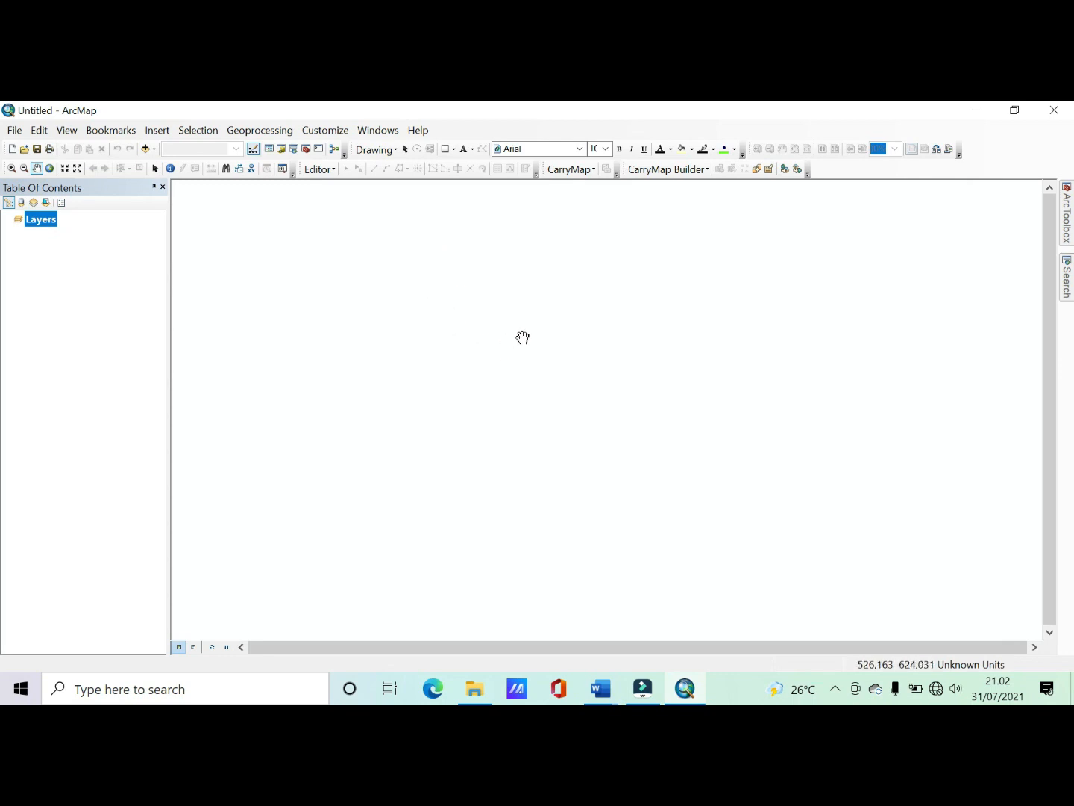
Step: Open the data frame's properties and choose WGS 1984 UTM Zone 50N from the favorite coordinate systems
right_click(522, 337)
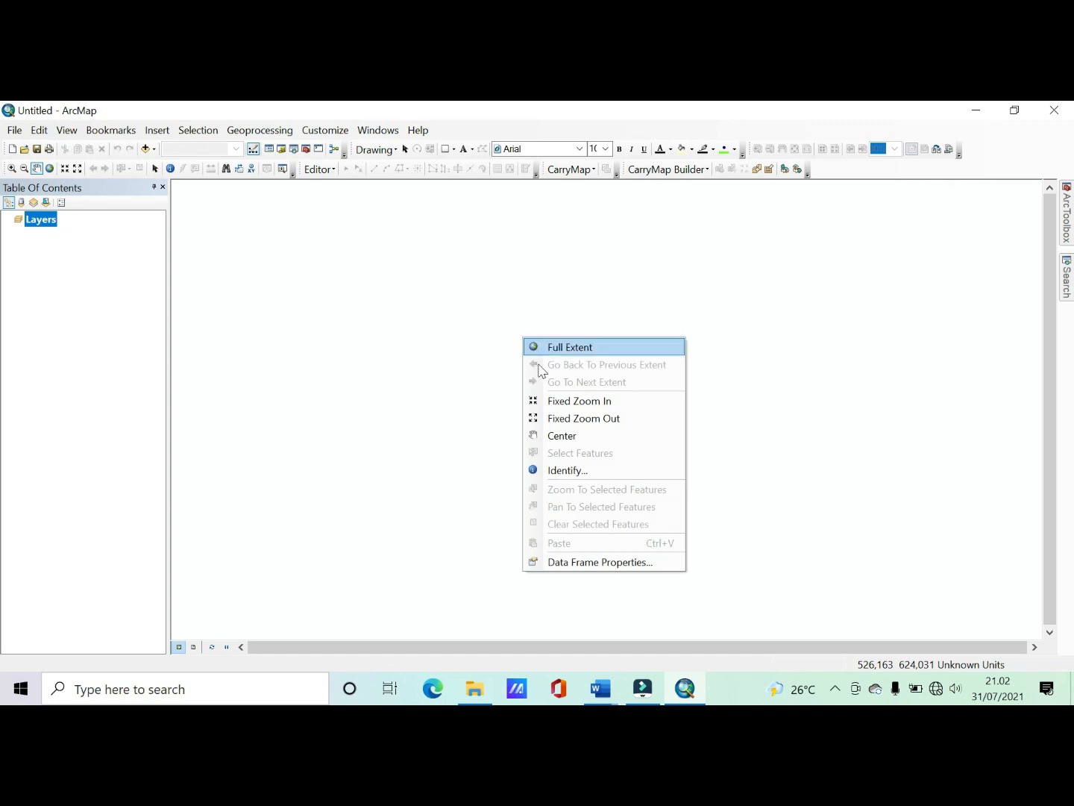
click(609, 563)
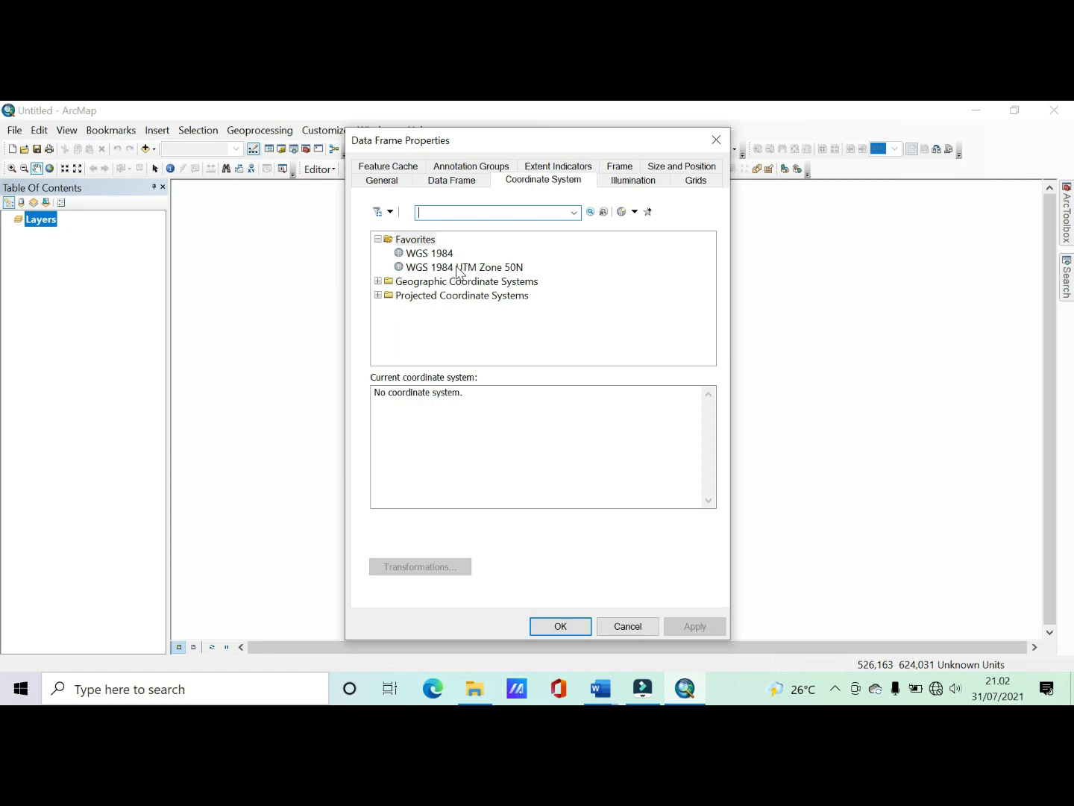
click(460, 270)
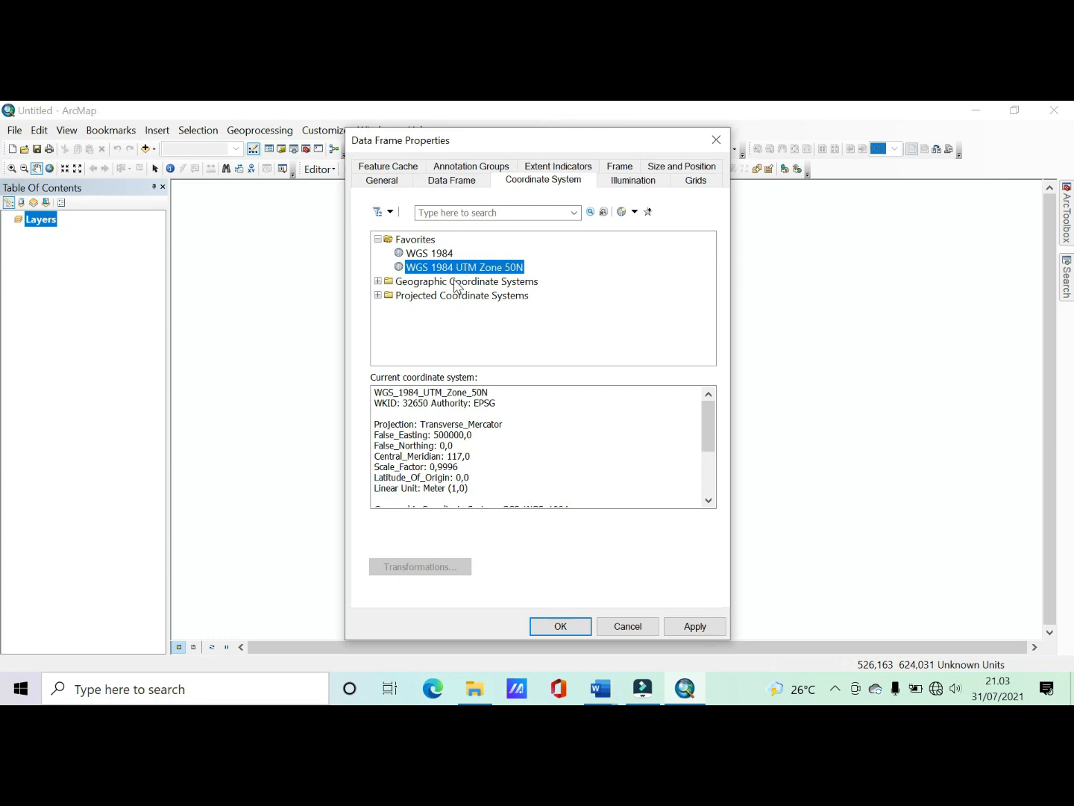
Step: Set the data frame's projected coordinate system to WGS 1984 UTM Zone 50N from the UTM, WGS 1984, Northern Hemisphere group and confirm
click(457, 284)
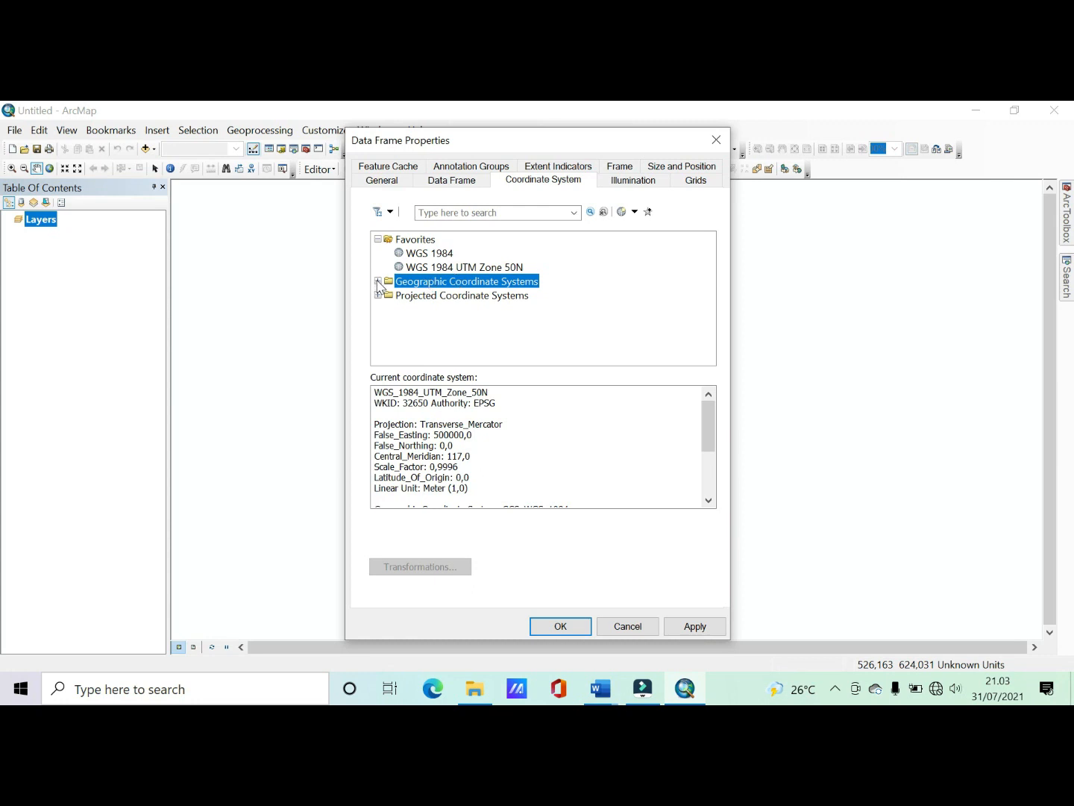
click(525, 185)
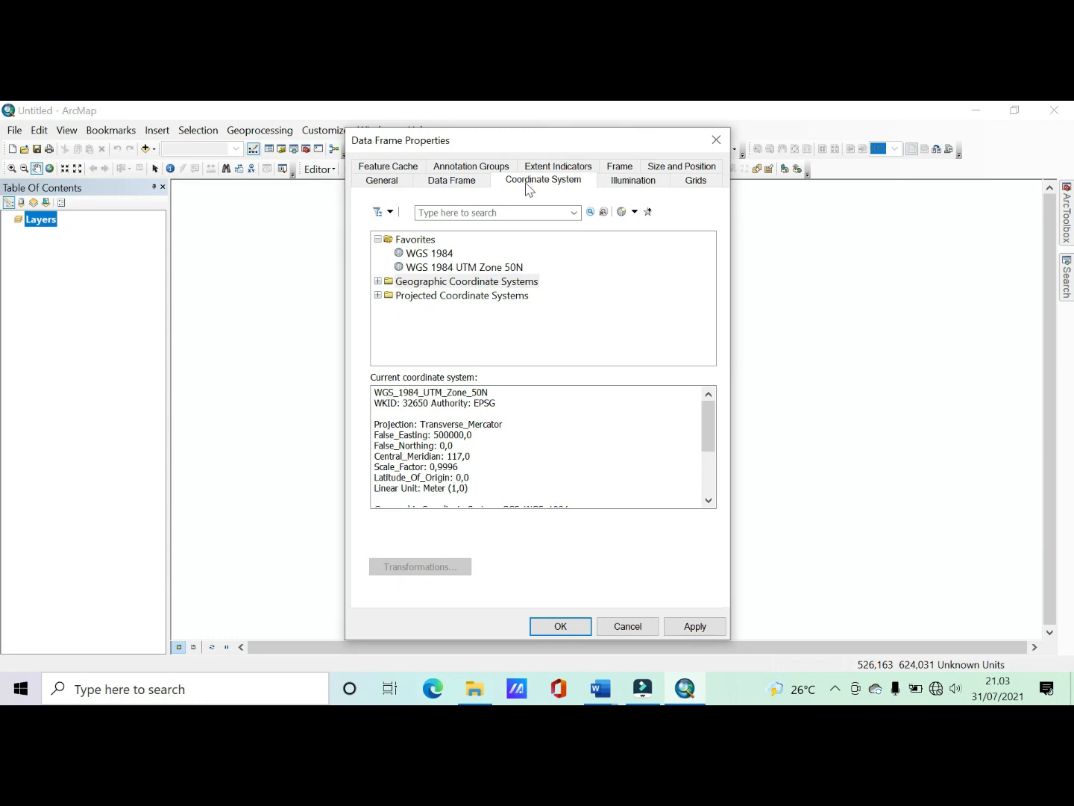
click(378, 294)
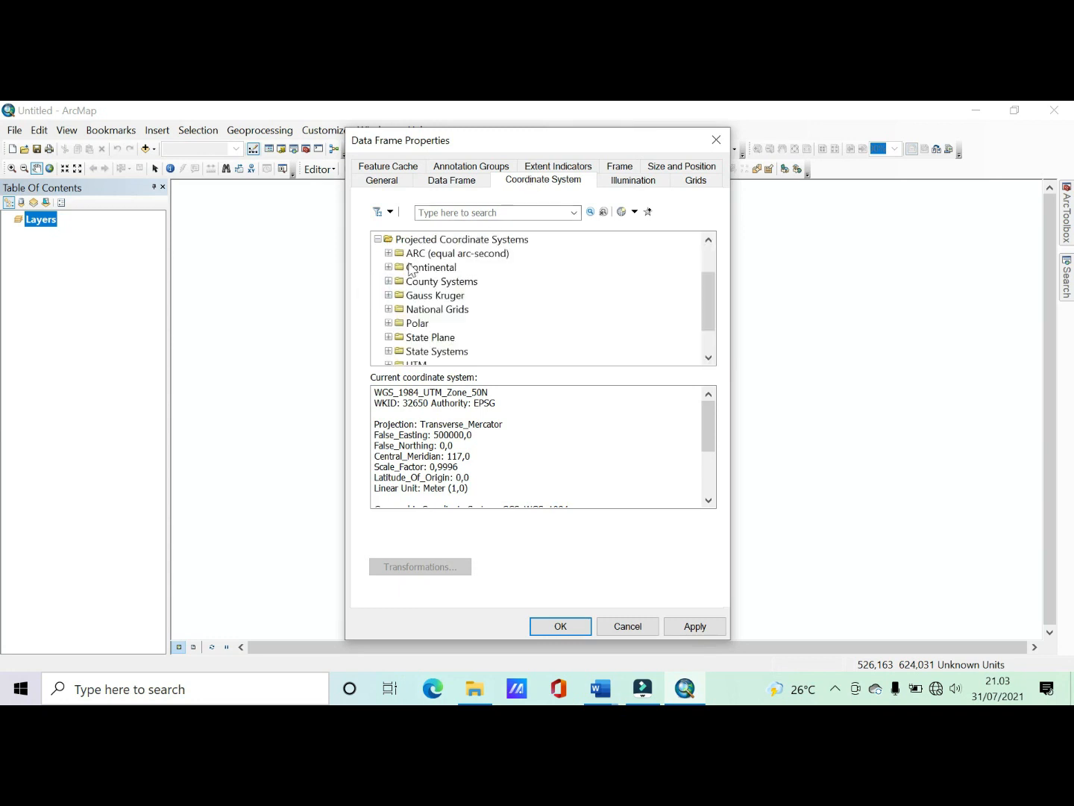
scroll(411, 259, down, 1)
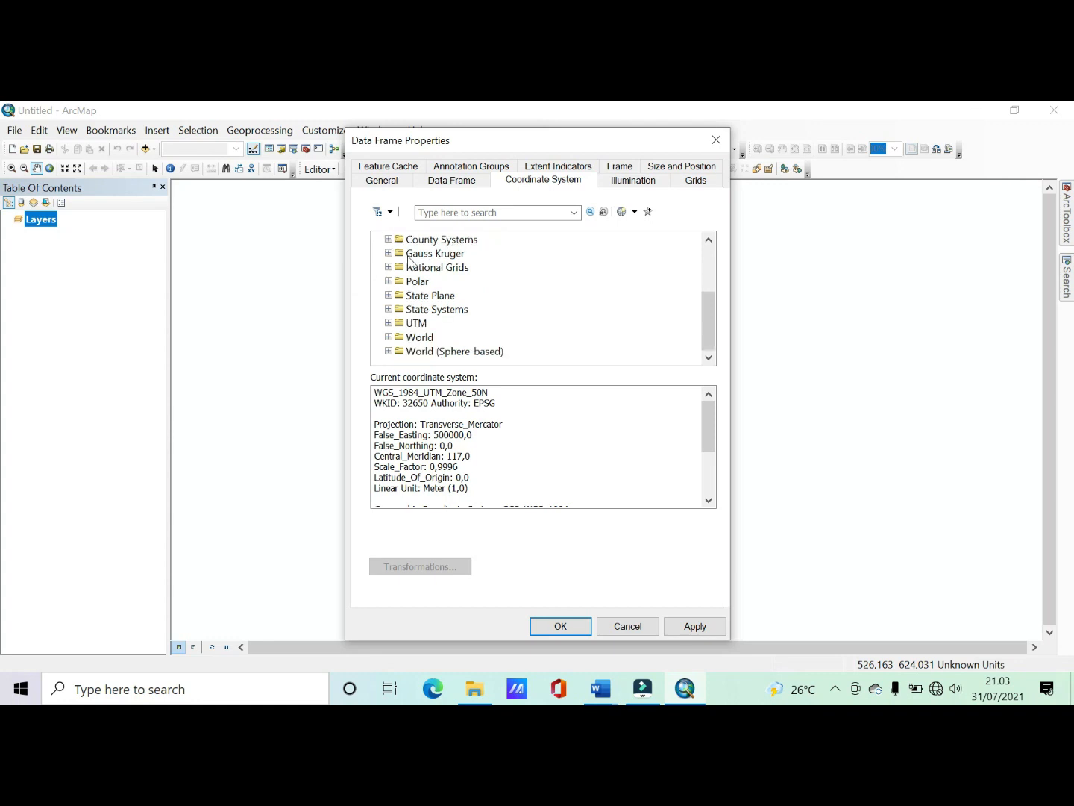
click(388, 324)
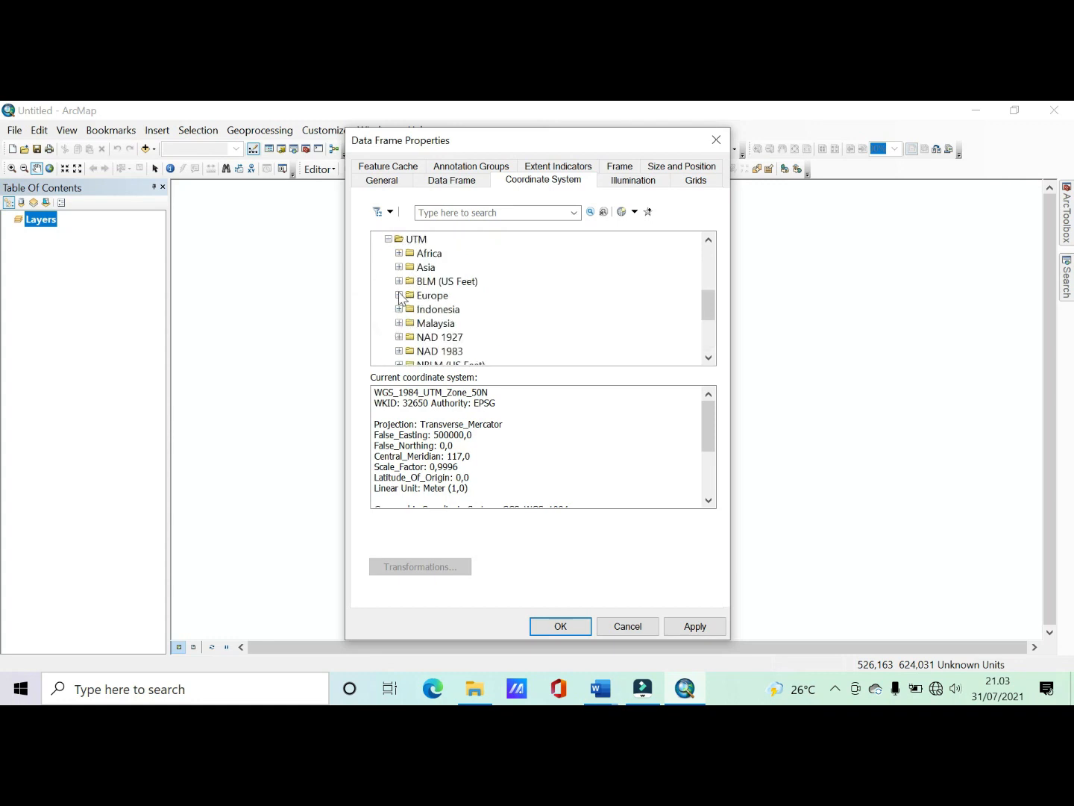
scroll(401, 299, down, 3)
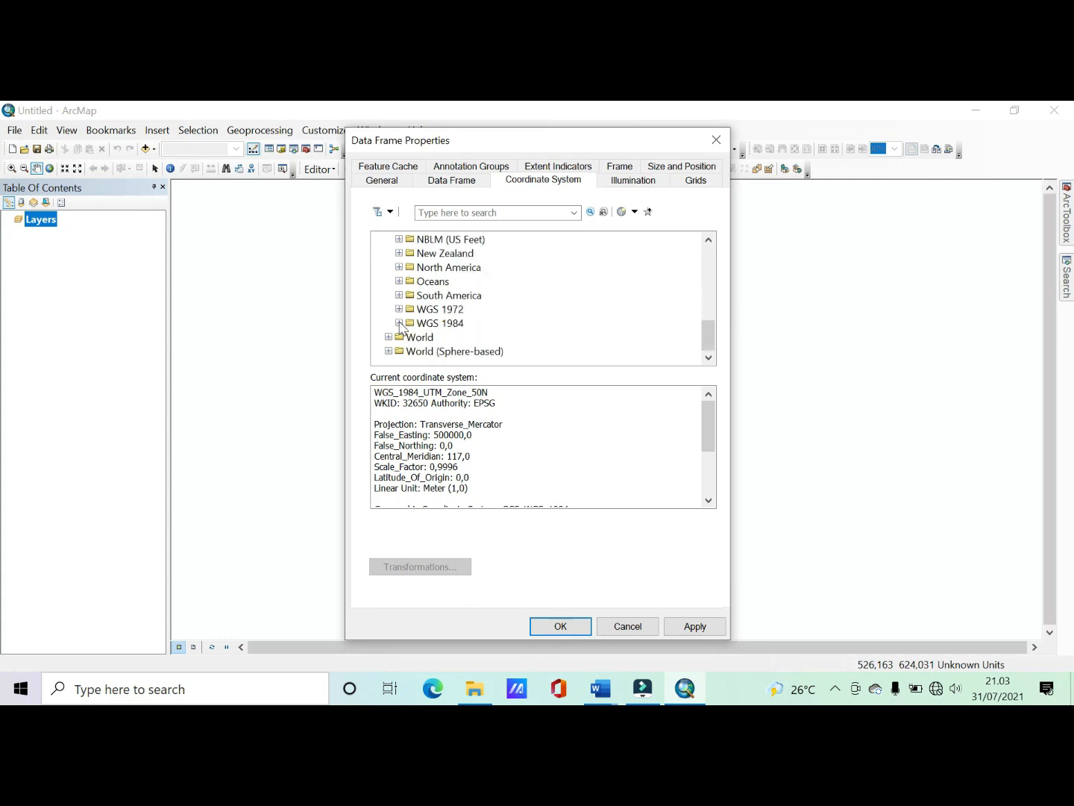
click(399, 323)
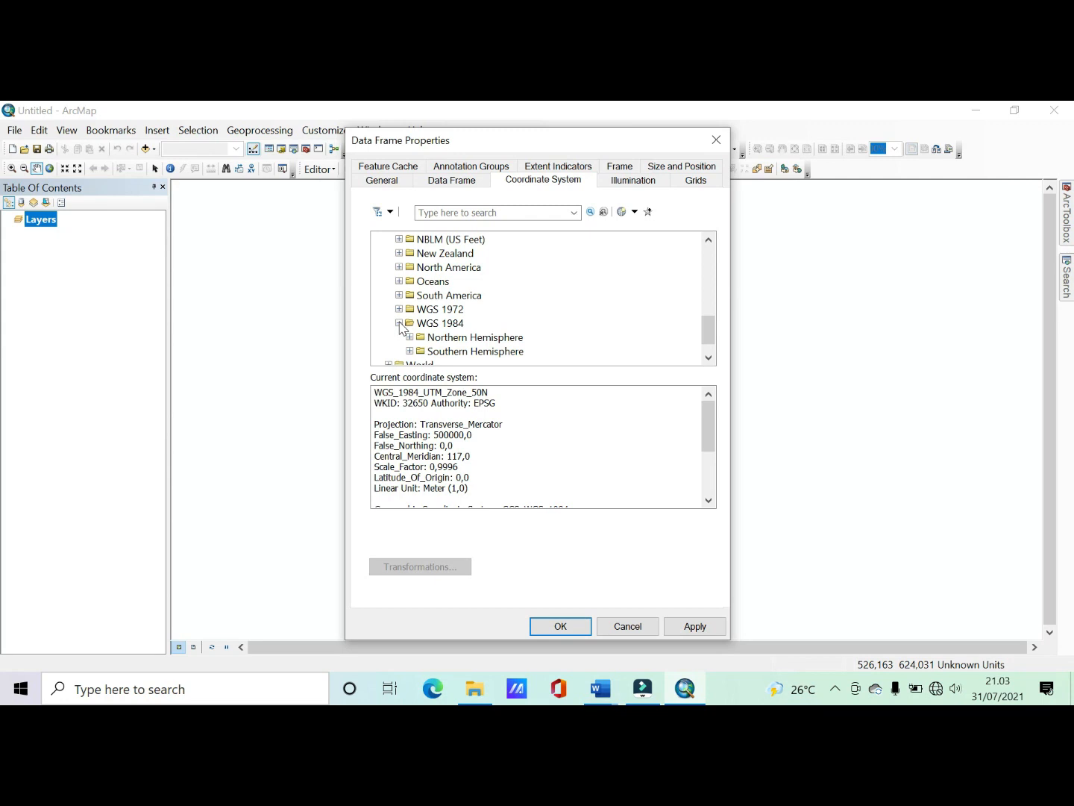
scroll(401, 328, down, 1)
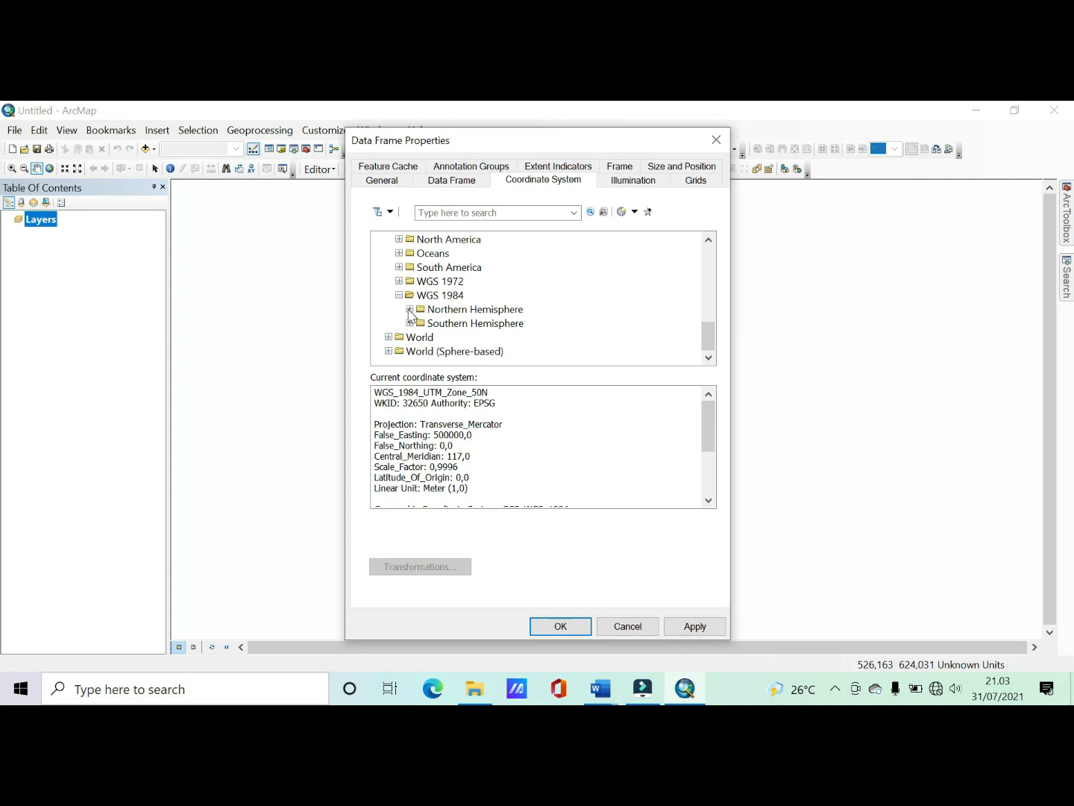
click(410, 310)
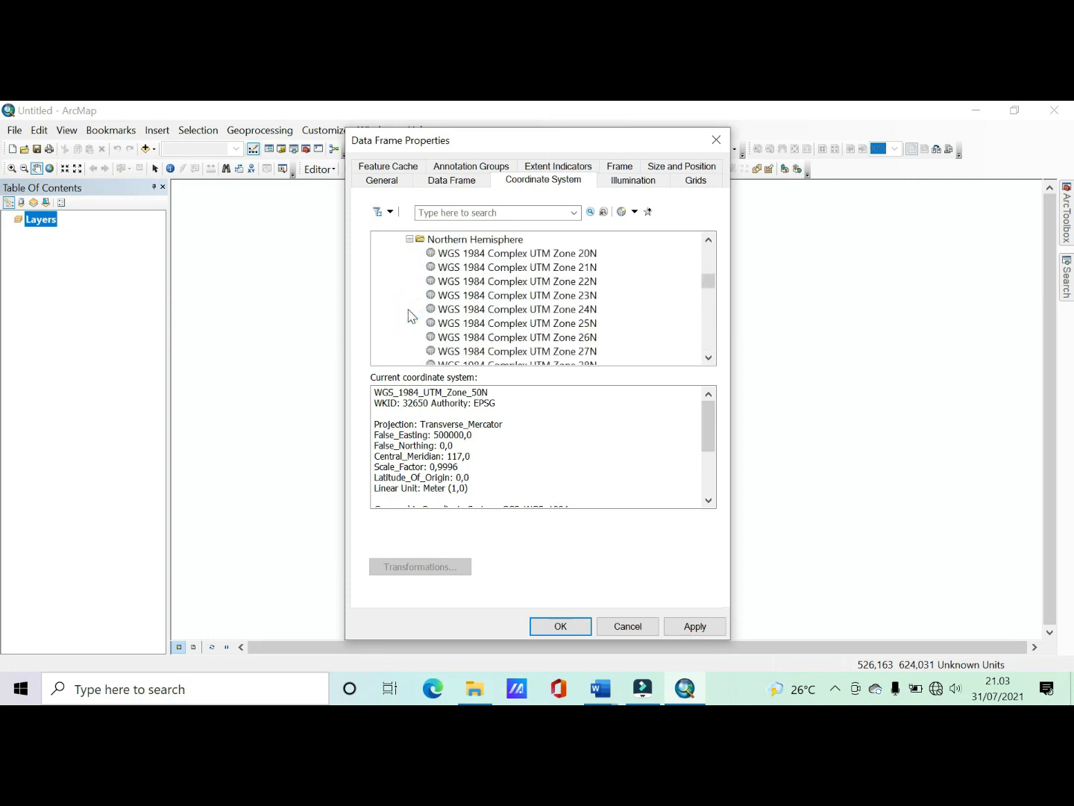
scroll(408, 309, down, 6)
scroll(408, 309, up, 5)
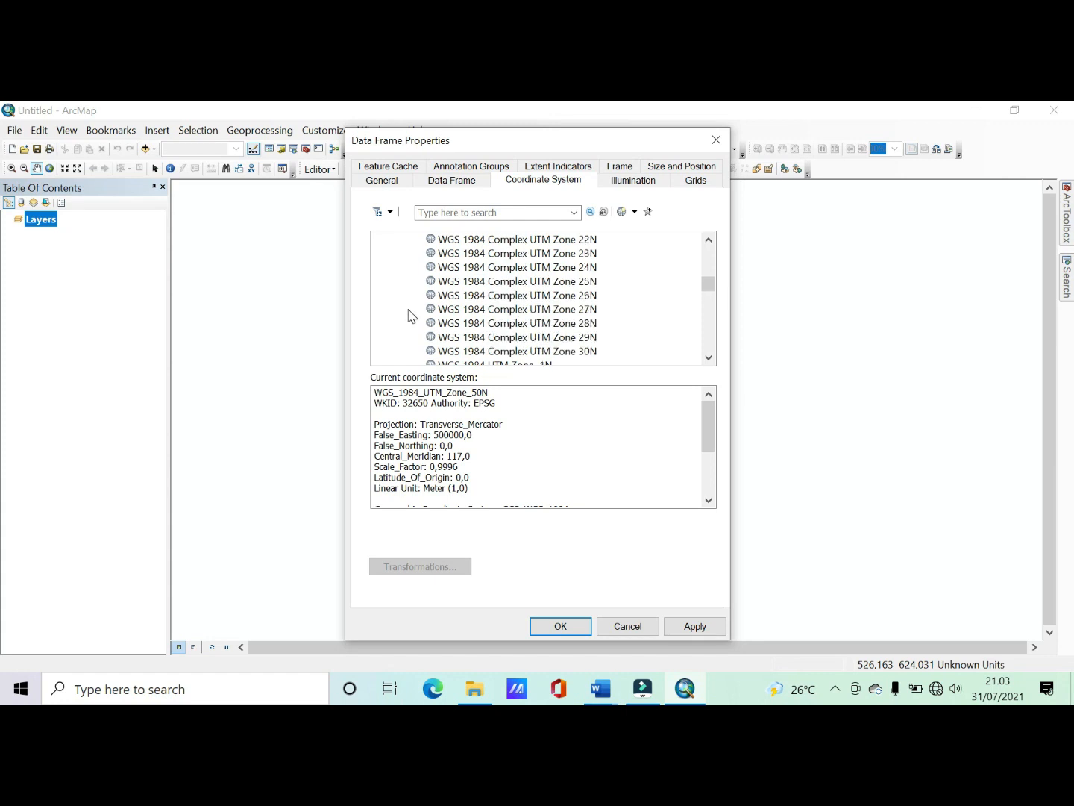
scroll(409, 312, down, 12)
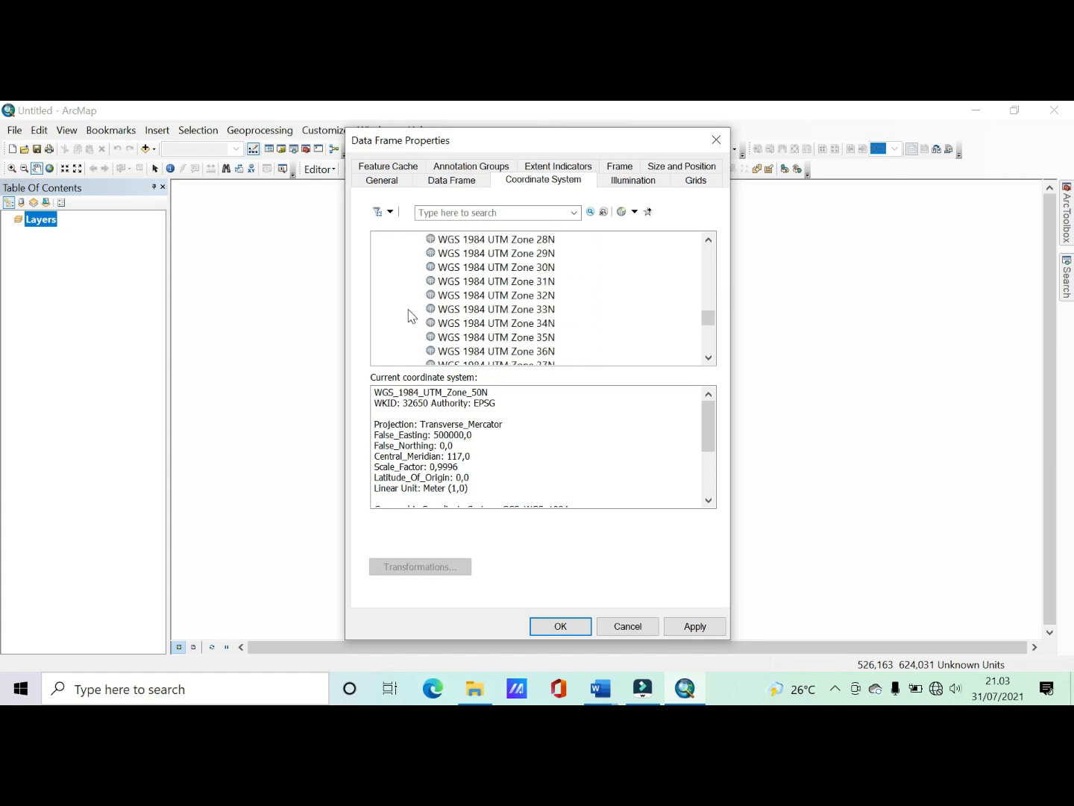
scroll(408, 311, down, 6)
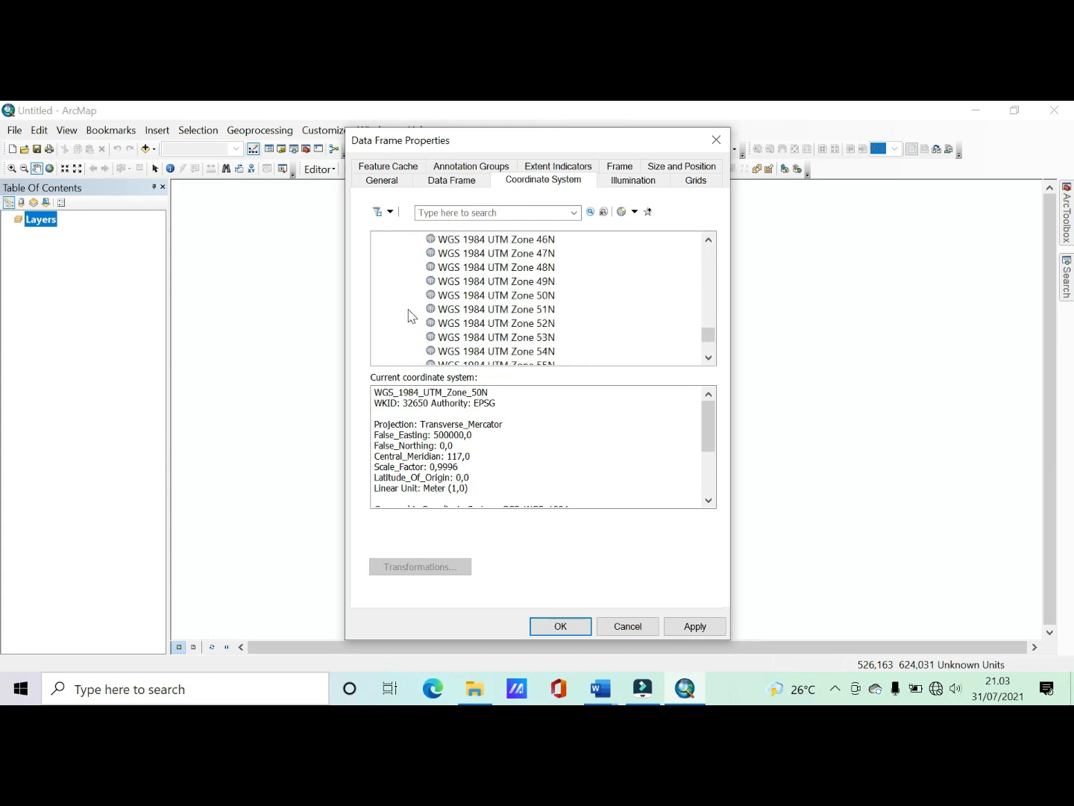
click(486, 298)
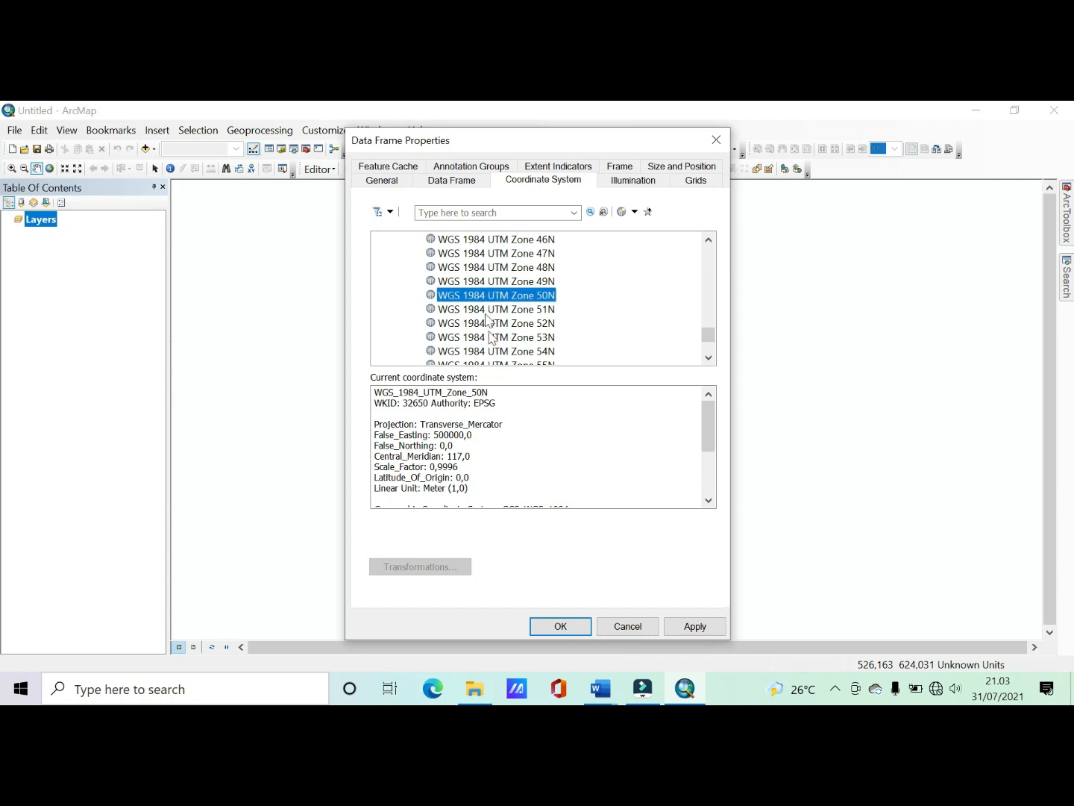
click(583, 627)
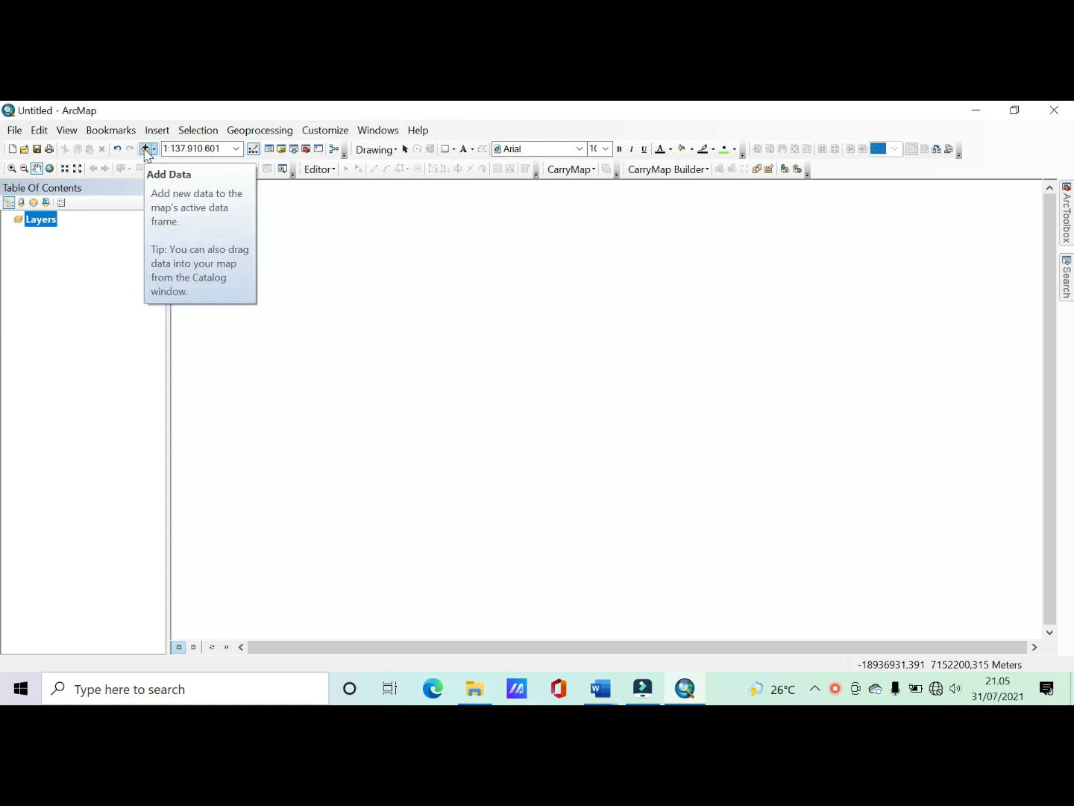
Step: Add the KALTIM.shp shapefile from the BATAS PROVINSI DESEMBER folder to the map
click(145, 149)
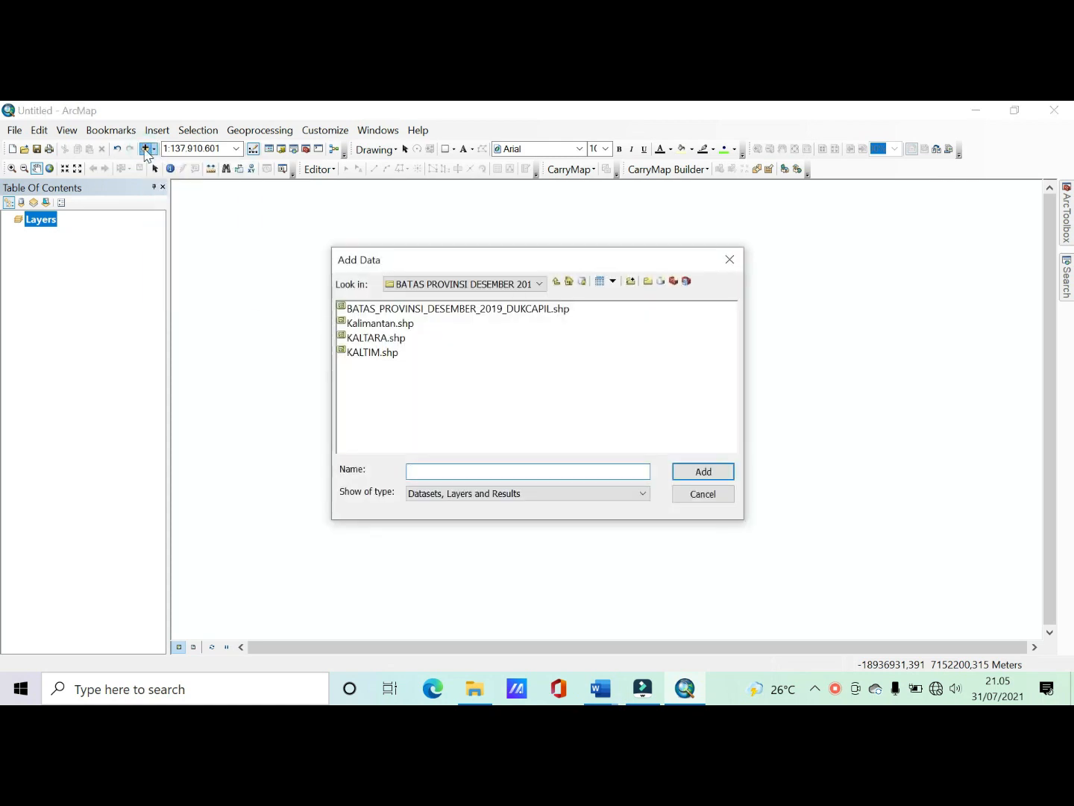
drag(502, 264, 475, 201)
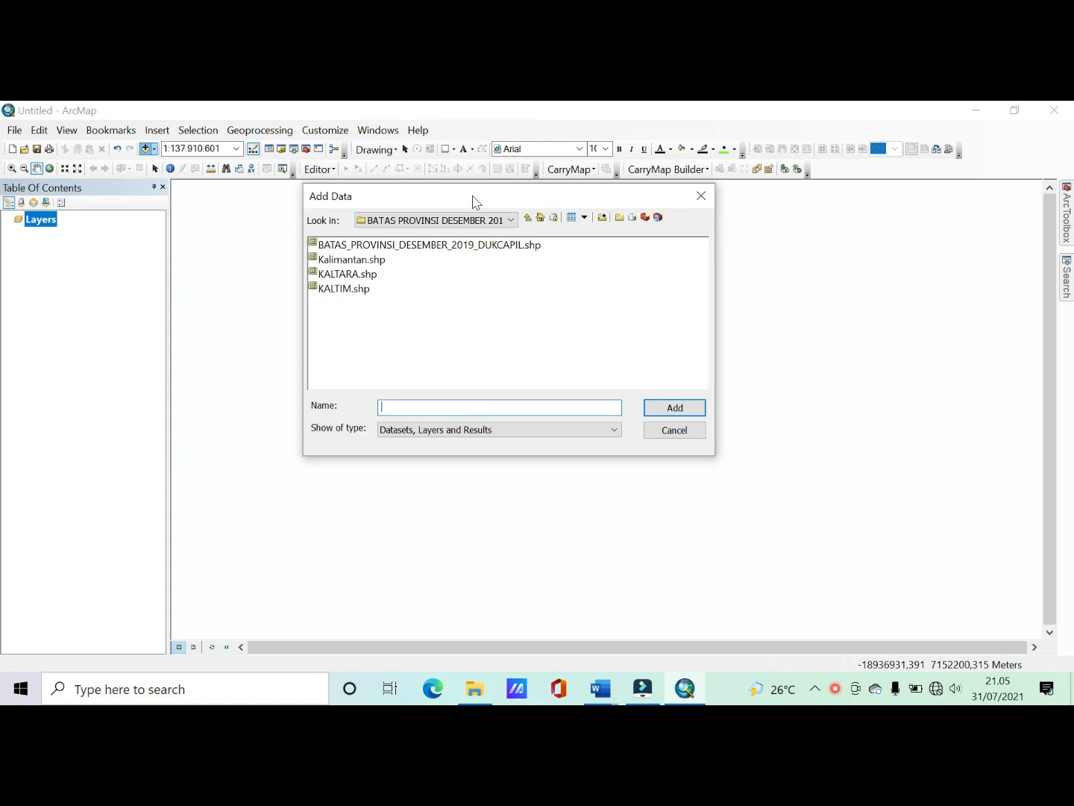
click(358, 293)
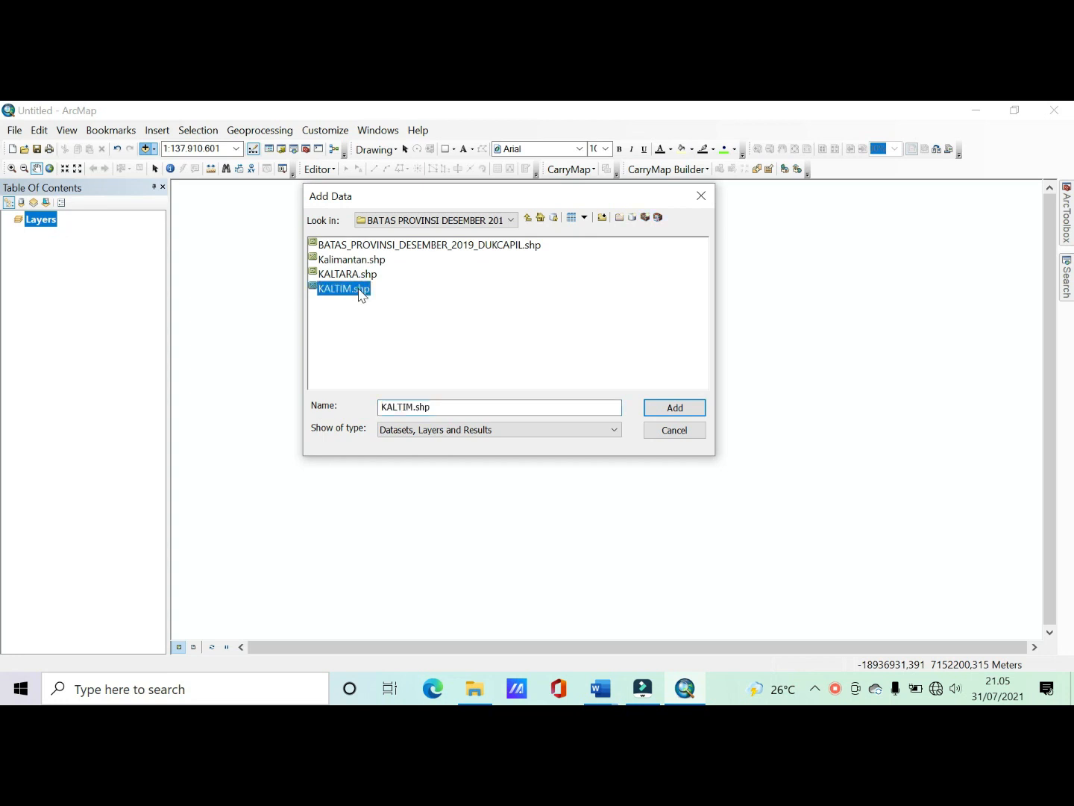
click(667, 406)
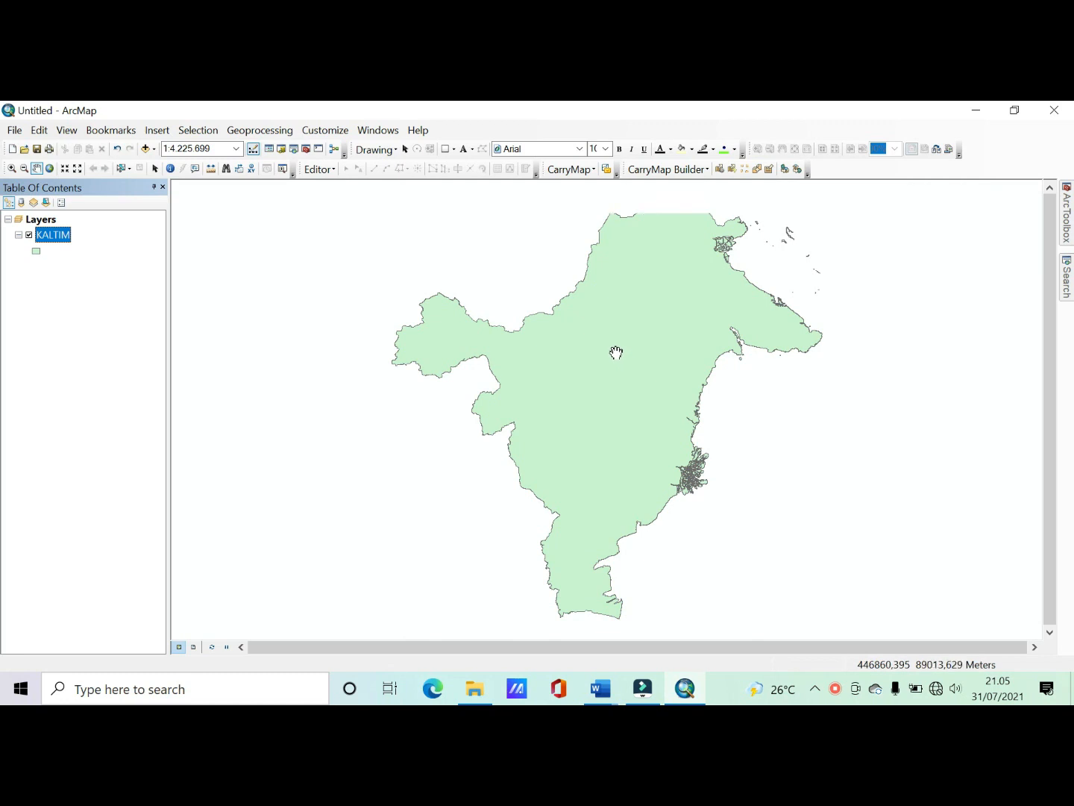
scroll(617, 353, up, 1)
scroll(616, 353, down, 1)
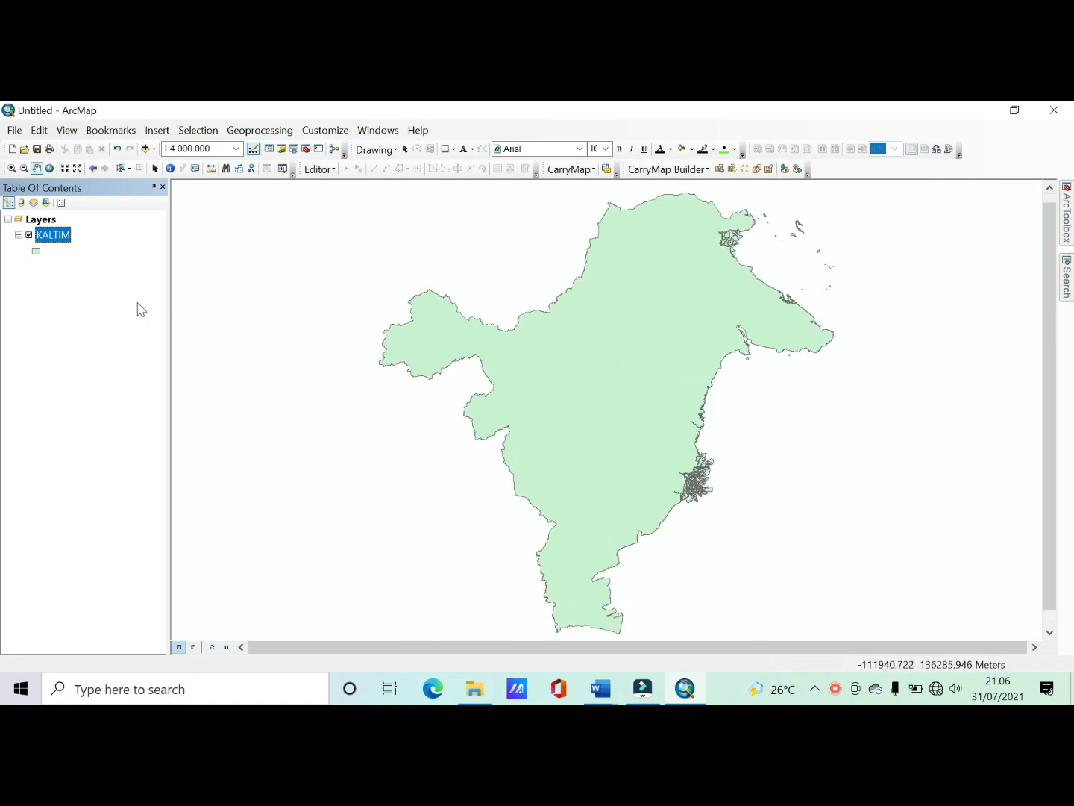
Step: Add a Text field named pulau to the KALTIM layer's attribute table and narrow its column
right_click(56, 241)
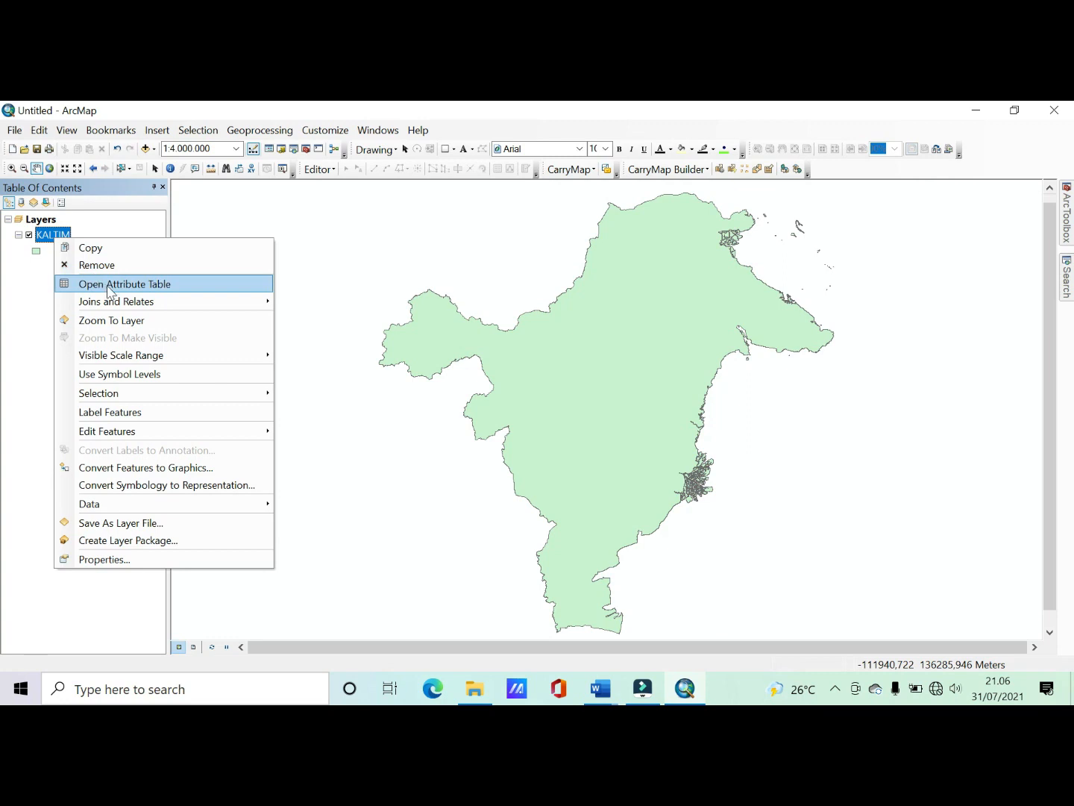
click(104, 284)
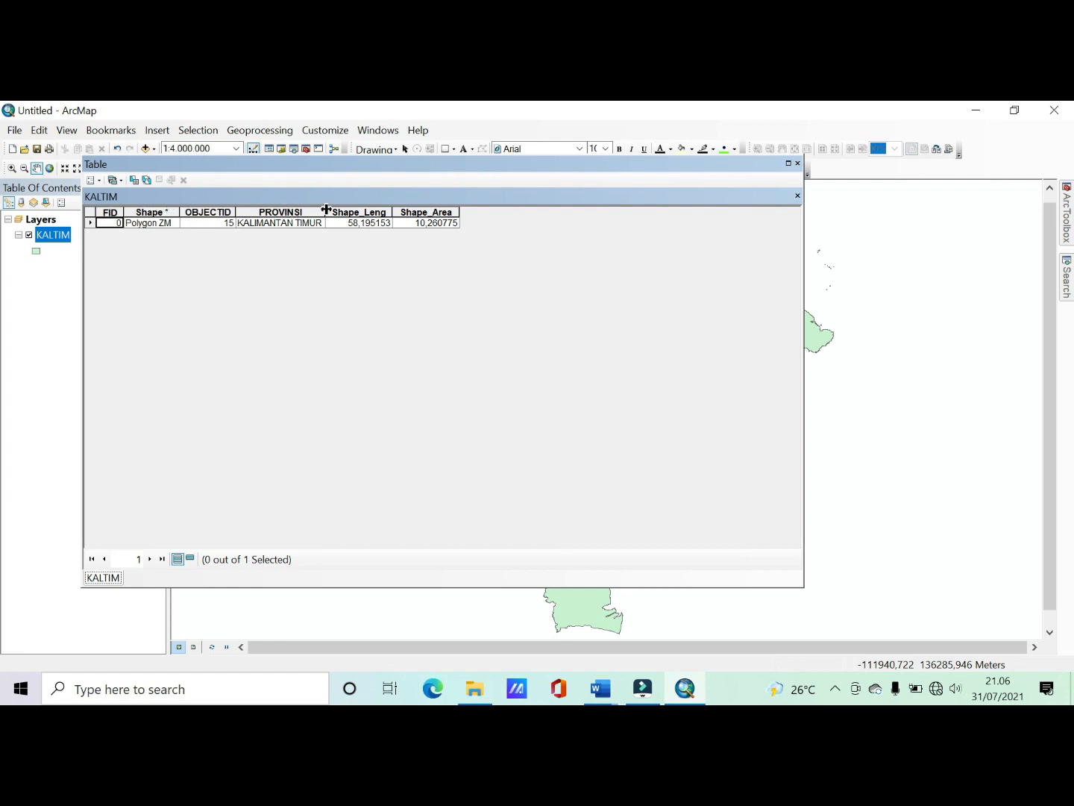
click(101, 180)
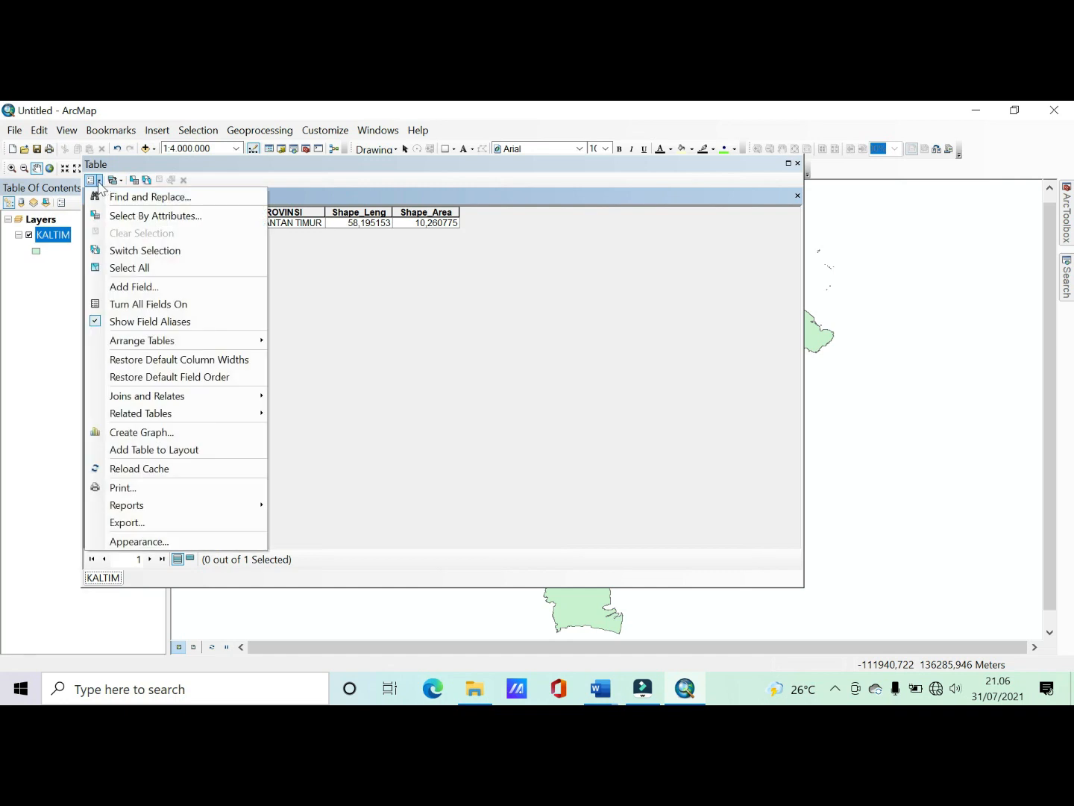
click(136, 286)
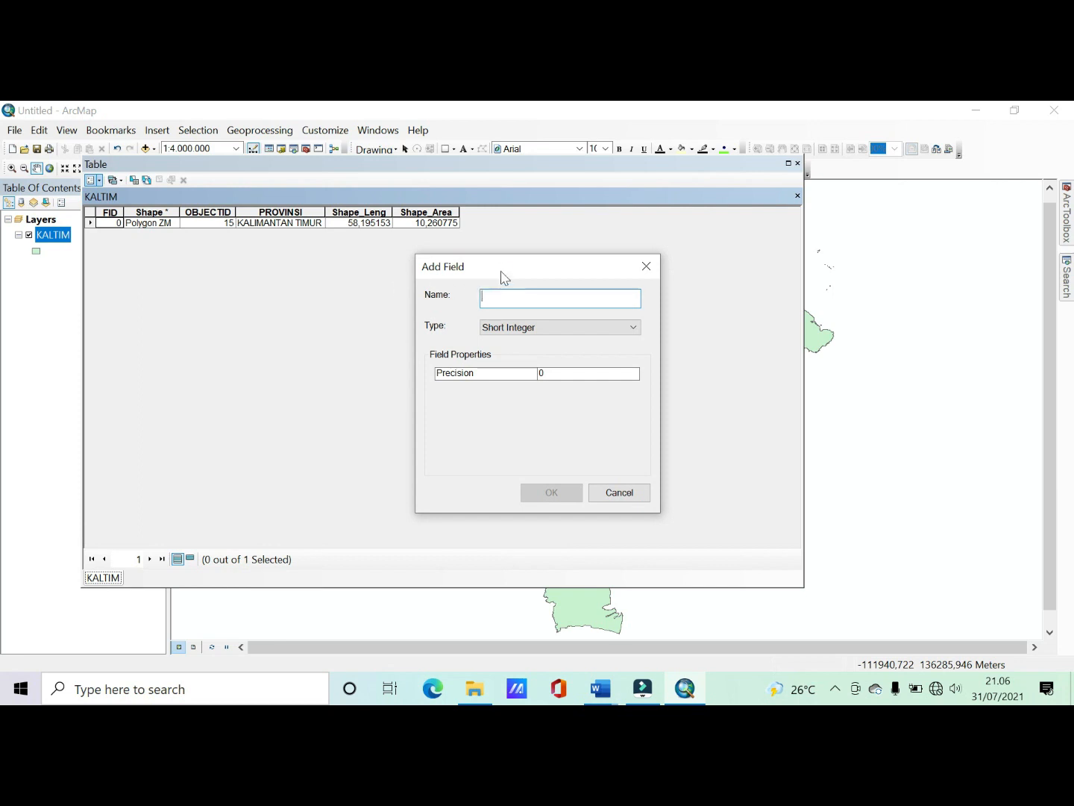
drag(499, 273, 456, 240)
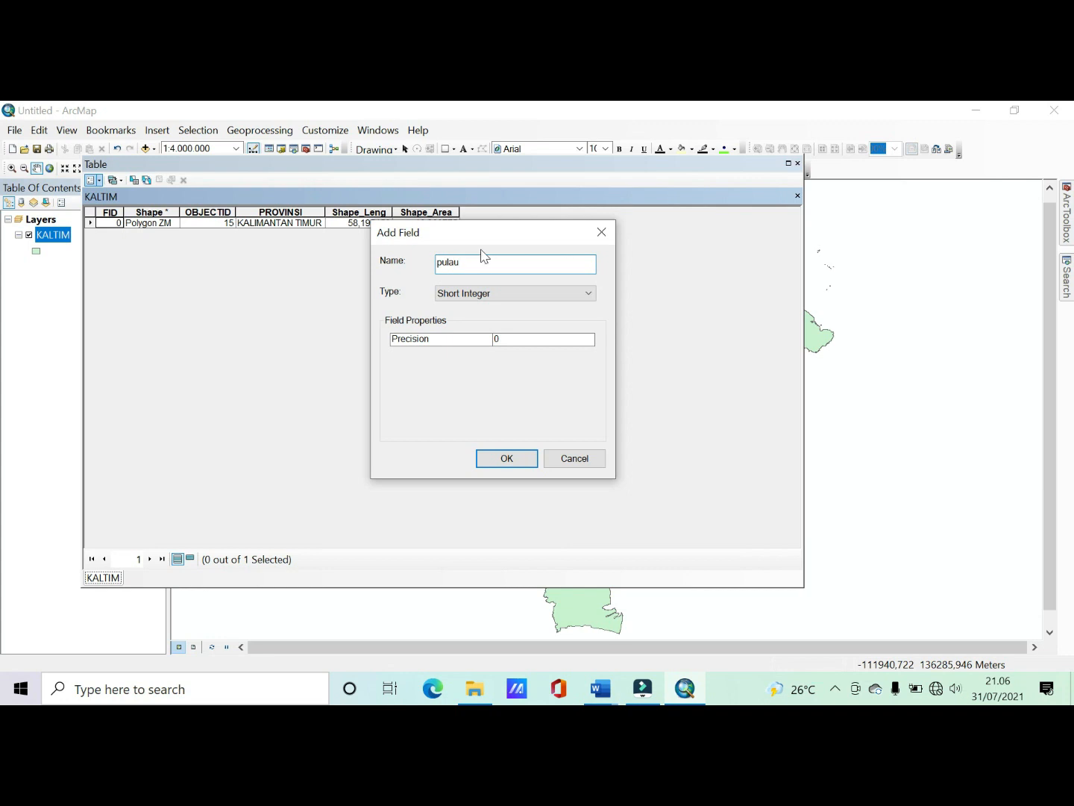
click(526, 296)
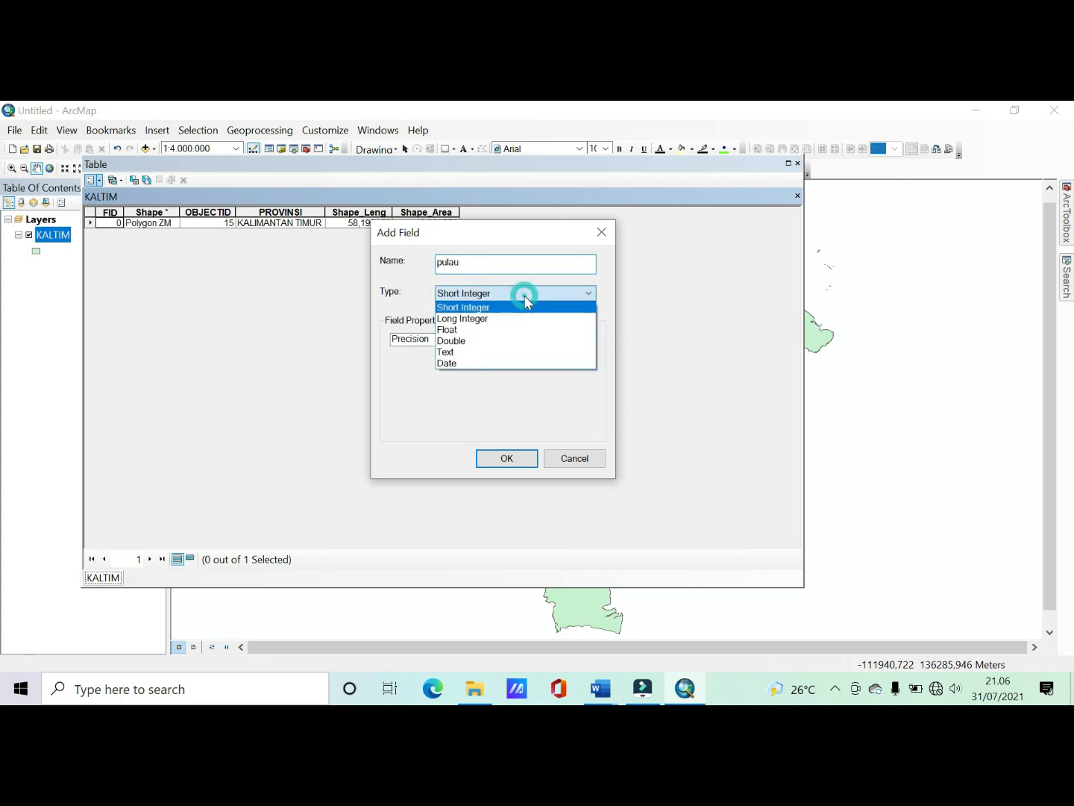
click(514, 352)
click(507, 460)
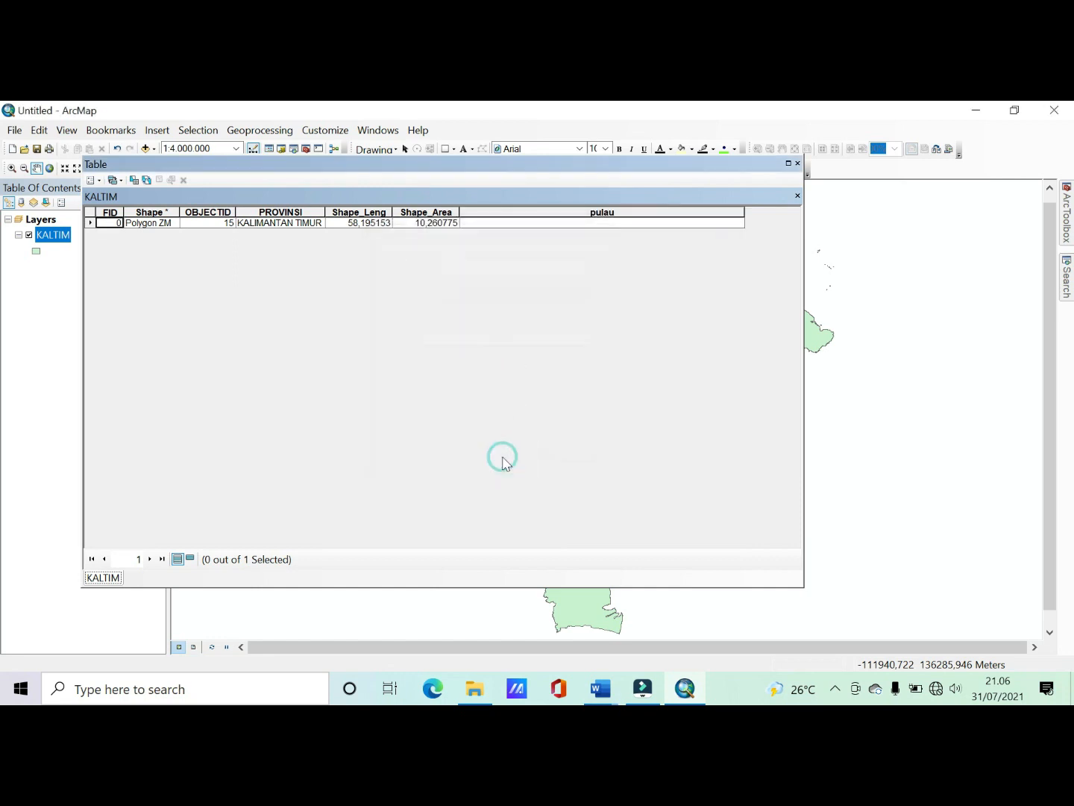
click(570, 225)
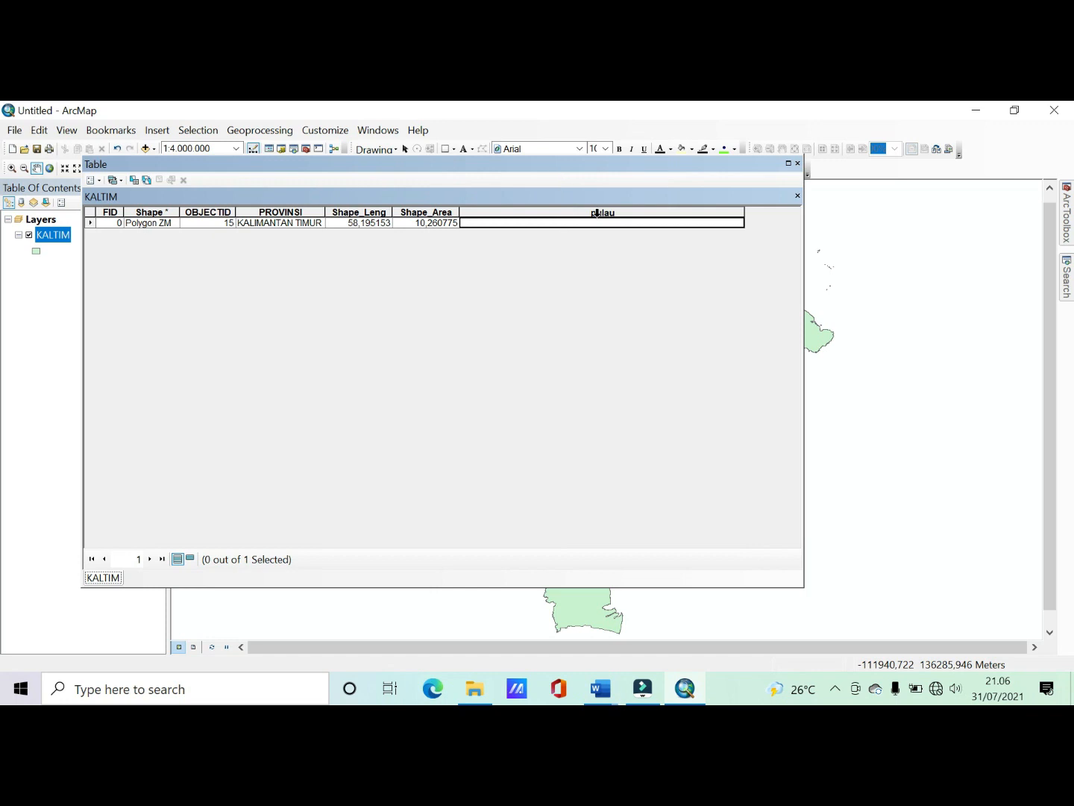
drag(746, 211, 645, 222)
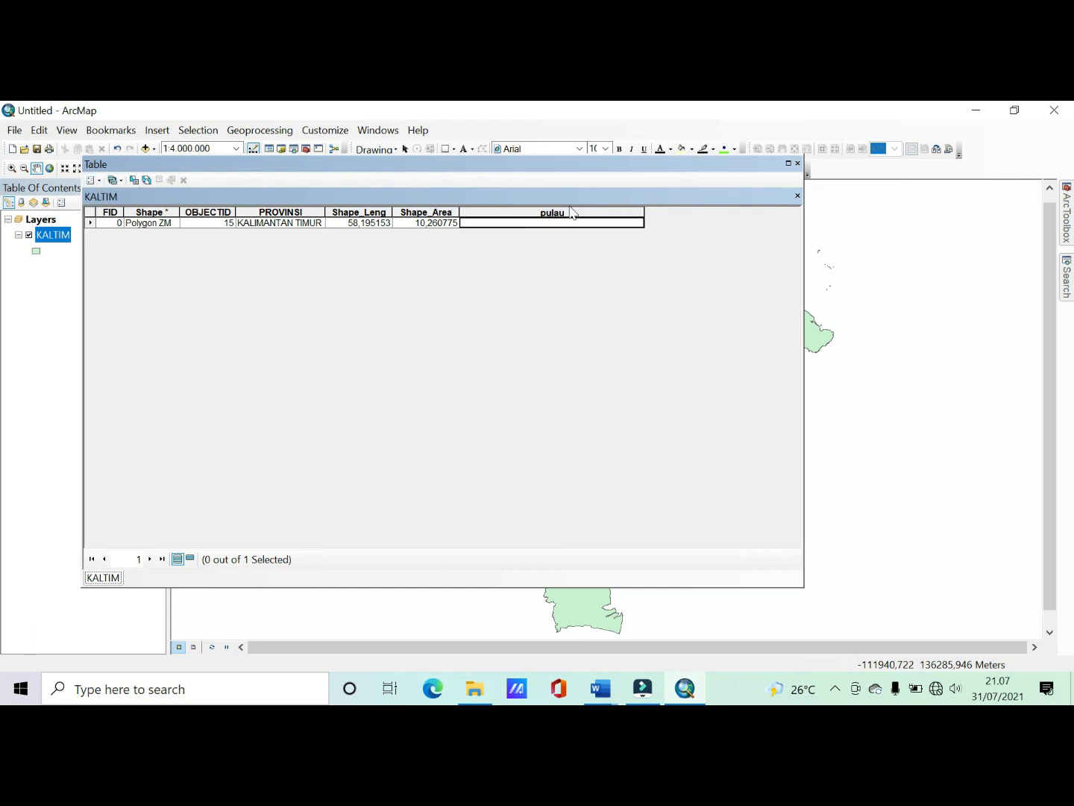
click(97, 181)
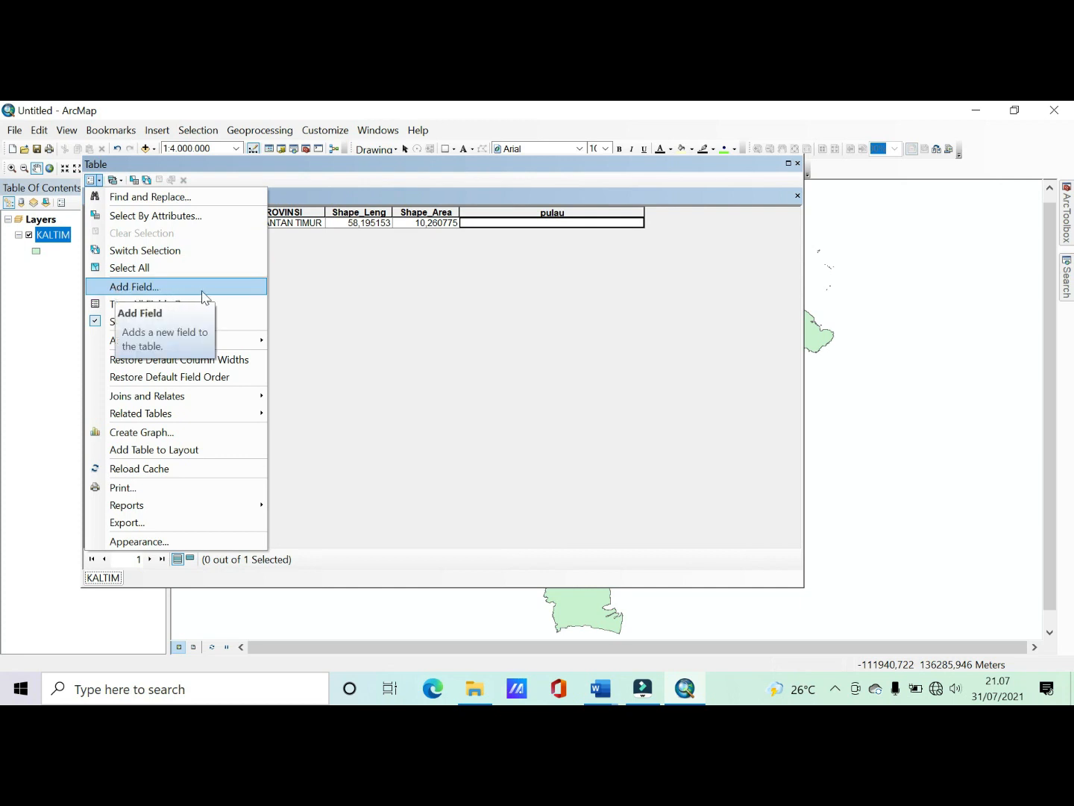
click(372, 300)
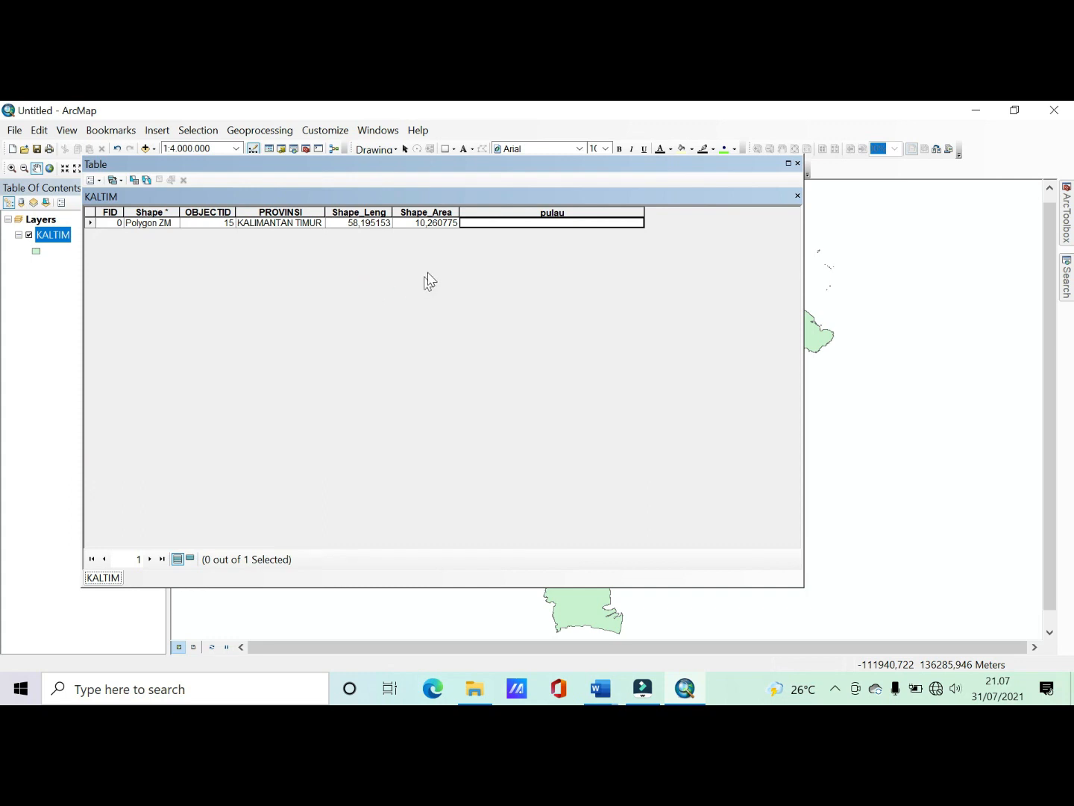
Step: Move the attribute table clear of the editing tools and start an edit session on the KALTIM layer
drag(466, 180, 469, 213)
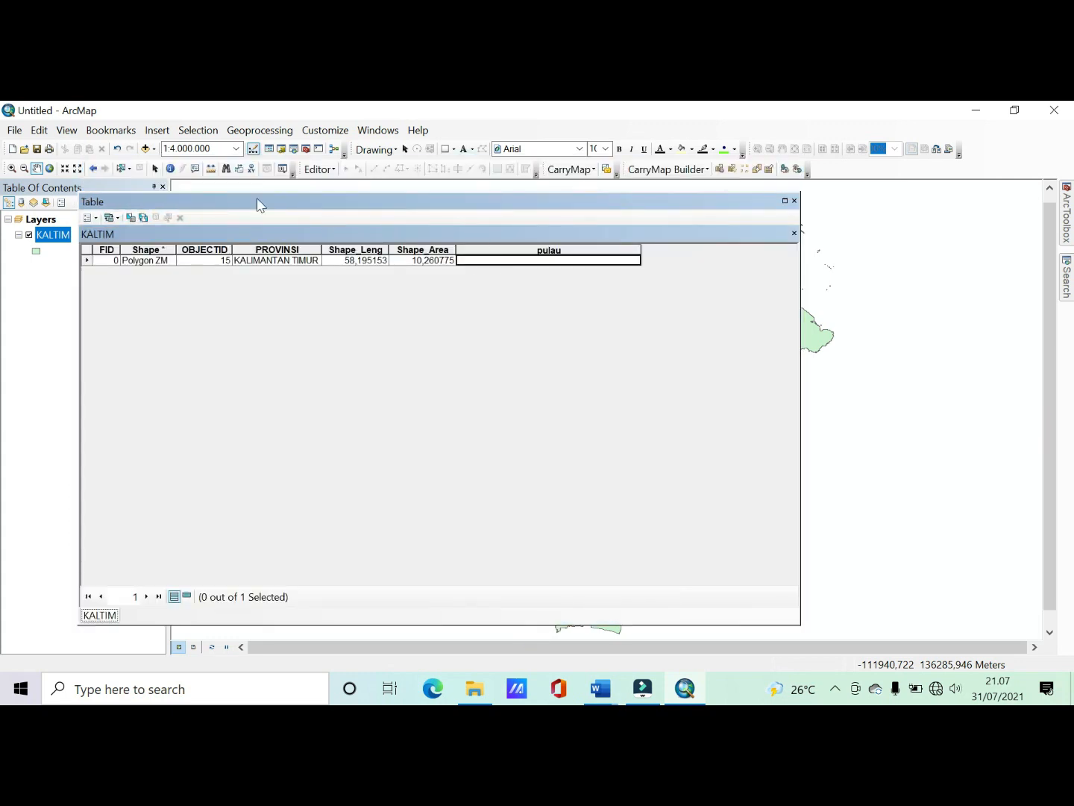
click(319, 170)
click(320, 172)
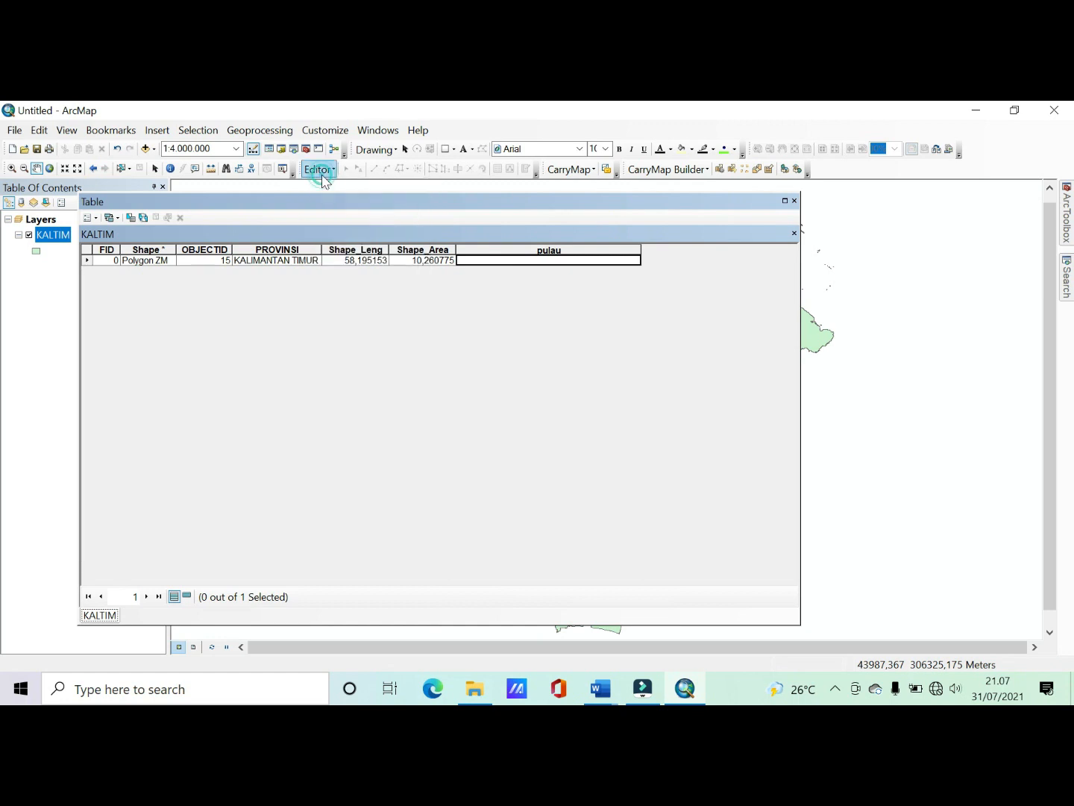
click(318, 171)
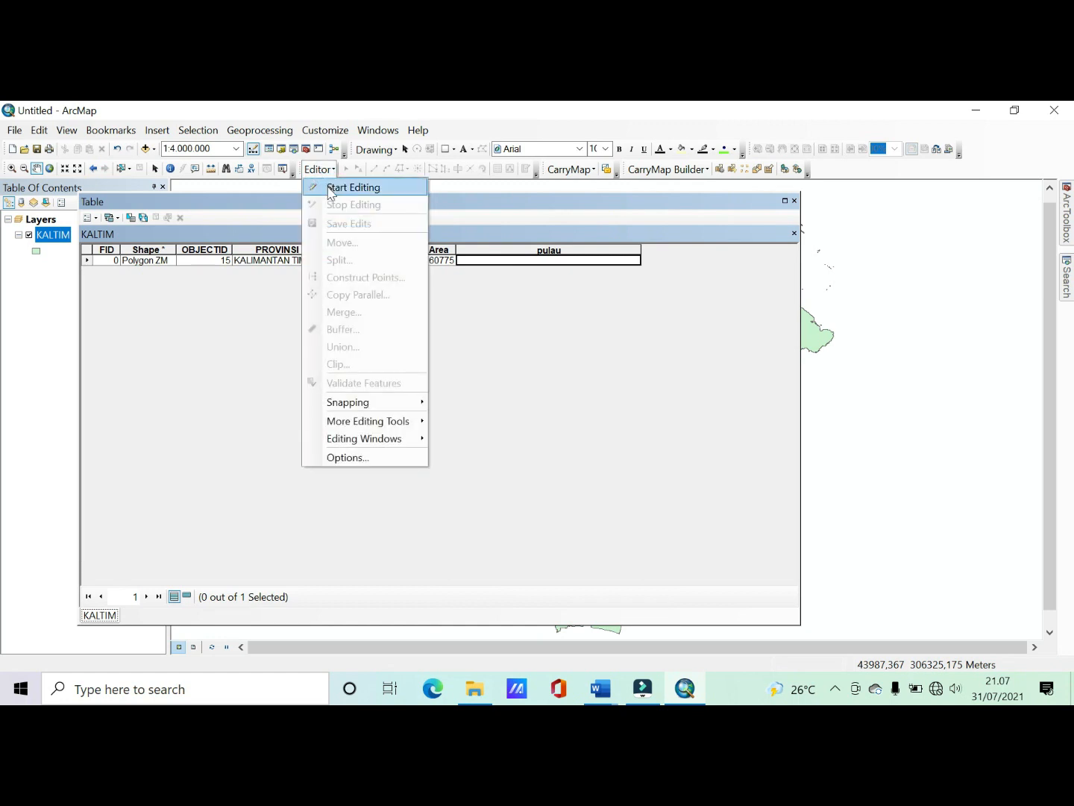
click(328, 186)
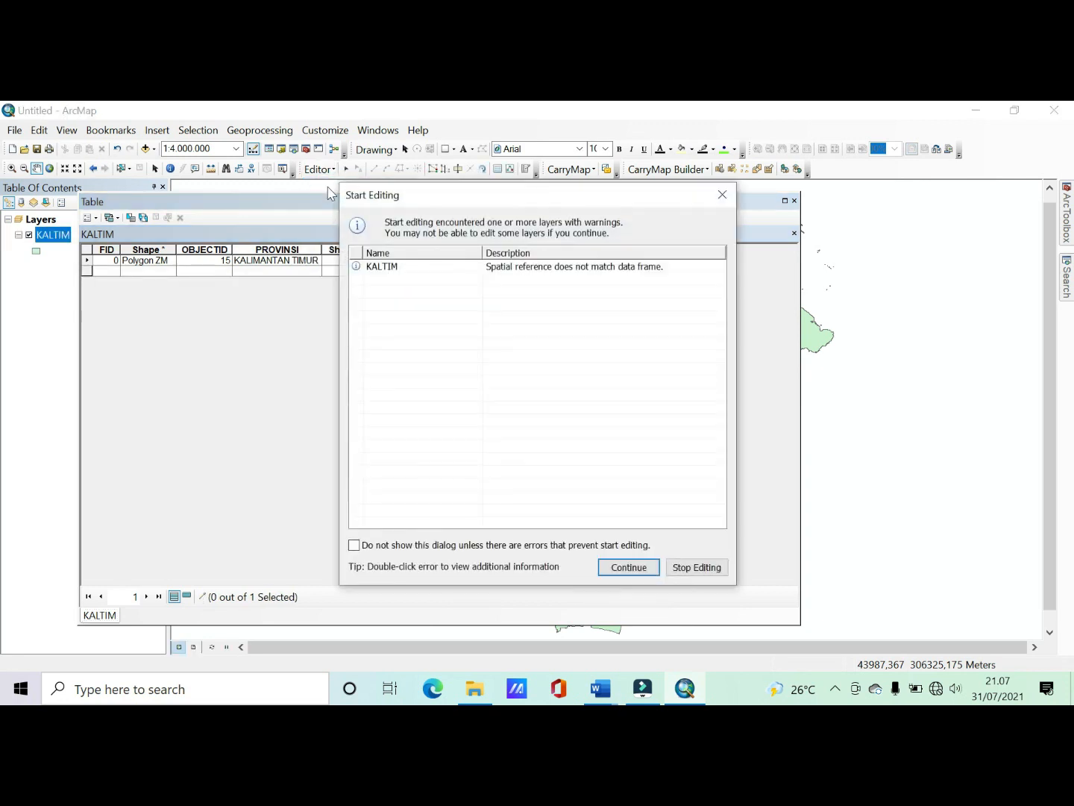
click(369, 269)
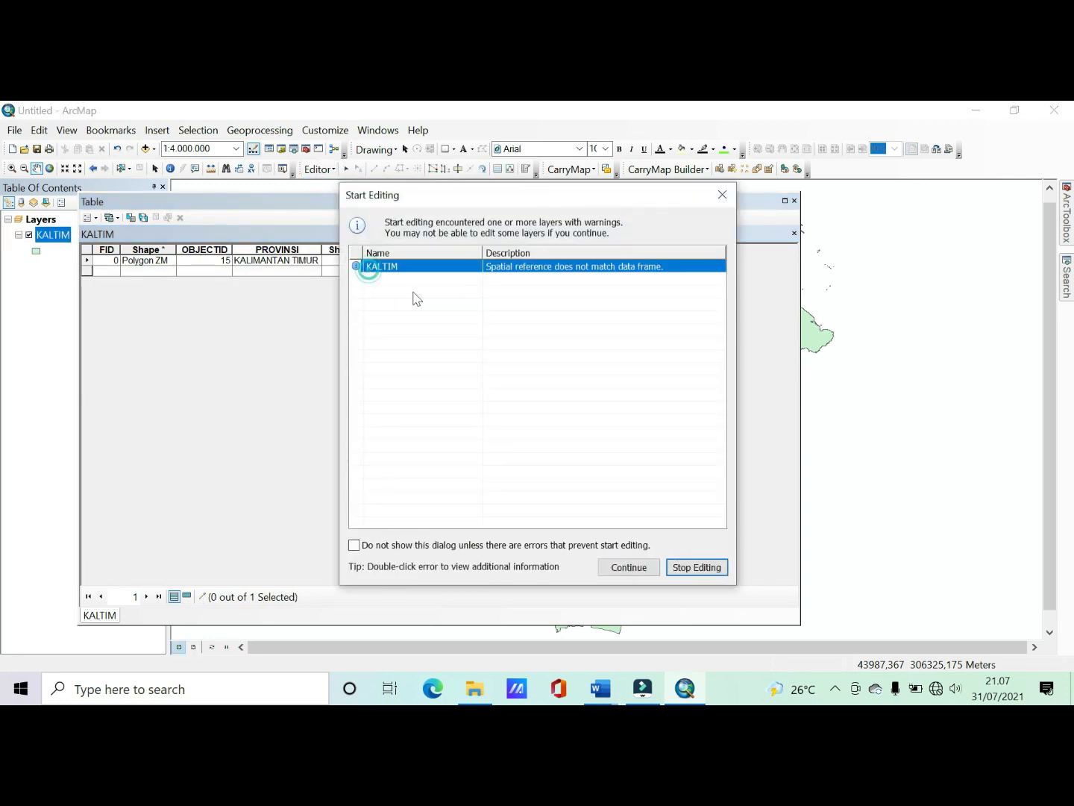
click(631, 568)
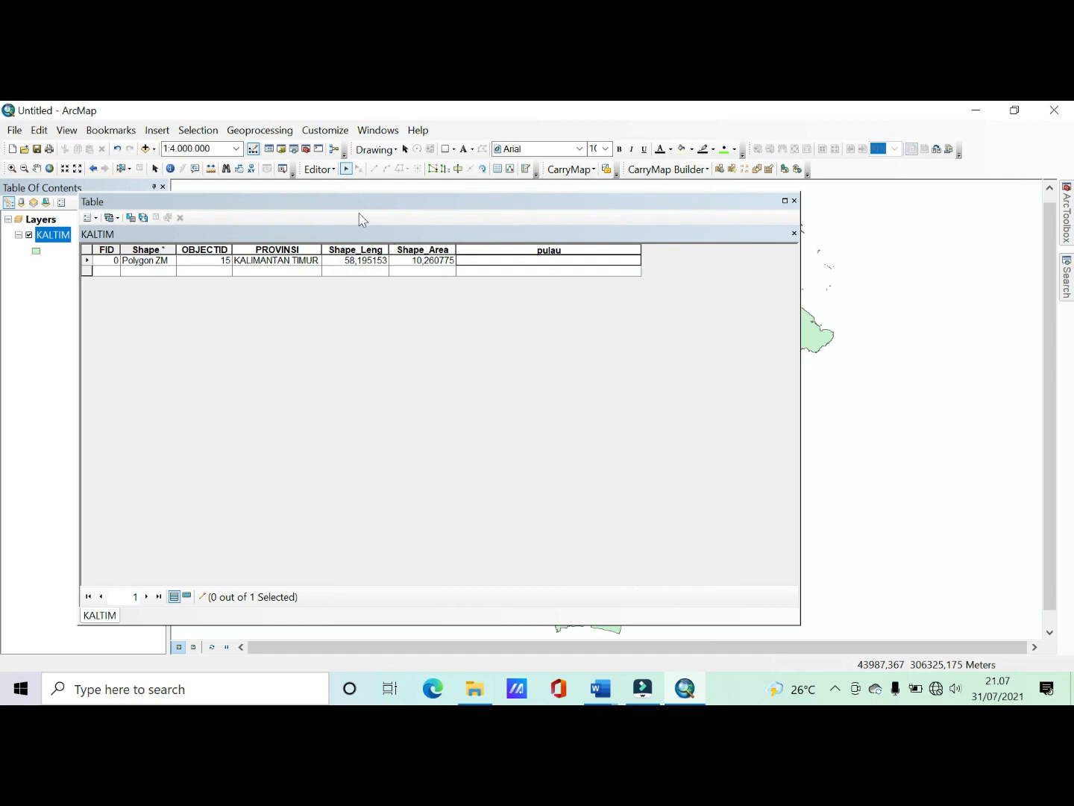
Step: Enter kalimantan as the pulau value of the KALIMANTAN TIMUR record and save the edits
click(547, 263)
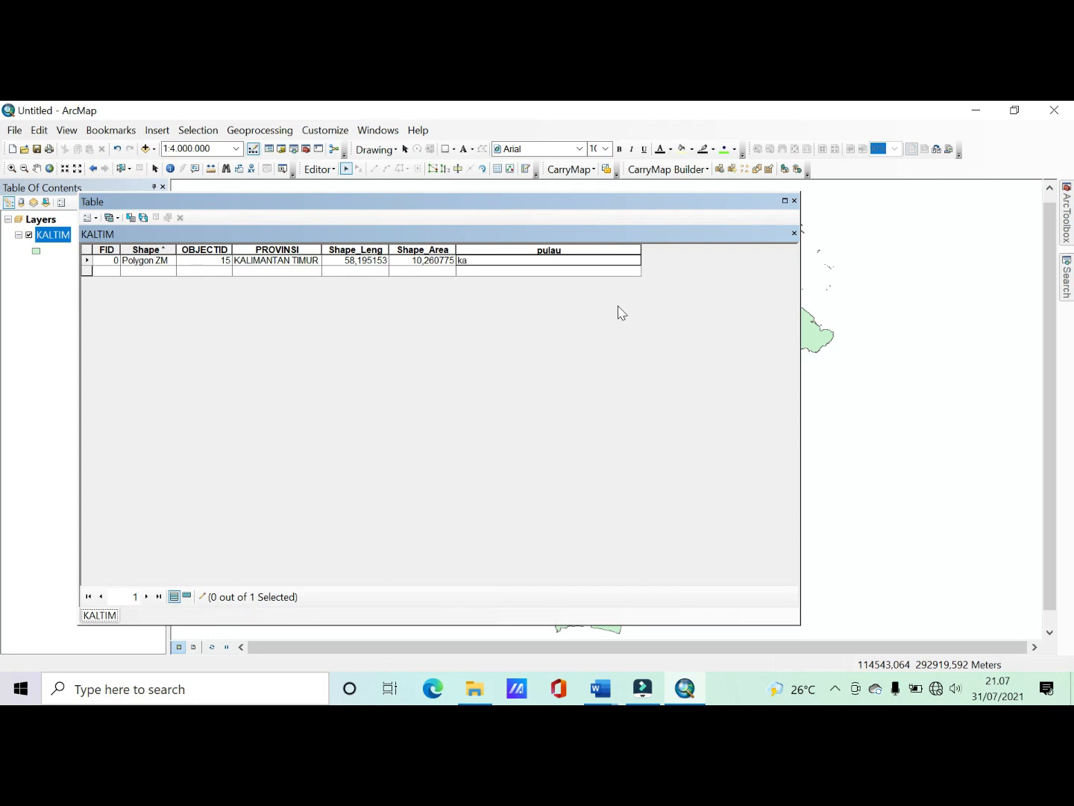
text(kalimantan)
click(319, 169)
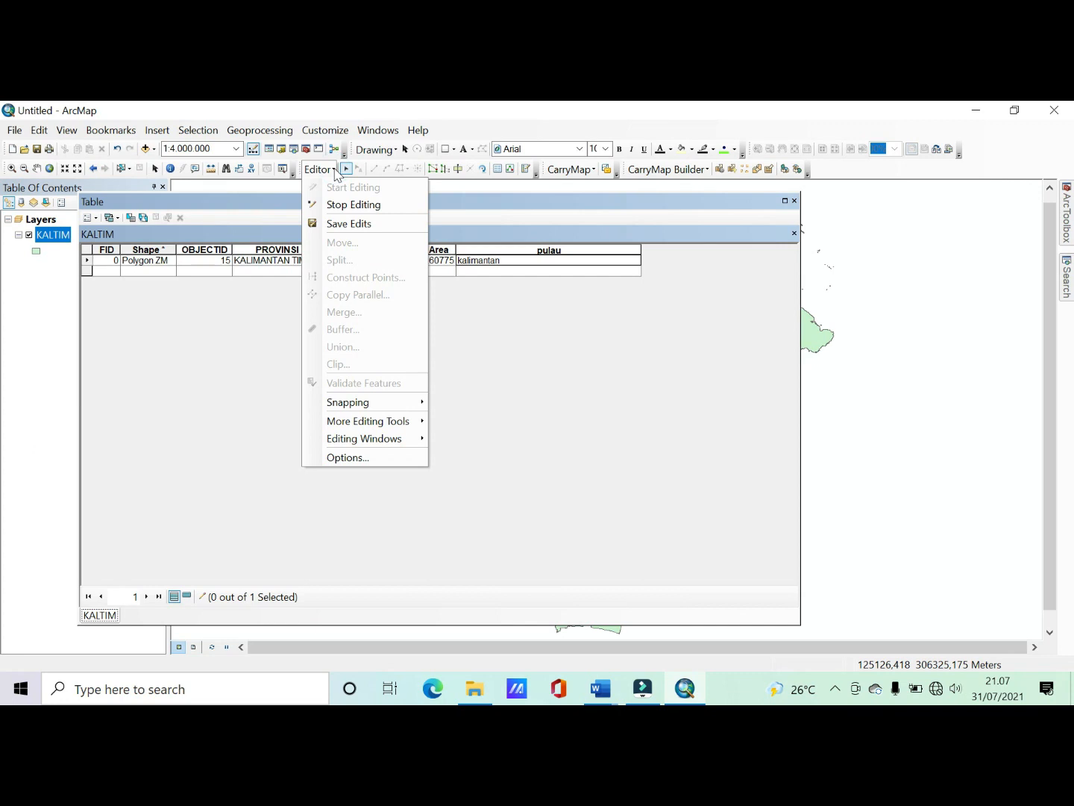
click(328, 225)
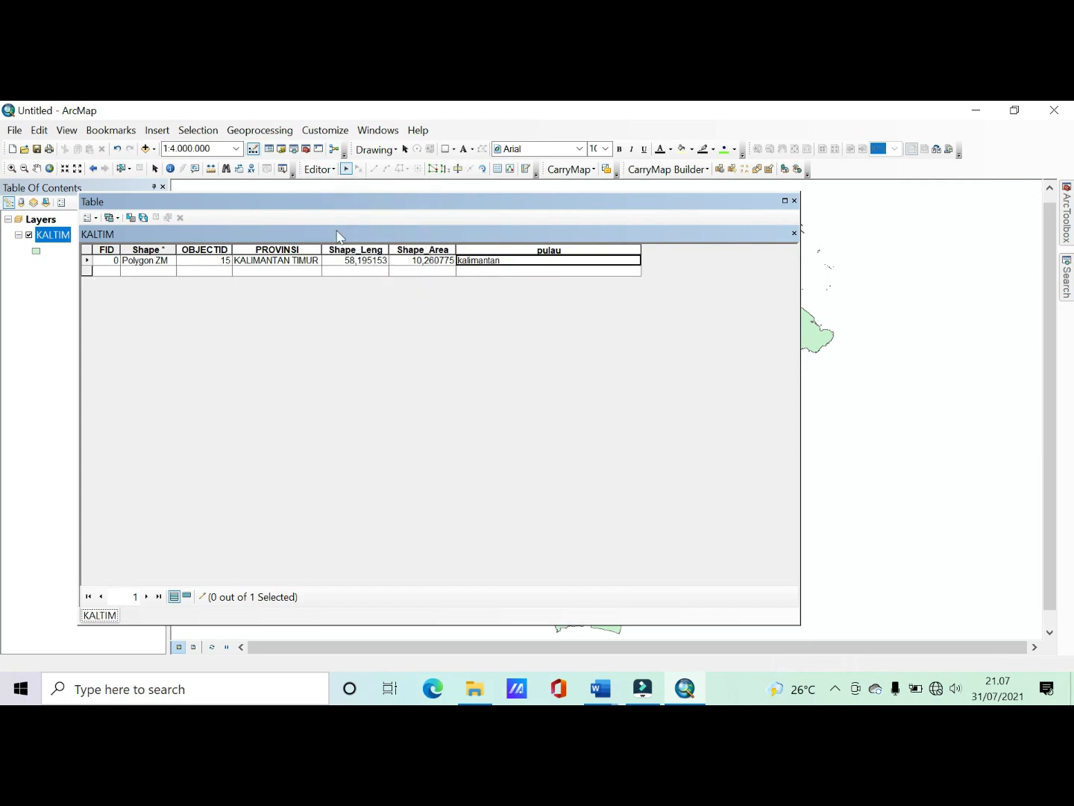
Step: Stop the edit session and close the KALTIM attribute table
click(321, 170)
click(337, 205)
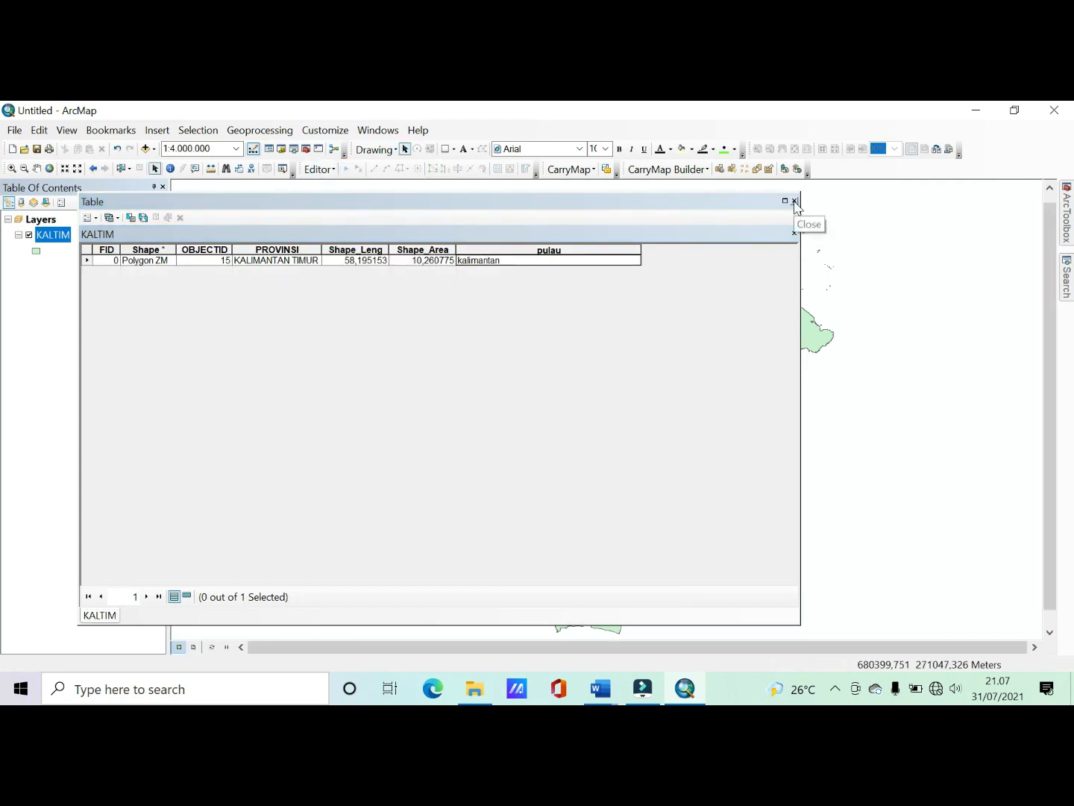
click(795, 202)
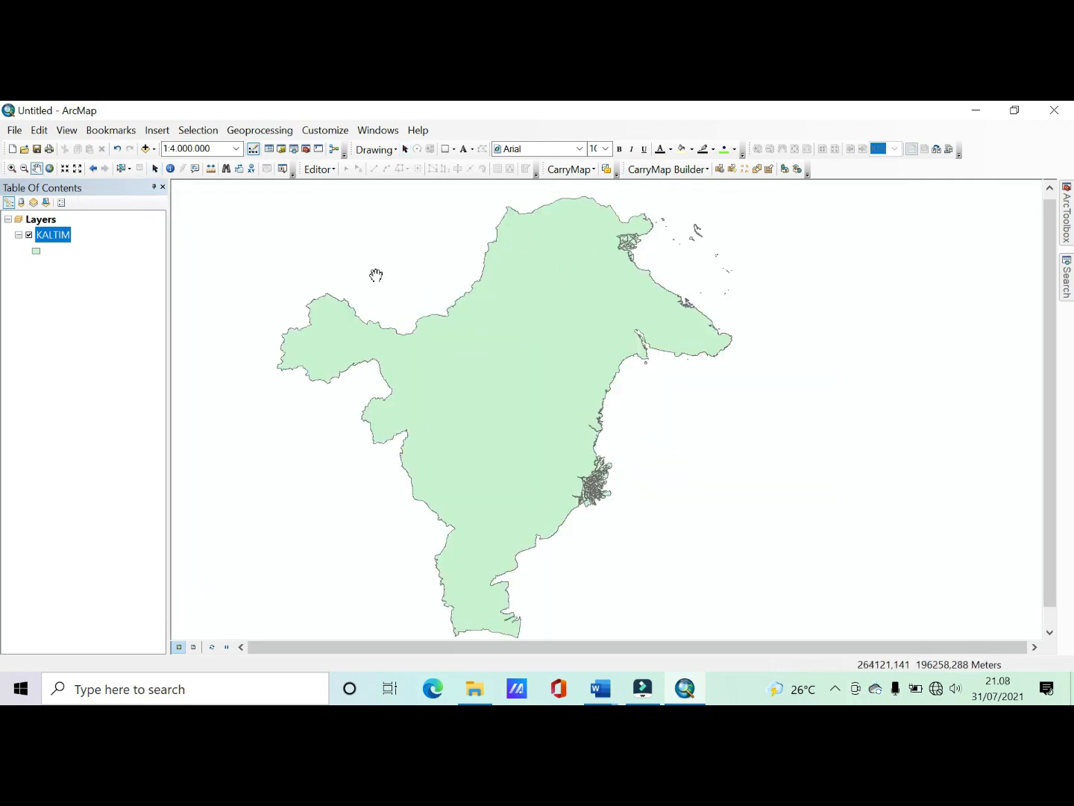
Step: Add the KAB_KALTIM.shp shapefile from the BATAS KABUPATEN KOTA DESEMBER 2019 DUKCAPIL folder to the map
mouse_move(512, 369)
mouse_down()
mouse_move(515, 355)
mouse_move(519, 373)
mouse_up()
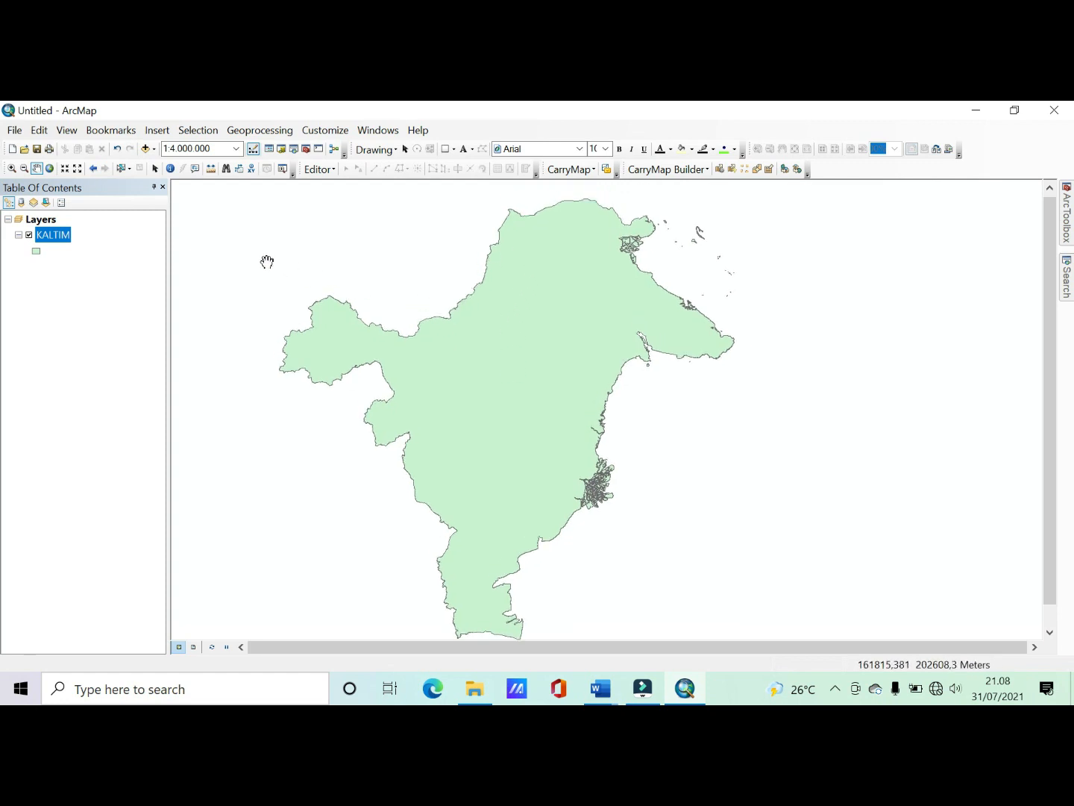
click(146, 151)
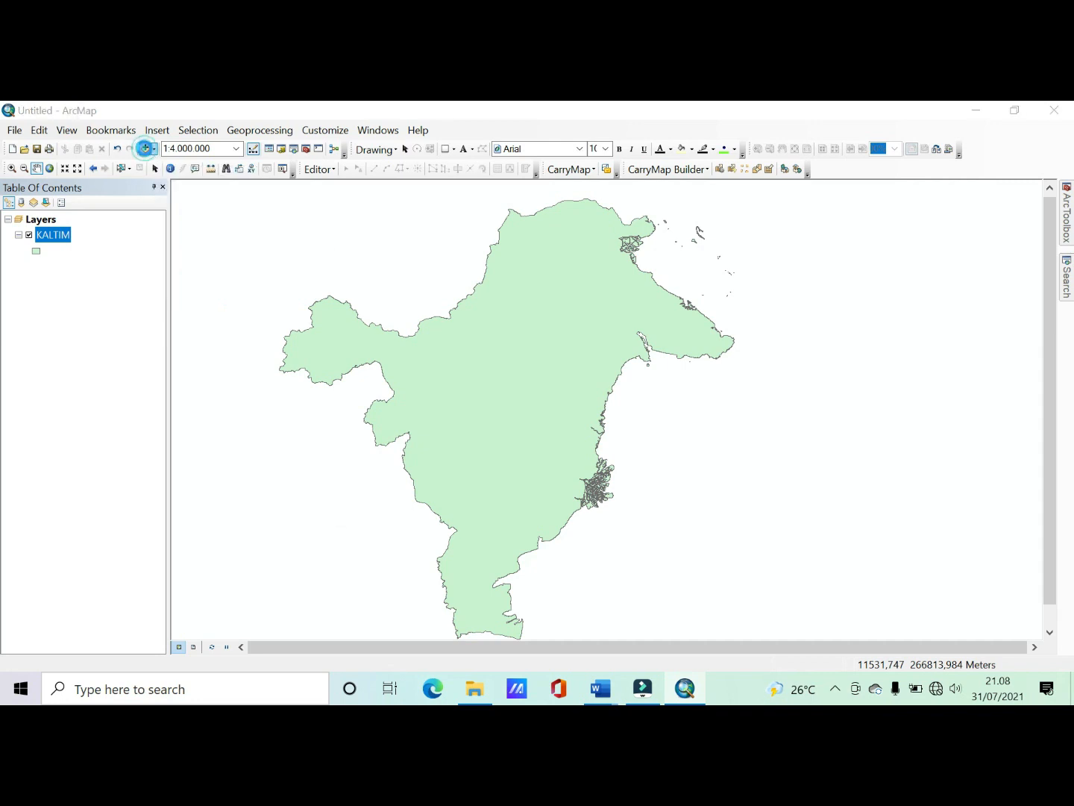
click(557, 281)
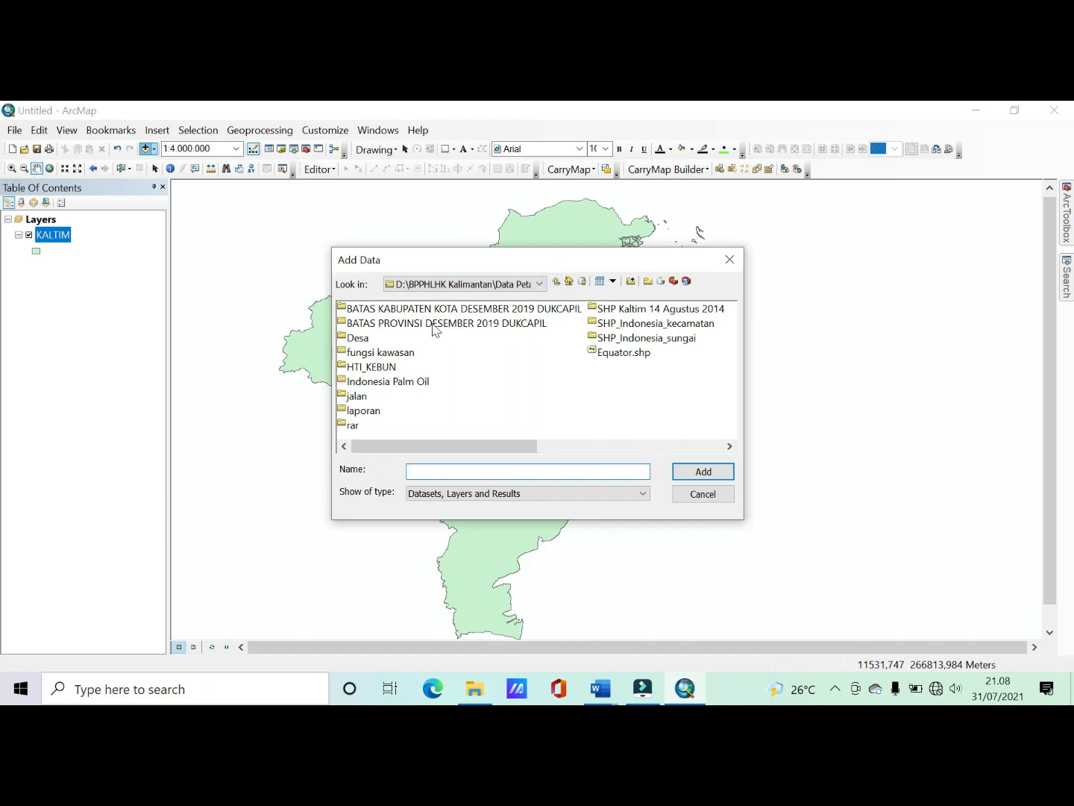
double_click(433, 308)
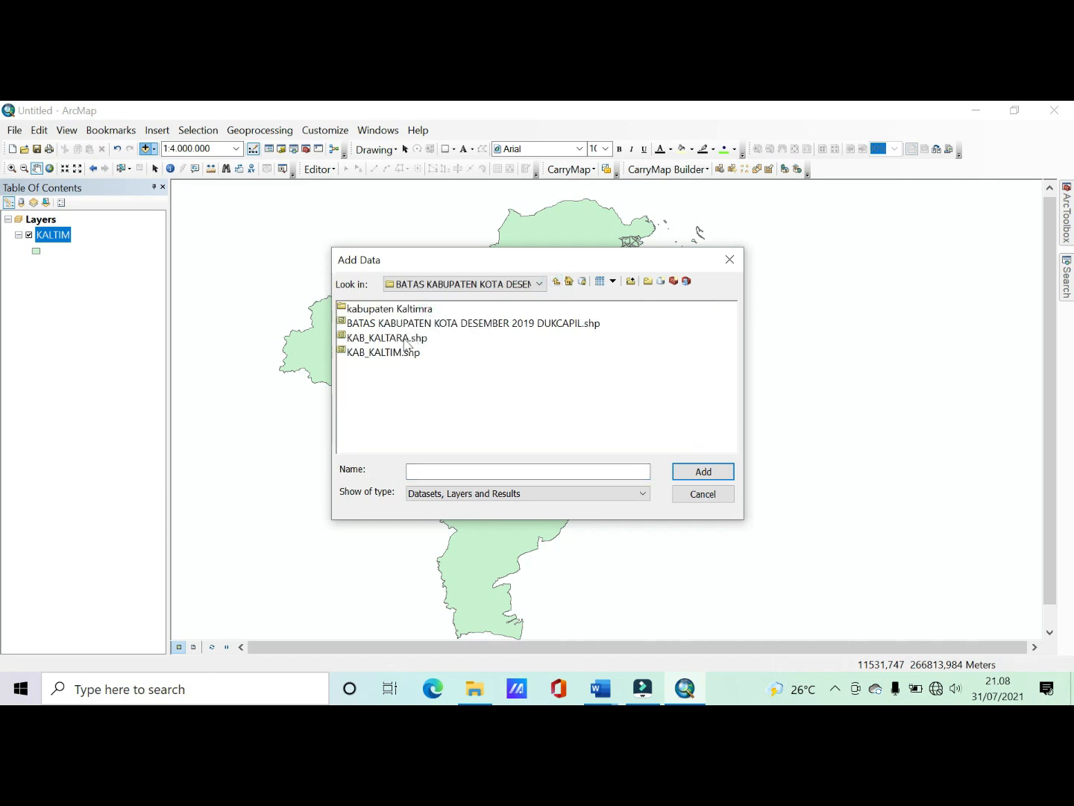
click(391, 357)
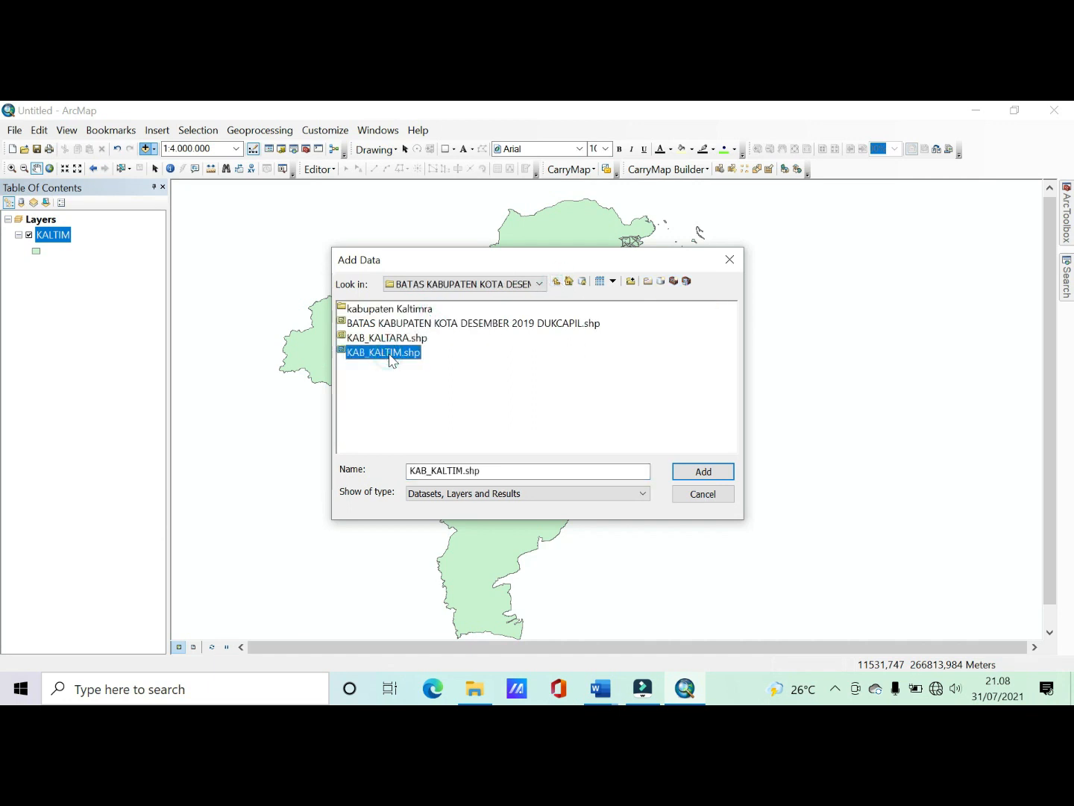
click(714, 474)
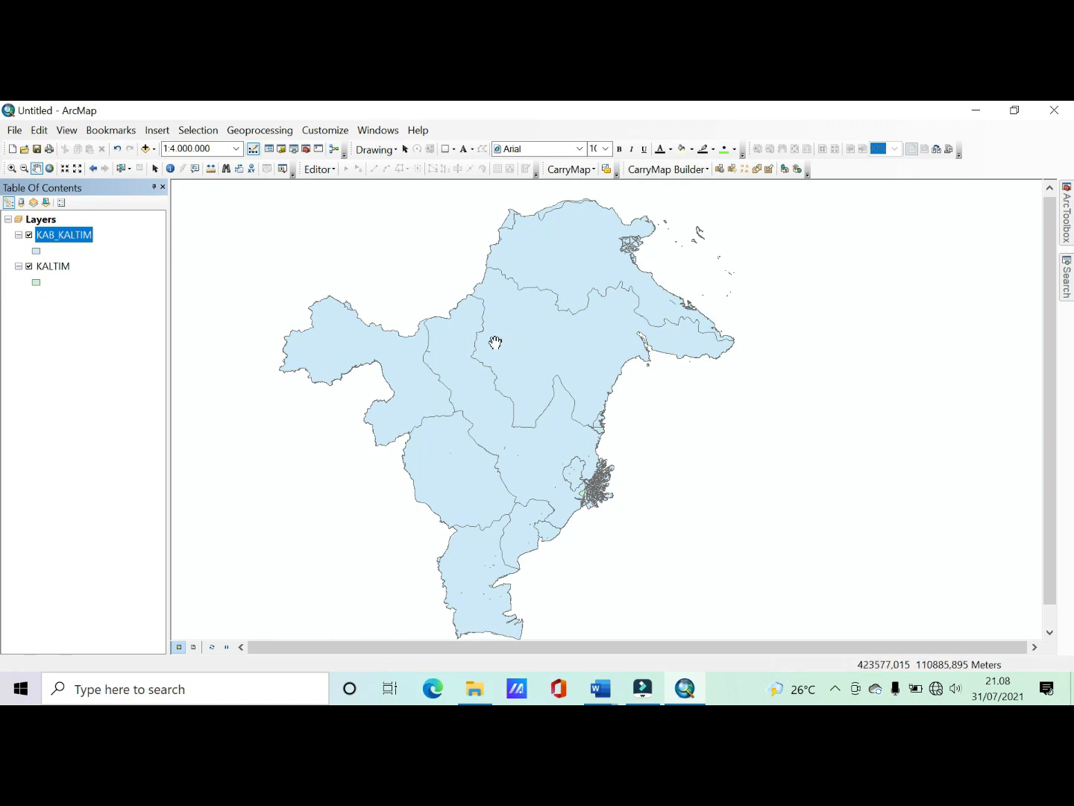
Step: Review the KAB_KOTA names in the KAB_KALTIM layer's attribute table and close the table
right_click(69, 245)
click(120, 285)
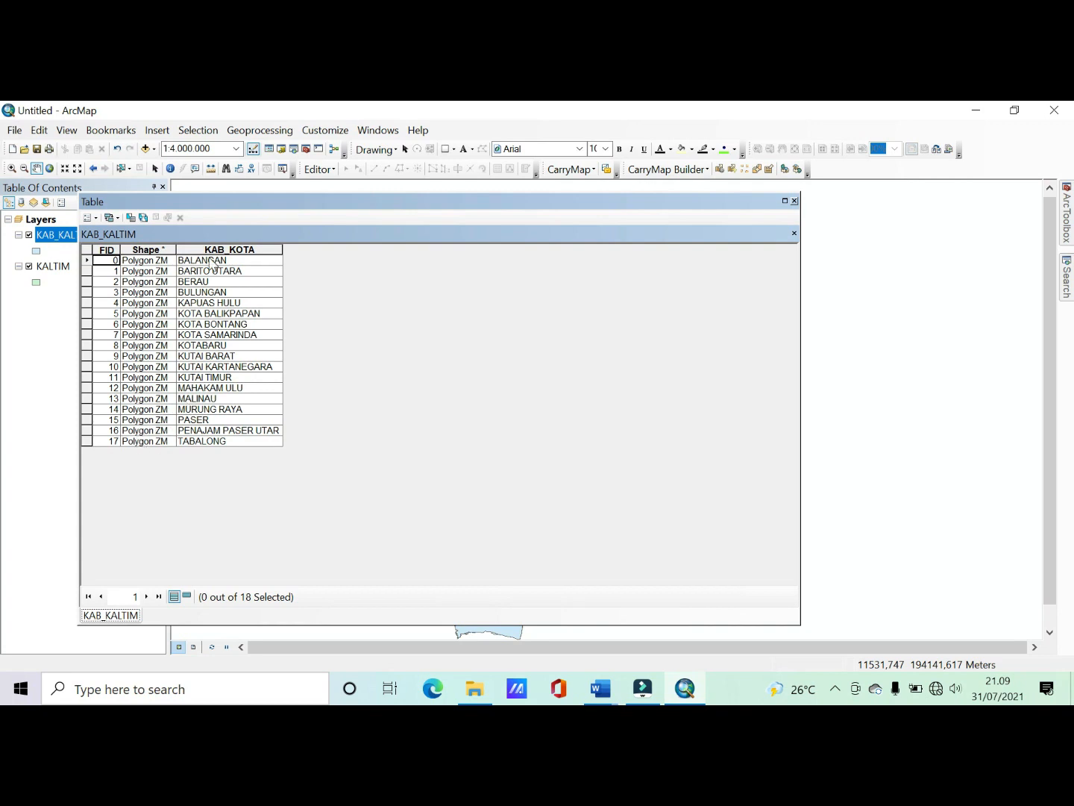
click(794, 200)
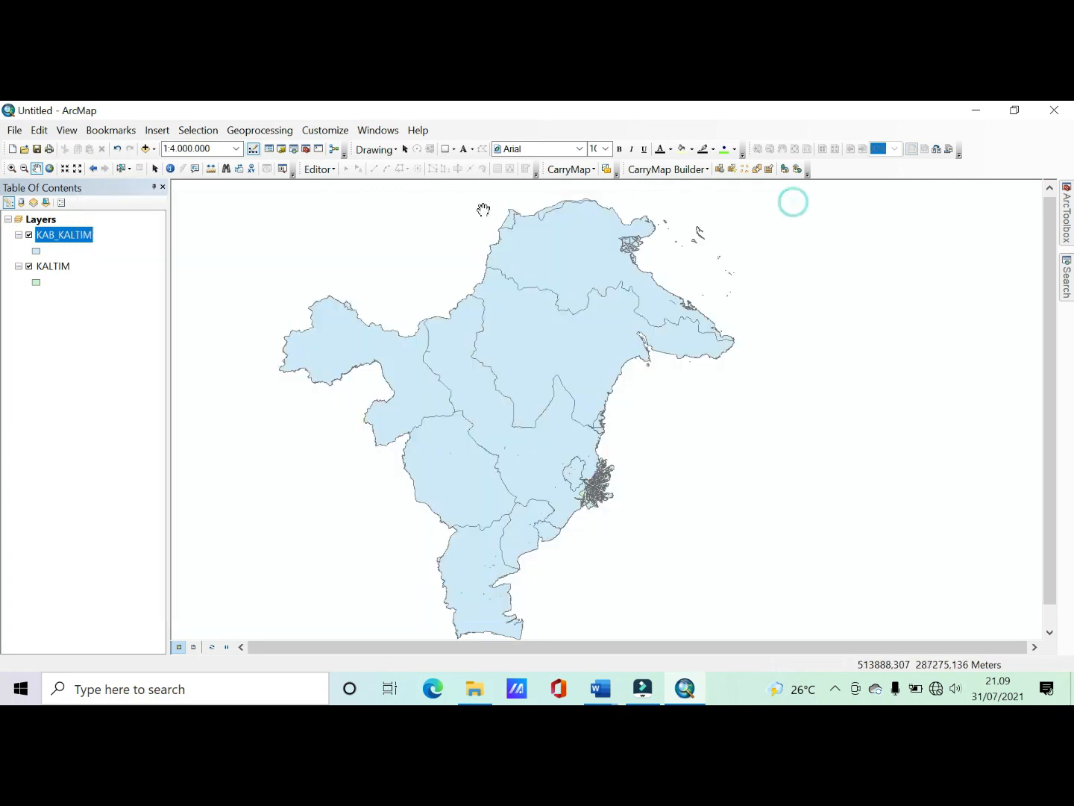
Step: Turn on feature labels in the KAB_KALTIM layer's properties with KAB_KOTA as the label field
right_click(87, 244)
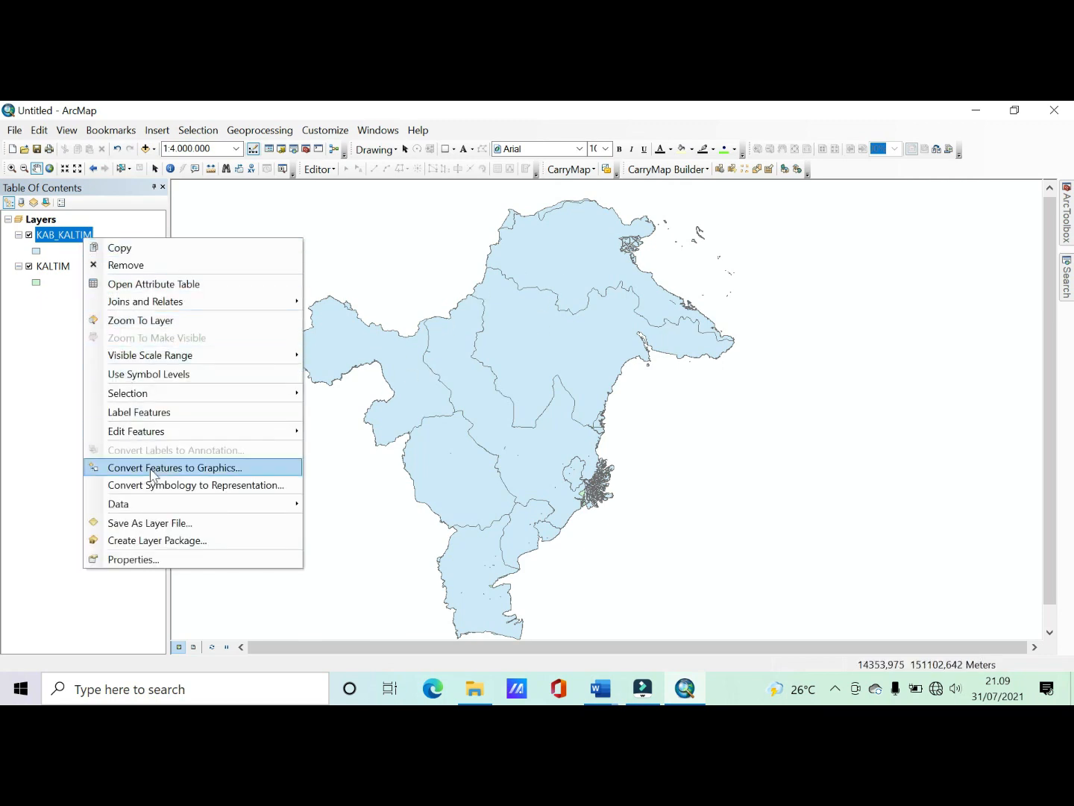
click(157, 560)
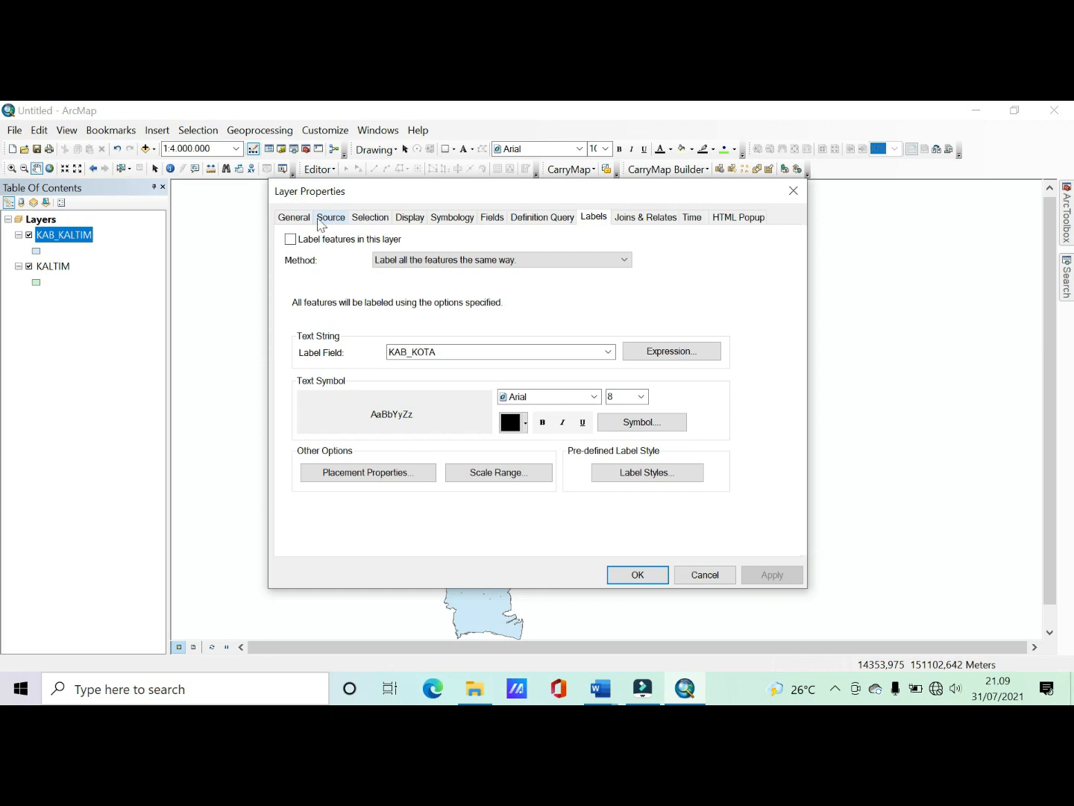
click(297, 220)
click(326, 221)
click(419, 218)
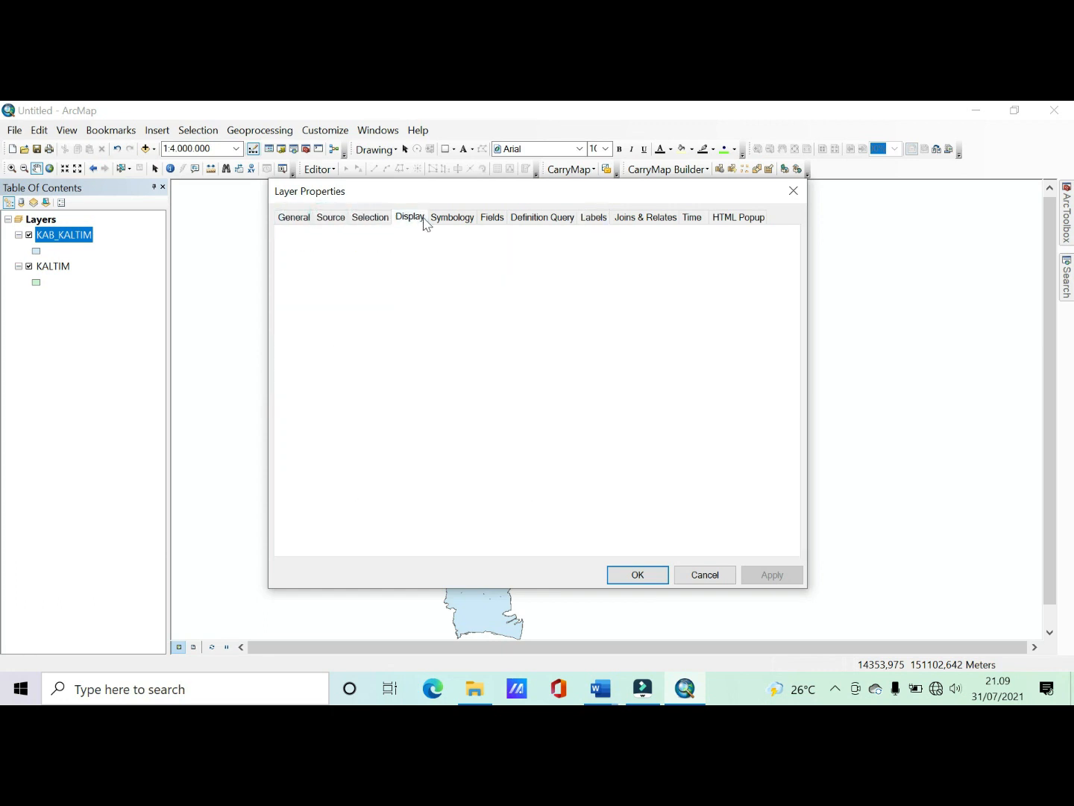
click(453, 219)
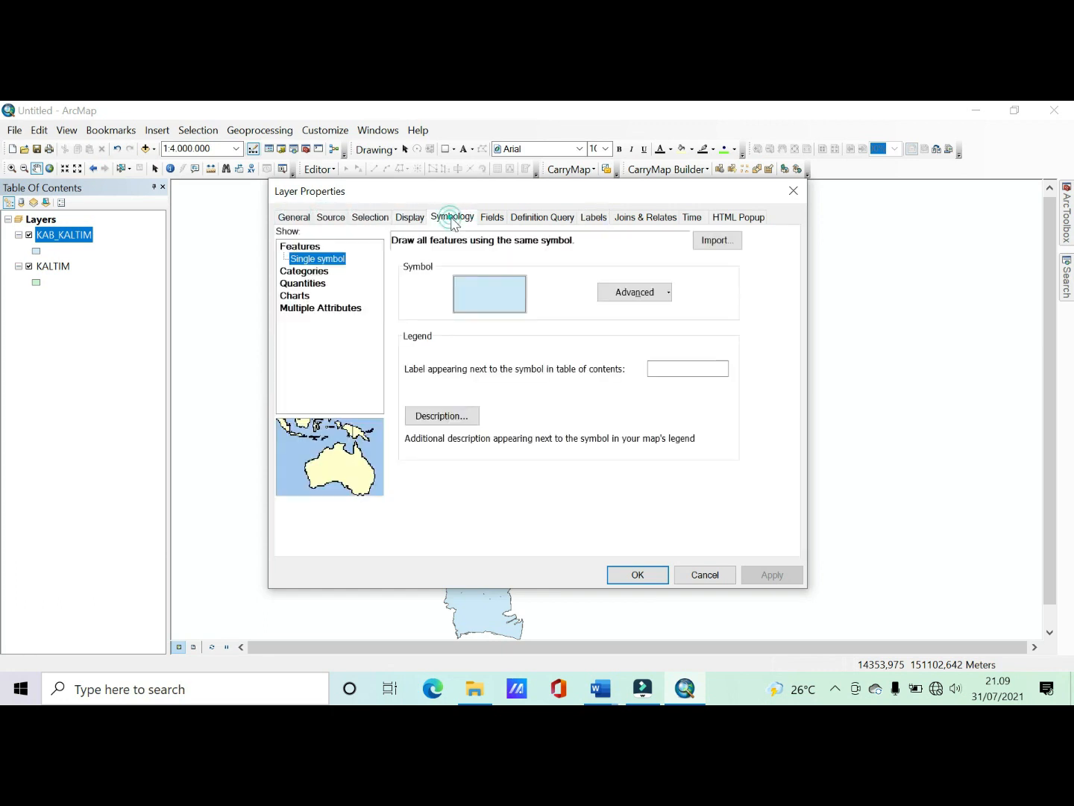
click(565, 217)
click(597, 218)
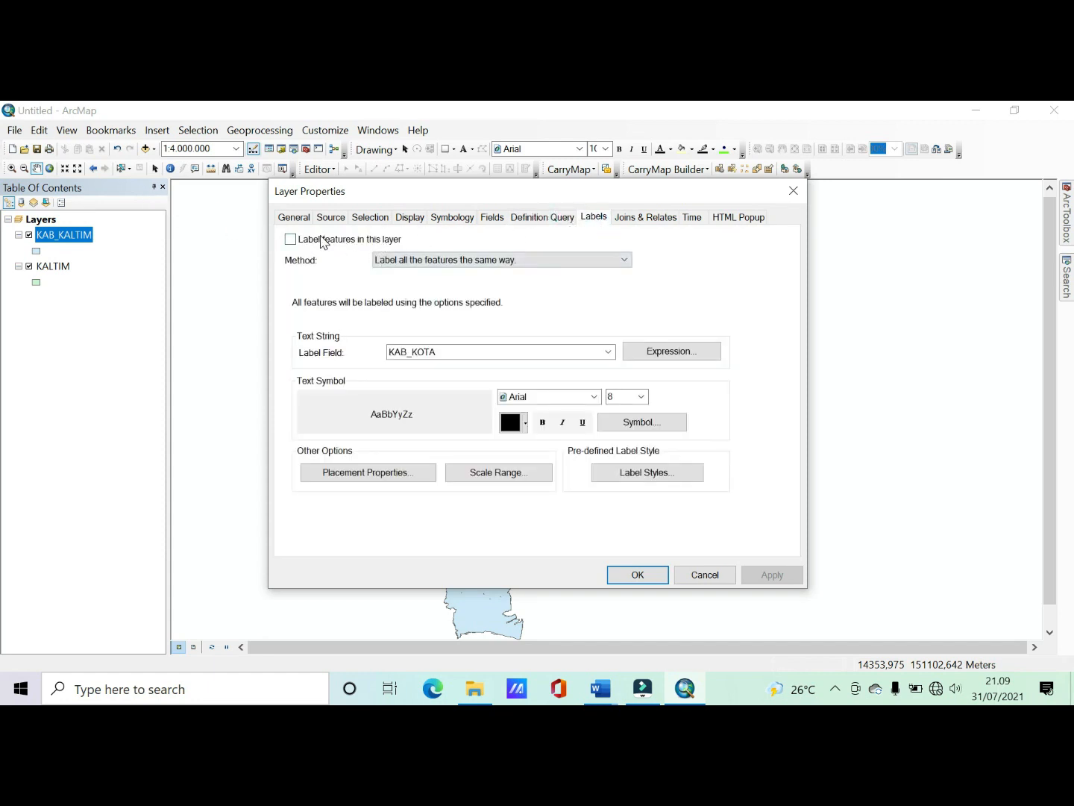
click(318, 244)
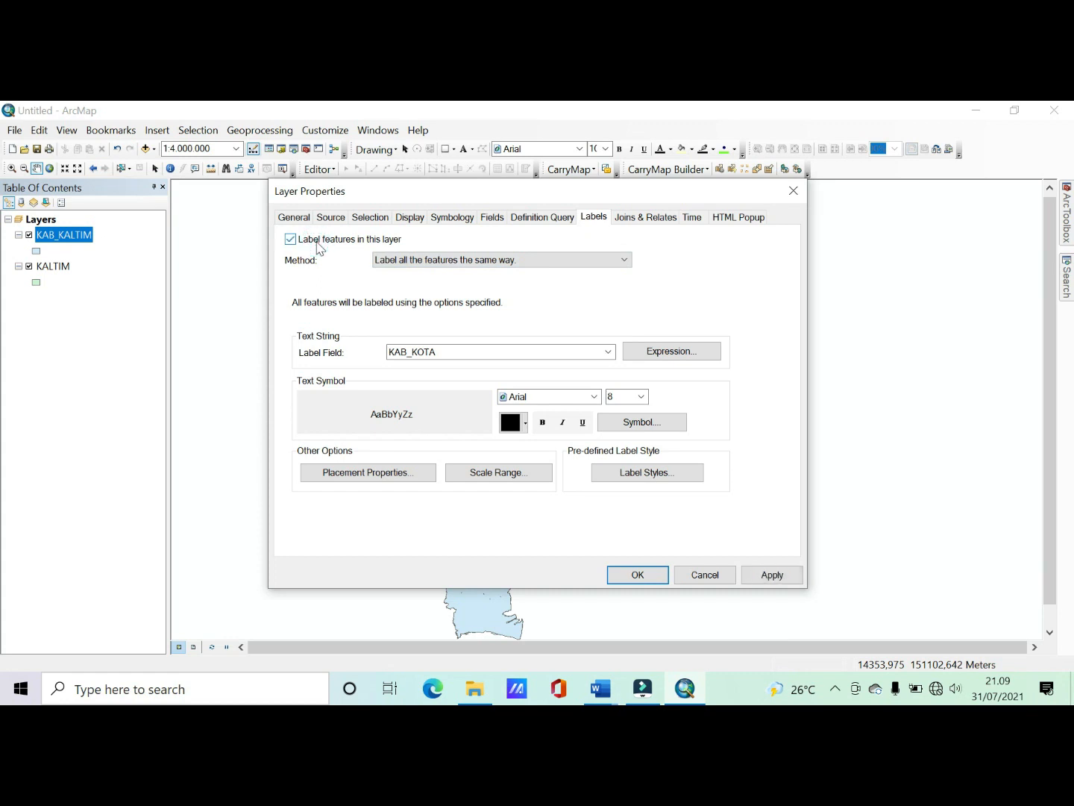
click(612, 354)
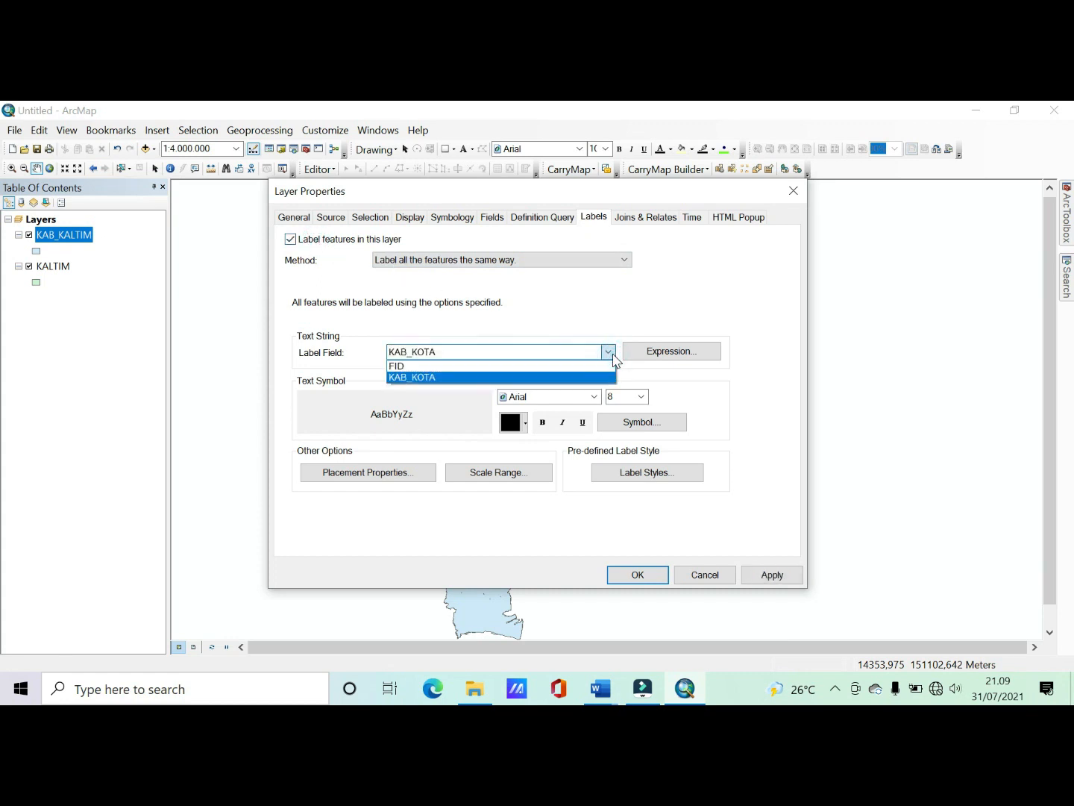
click(563, 378)
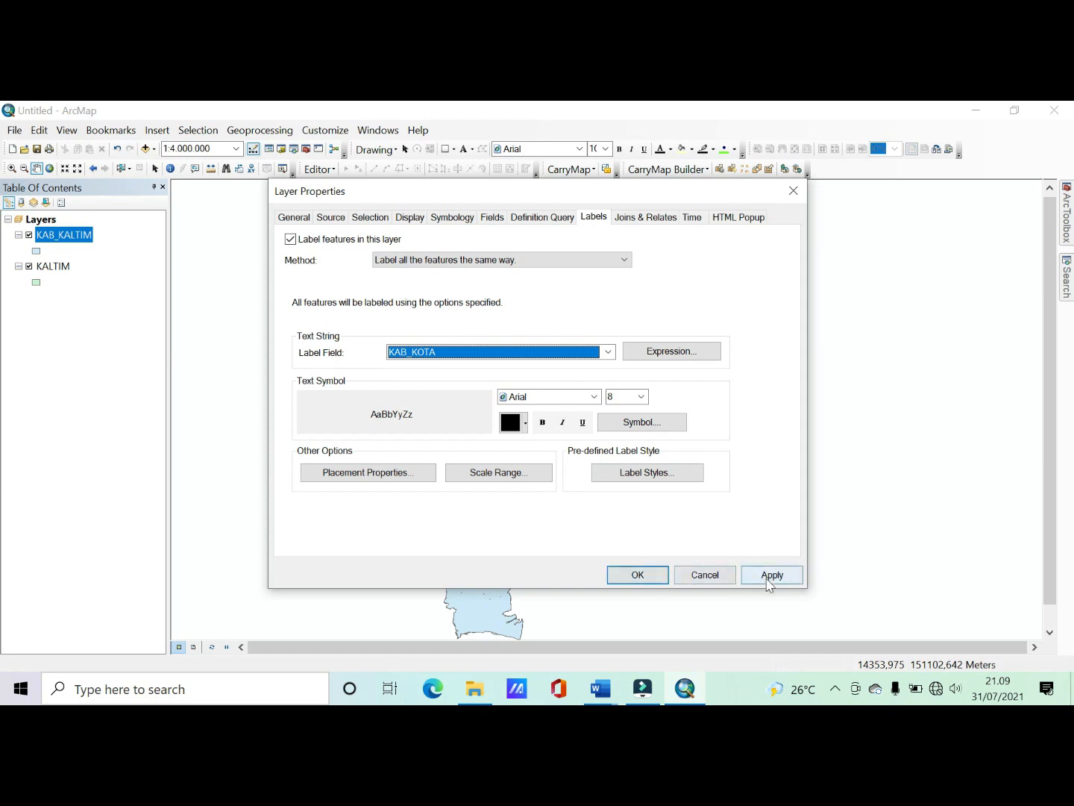
Step: Restrict label placement to inside the polygons only, and apply and confirm the KAB_KALTIM layer properties
click(375, 475)
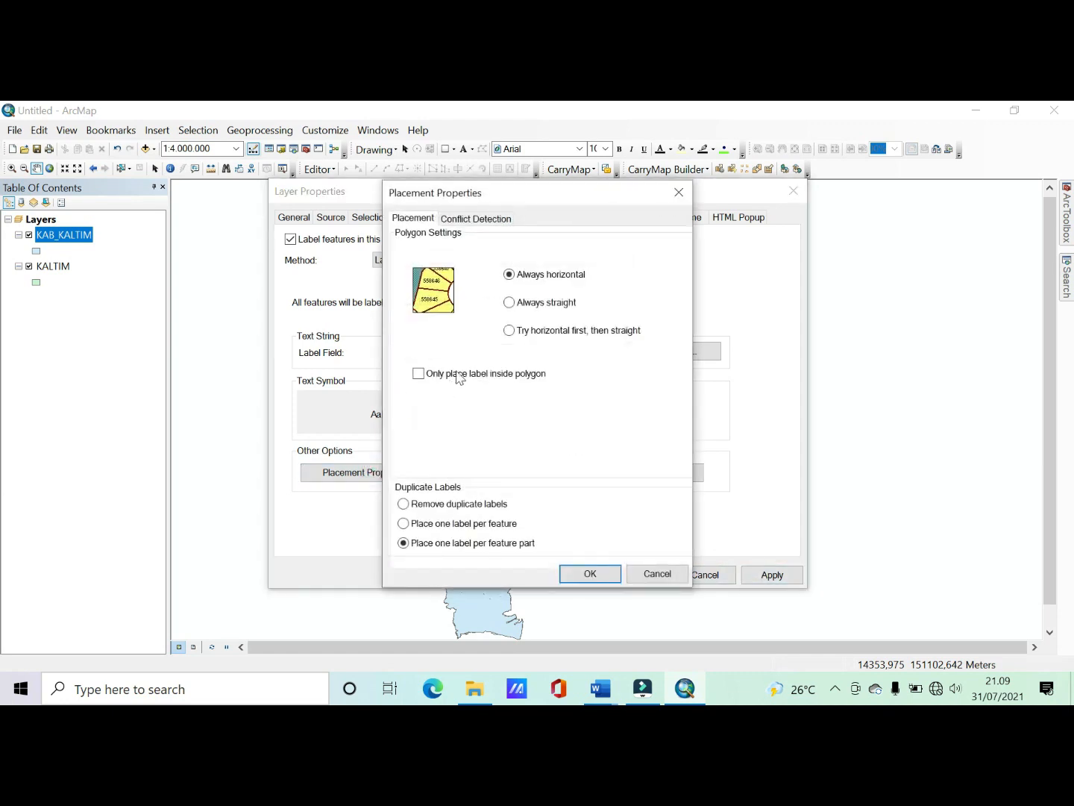
click(458, 374)
click(589, 575)
click(769, 575)
click(643, 573)
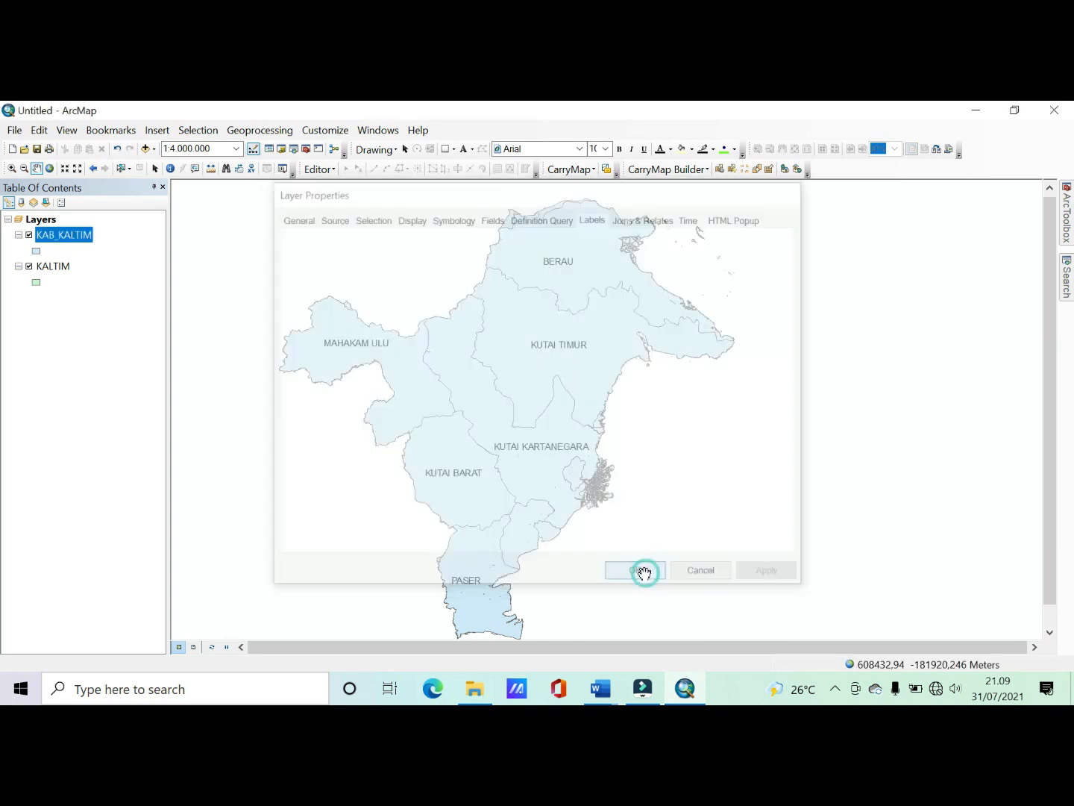
scroll(521, 488, up, 2)
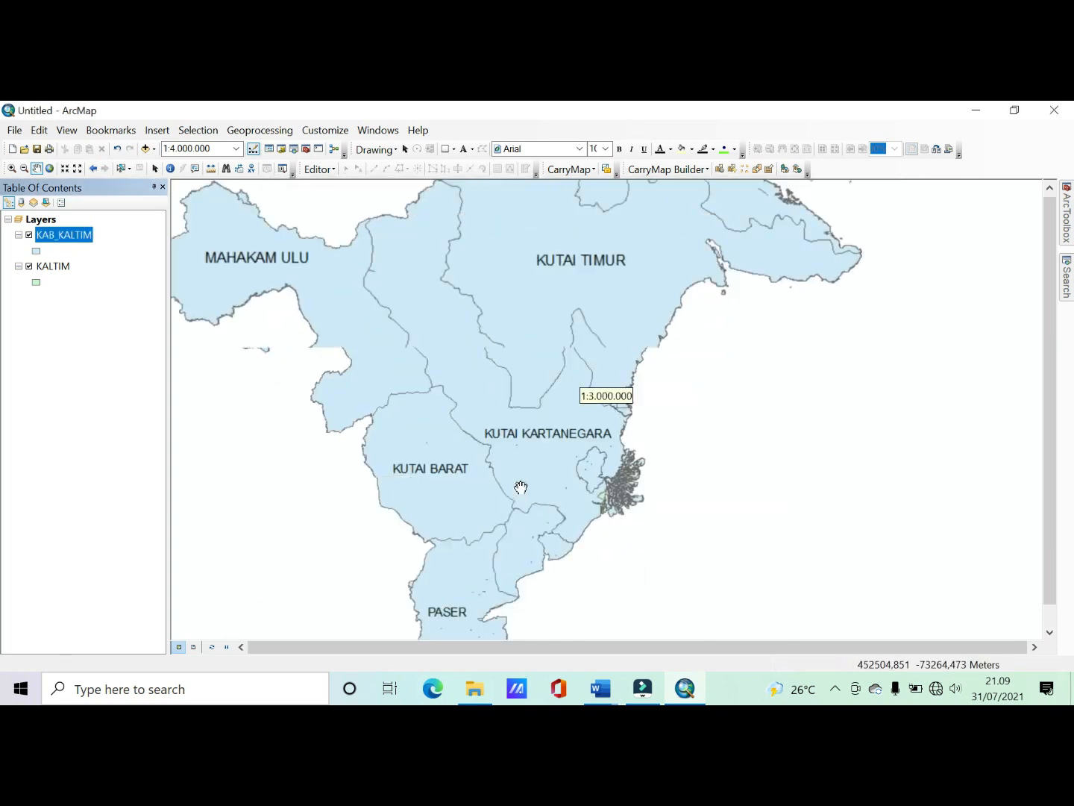
scroll(520, 489, up, 1)
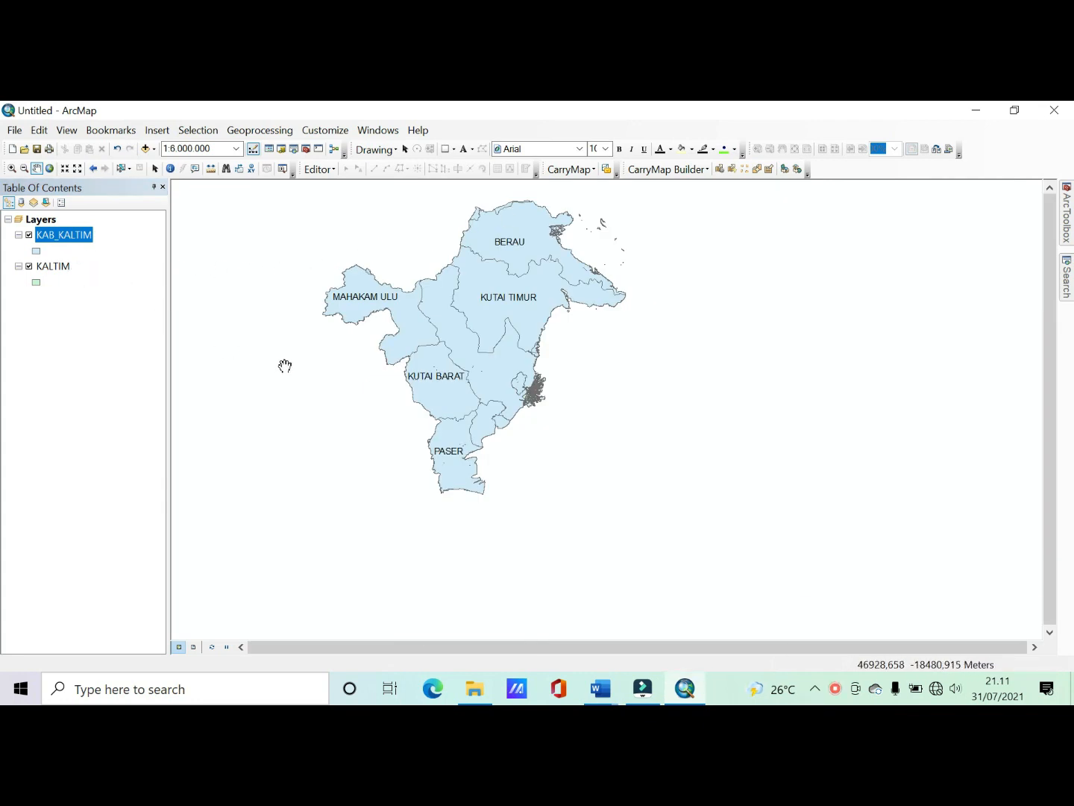
scroll(336, 366, up, 1)
scroll(512, 340, up, 3)
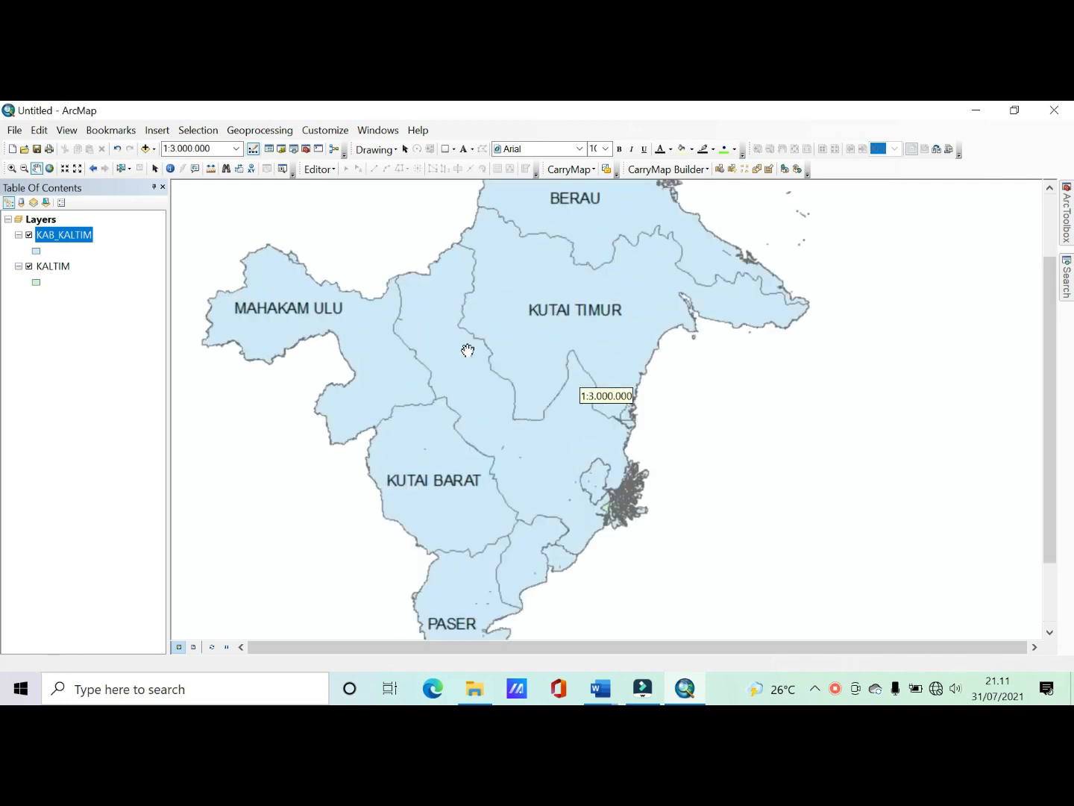
Step: Symbolize the KAB_KALTIM layer by unique values of the KAB_KOTA field, adding all values, and apply the layer properties
right_click(79, 239)
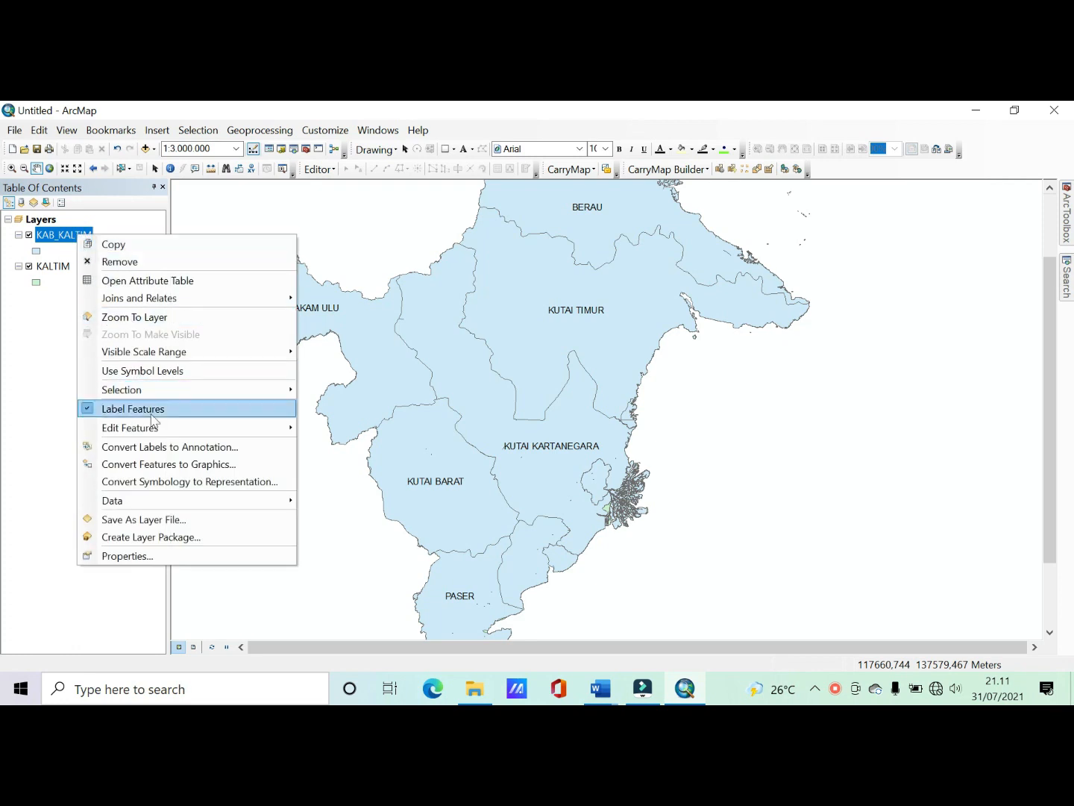
click(187, 555)
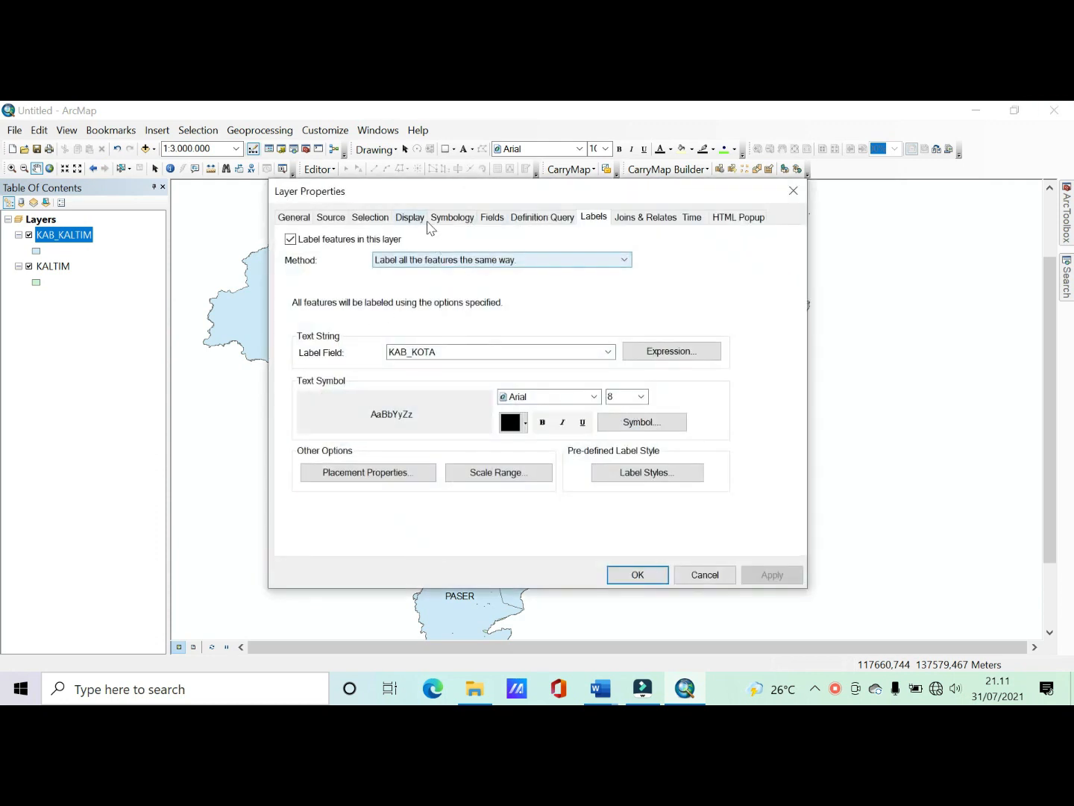
click(442, 218)
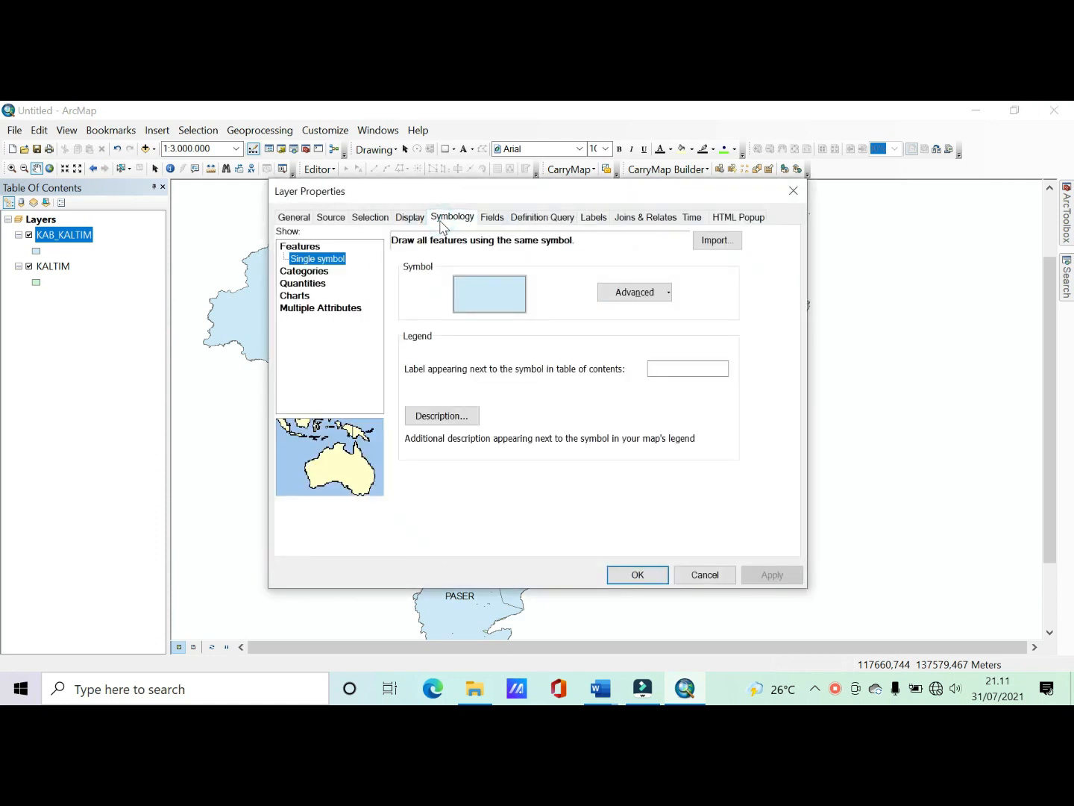
click(299, 279)
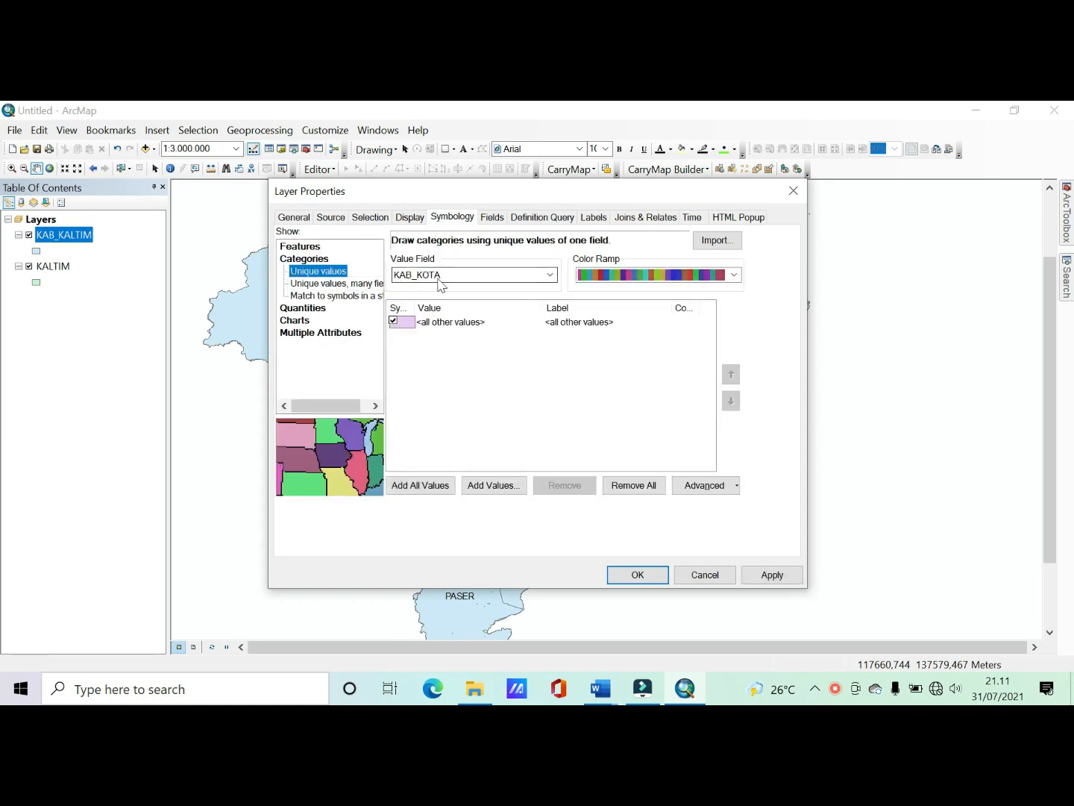
click(426, 487)
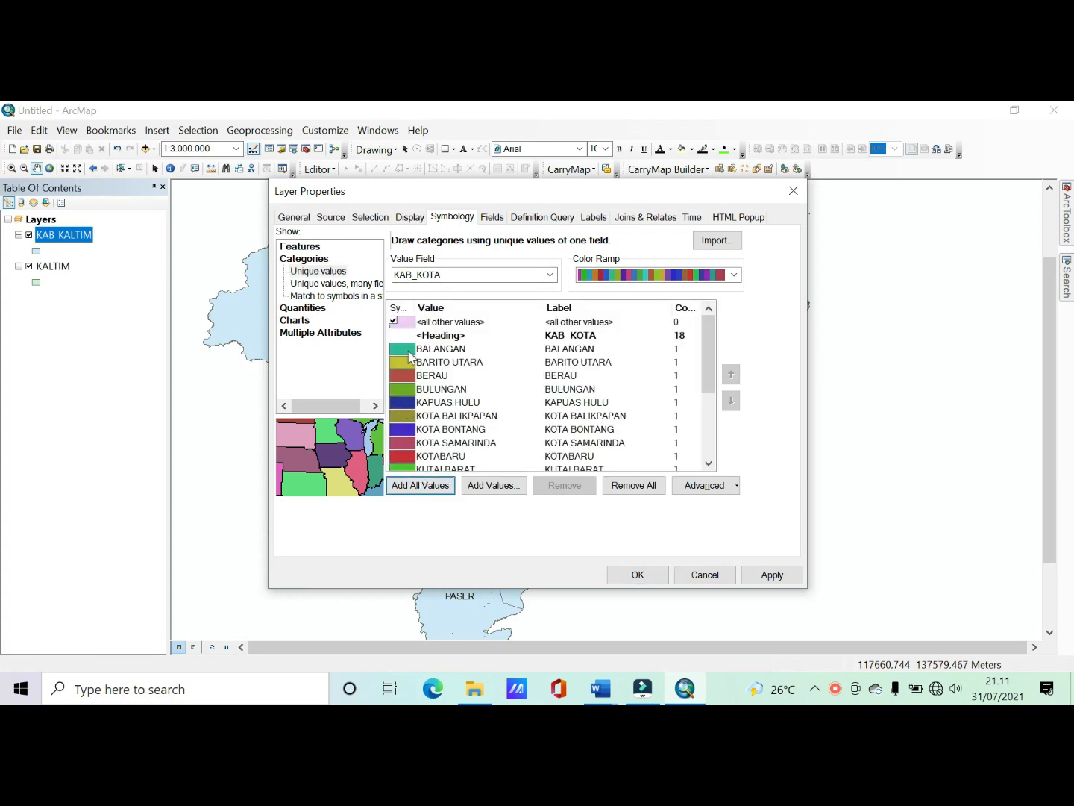
scroll(410, 356, down, 3)
scroll(410, 357, up, 1)
click(772, 574)
click(643, 574)
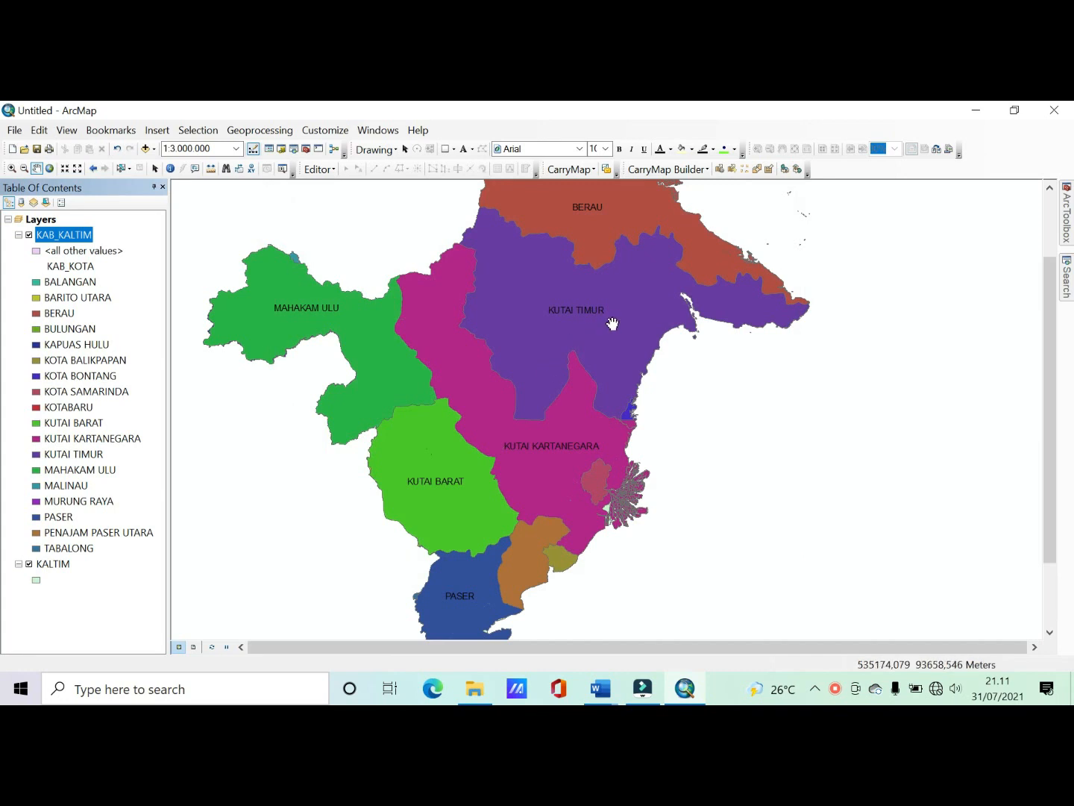
scroll(613, 324, up, 2)
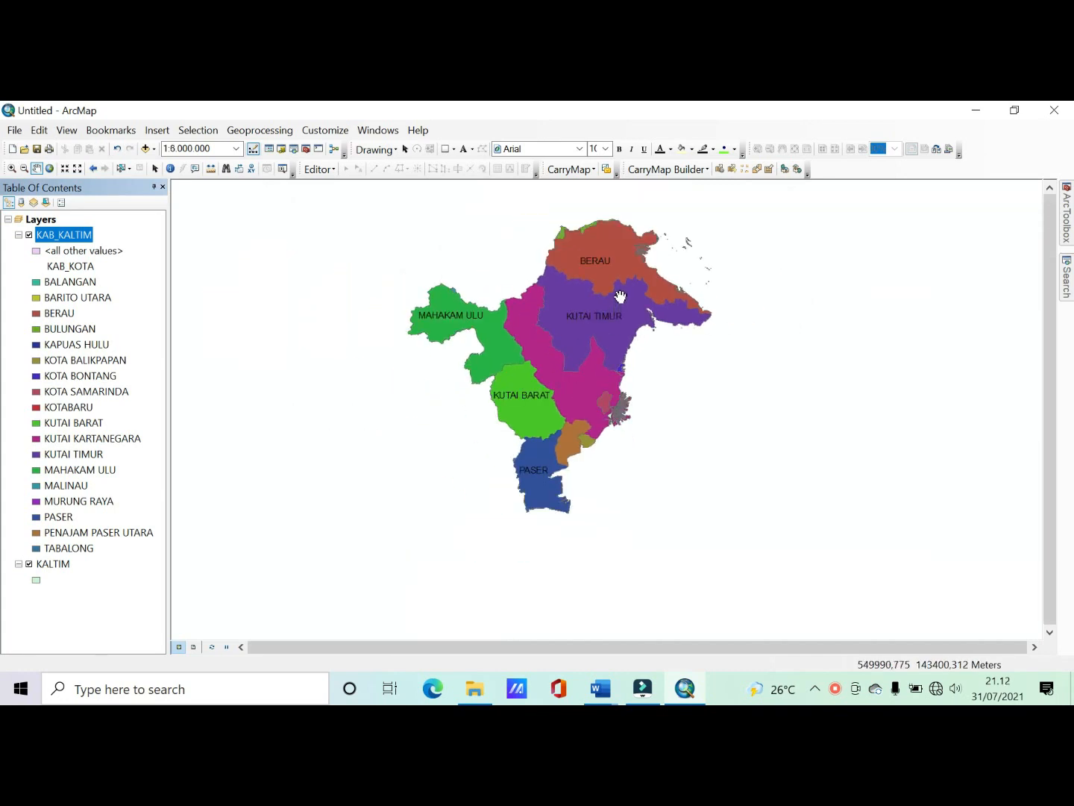
drag(619, 302, 607, 335)
scroll(607, 335, down, 2)
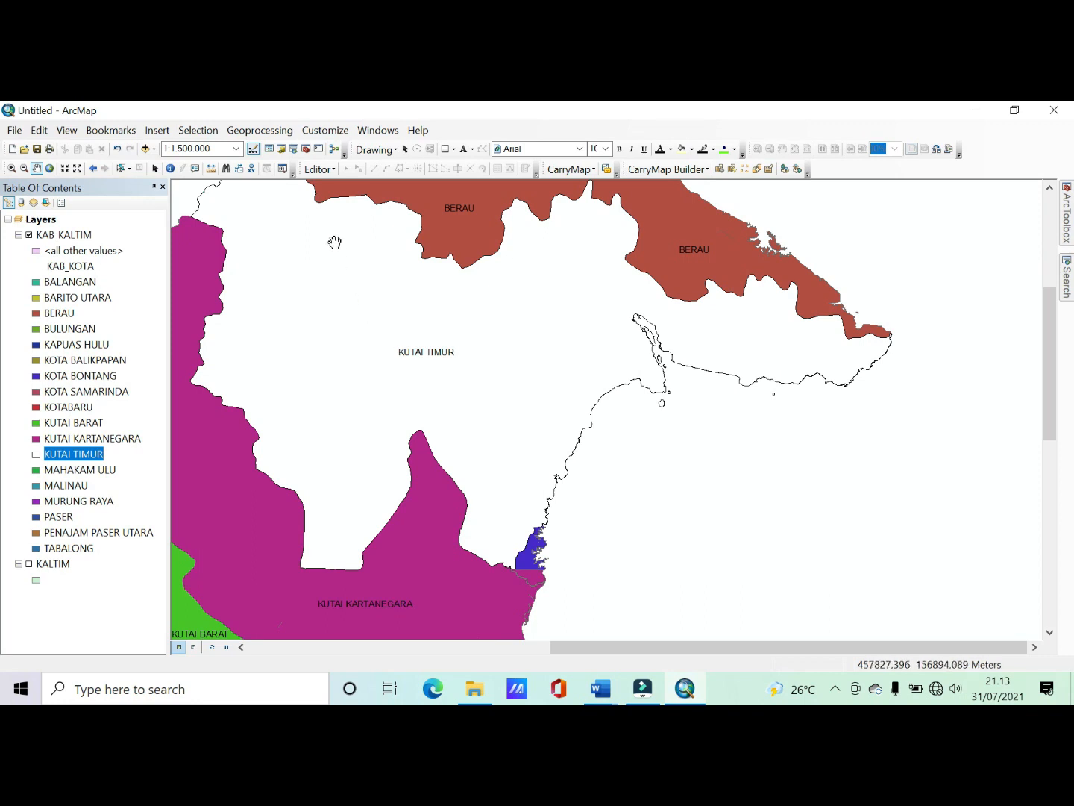
Step: Open the Catalog and browse to the Minggu 4 folder under D:\BPPHLHK Kalimantan, CPNS, HABITUASI, laporan habituasi
click(281, 150)
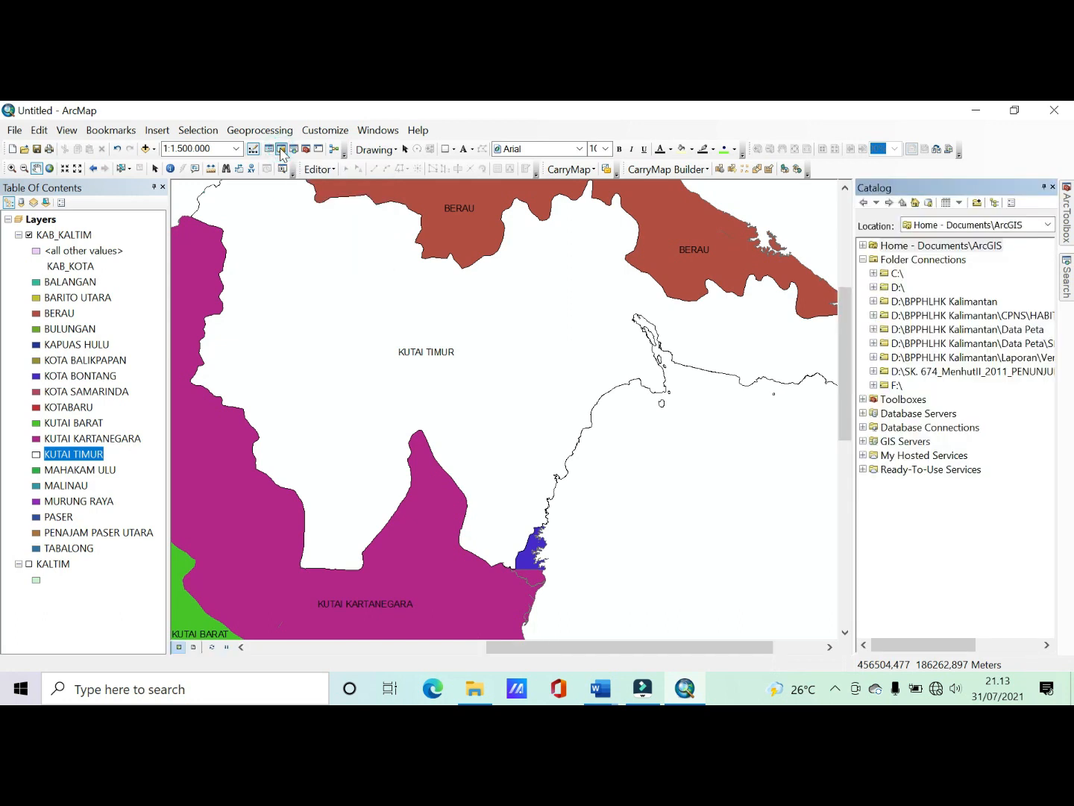
click(874, 302)
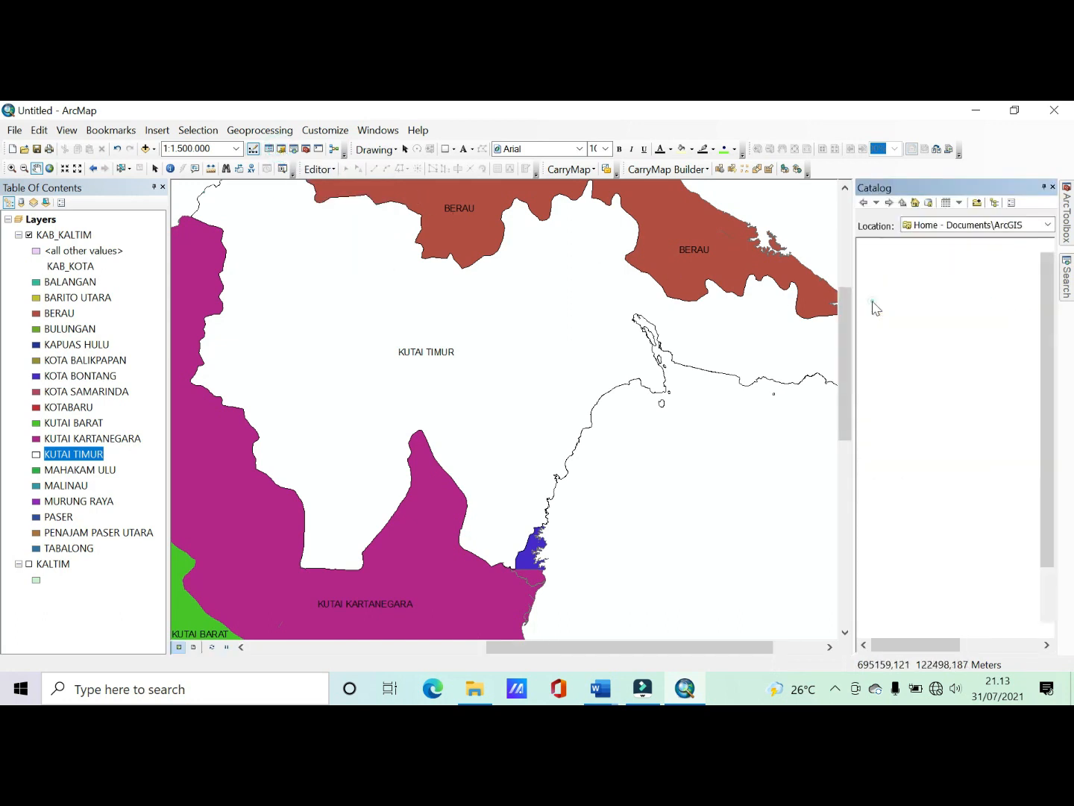
click(884, 328)
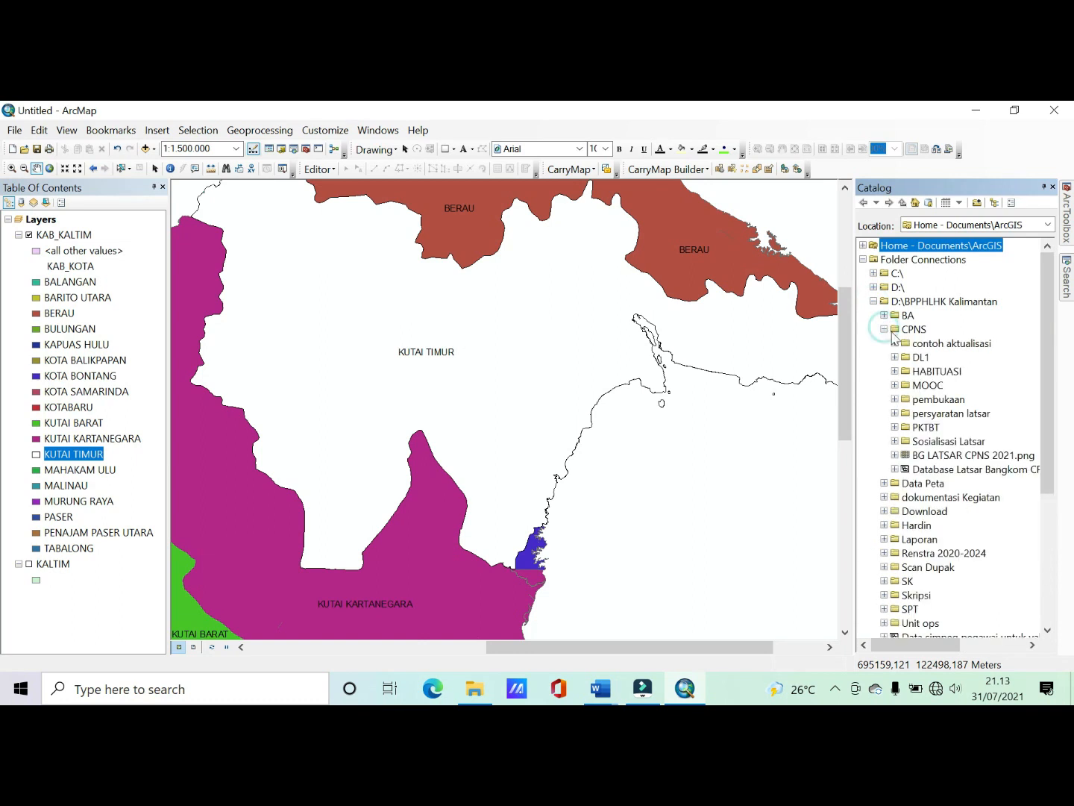
click(895, 372)
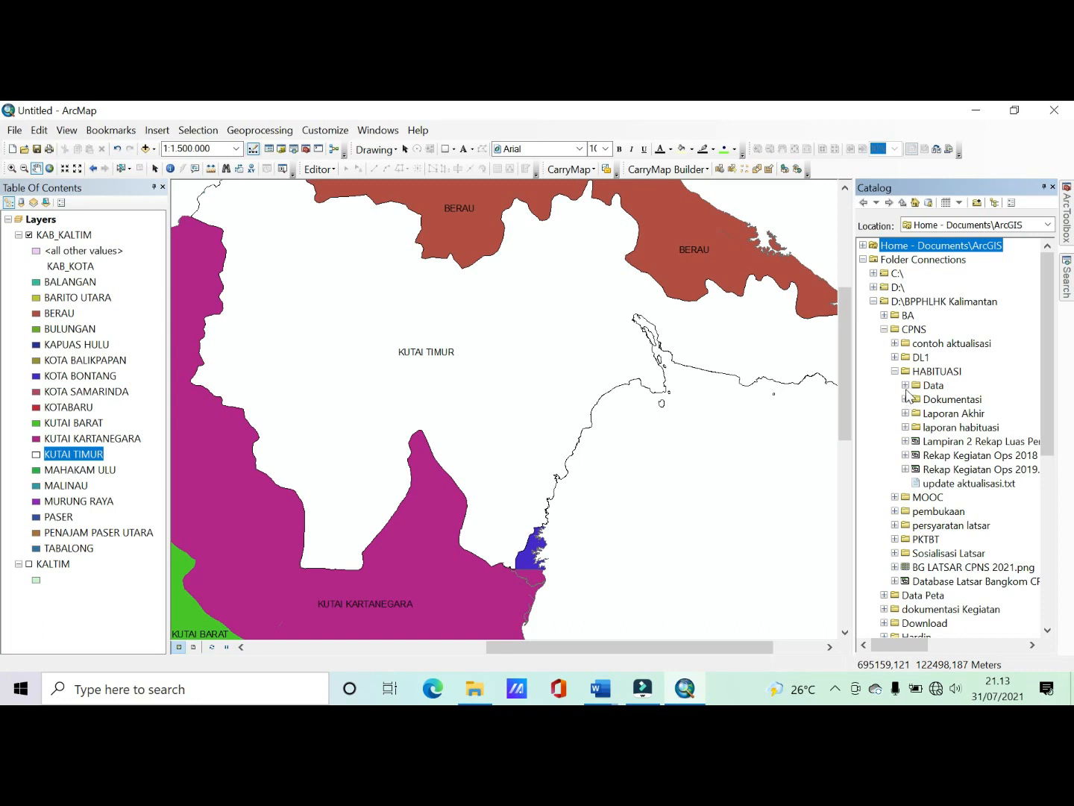
click(906, 386)
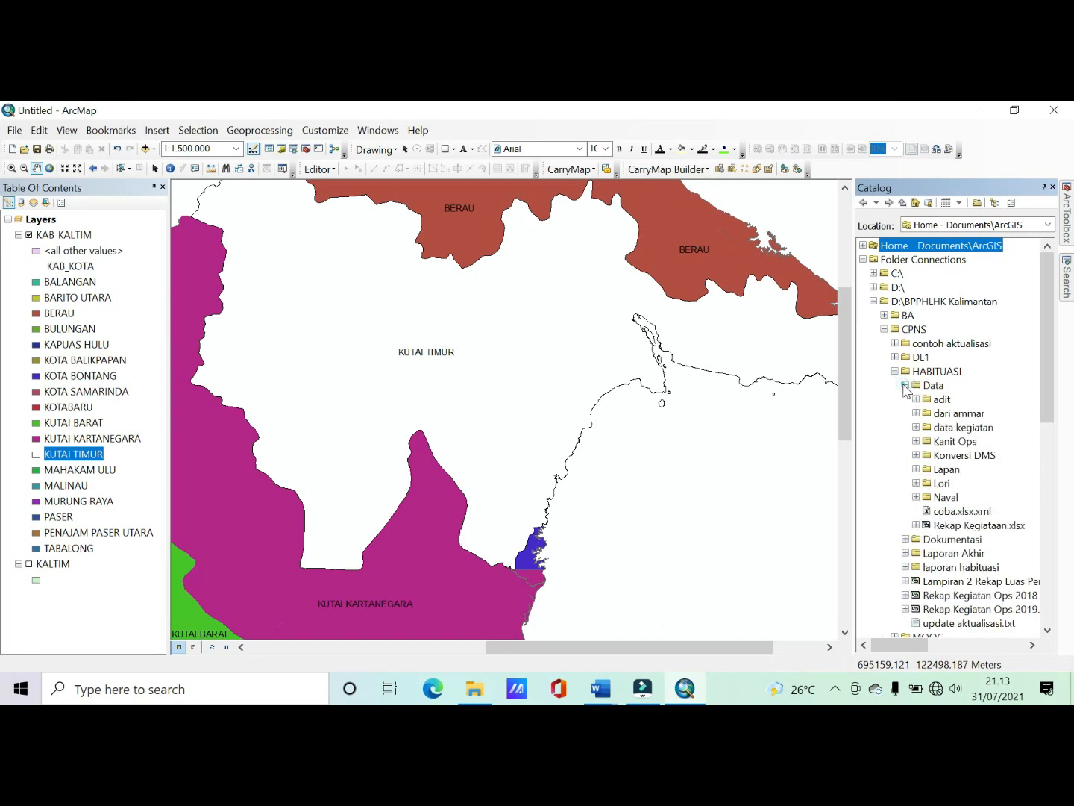
click(906, 387)
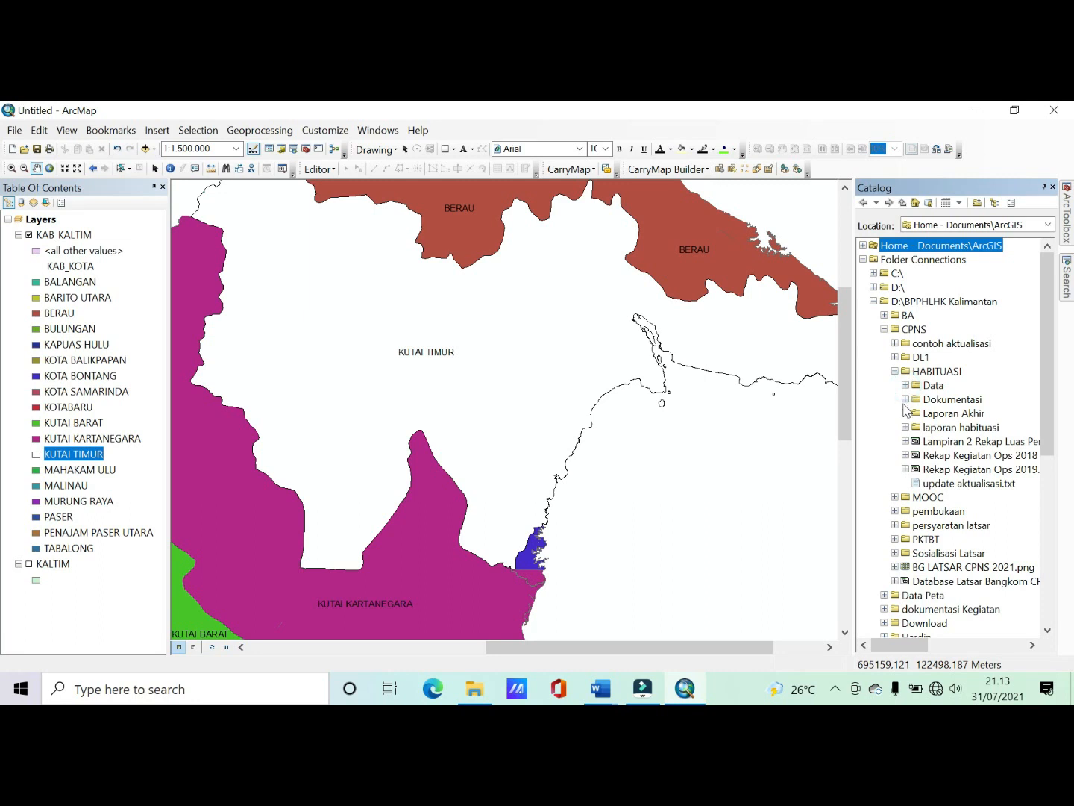
click(906, 428)
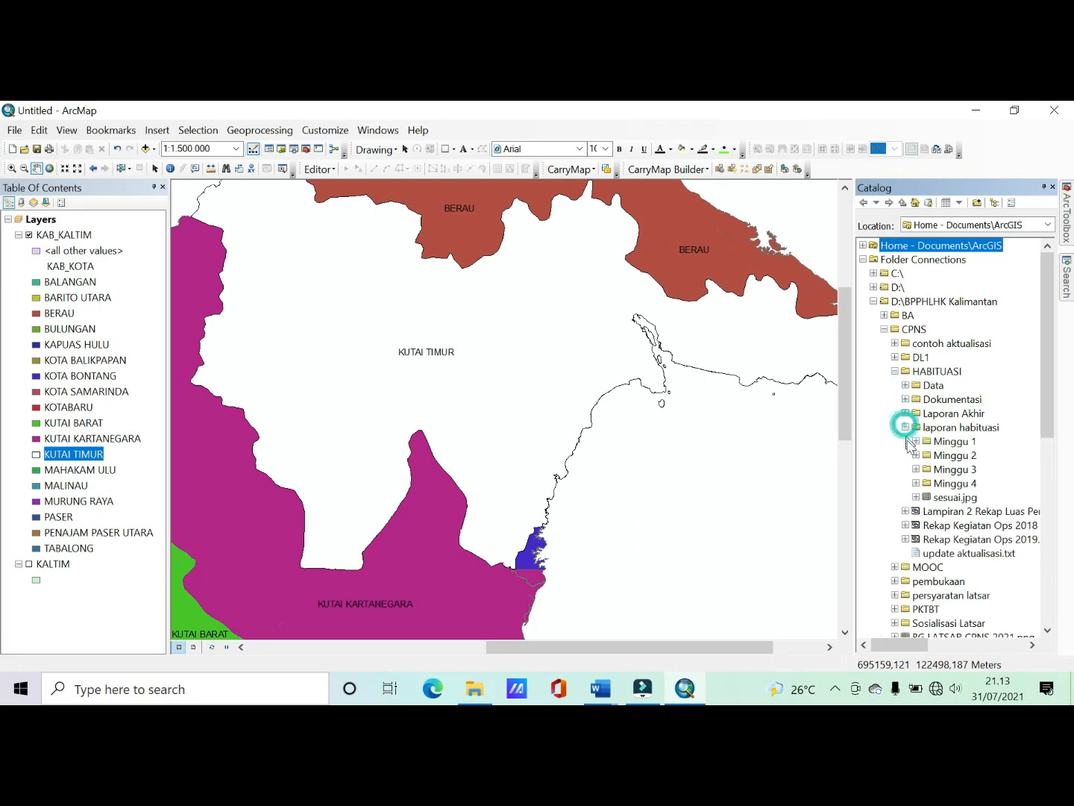
click(945, 486)
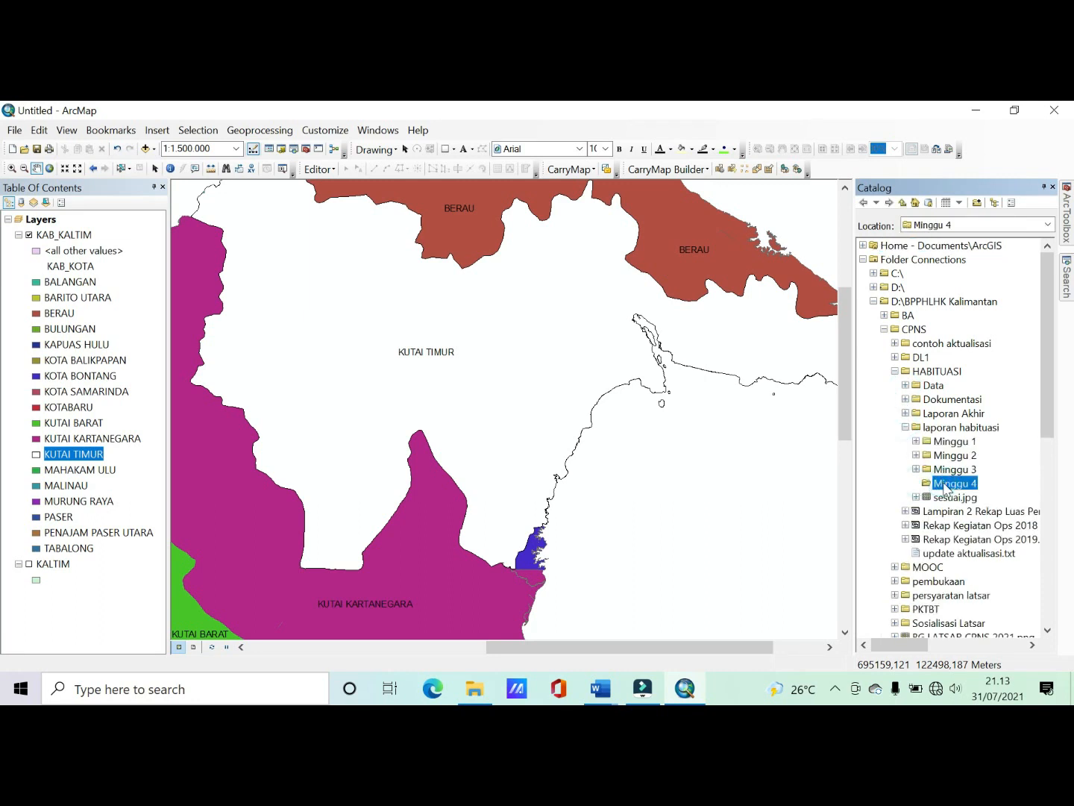
Step: Start a new shapefile in the Minggu 4 folder, named titik contoh, with Point as its feature type
right_click(947, 487)
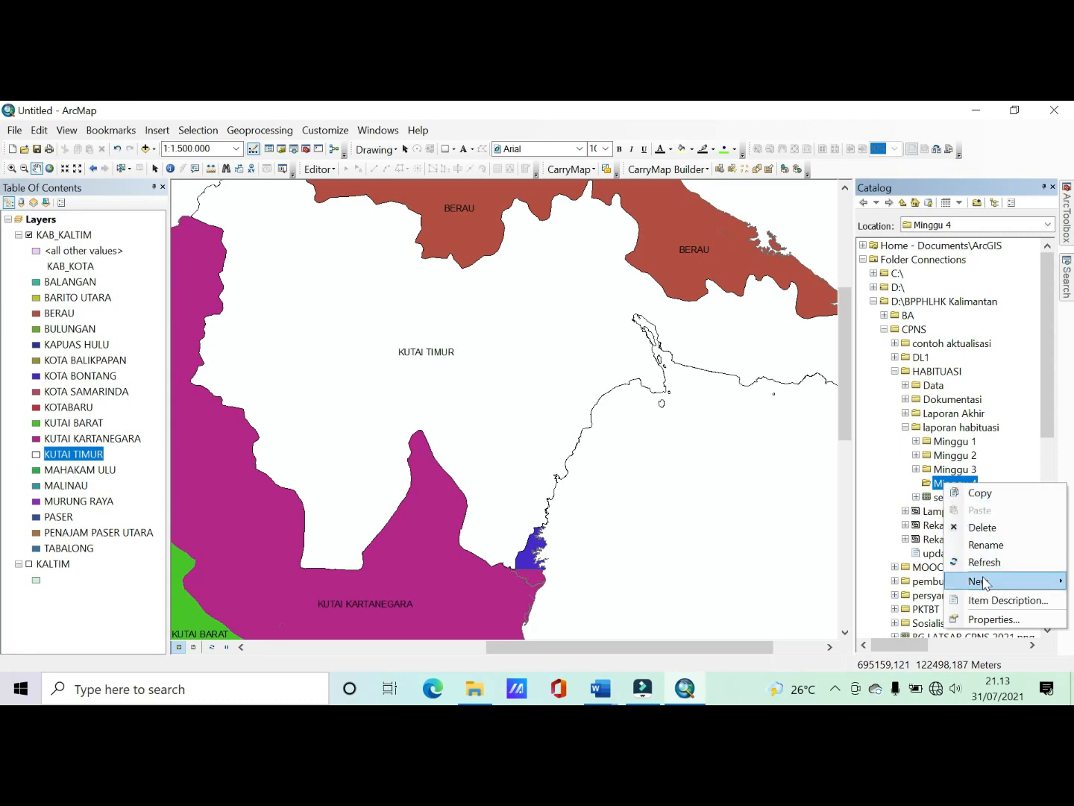
mouse_move(985, 582)
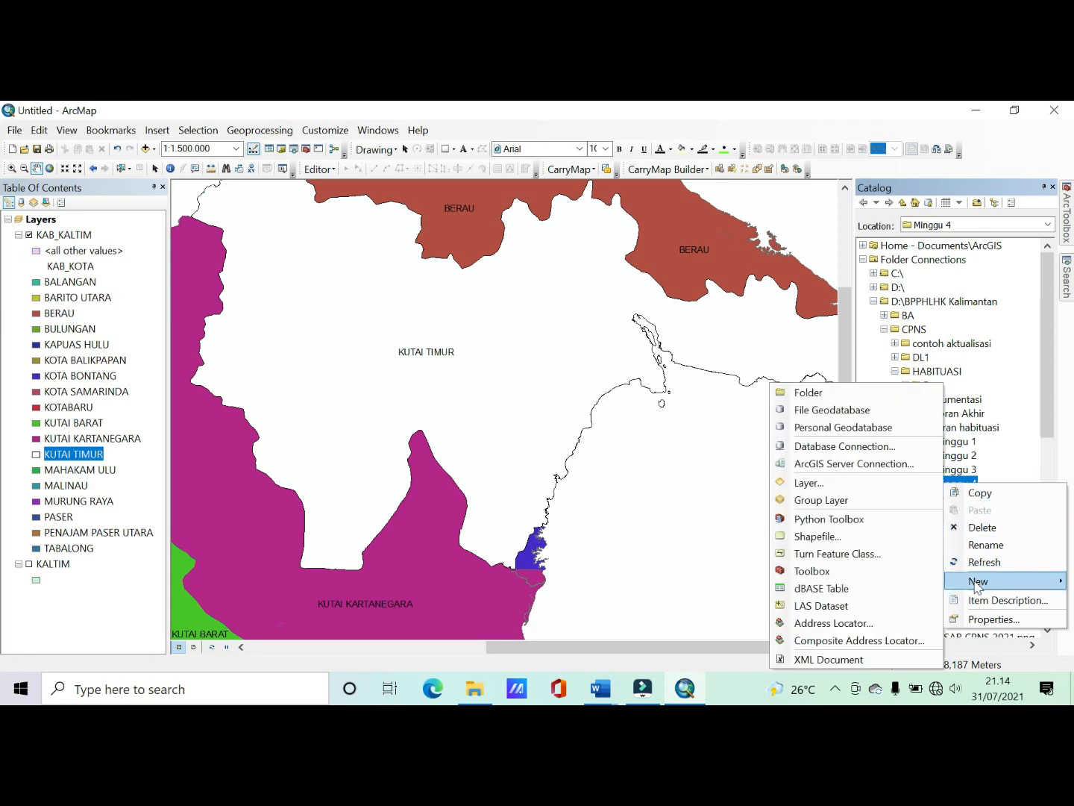
click(845, 540)
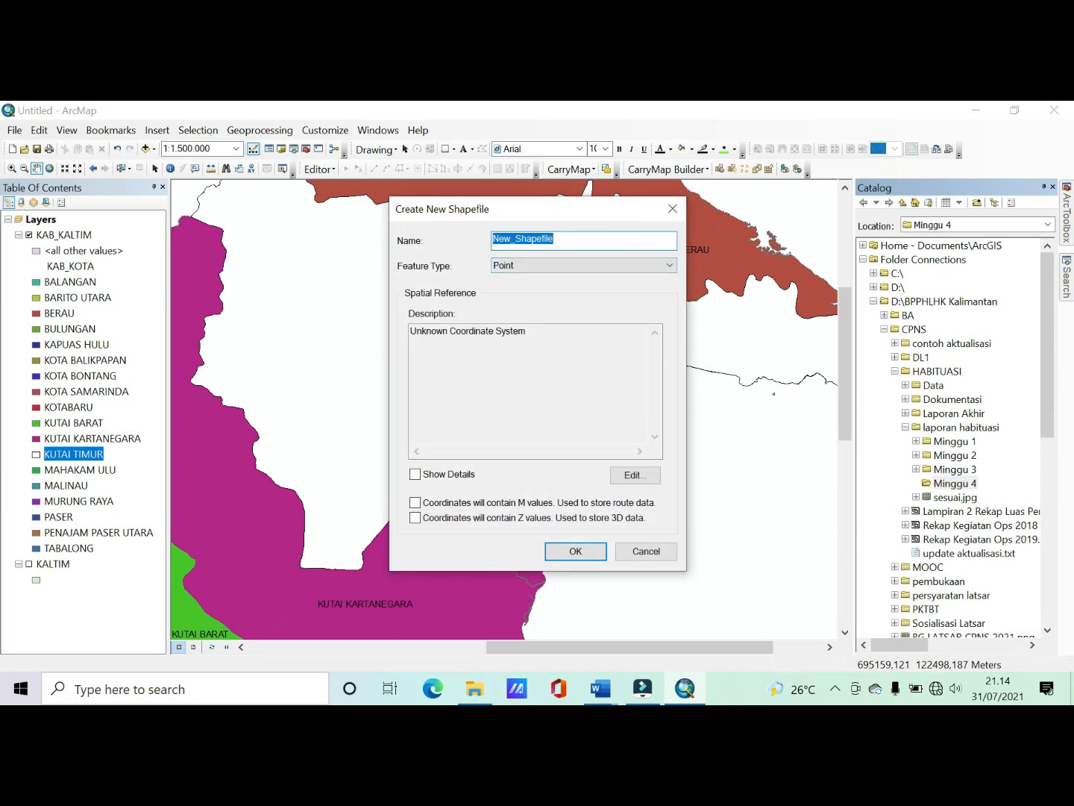
text(titik contoh)
click(606, 265)
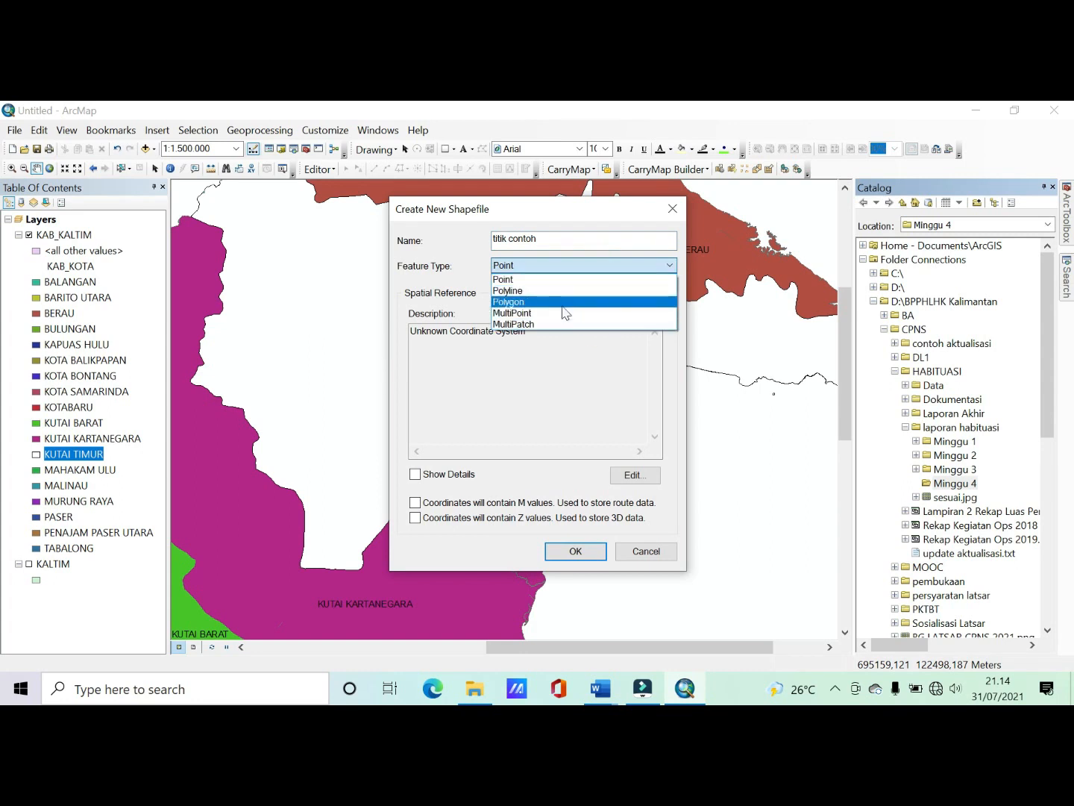
click(612, 451)
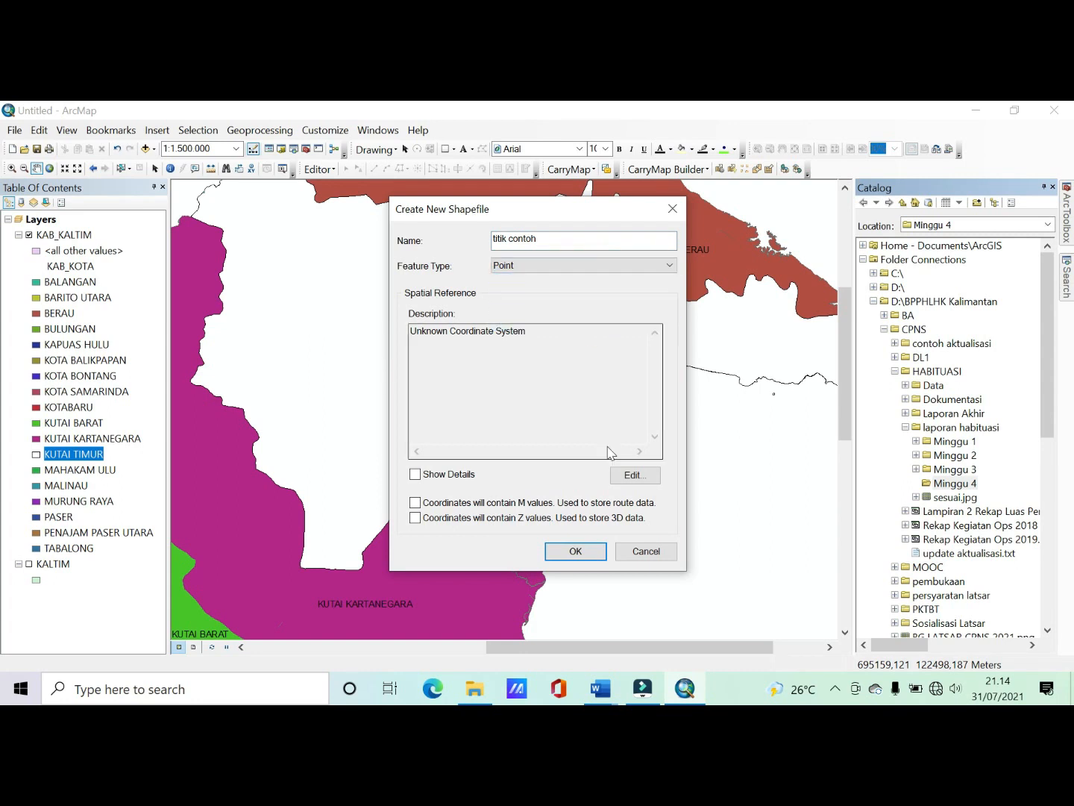
Step: Assign the WGS 1984 UTM Zone 50N coordinate system to the new shapefile and create it
click(630, 473)
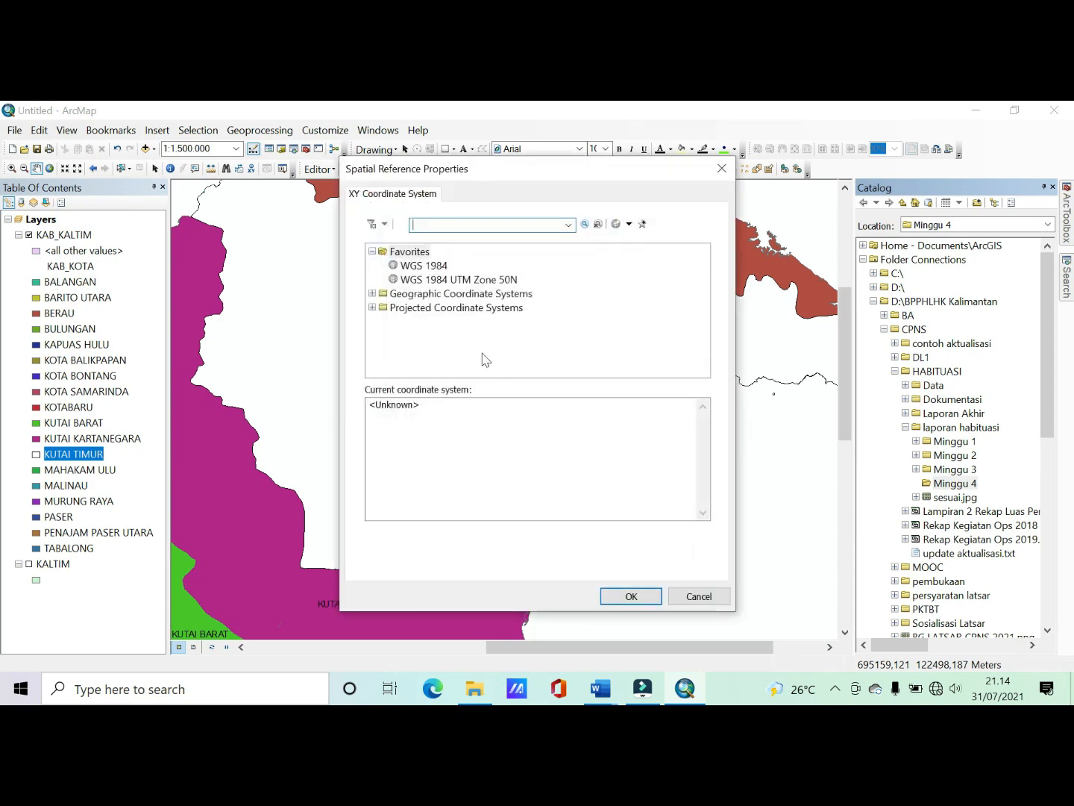
click(460, 280)
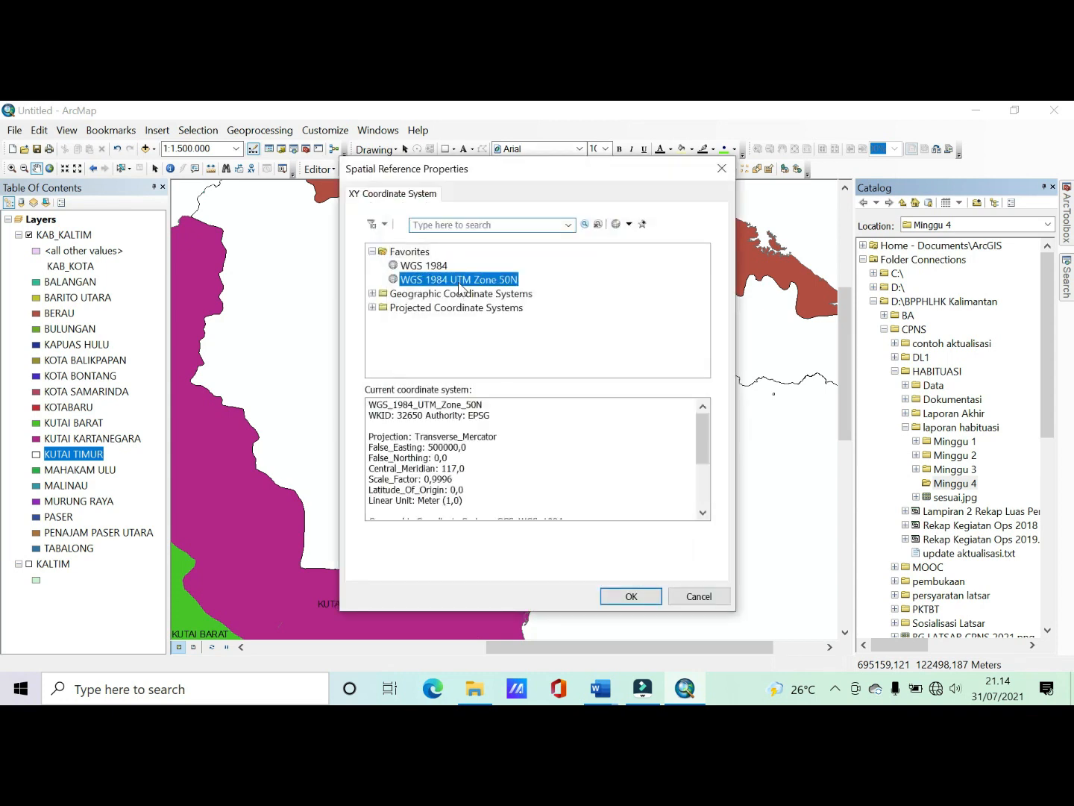
click(631, 597)
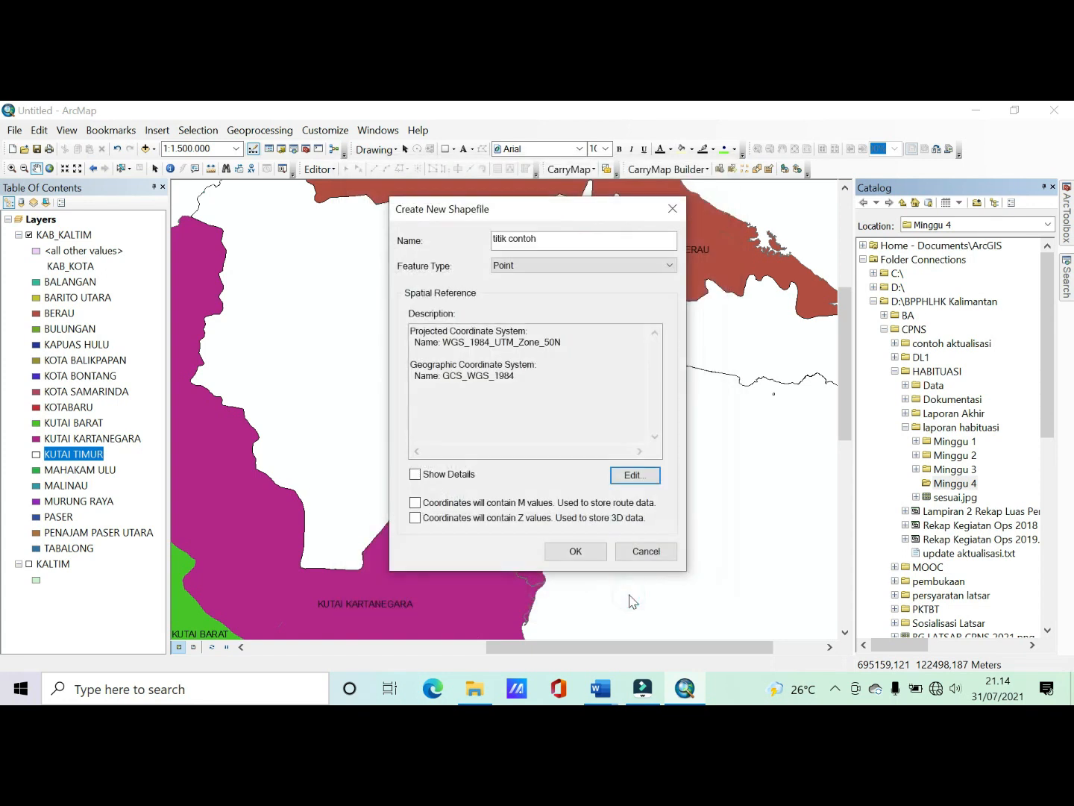
click(574, 552)
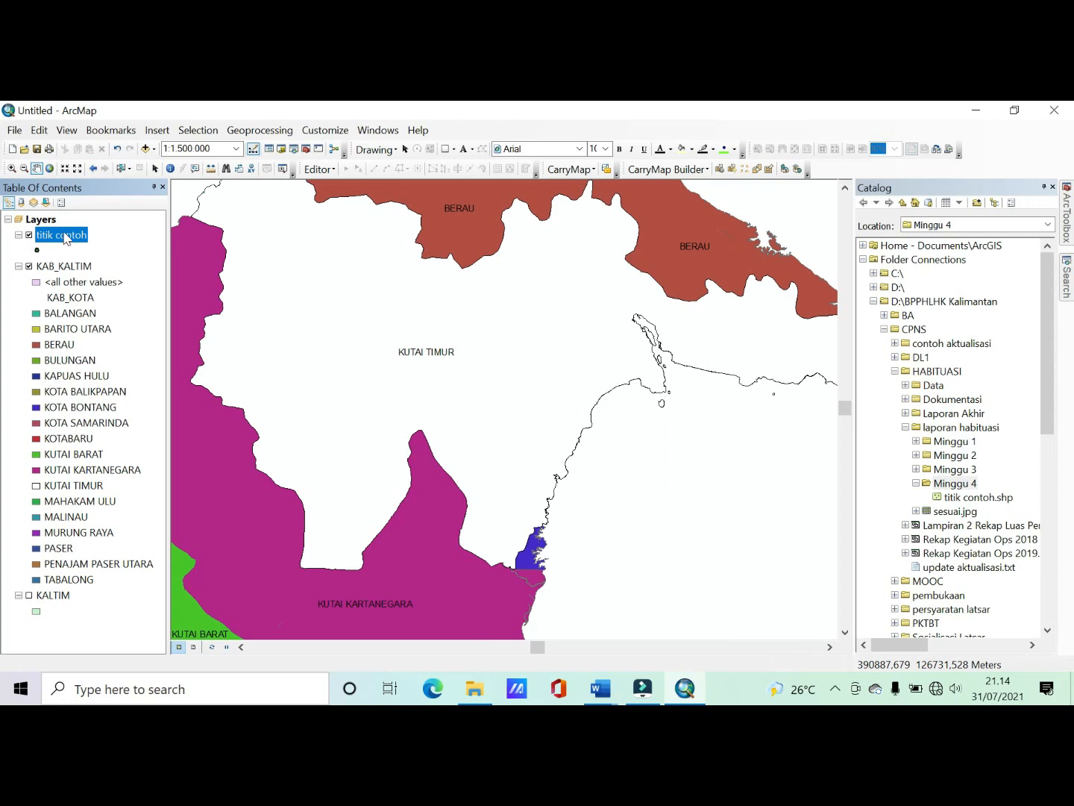
Step: Start an edit session on the titik contoh layer, collapse the Catalog and show the Create Features window
click(319, 169)
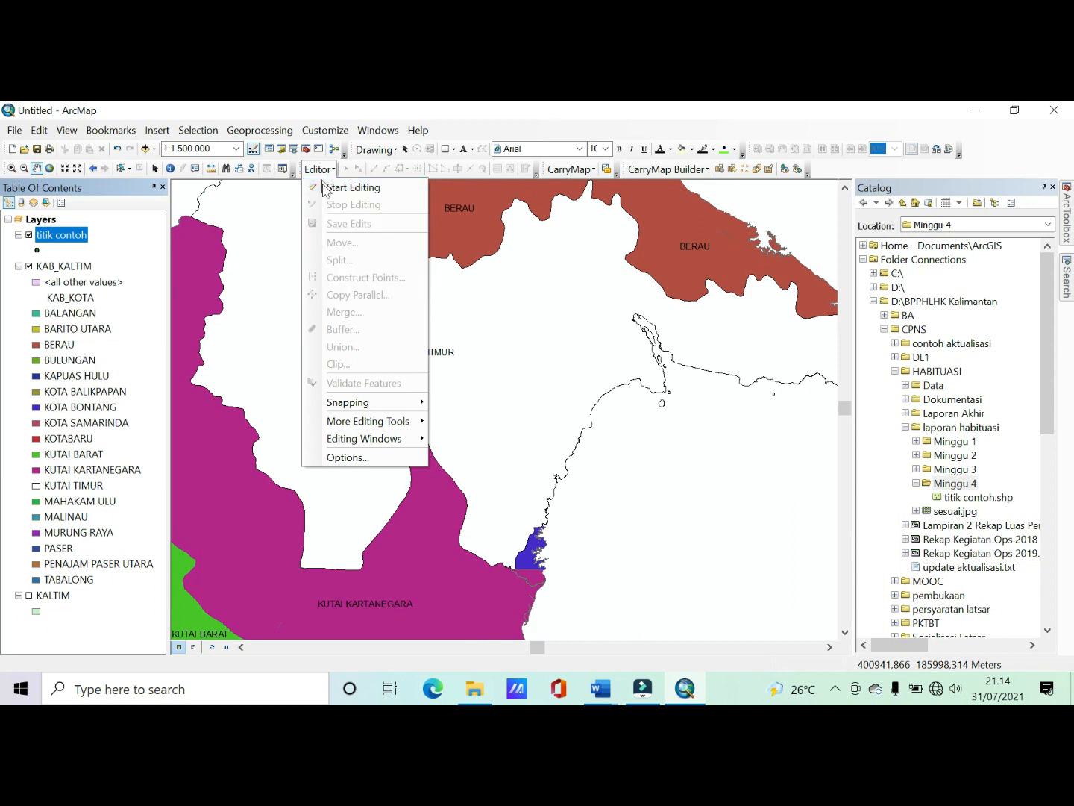
click(332, 188)
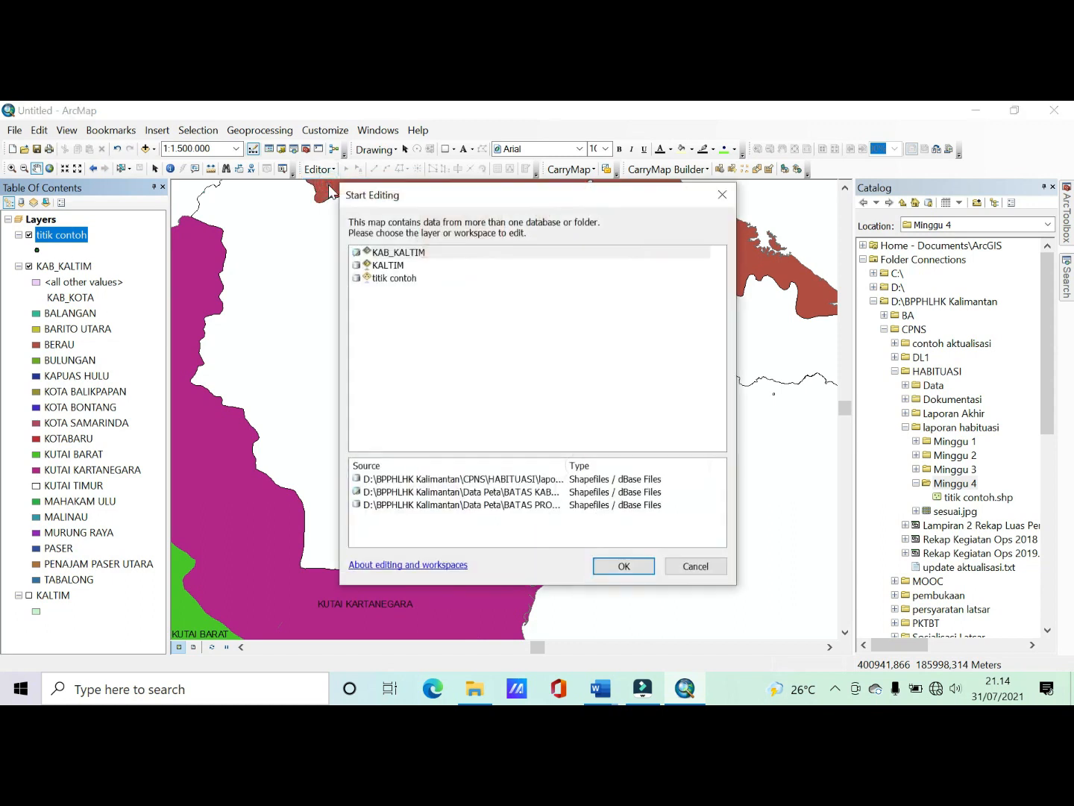
click(415, 280)
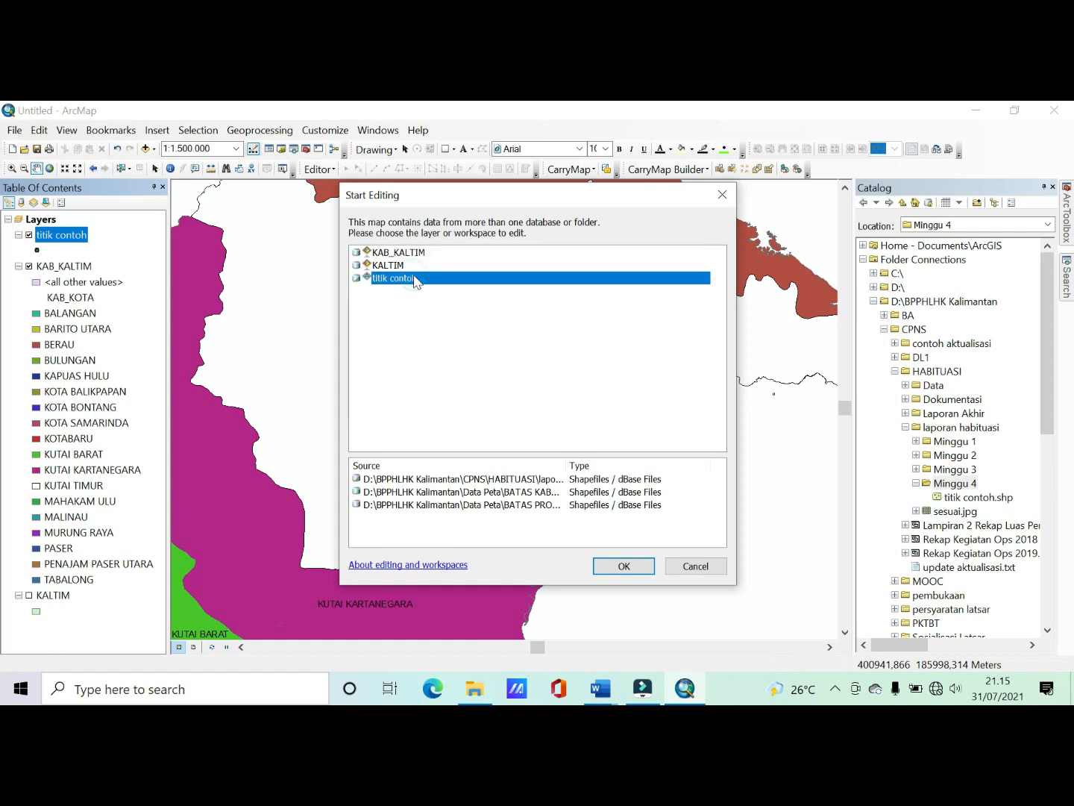
click(630, 567)
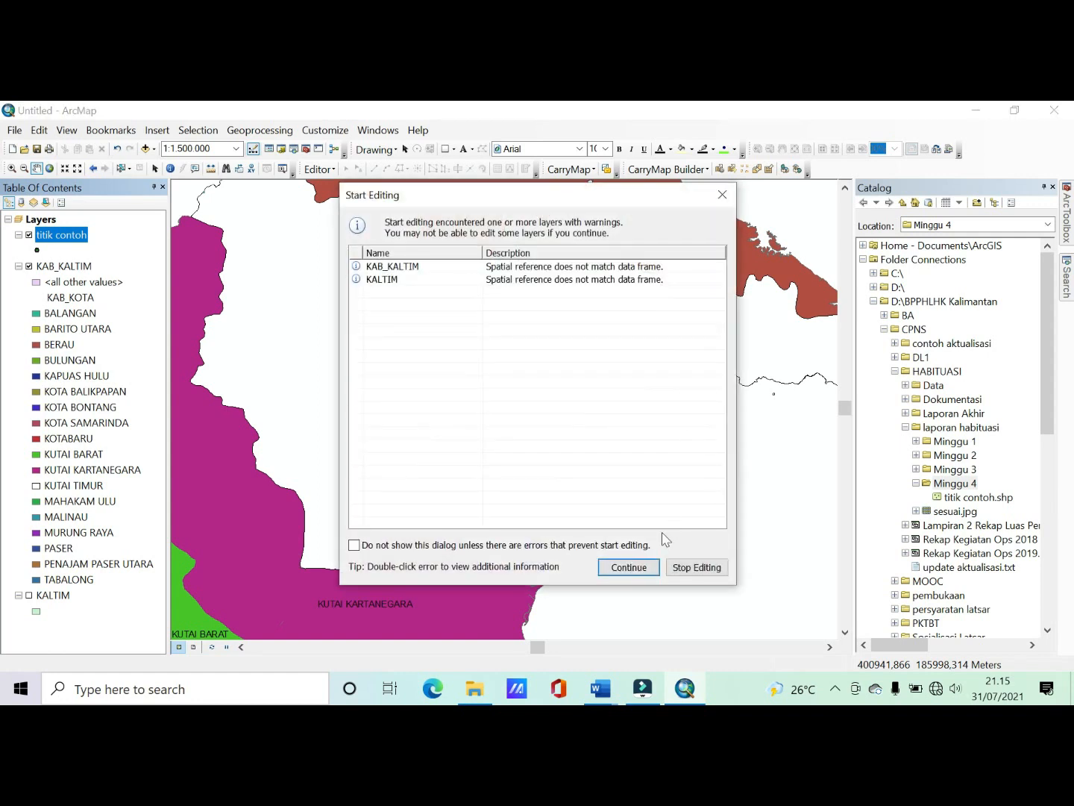
click(641, 570)
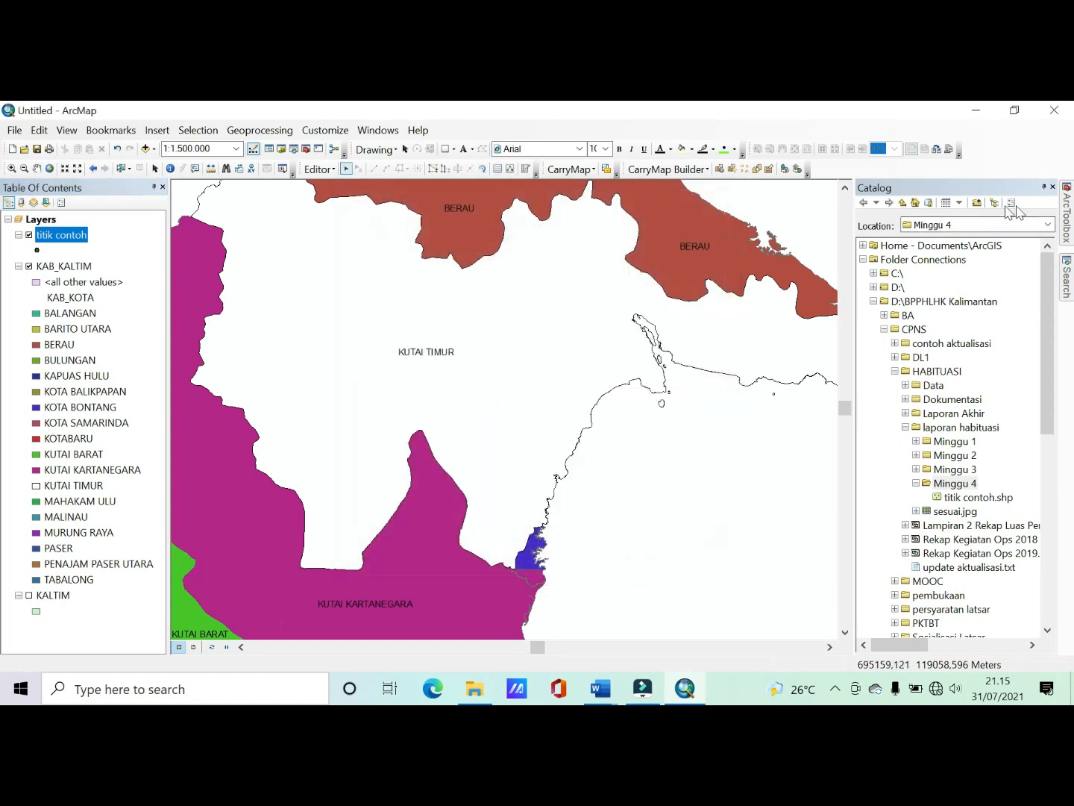
click(1043, 187)
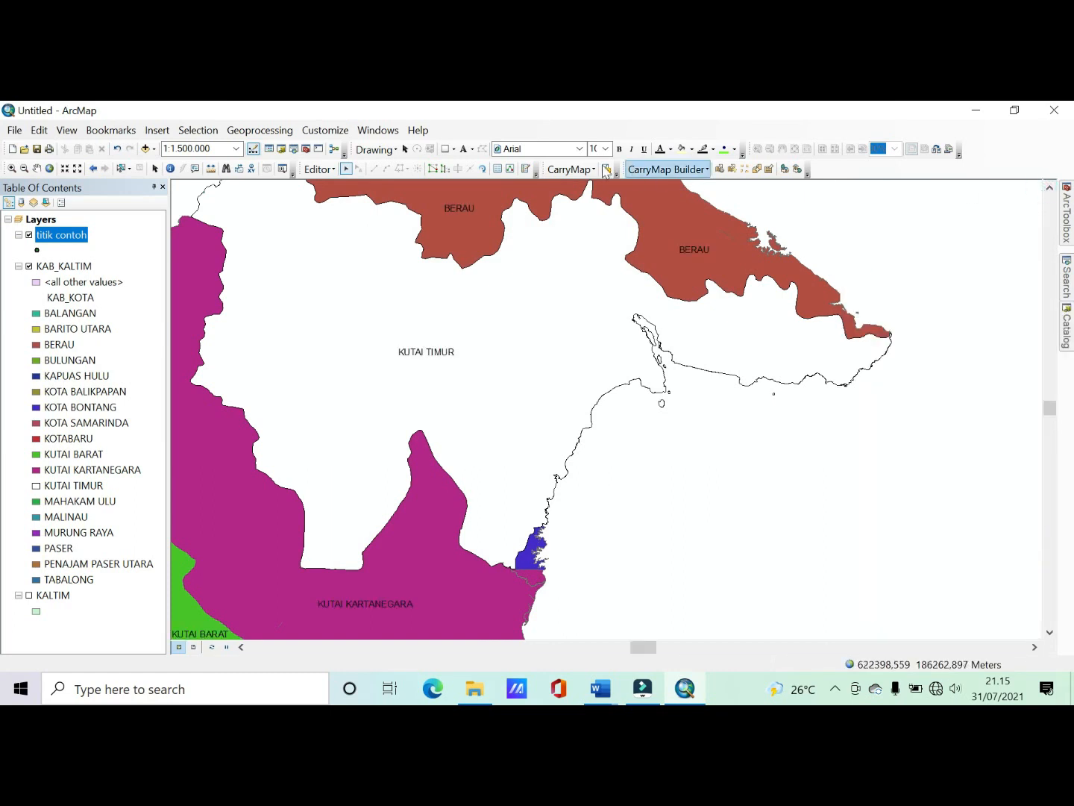
click(525, 169)
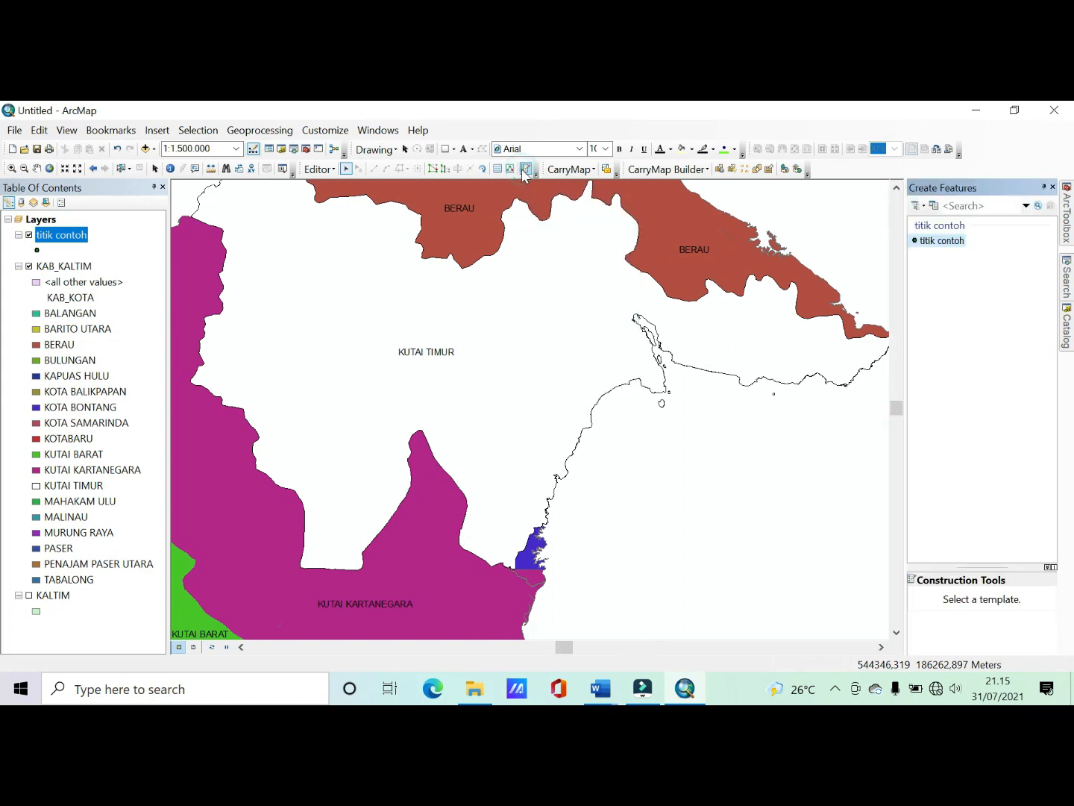
Step: Place four titik contoh points spread around the KUTAI TIMUR label, using the Point construction tool
click(930, 240)
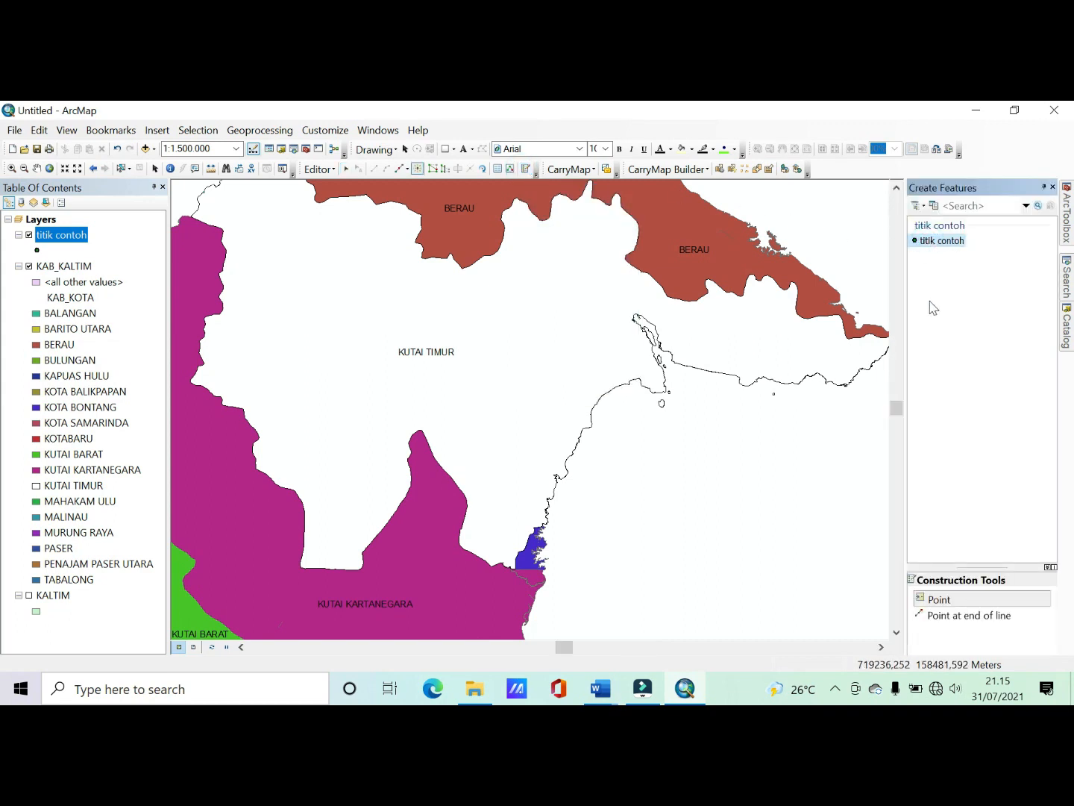
click(936, 597)
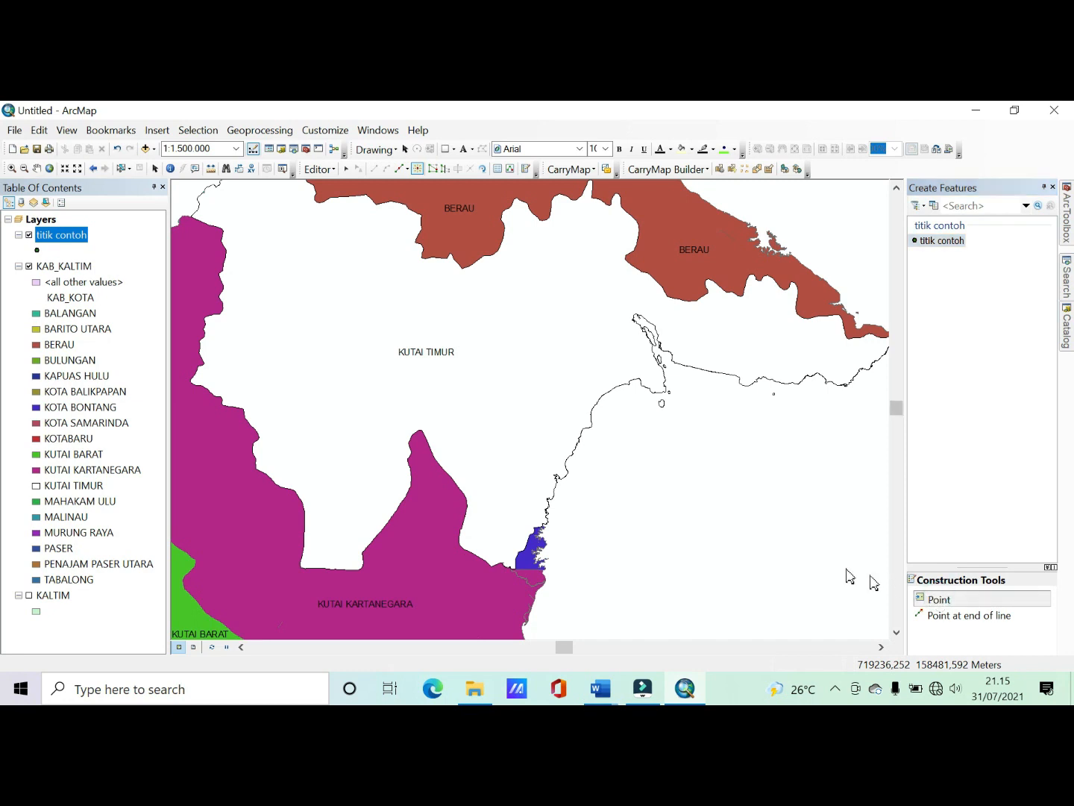
click(683, 515)
click(396, 399)
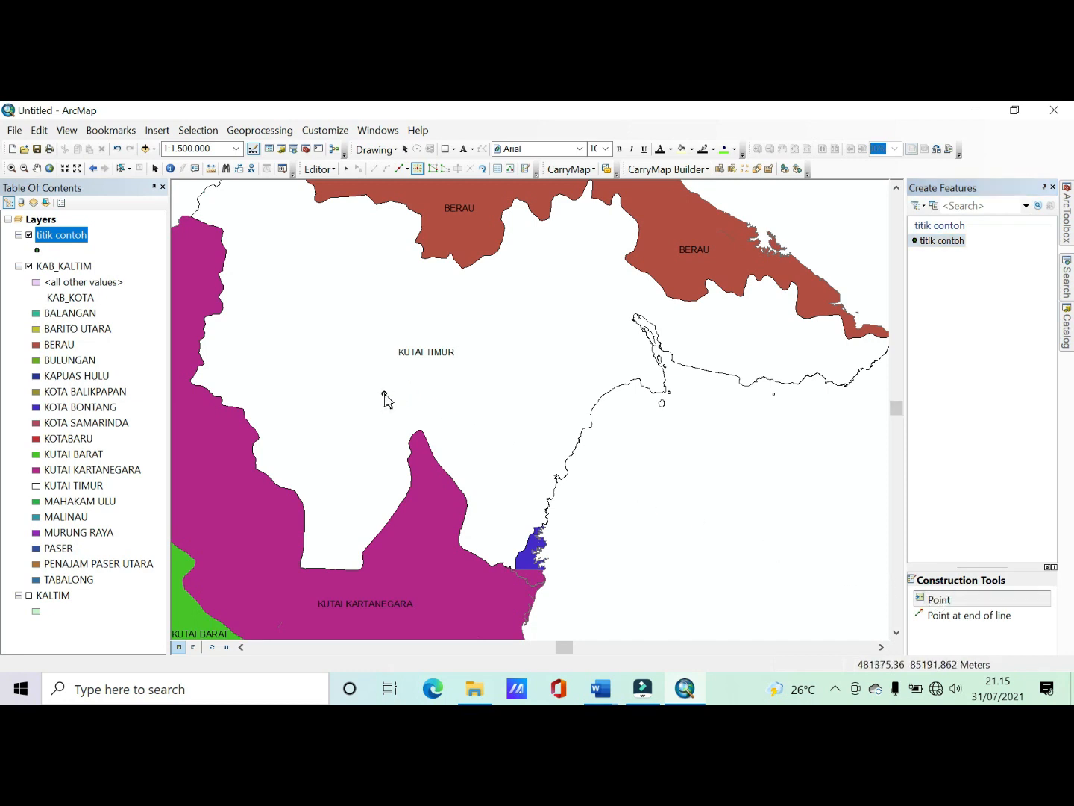
click(385, 392)
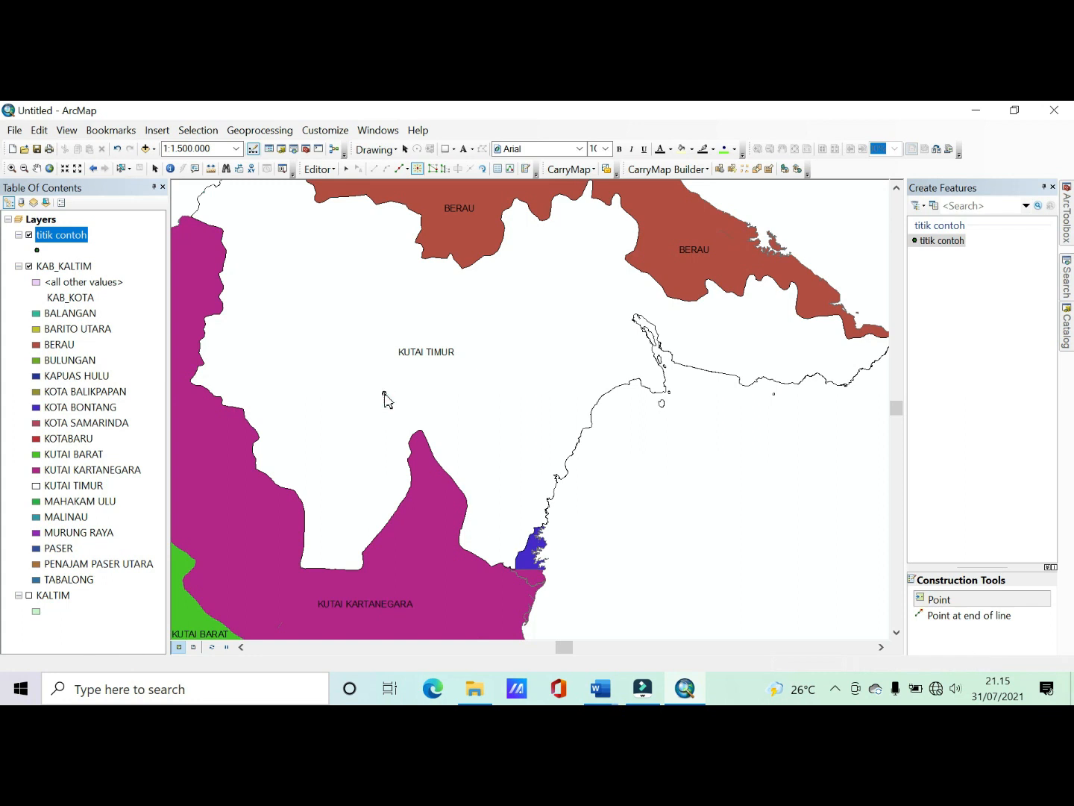
click(487, 441)
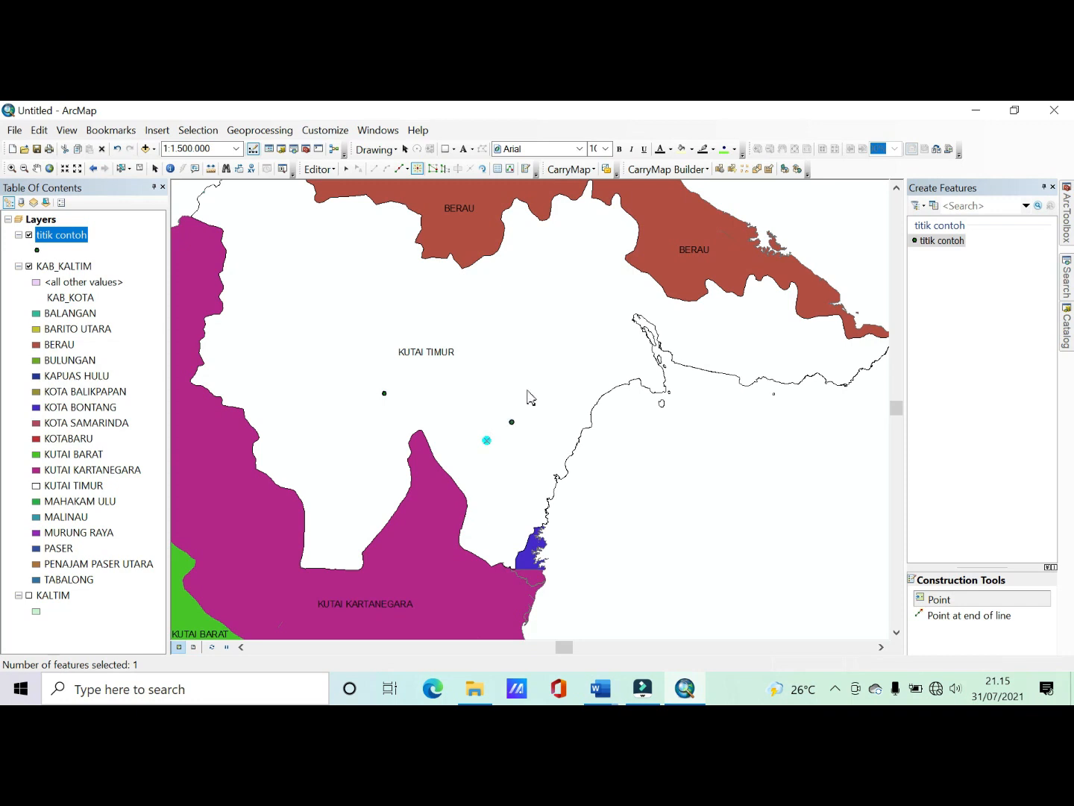
click(553, 344)
click(449, 292)
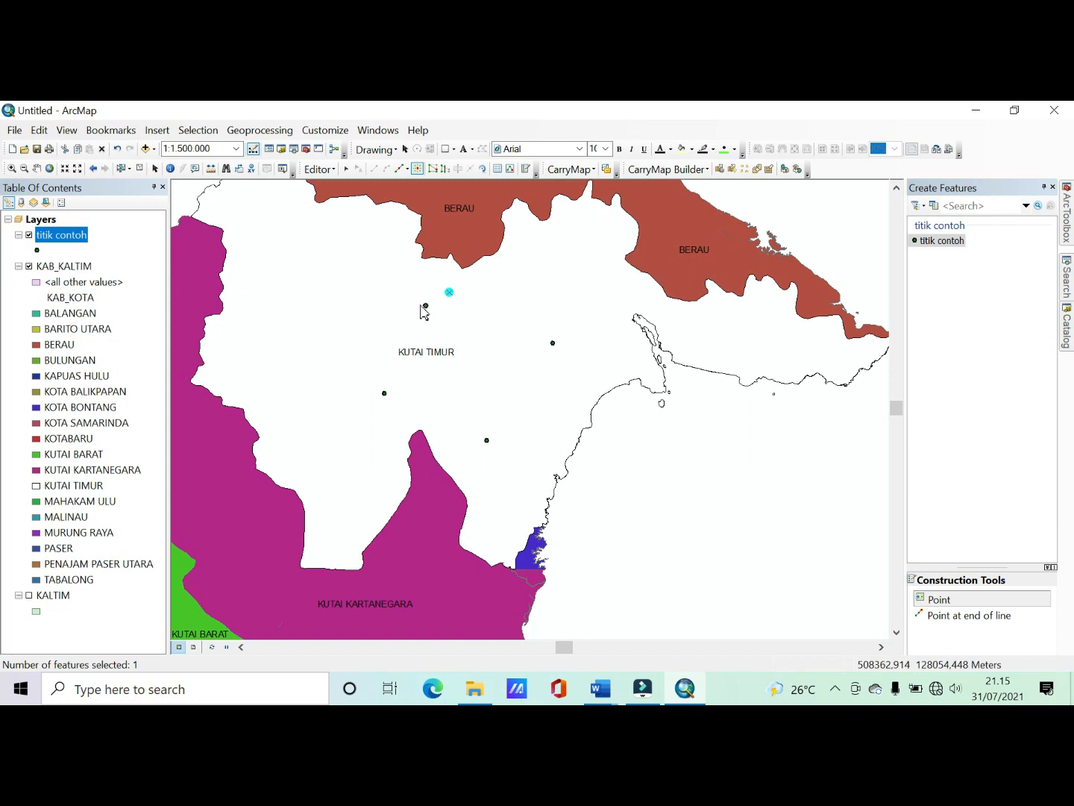
Step: Save the edits to the titik contoh points and stop the edit session
click(319, 170)
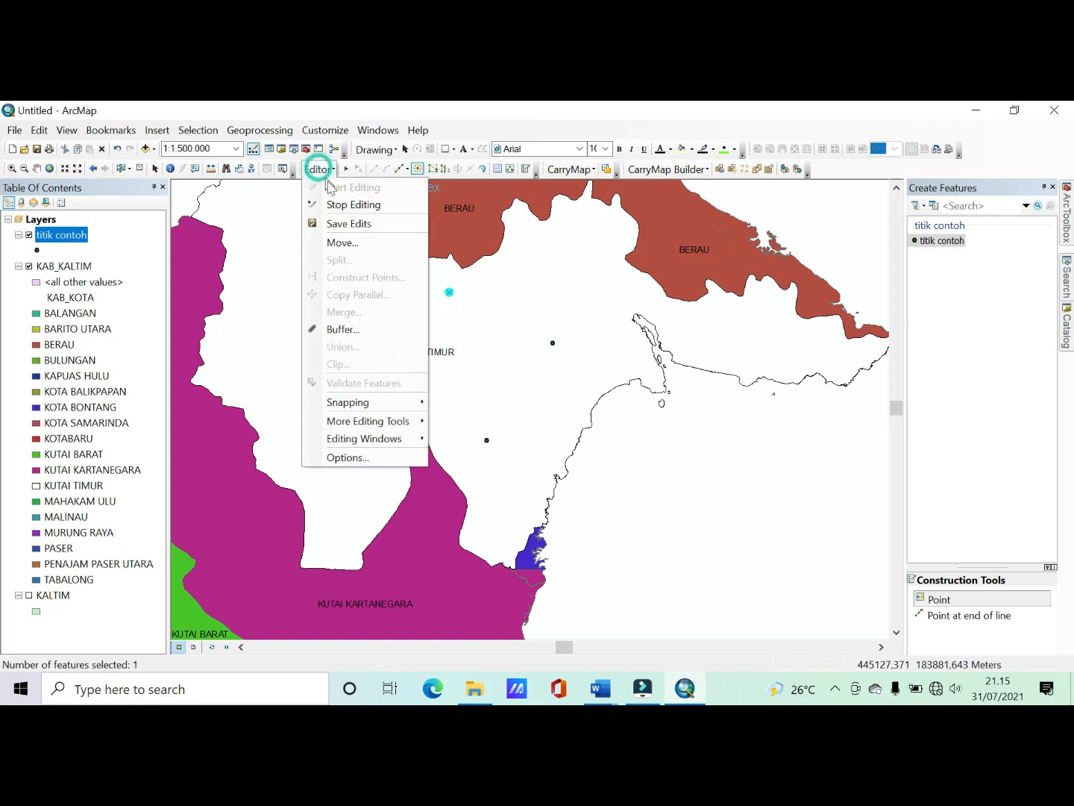
click(348, 222)
right_click(84, 235)
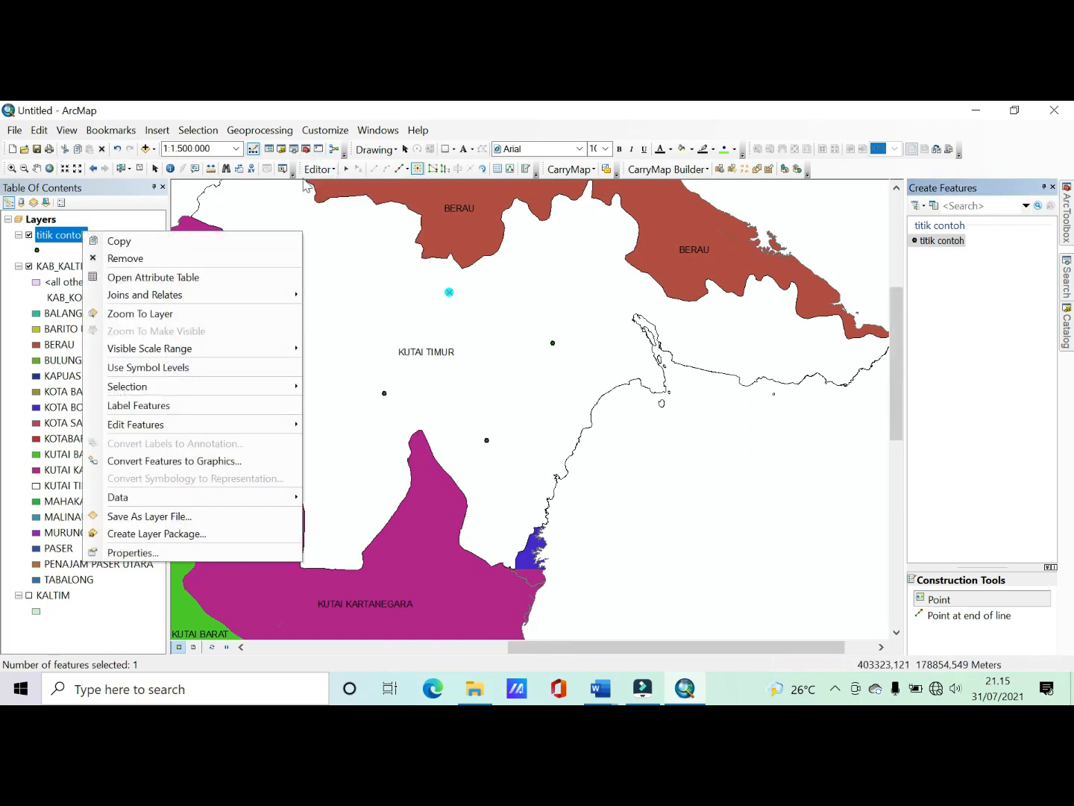
click(319, 170)
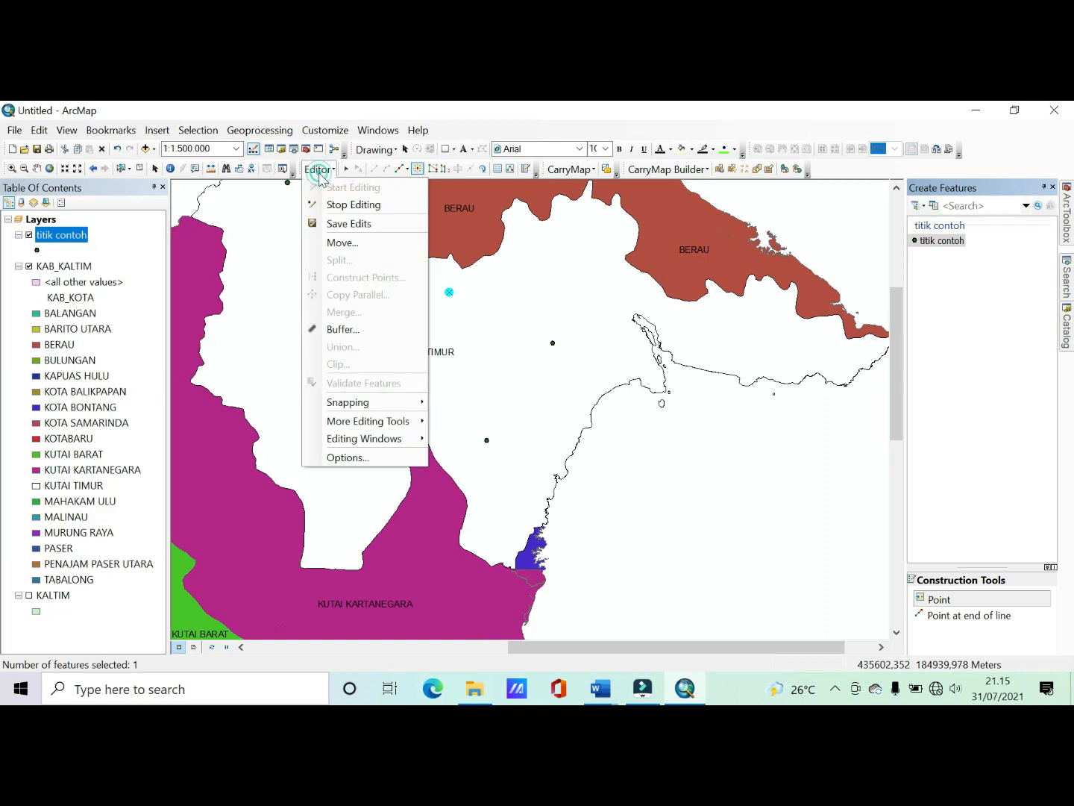
click(350, 205)
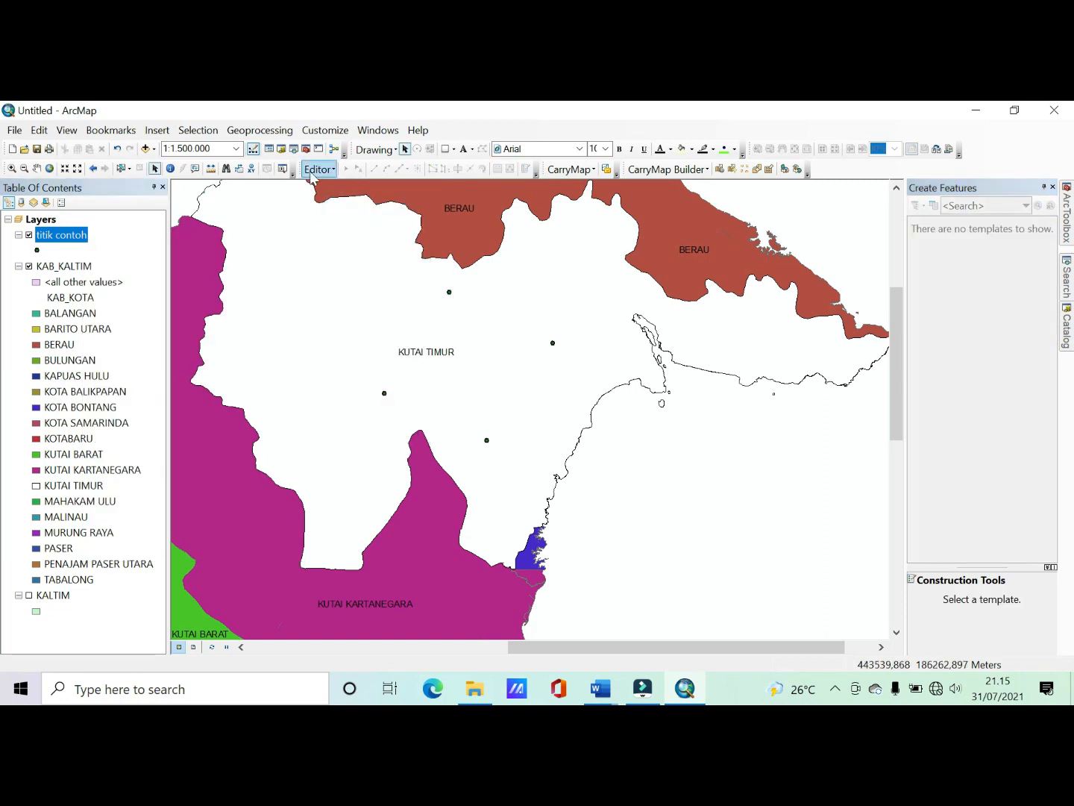
Step: Open the titik contoh attribute table and add a Text field named nama_titik
right_click(73, 239)
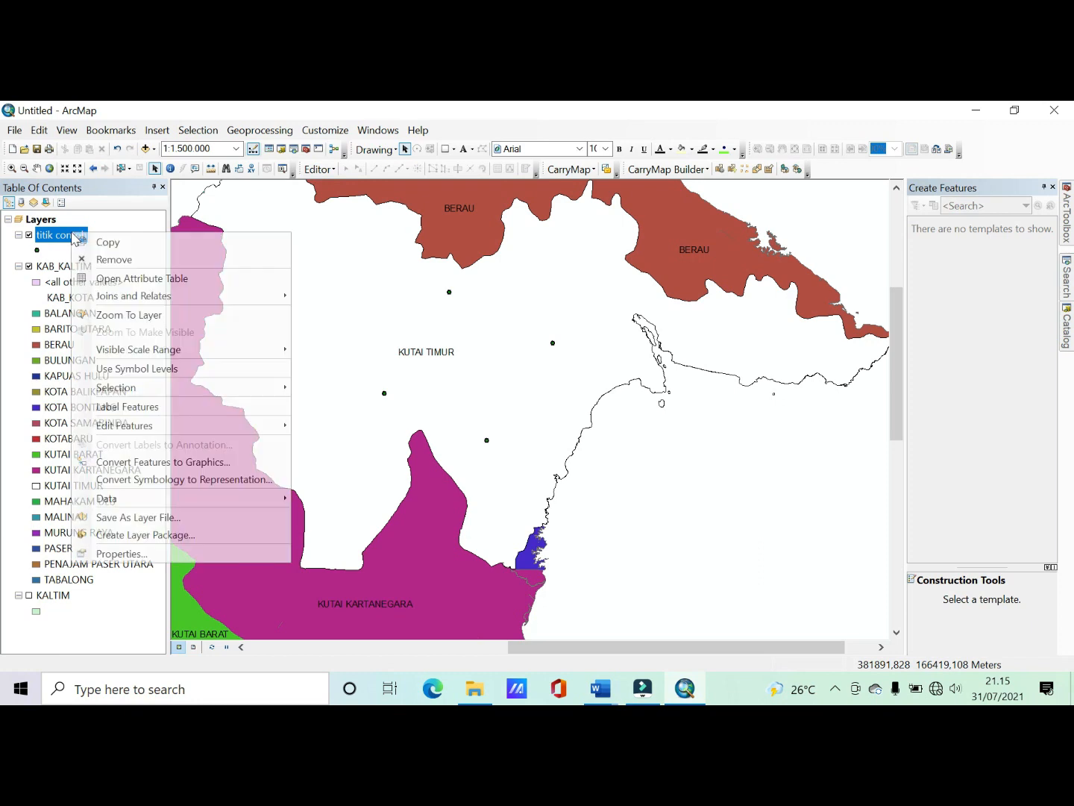
click(123, 279)
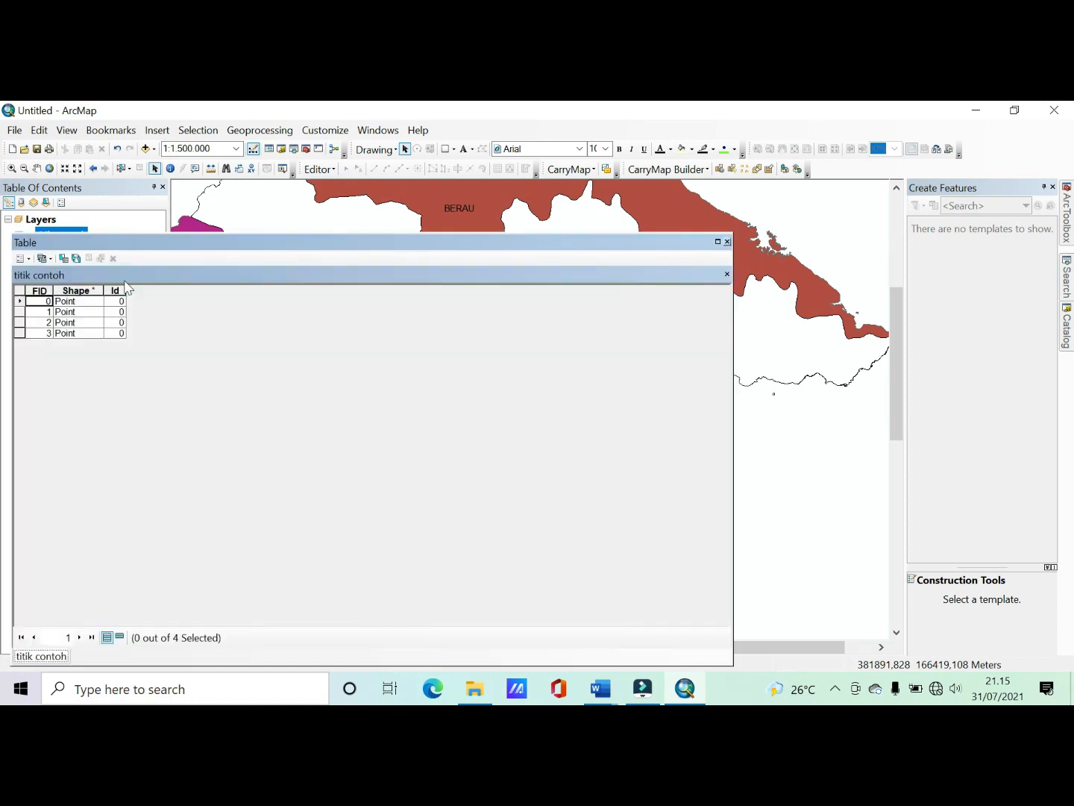
drag(246, 243, 276, 218)
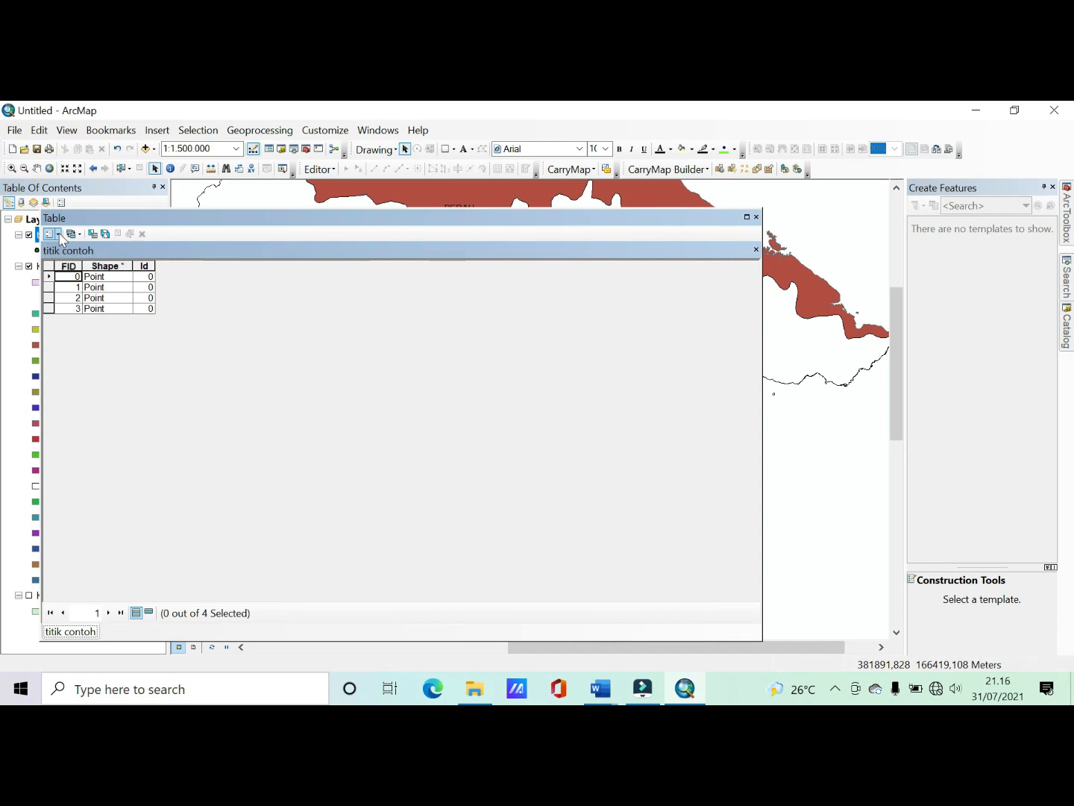
click(59, 234)
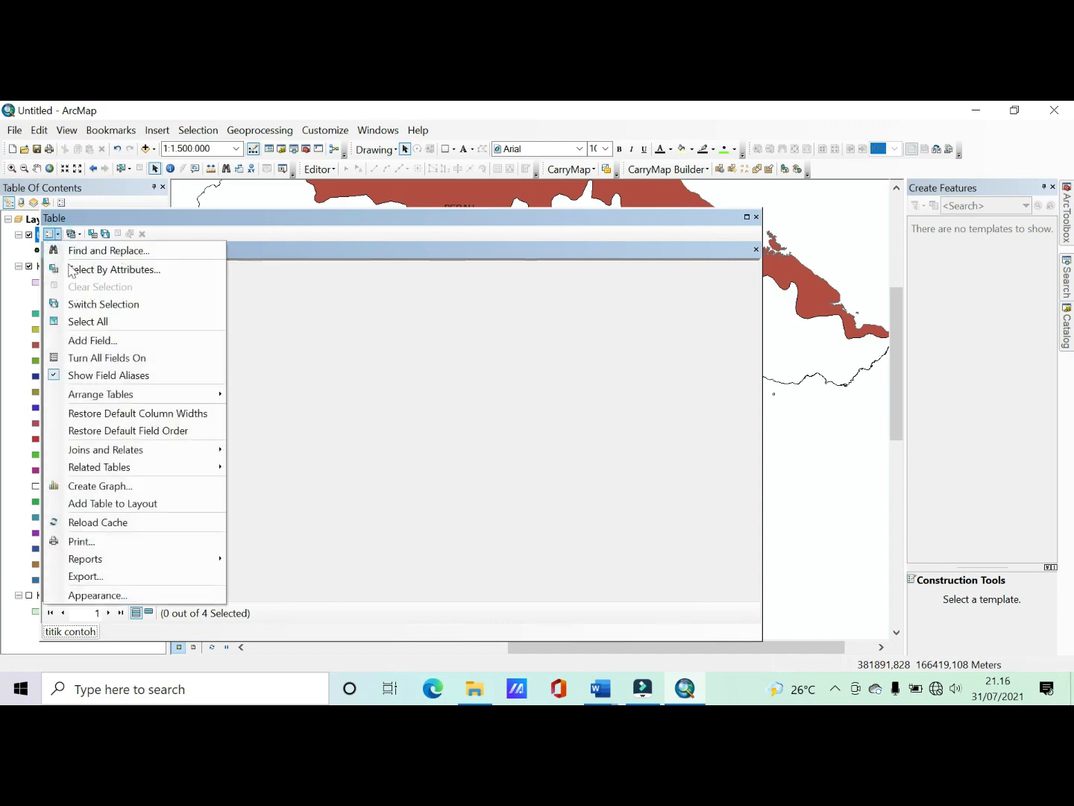
click(93, 341)
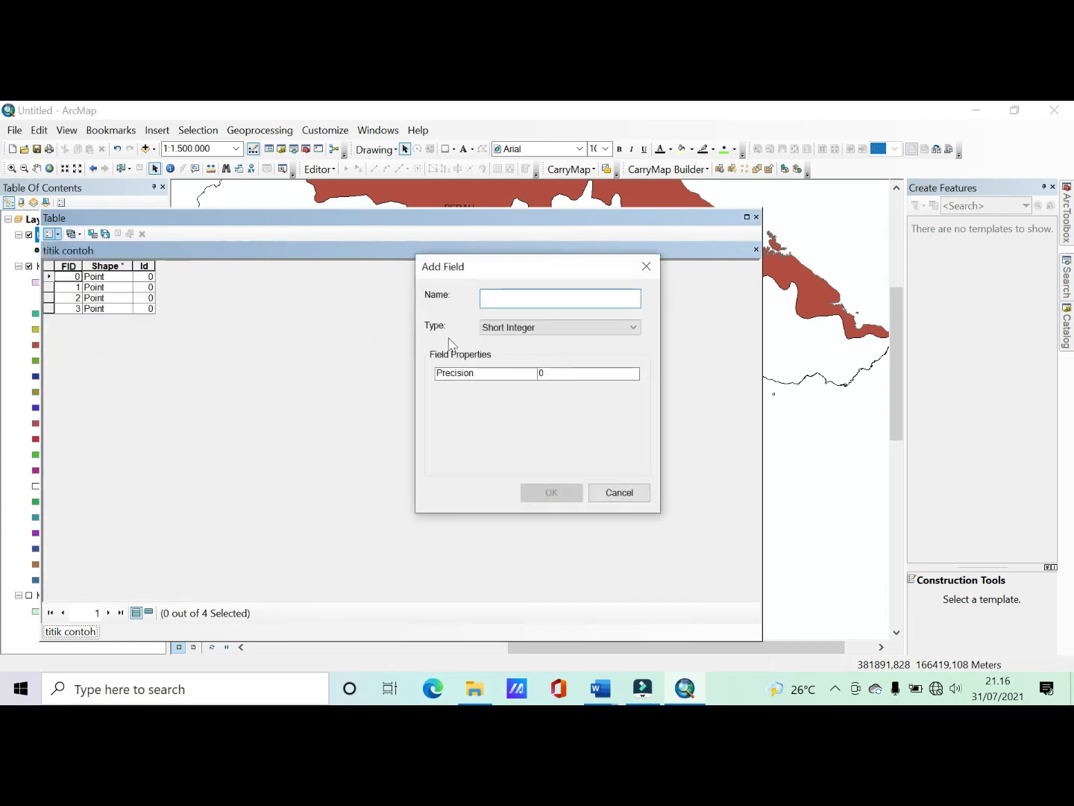
text(nama titik)
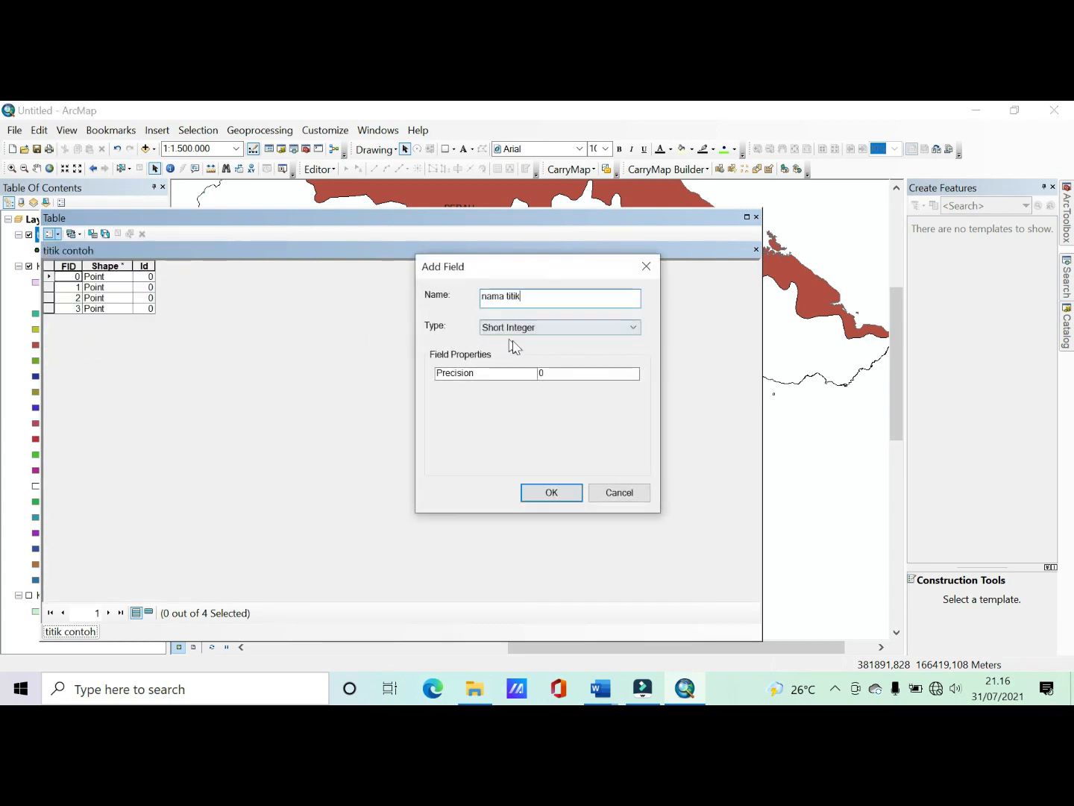
click(533, 328)
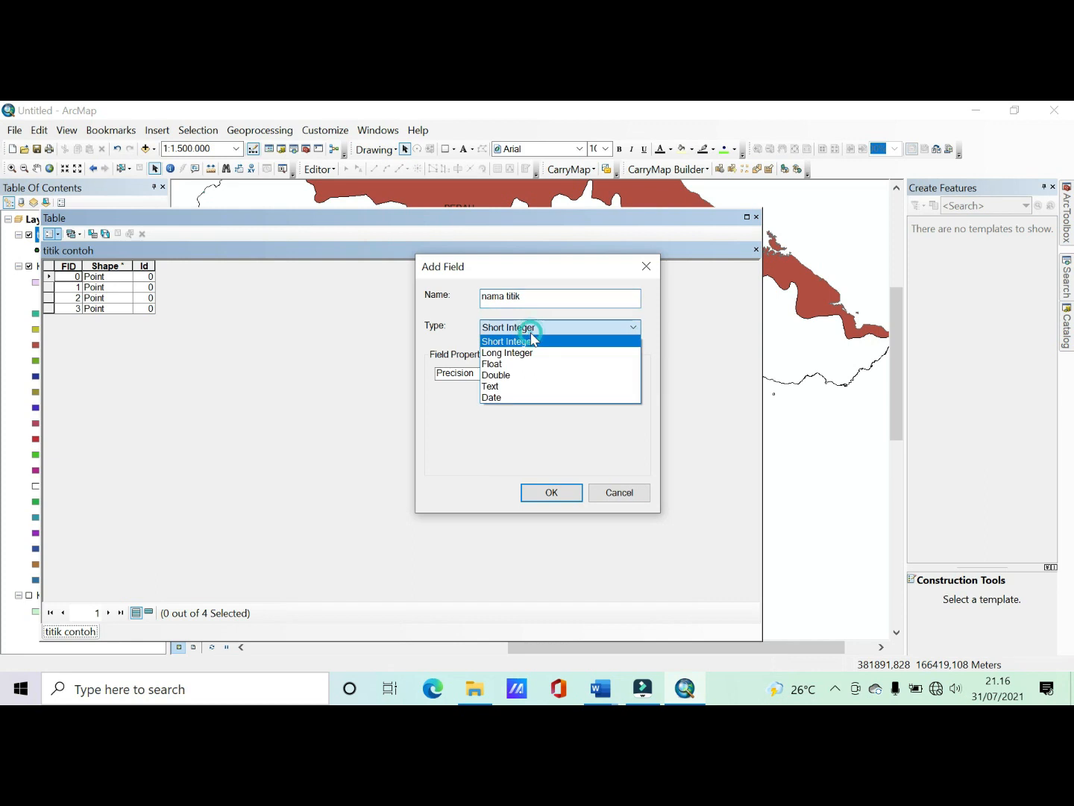
click(527, 387)
click(549, 492)
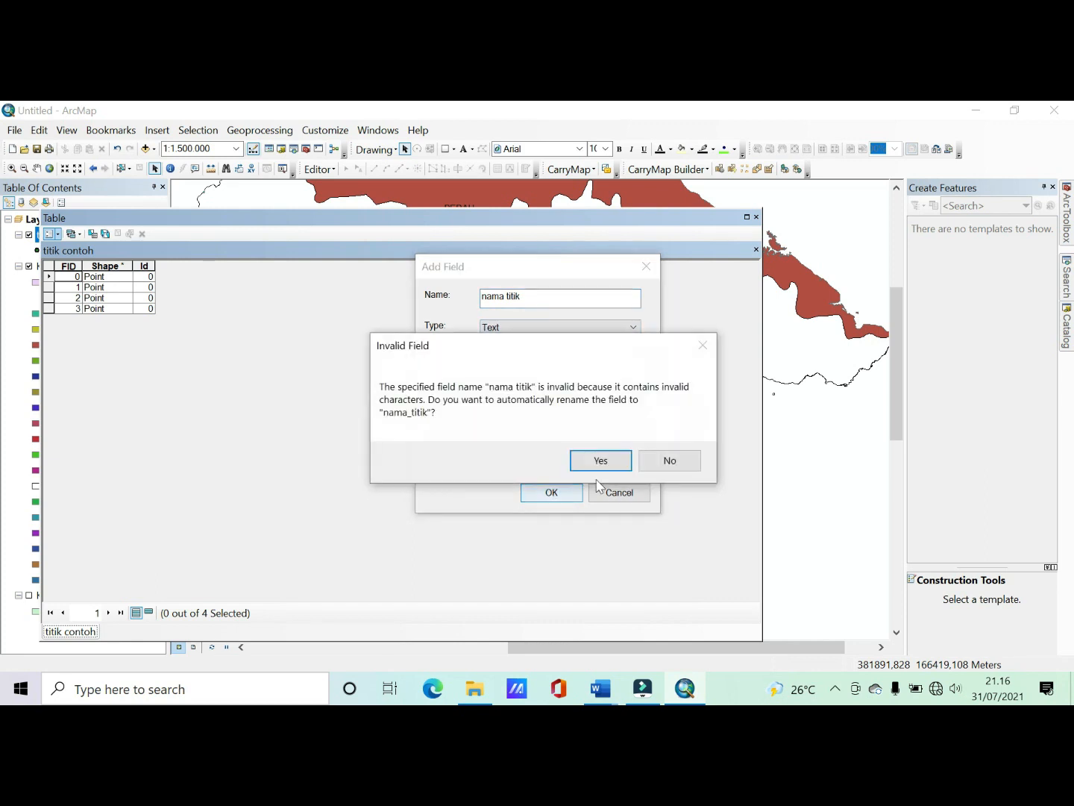
click(614, 460)
Step: Add a field named X with the Double type to the titik contoh table
click(57, 234)
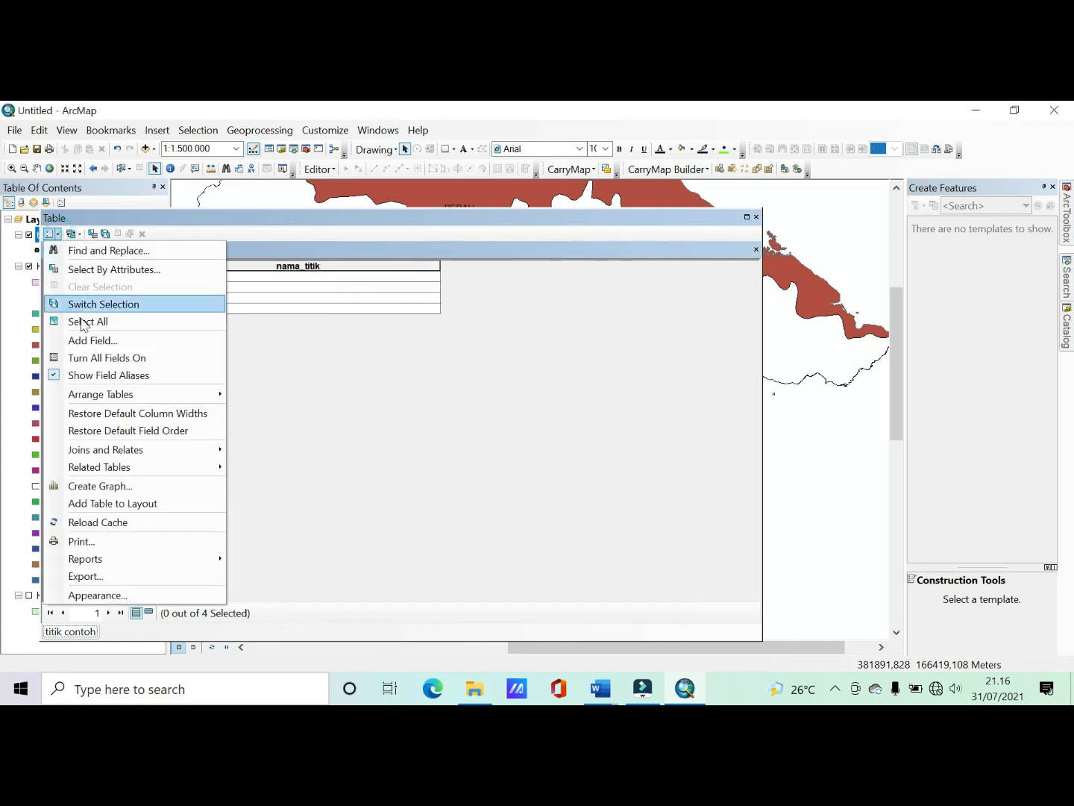
click(91, 341)
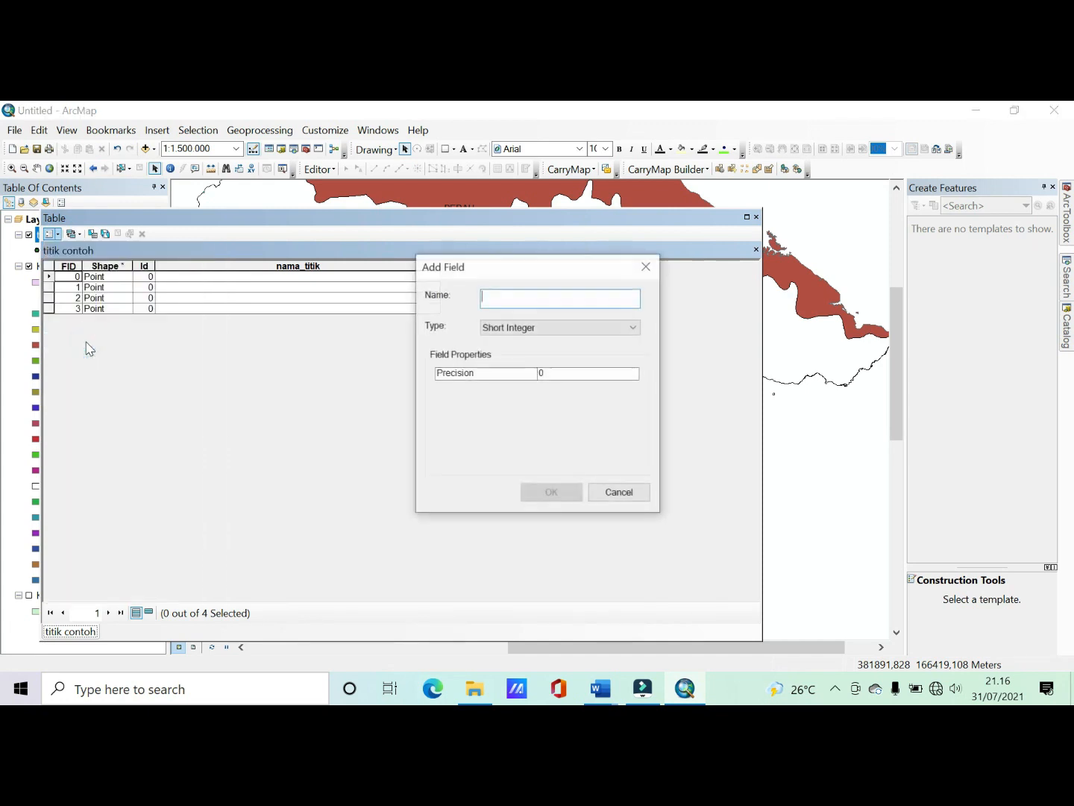
click(548, 329)
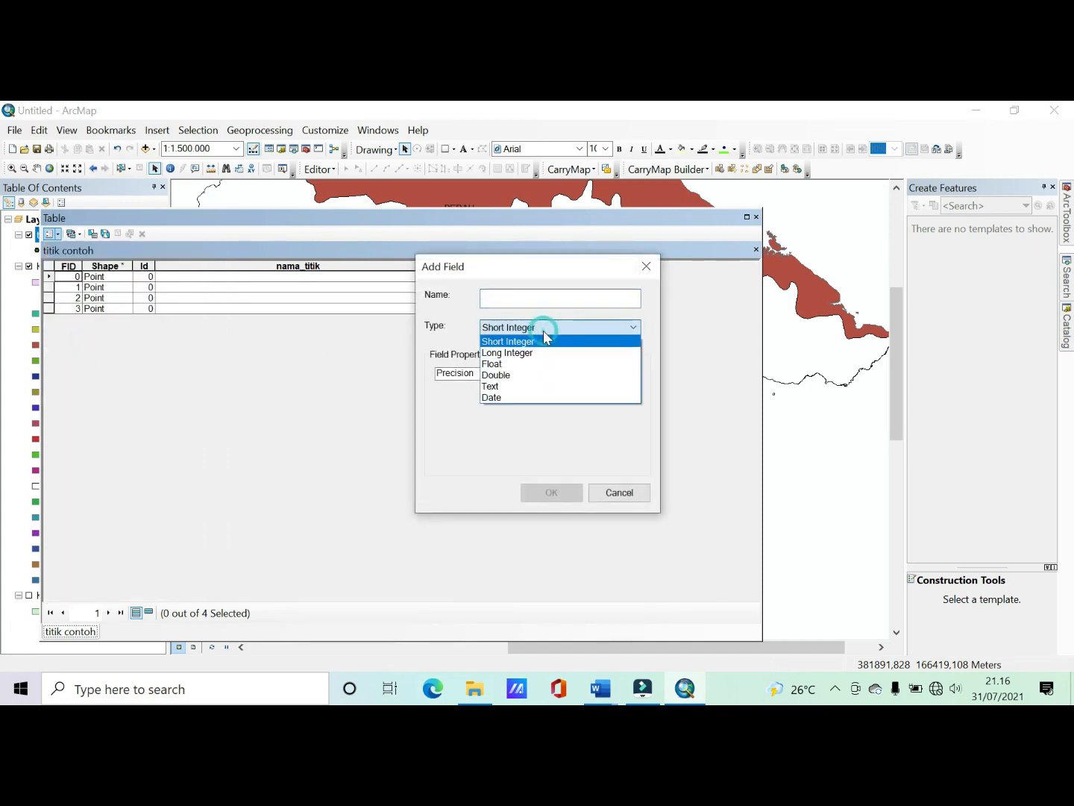
click(547, 323)
click(542, 298)
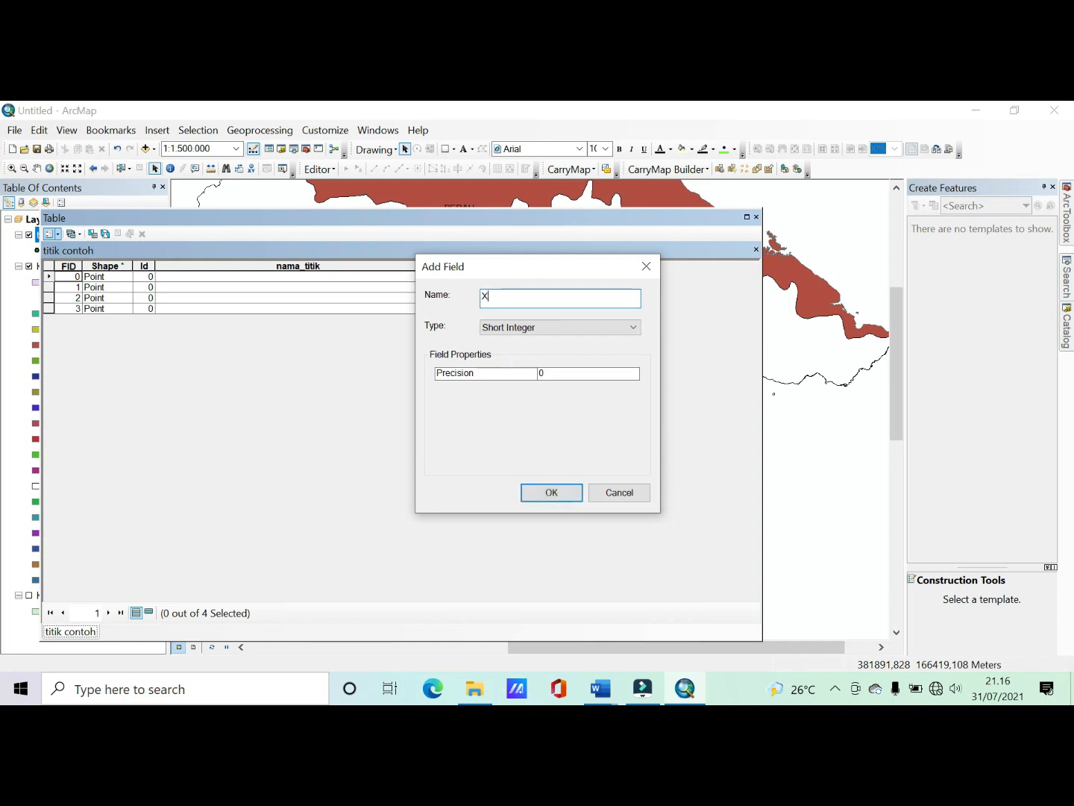
click(601, 335)
click(602, 377)
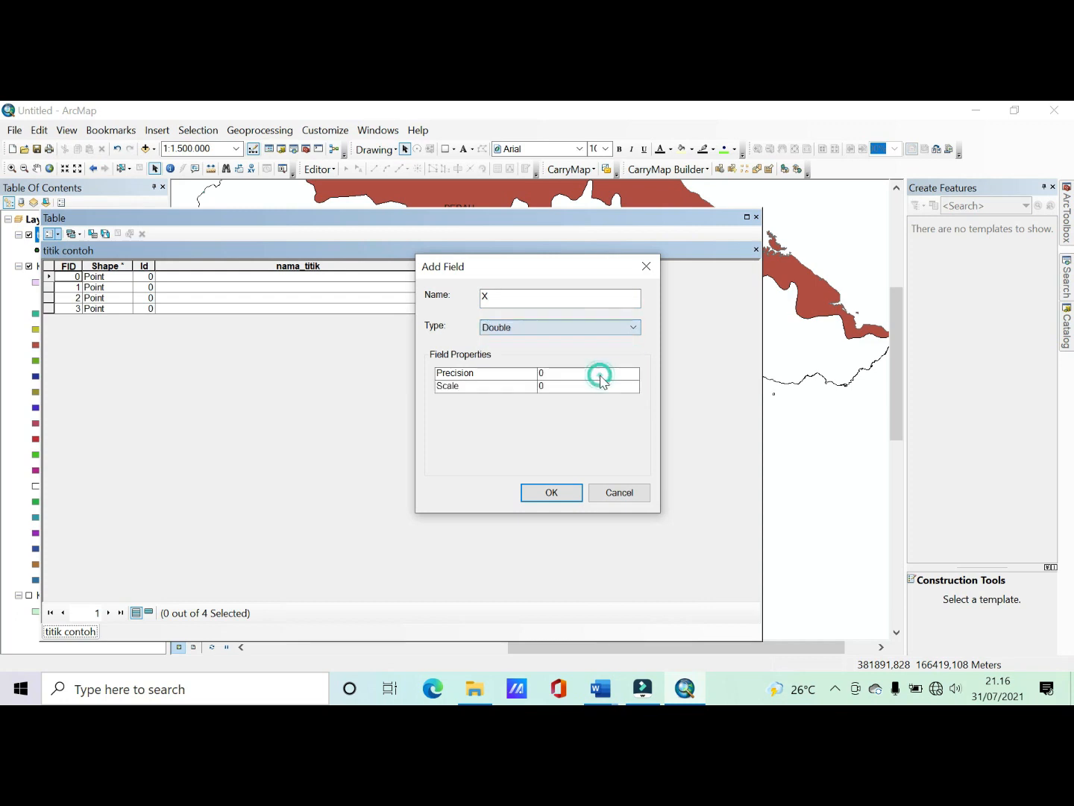
click(567, 493)
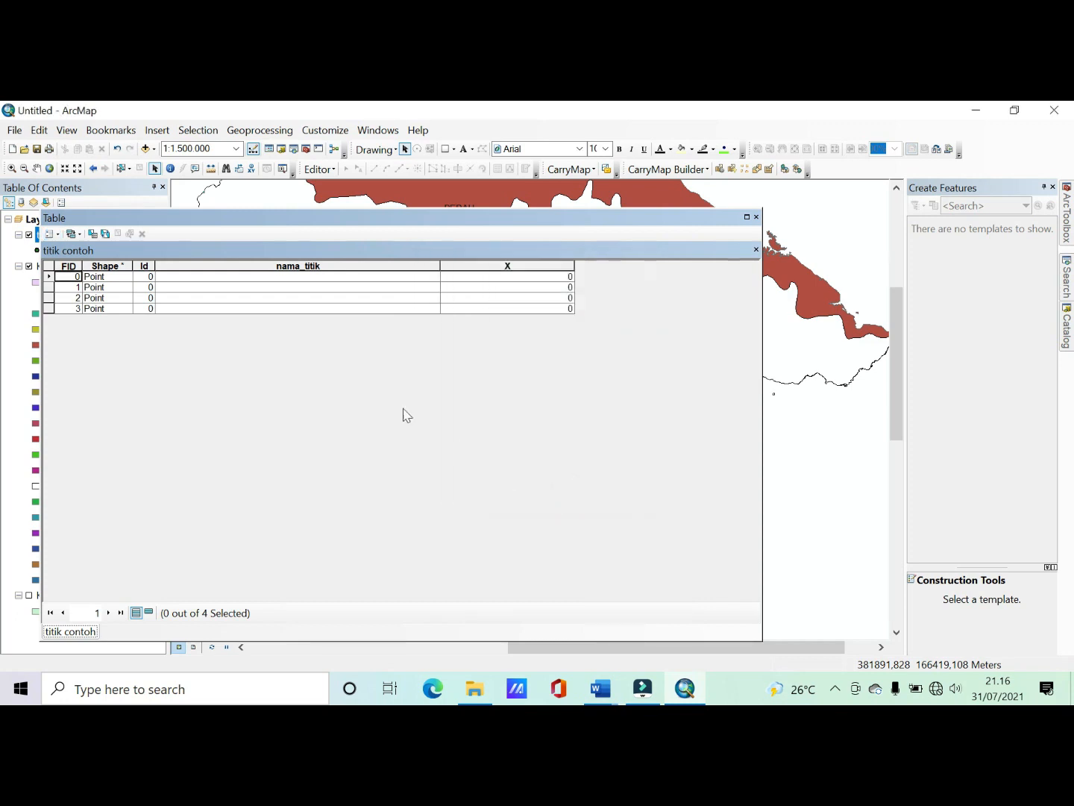
Step: Add a field named y with the Double type to the titik contoh table
click(50, 234)
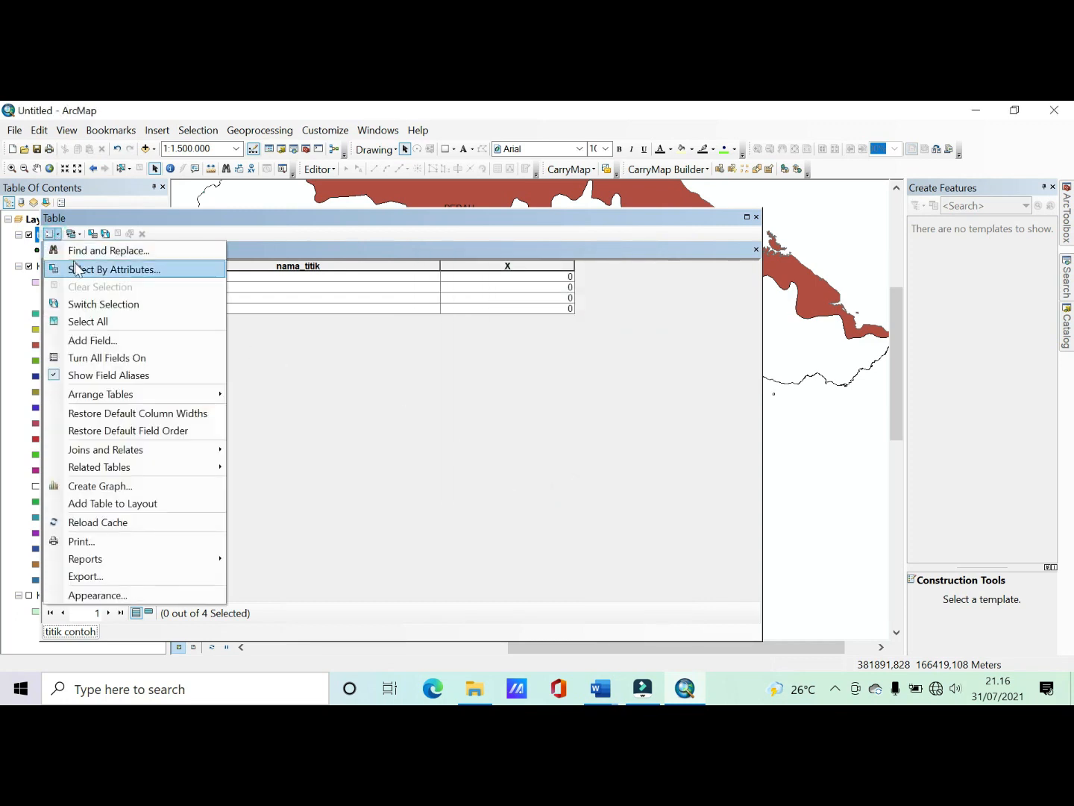
click(97, 340)
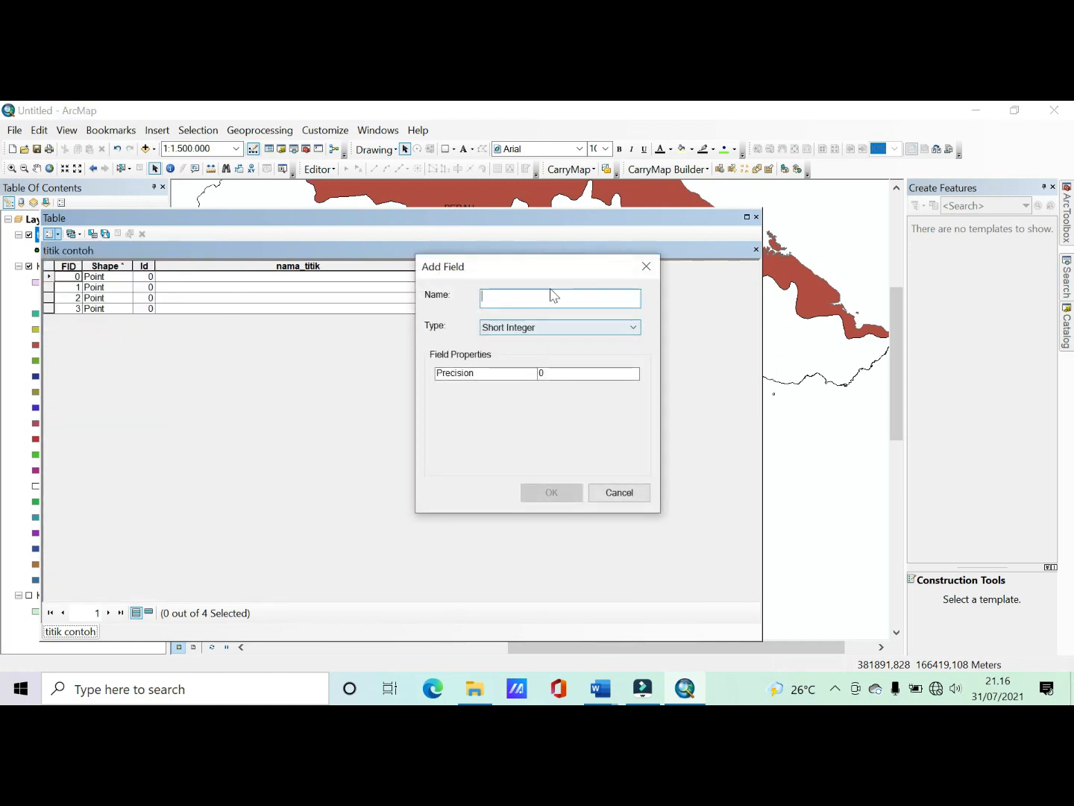
text(y)
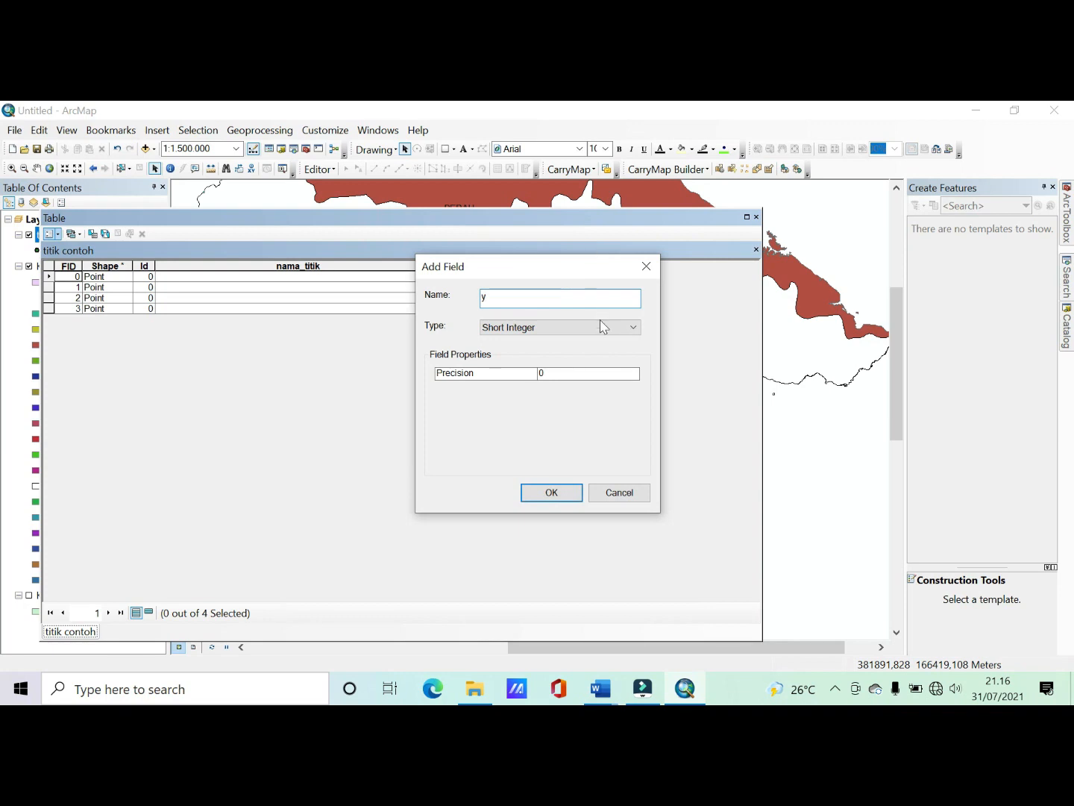
click(602, 326)
click(589, 377)
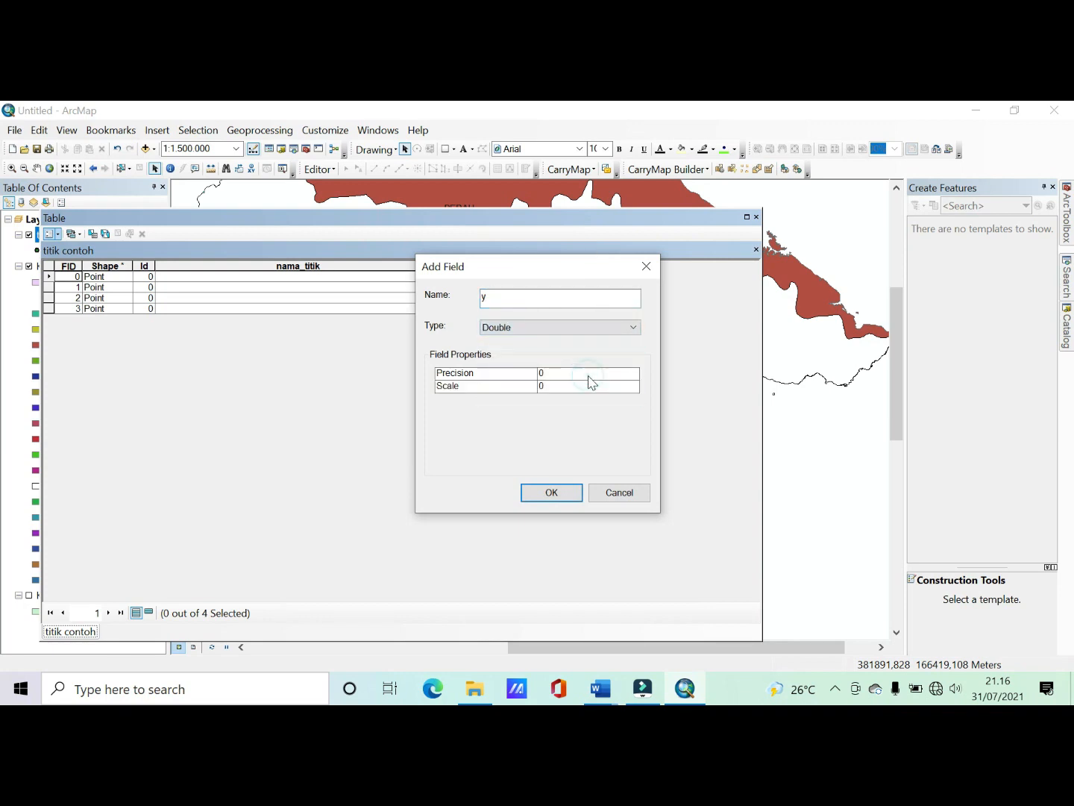
click(550, 492)
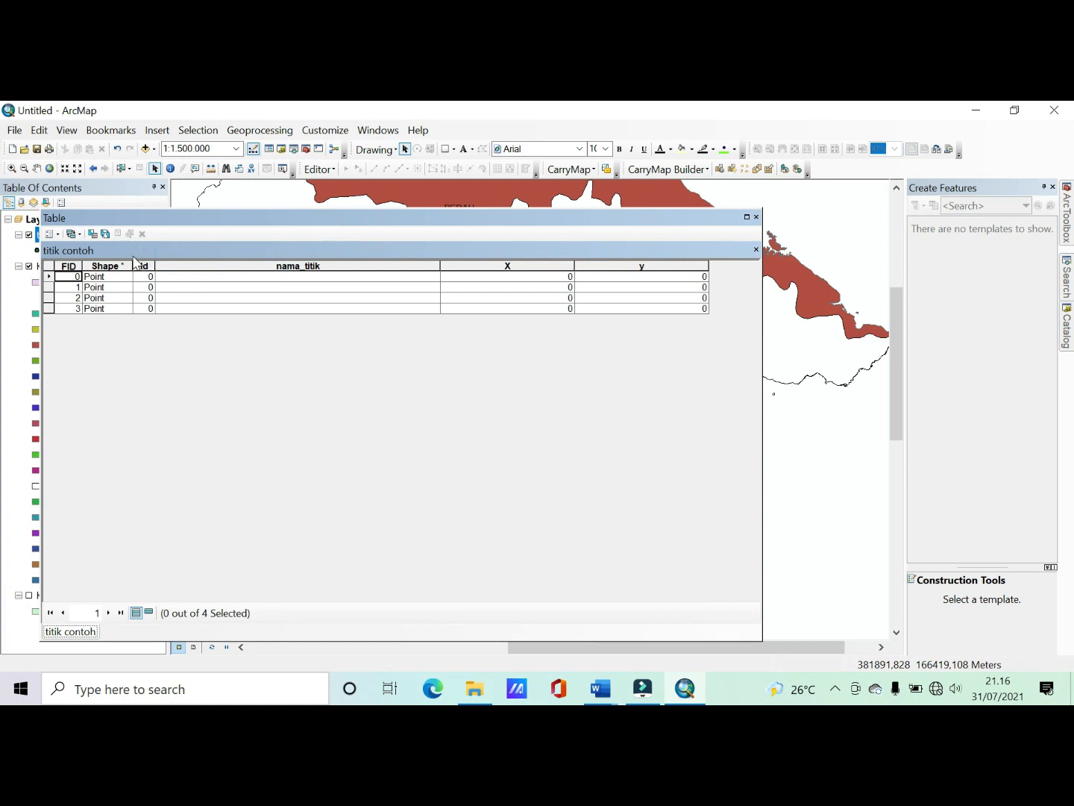
Step: Start editing titik contoh again despite the spatial reference warnings, and select the first record's nama_titik cell
click(297, 280)
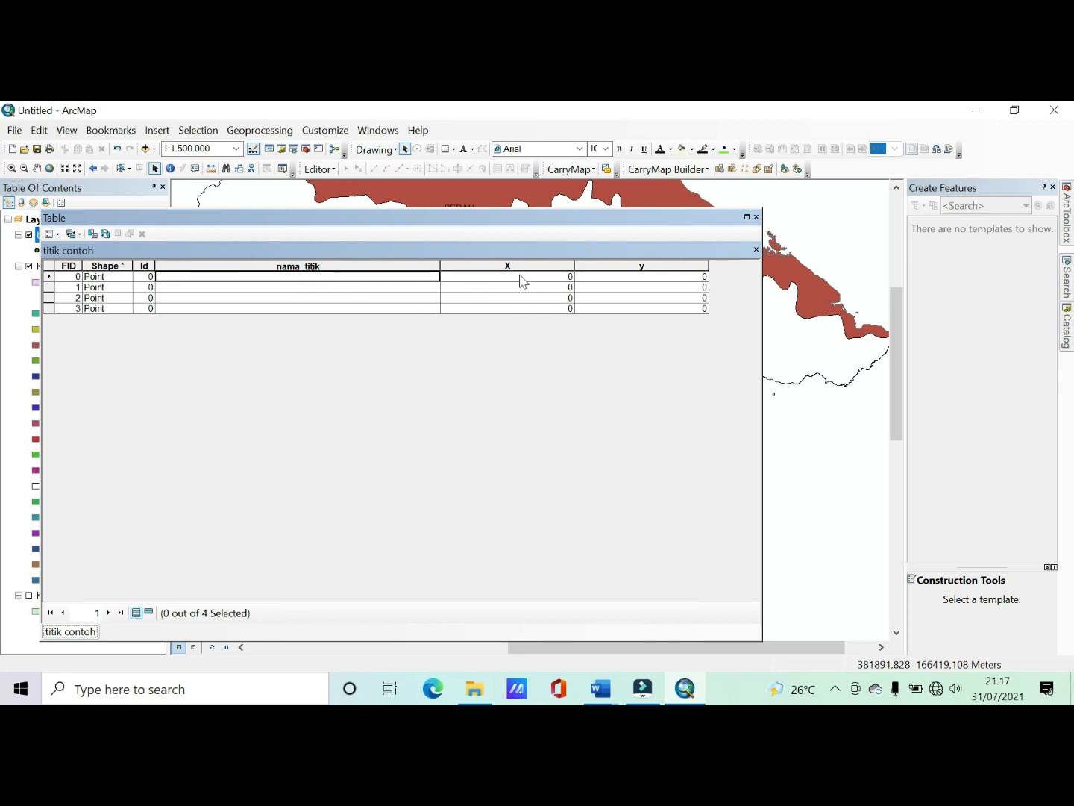
click(331, 170)
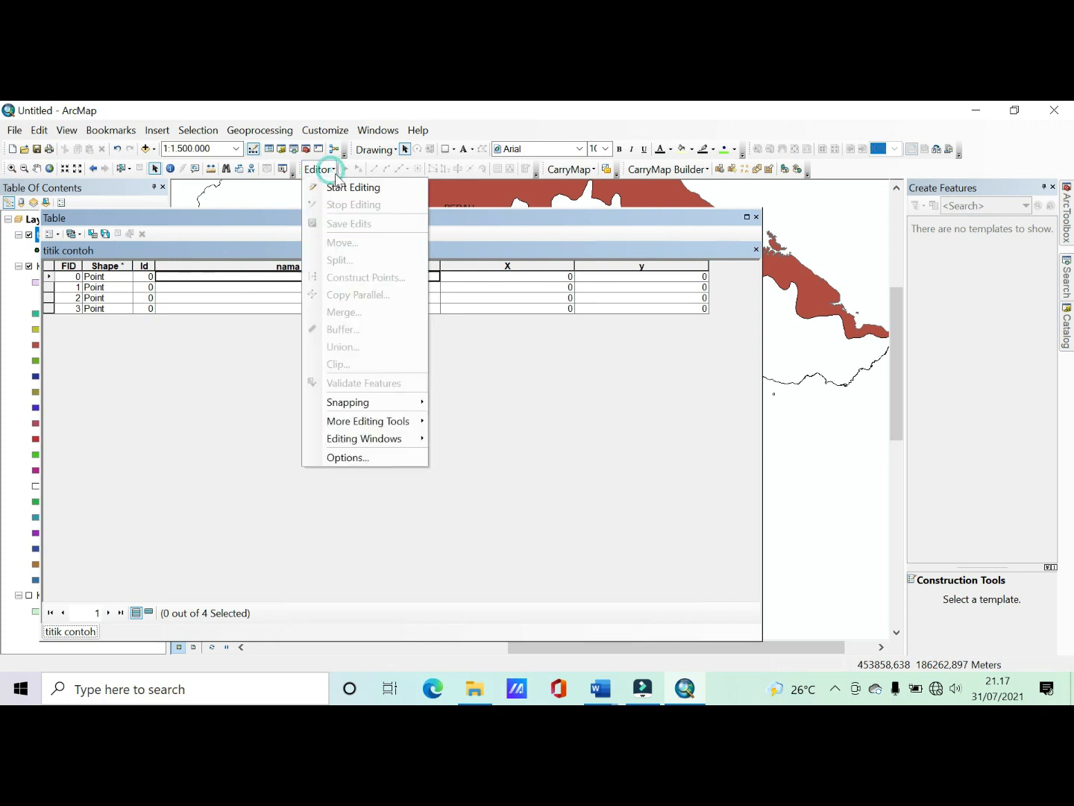
click(338, 185)
click(387, 279)
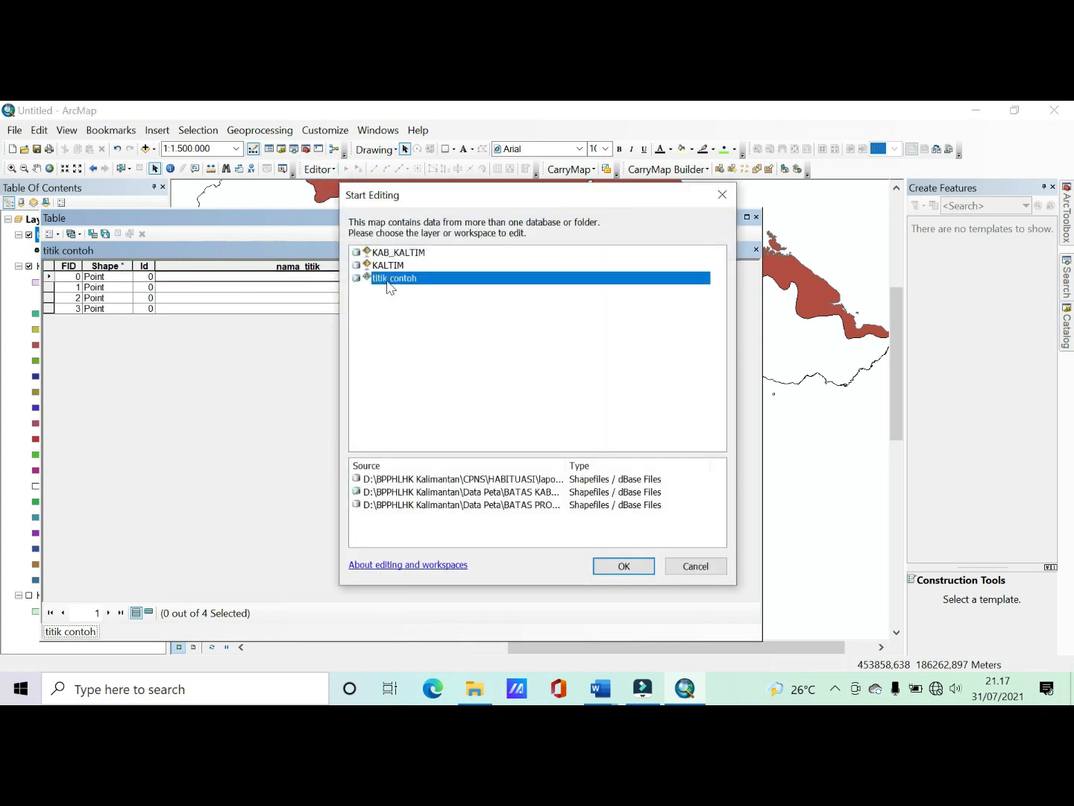
click(629, 566)
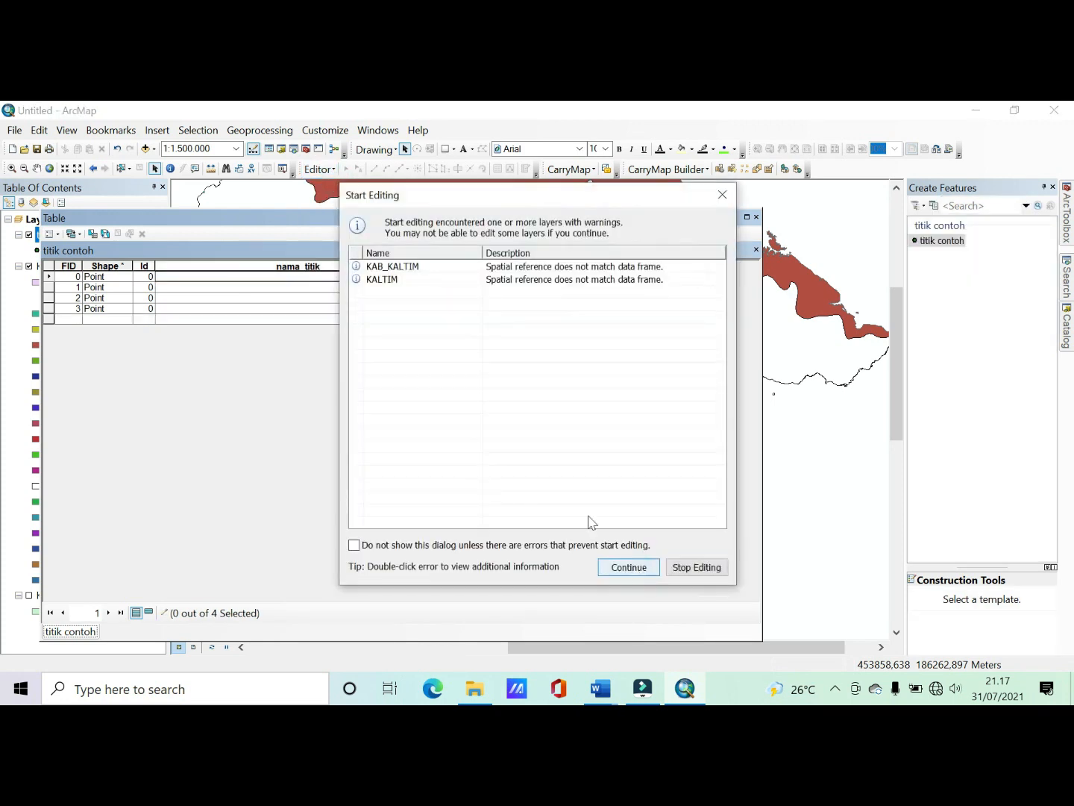
click(628, 567)
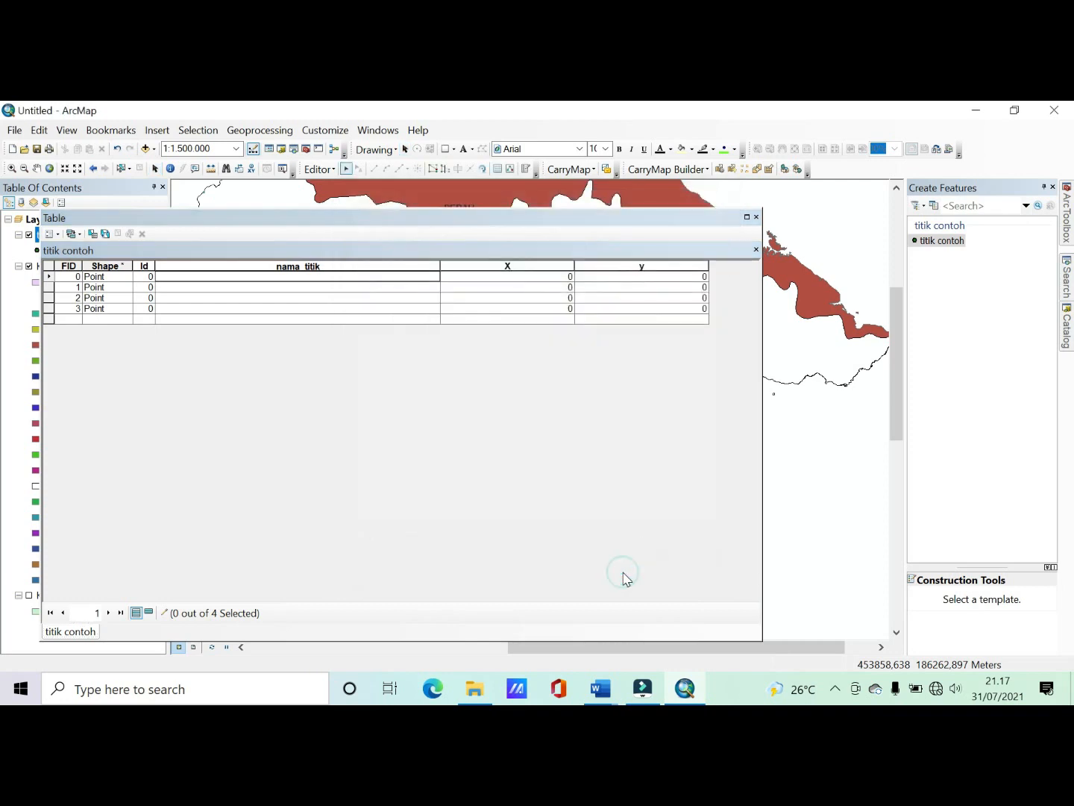
click(304, 274)
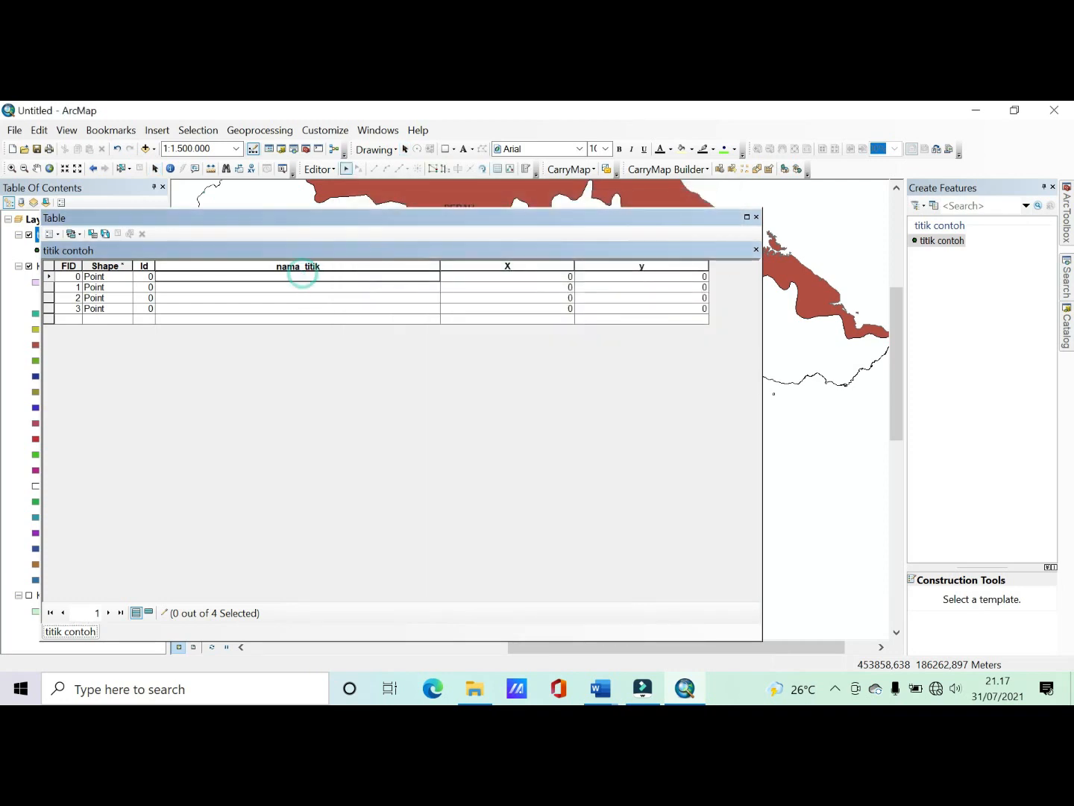
Step: Name the four titik contoh records A, B, C and D in nama_titik, and narrow that column
click(319, 278)
click(320, 288)
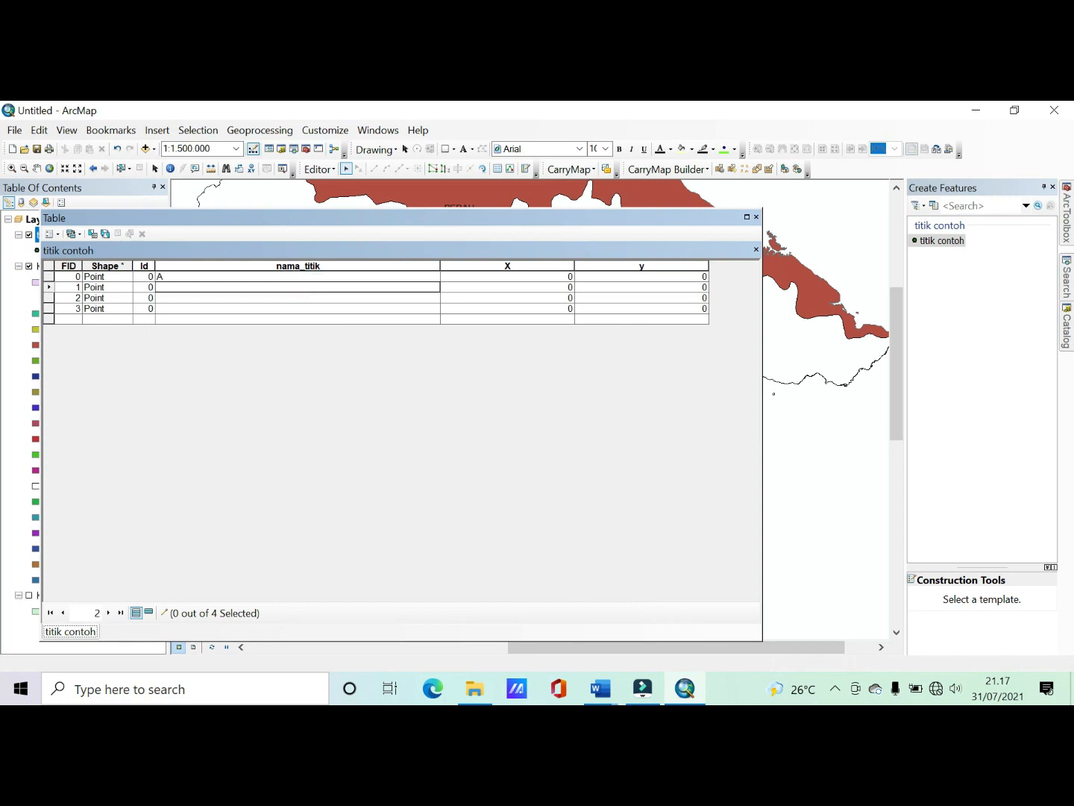
click(328, 299)
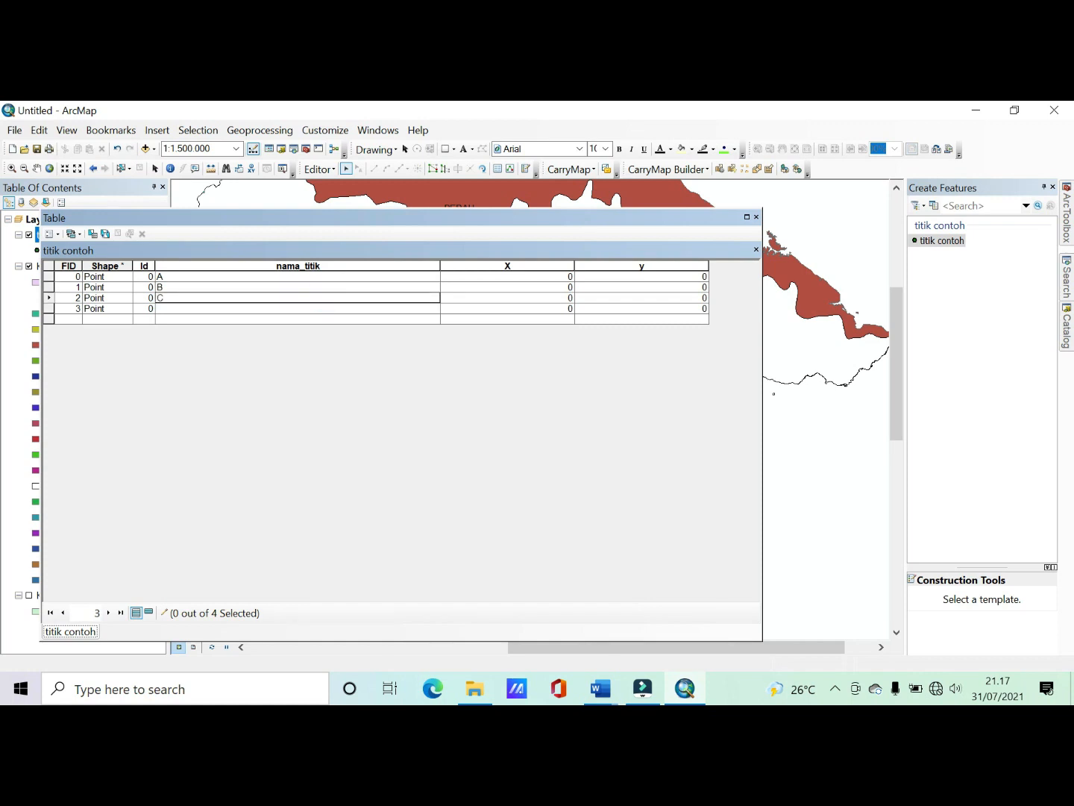
click(325, 308)
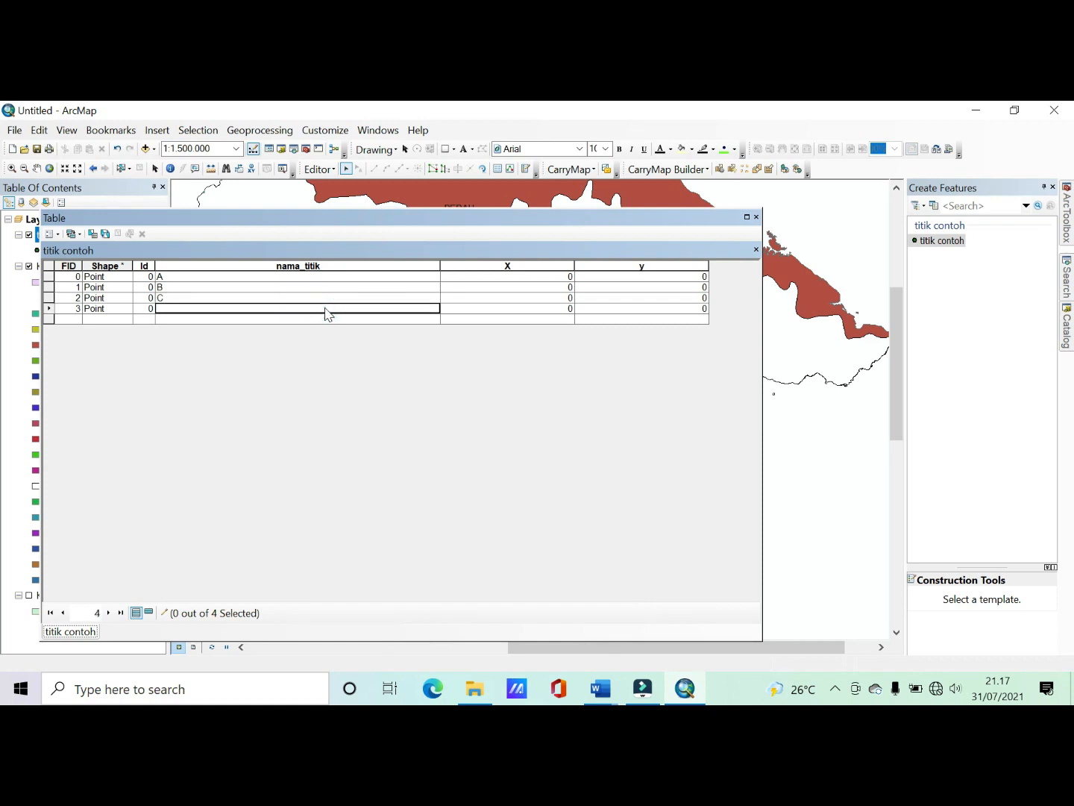
click(324, 308)
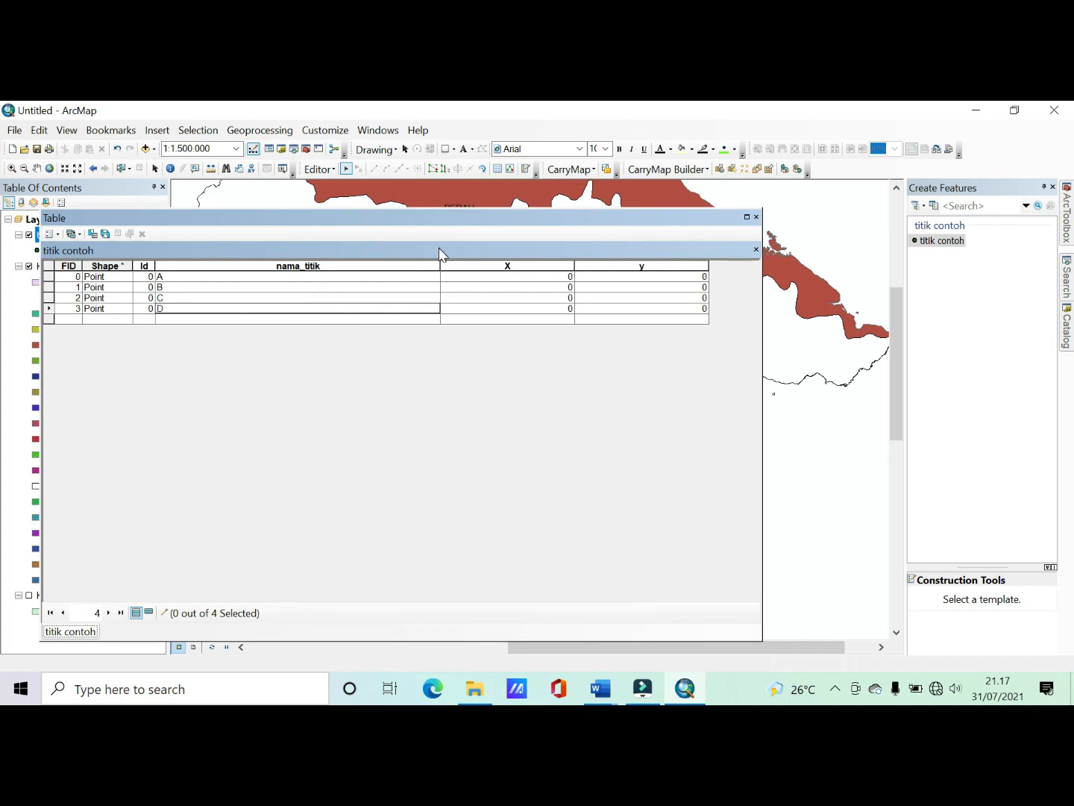
drag(439, 265, 326, 272)
Step: Calculate the X field as the X Coordinate of Point in meters, using the data source's coordinate system
click(369, 262)
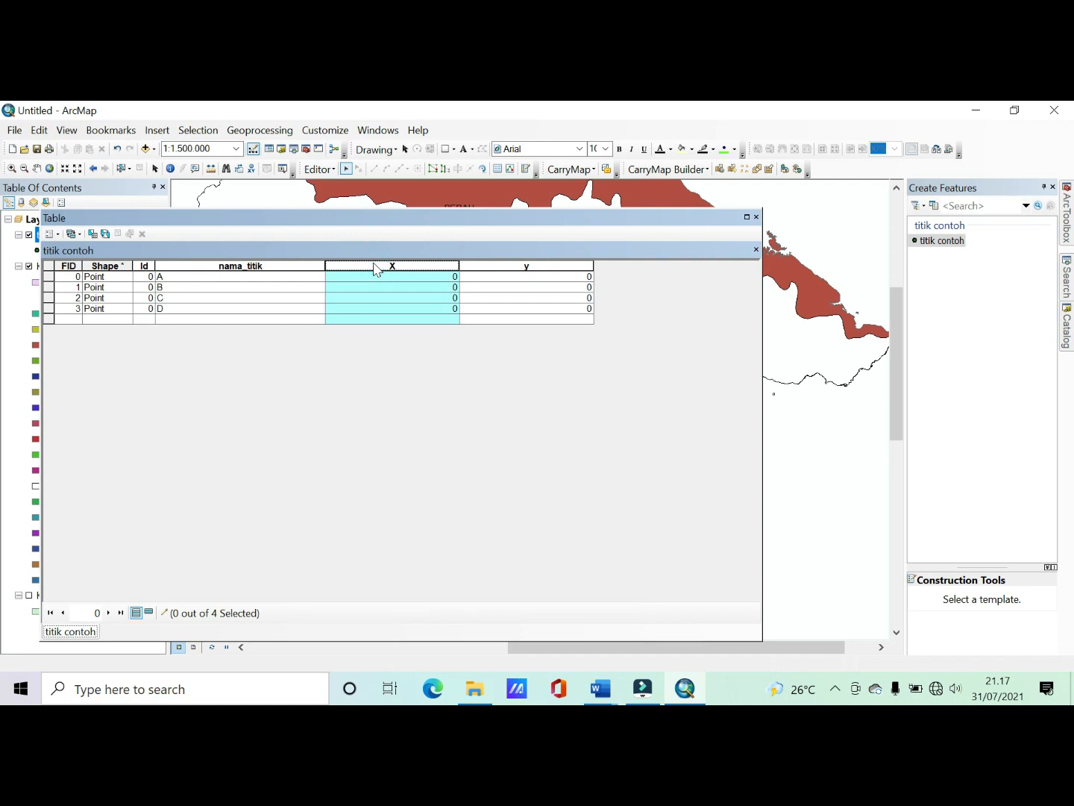
right_click(377, 268)
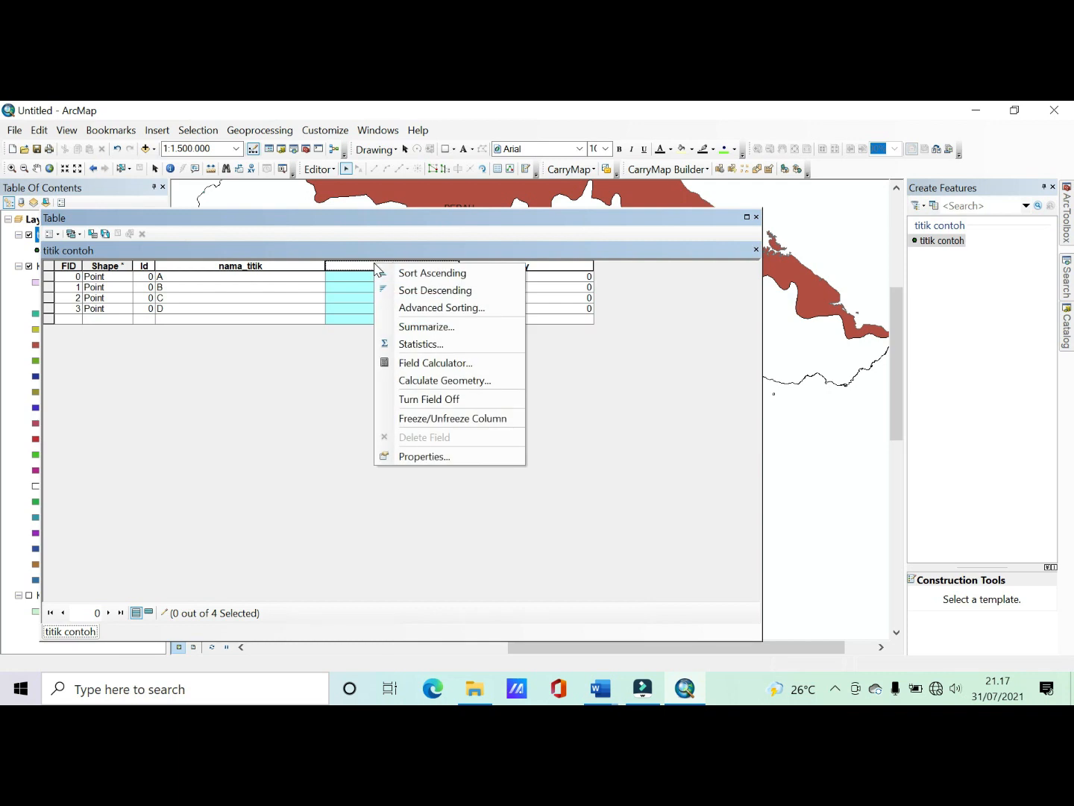
click(426, 381)
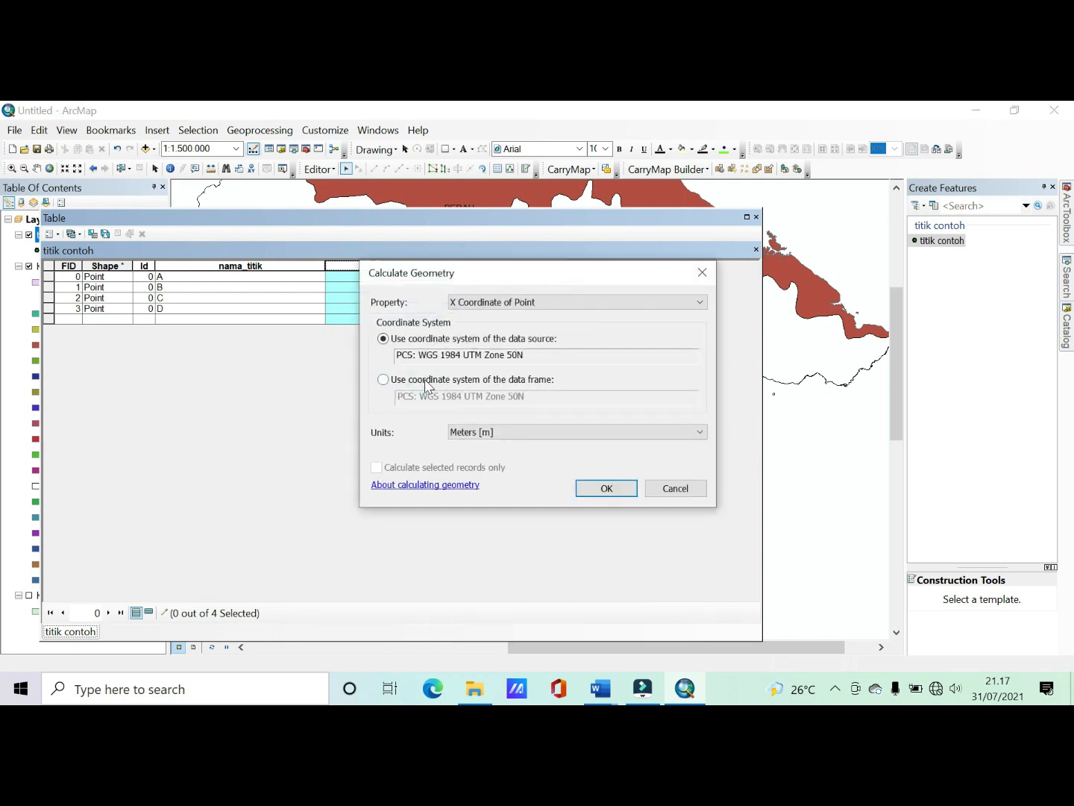
click(471, 303)
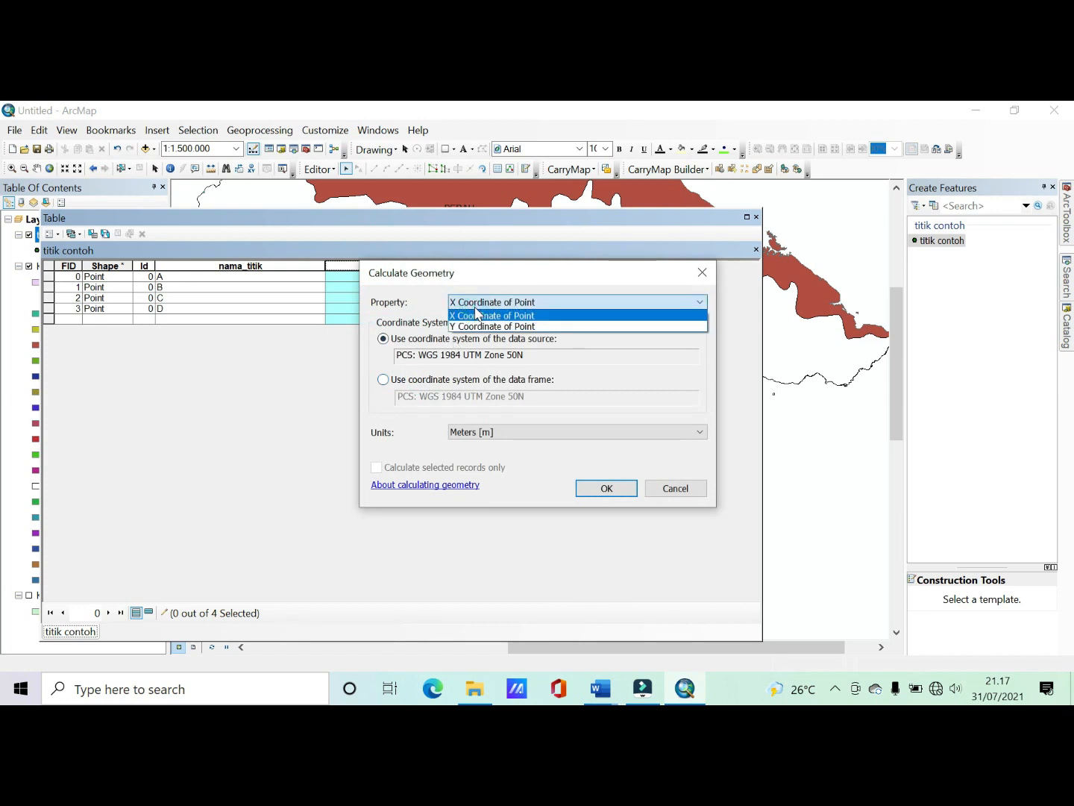
click(478, 300)
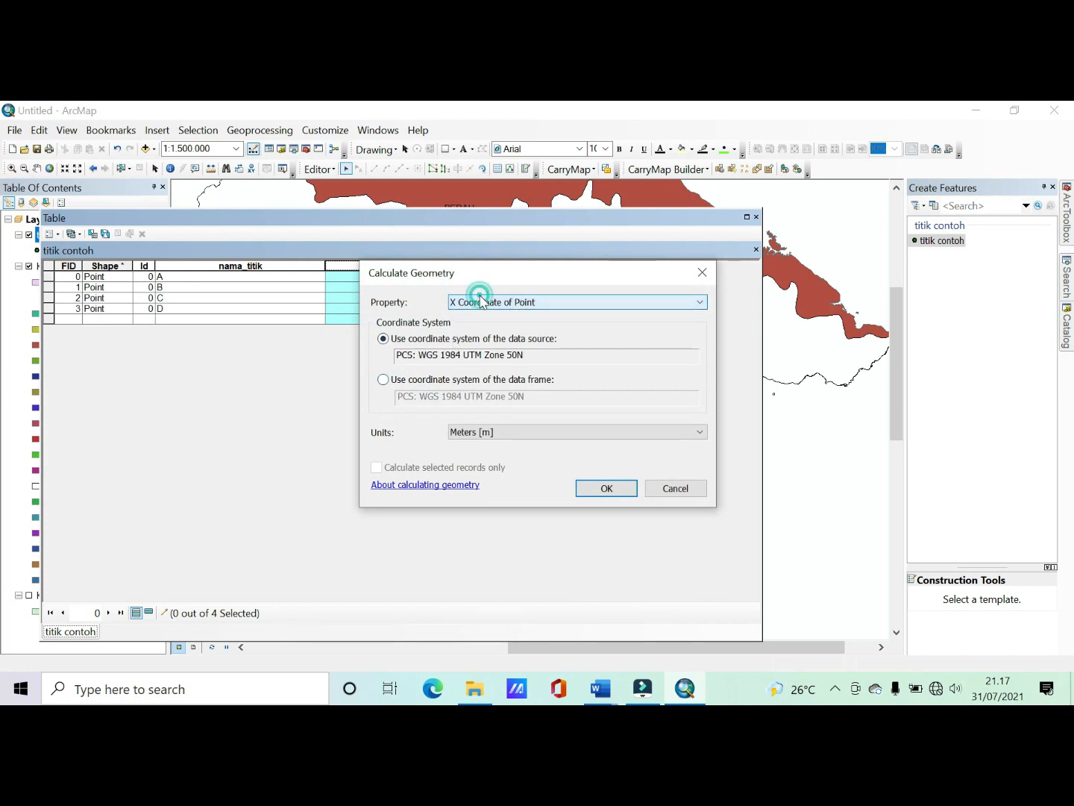
click(516, 436)
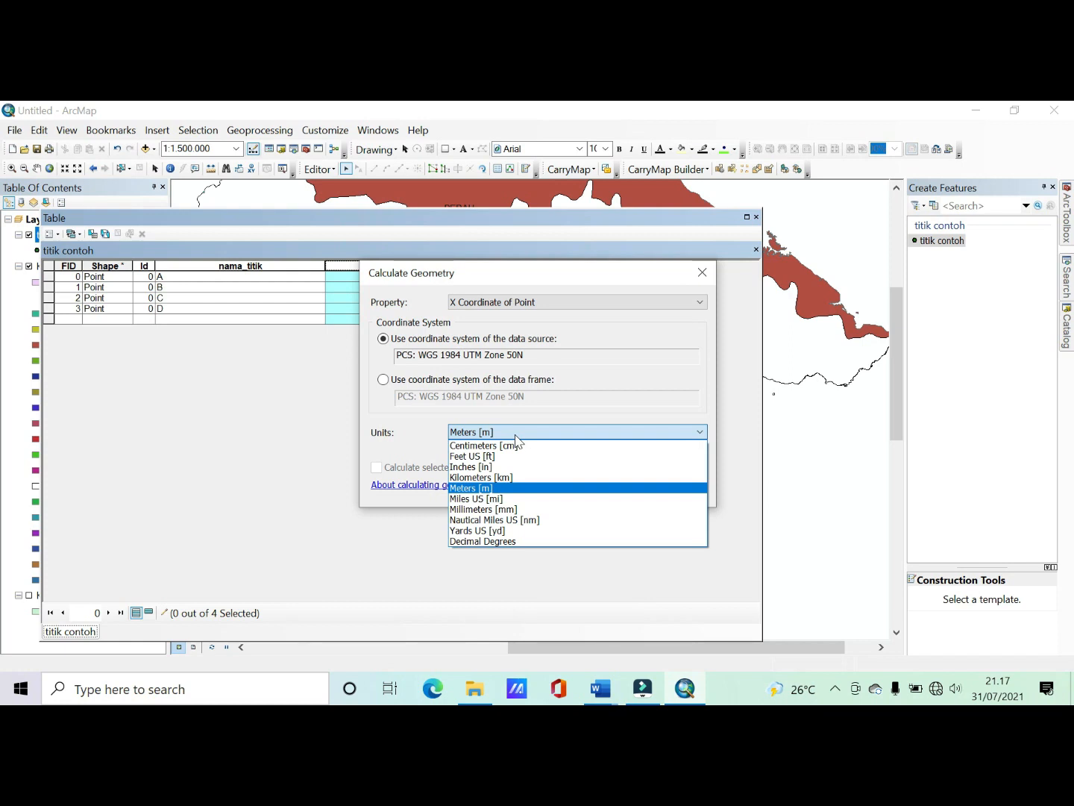
click(520, 489)
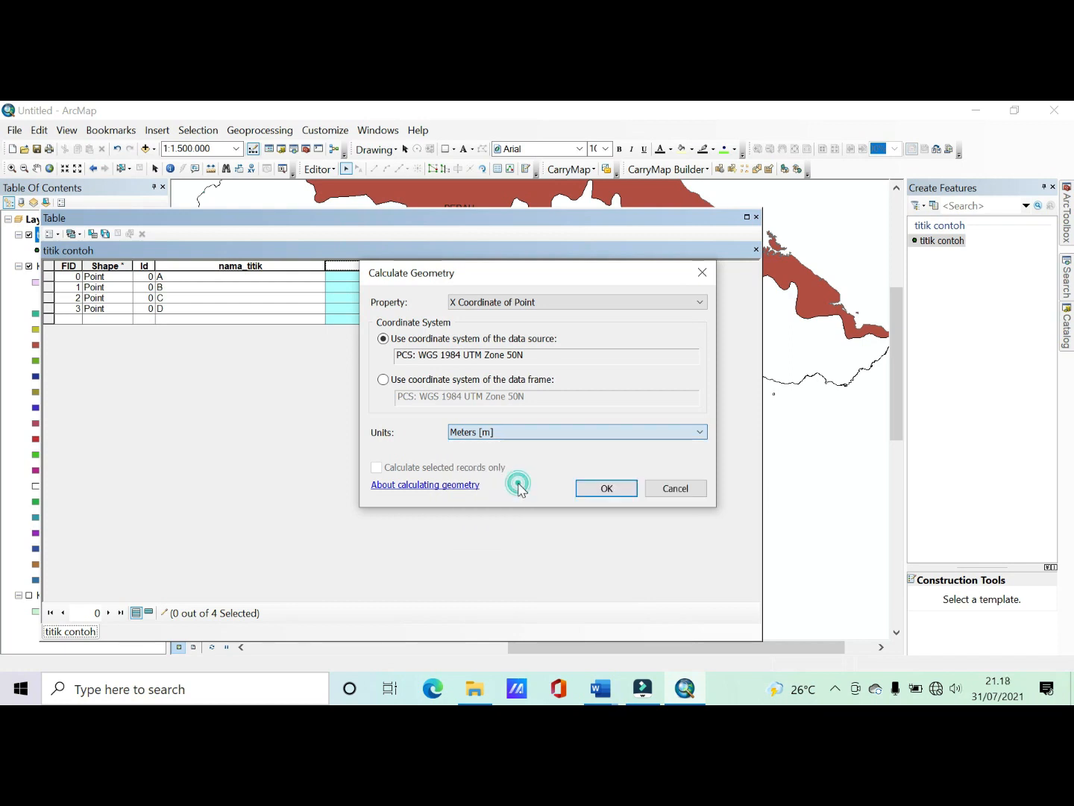
click(594, 488)
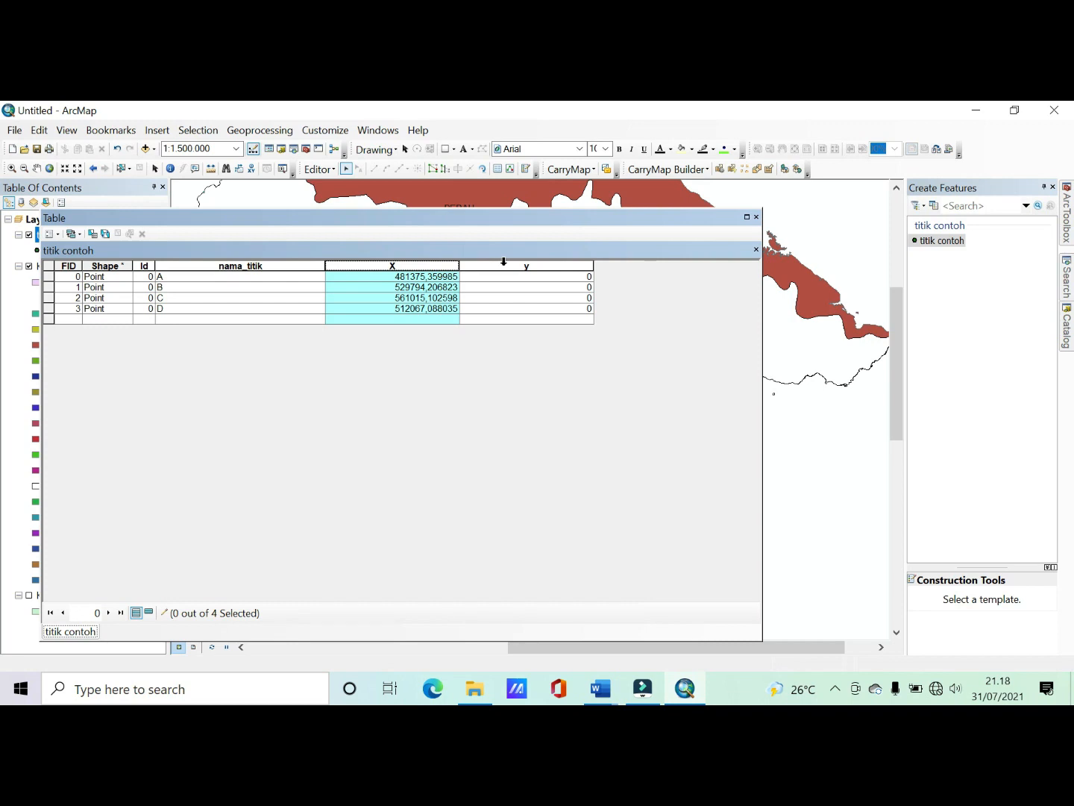
Step: Calculate the y field as the Y Coordinate of Point in meters, using the data source's coordinate system
click(507, 265)
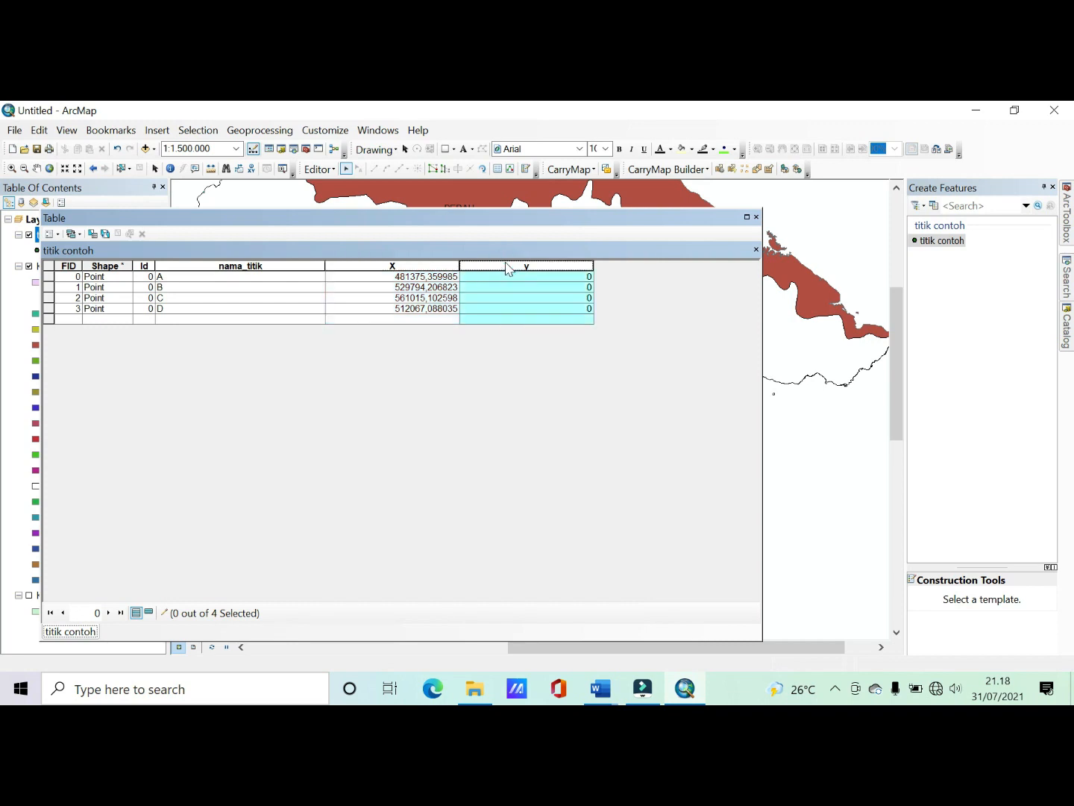
right_click(507, 269)
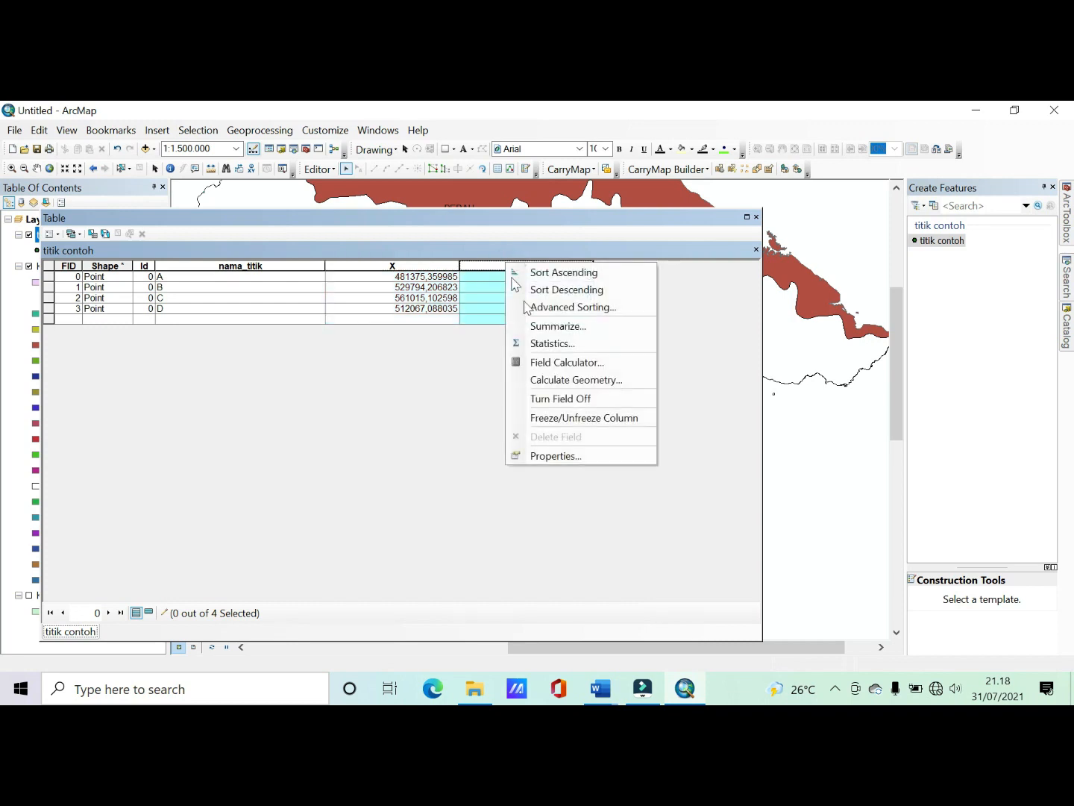
click(554, 380)
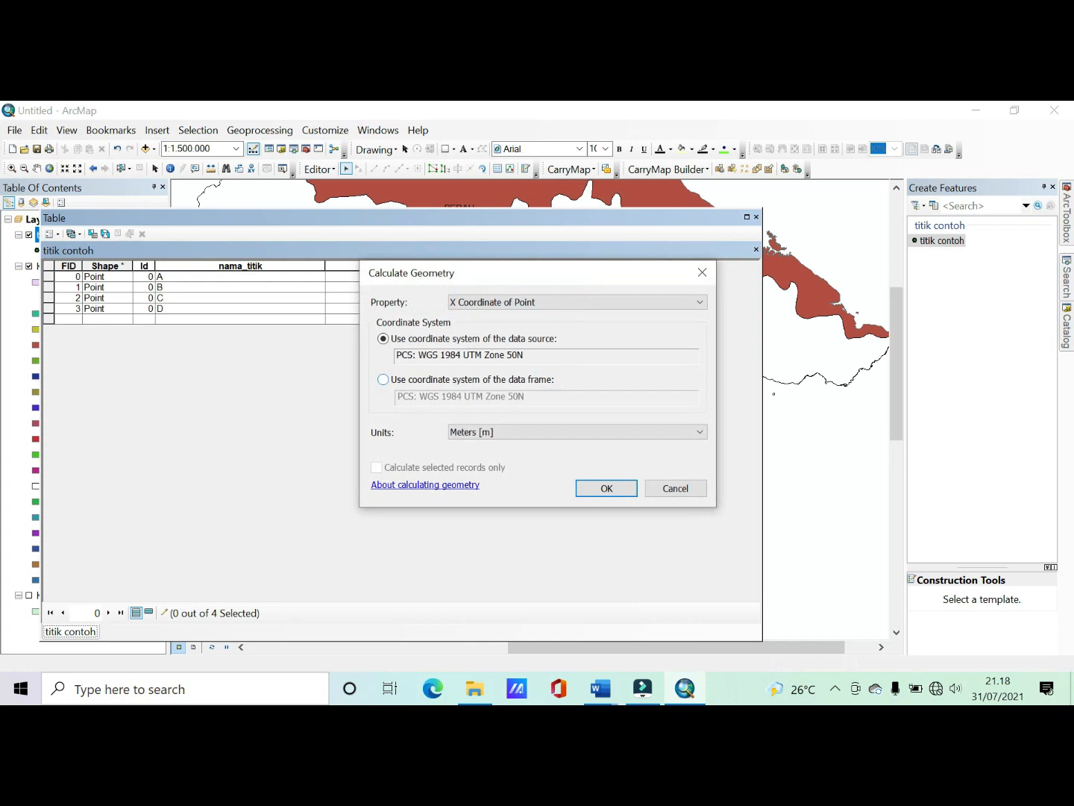
click(587, 303)
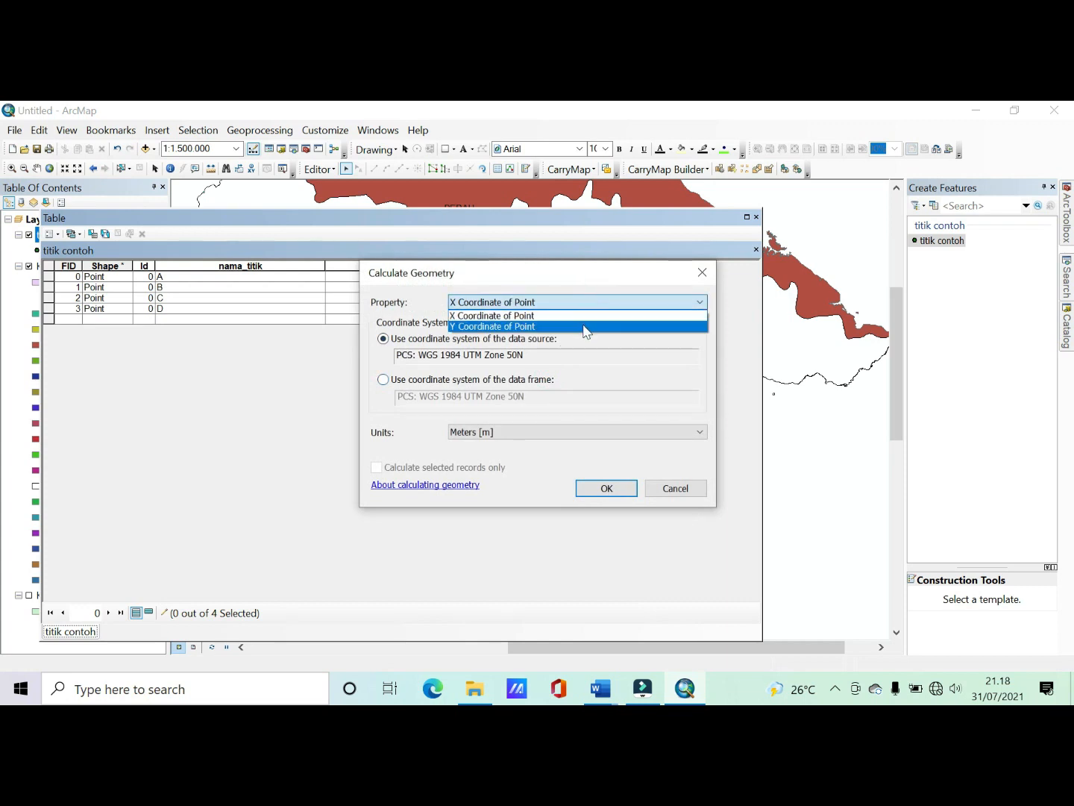
click(583, 325)
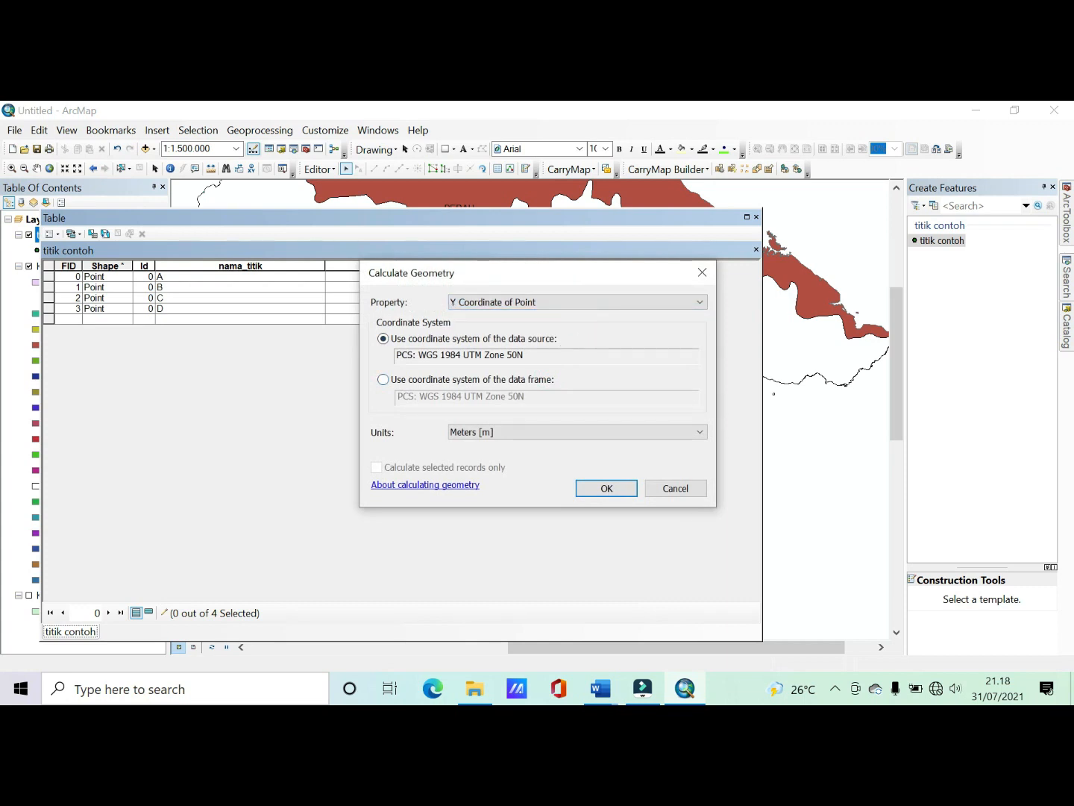
click(601, 488)
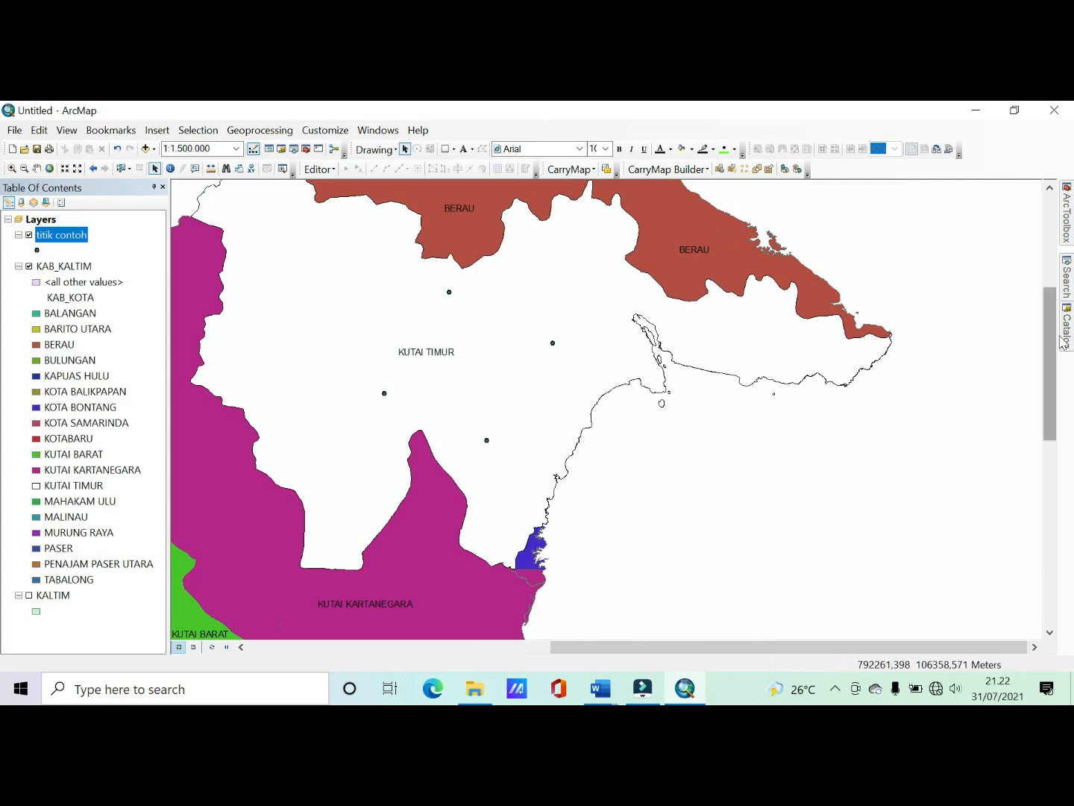
Step: Start a new shapefile in the LATIHAN folder named POLYGON CONTOH with the Polygon feature type
mouse_move(1067, 336)
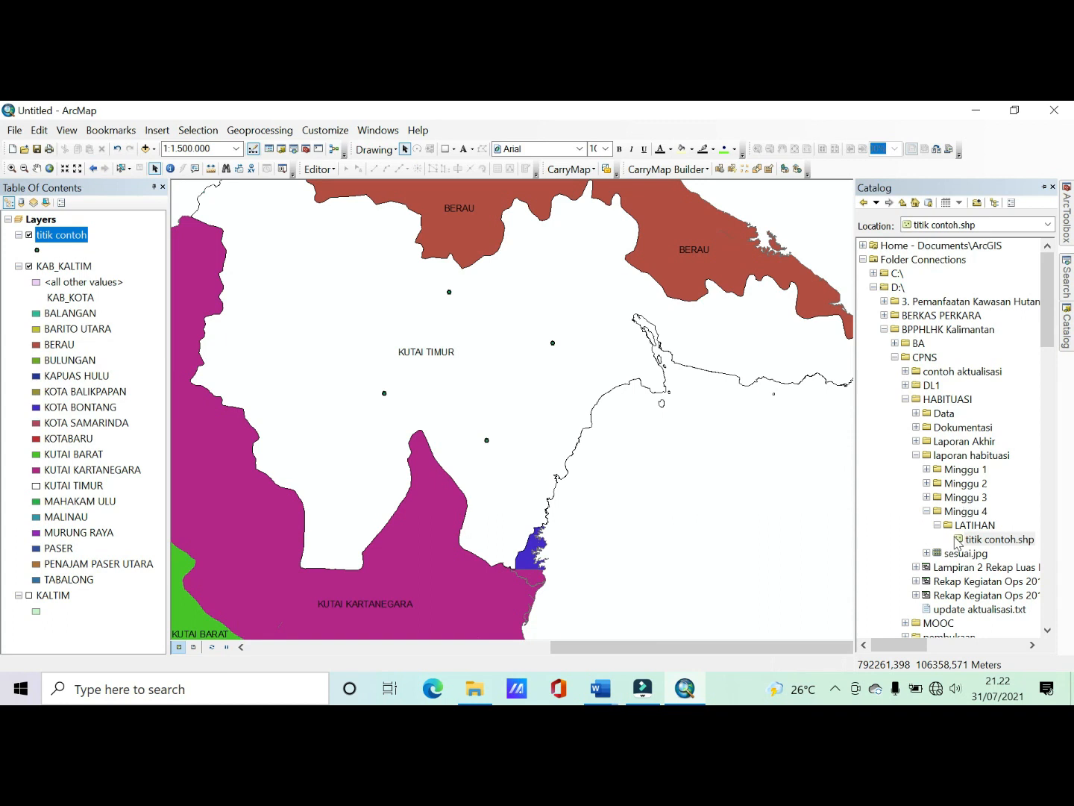
click(963, 526)
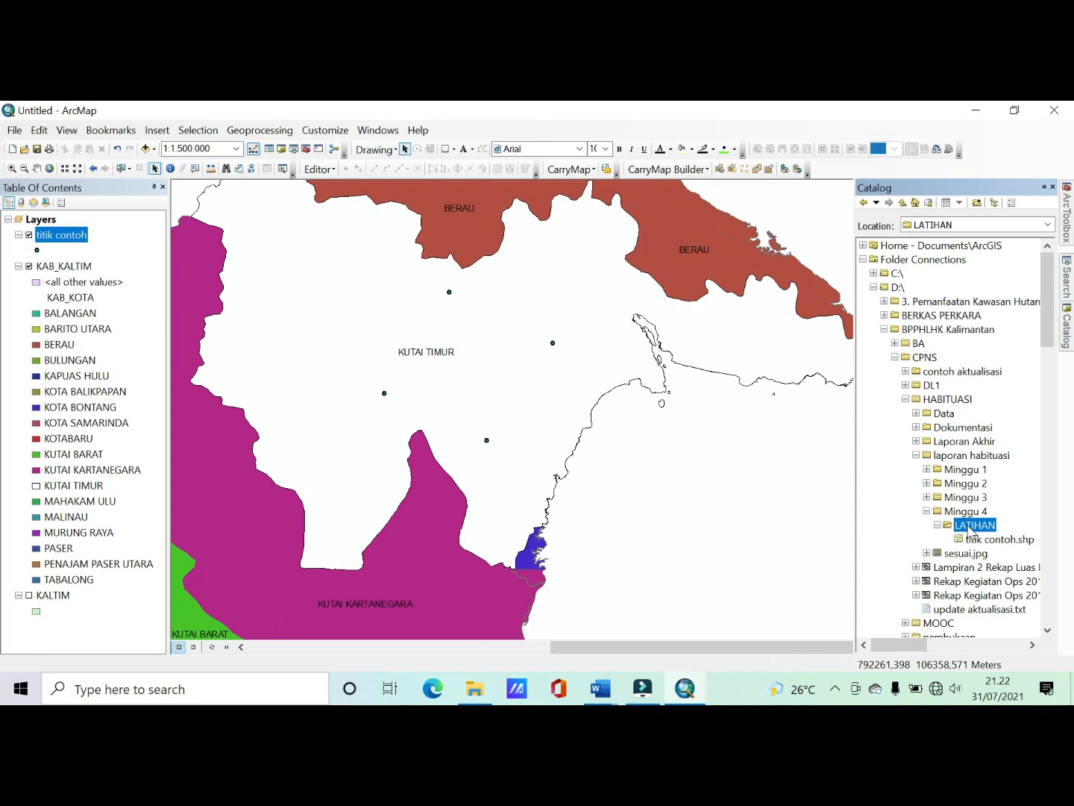
right_click(969, 530)
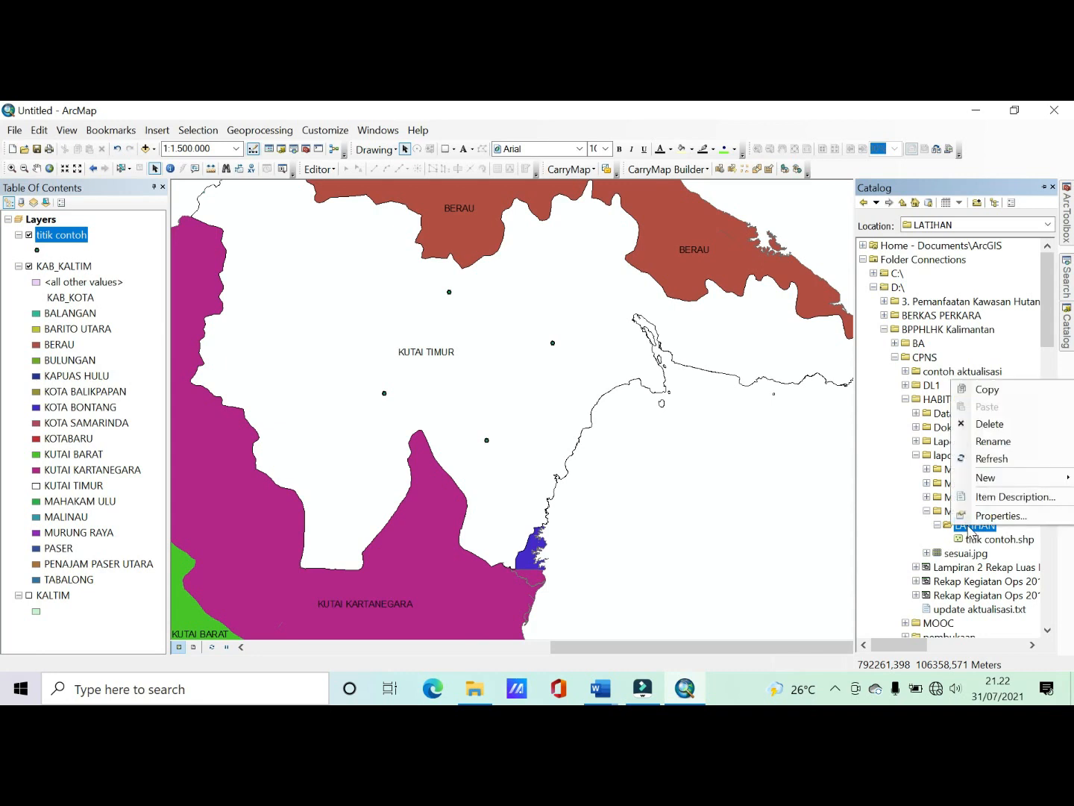
mouse_move(967, 481)
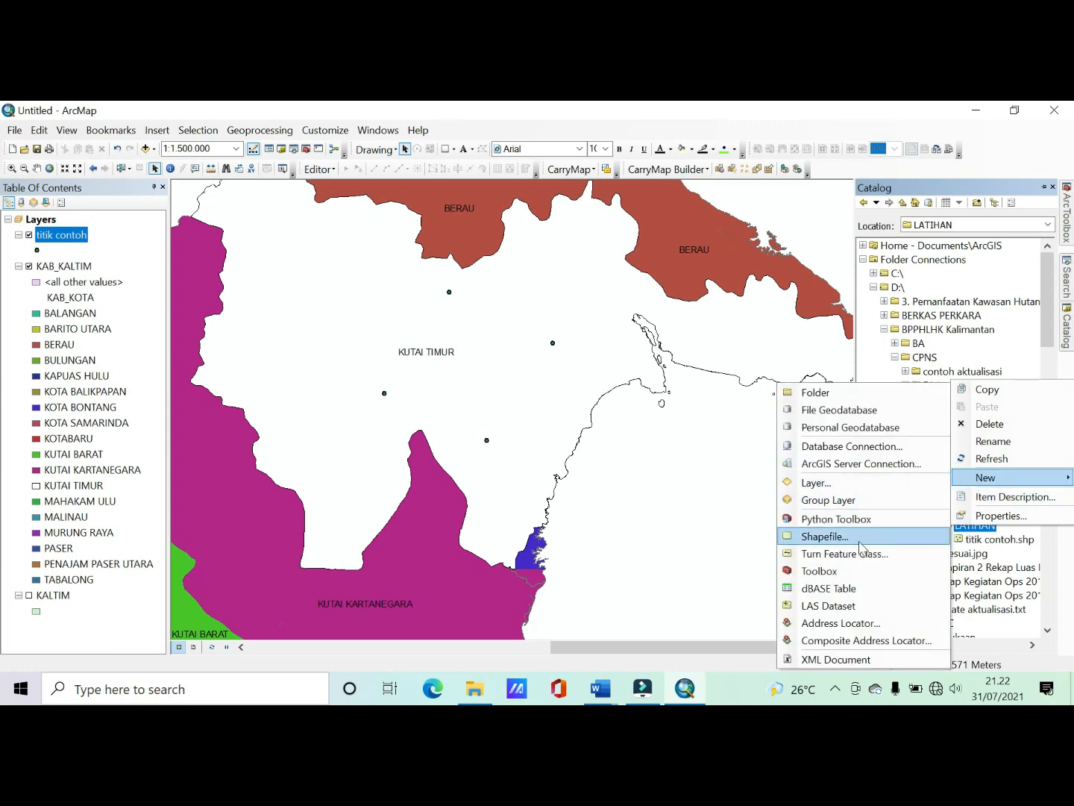
click(825, 536)
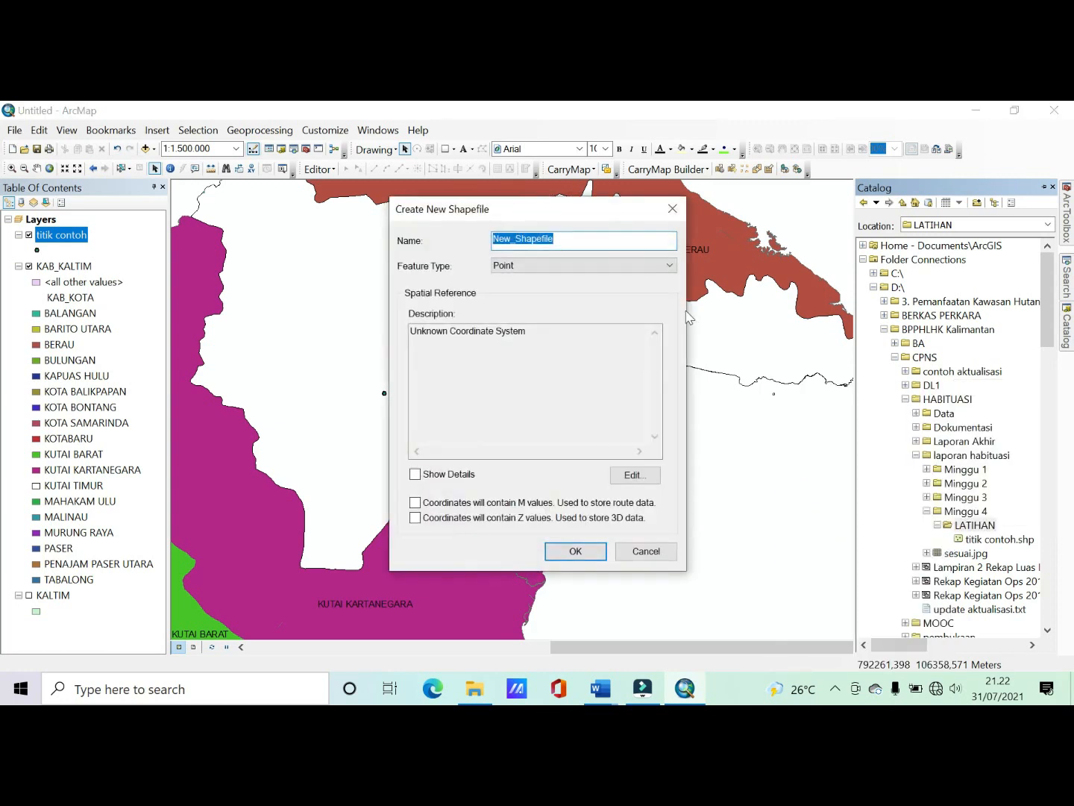
text(POLYGON CONTOH)
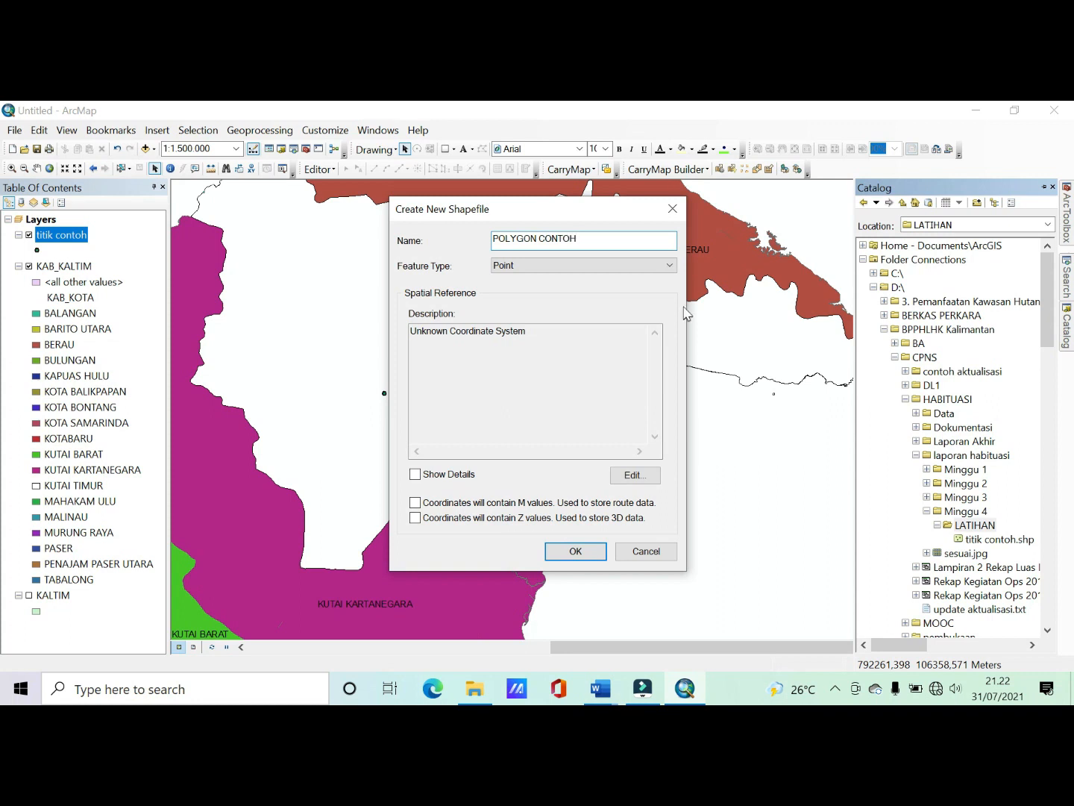
click(646, 270)
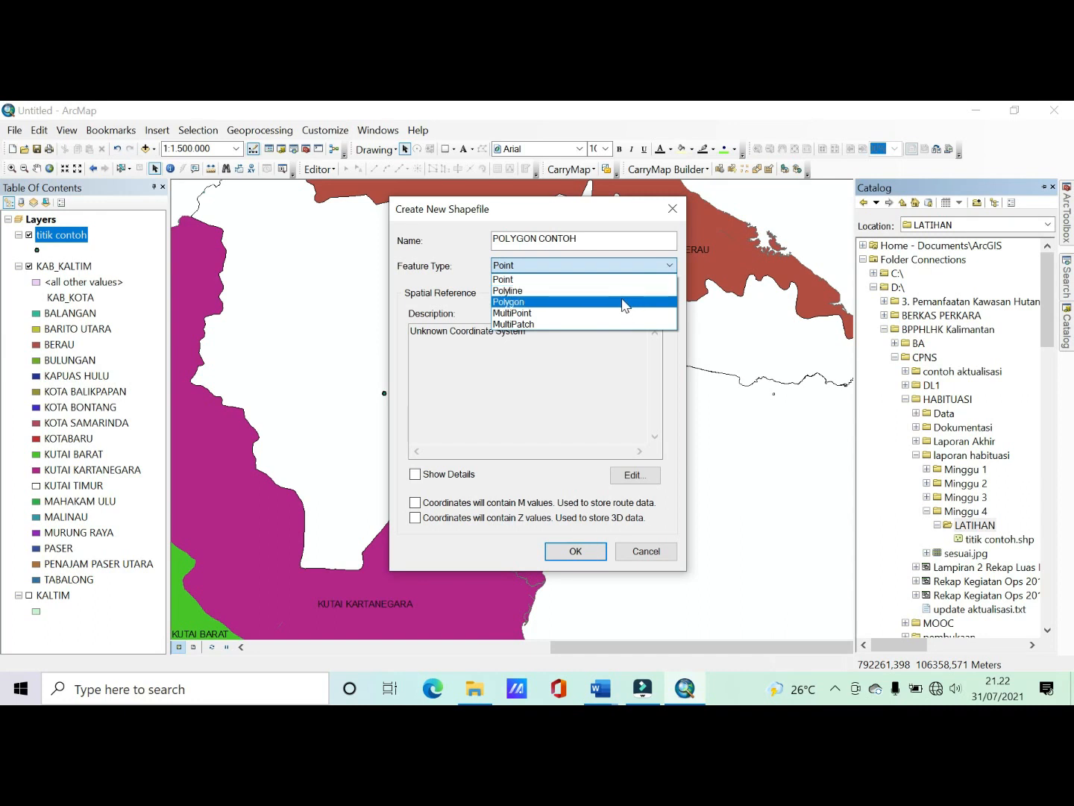
click(625, 302)
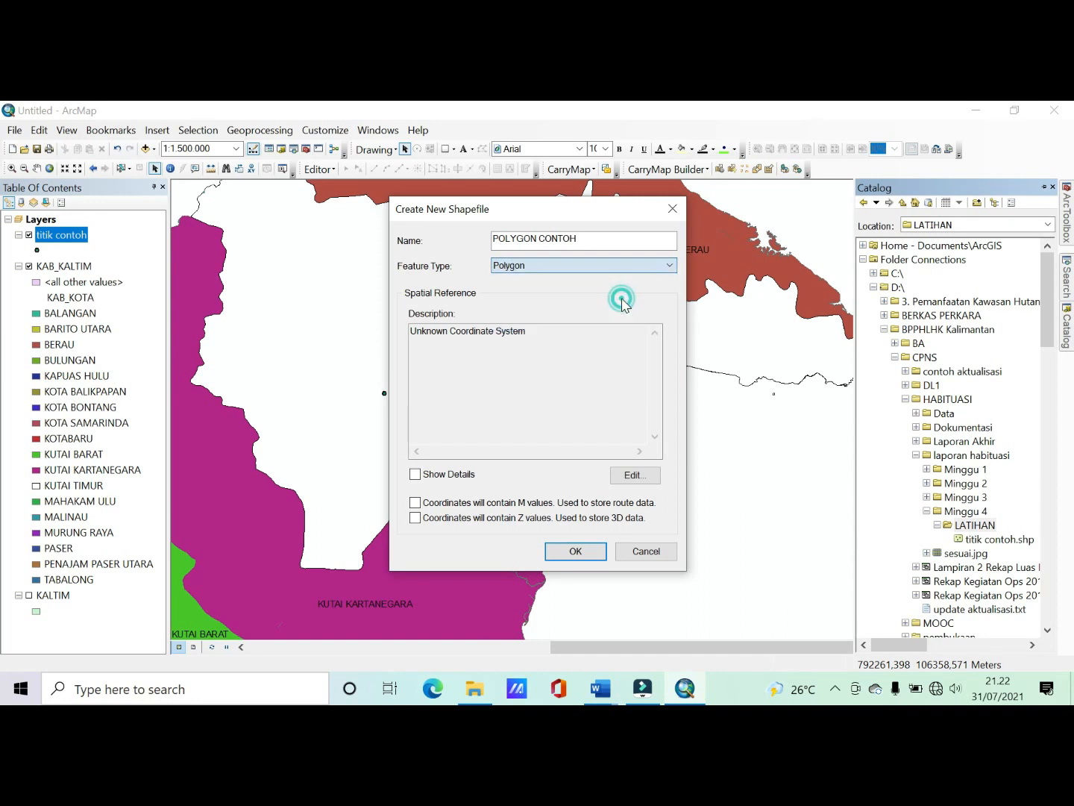
Step: Assign the WGS 1984 UTM Zone 50N coordinate system to the new shapefile and create it
click(626, 475)
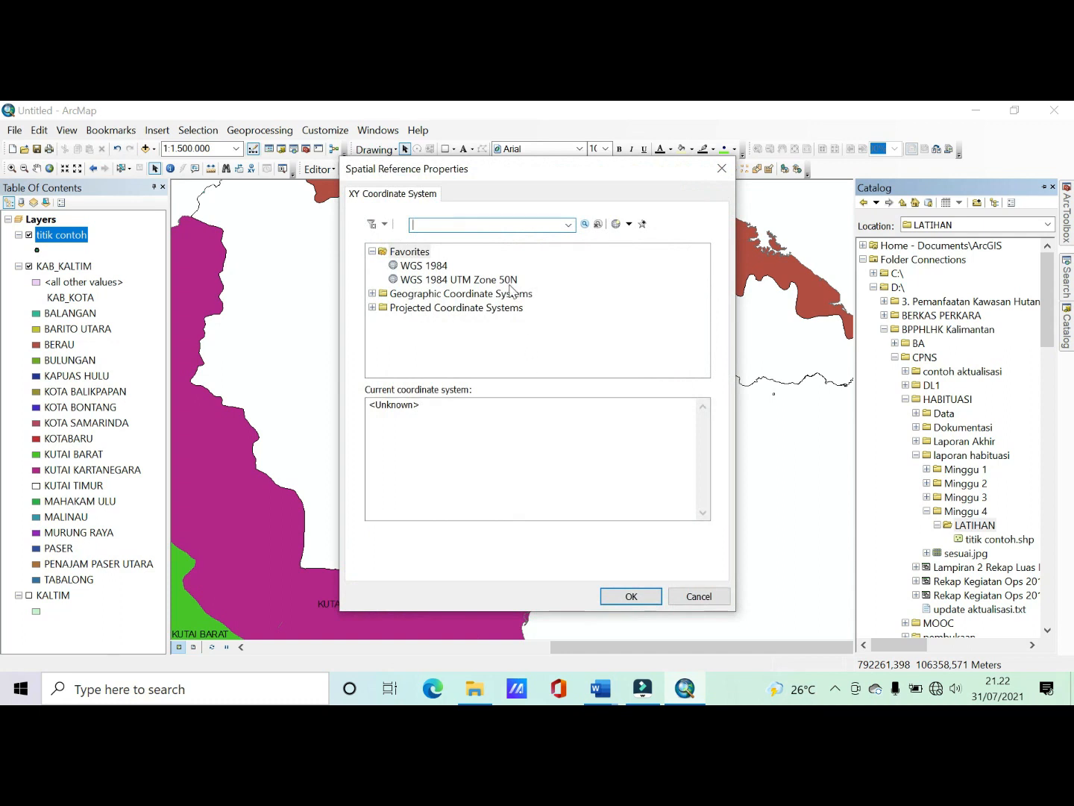
click(511, 282)
click(634, 599)
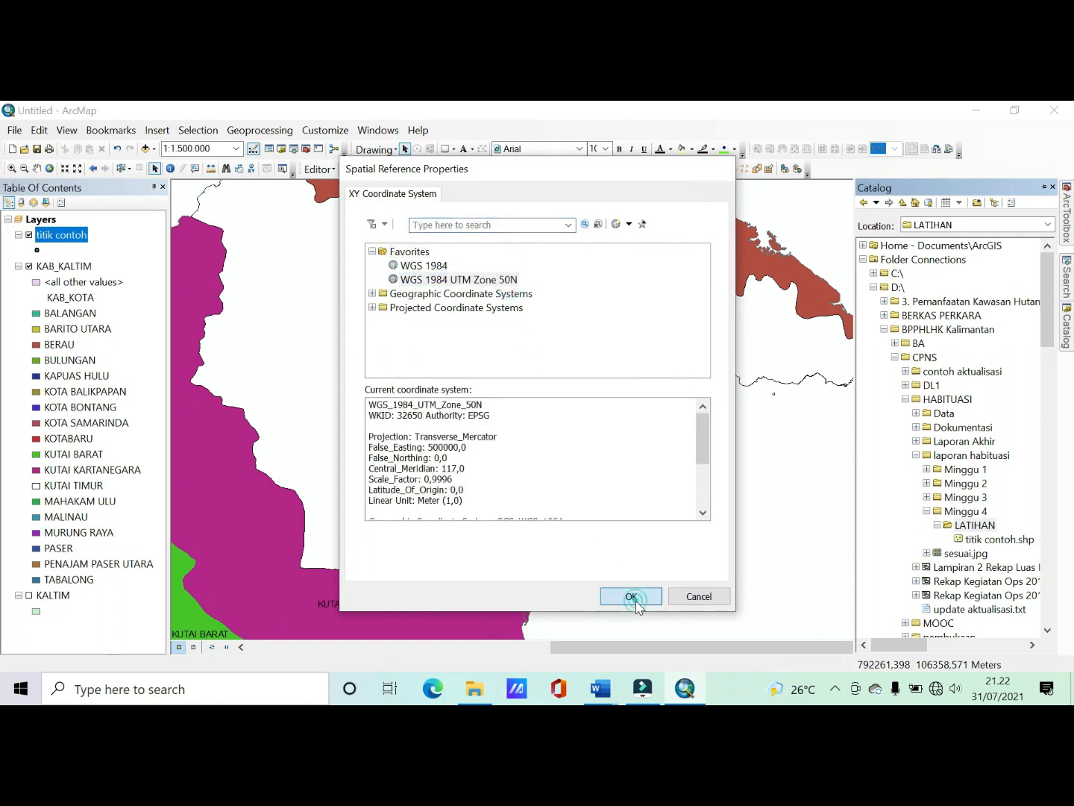
click(576, 550)
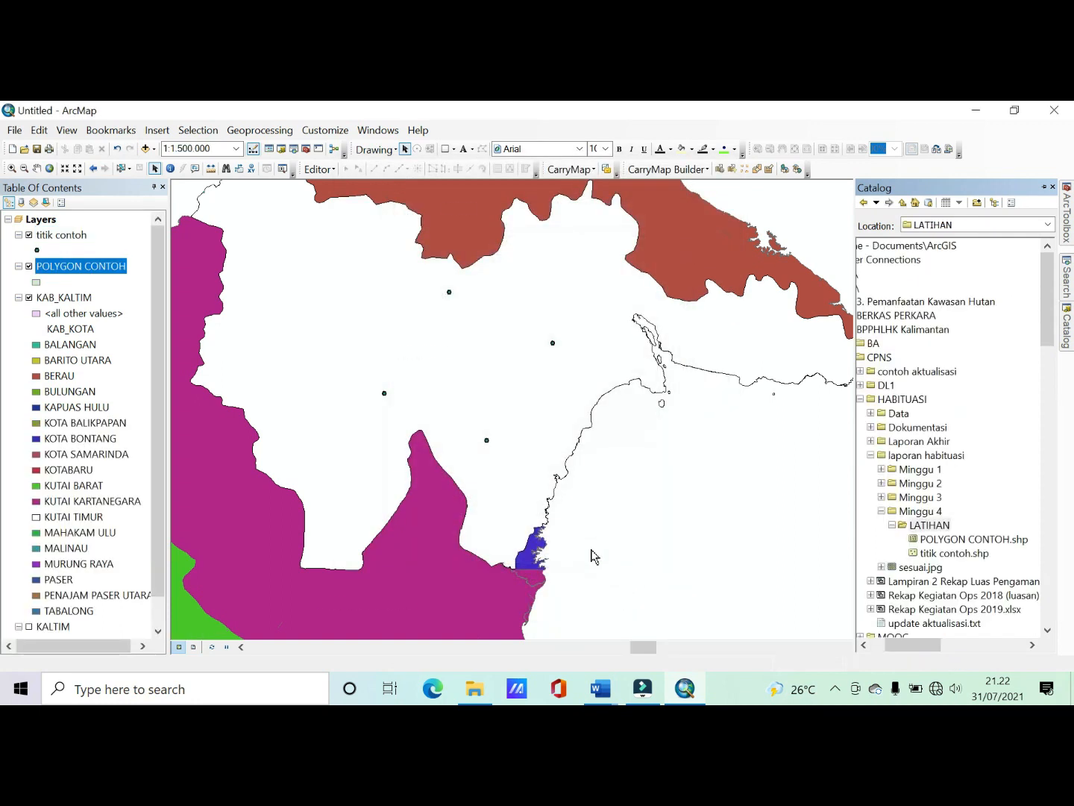
Step: Start an edit session on the POLYGON CONTOH layer, continuing past the spatial reference warnings
click(102, 267)
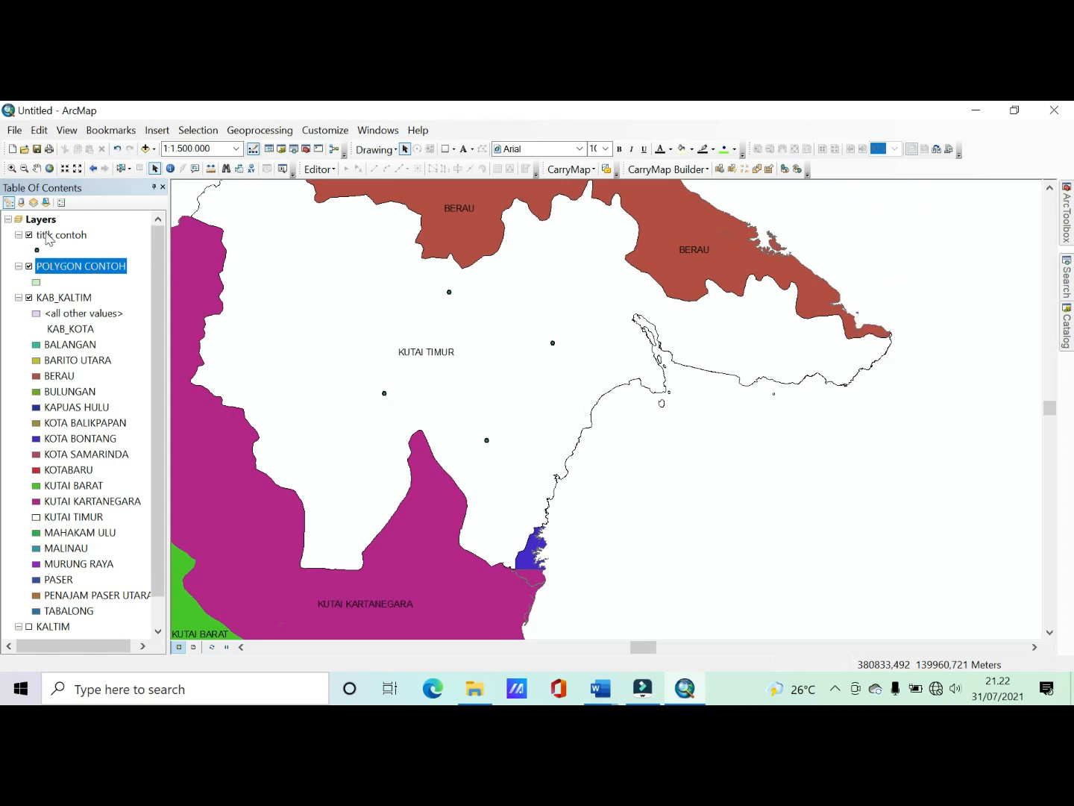
click(319, 170)
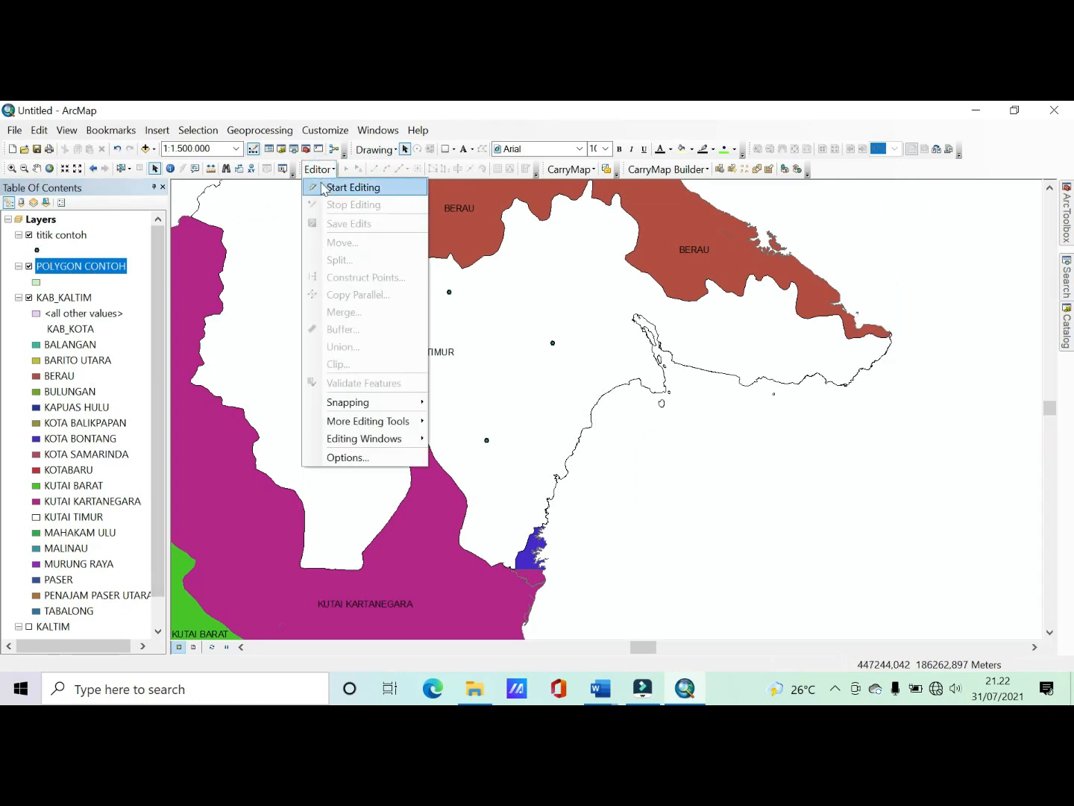
click(324, 188)
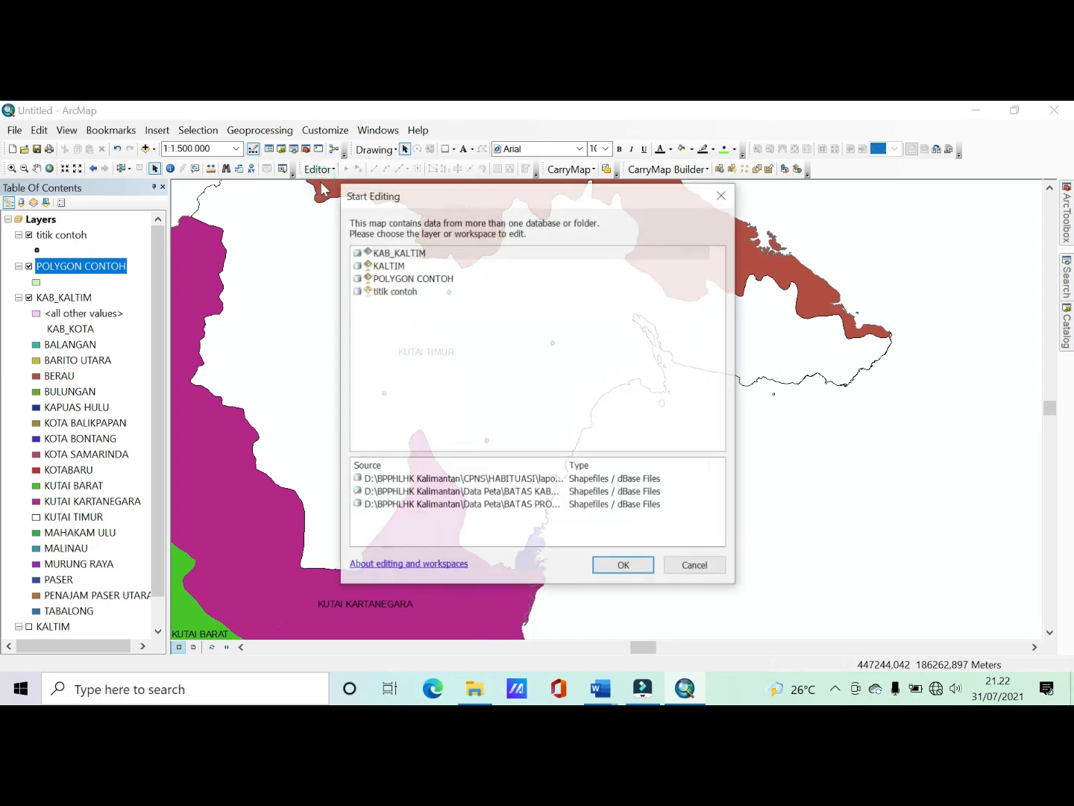
click(393, 283)
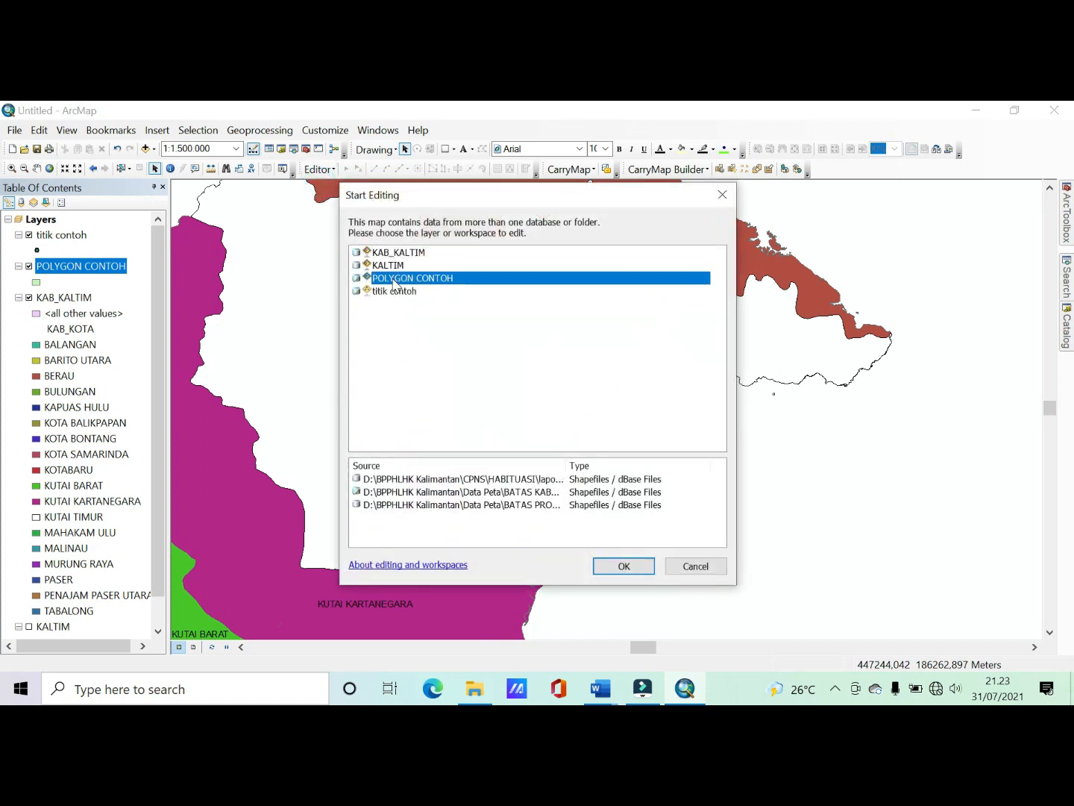
click(641, 567)
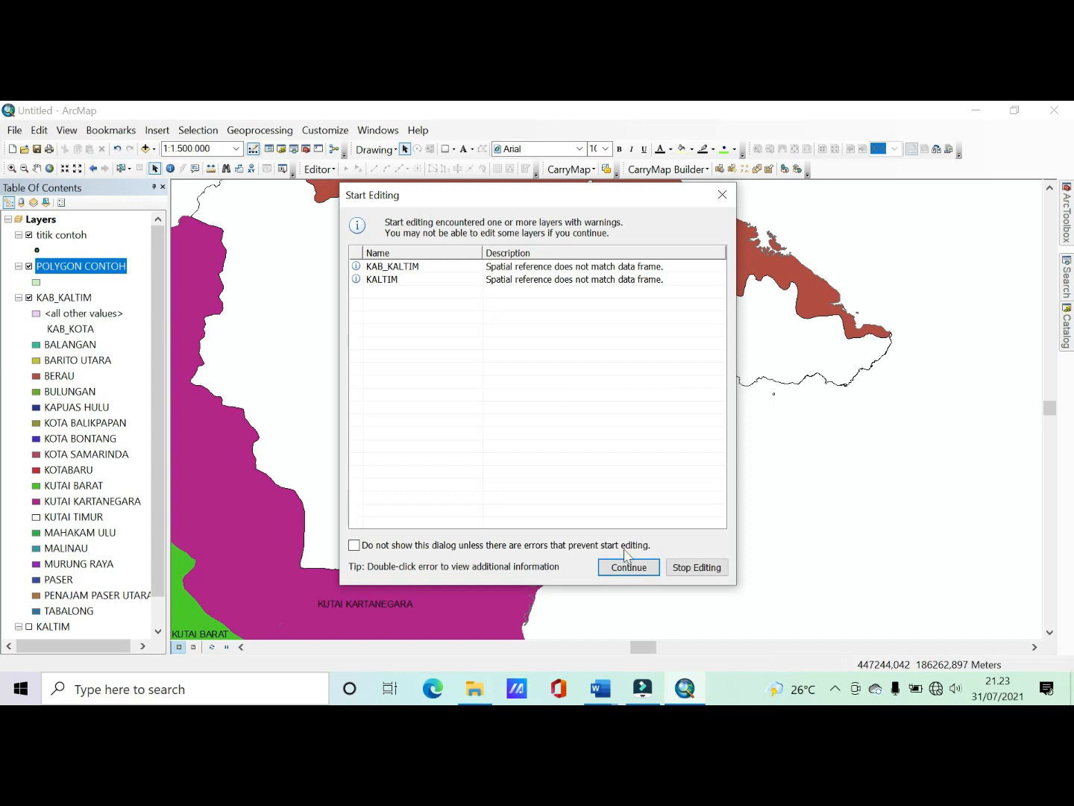
click(629, 567)
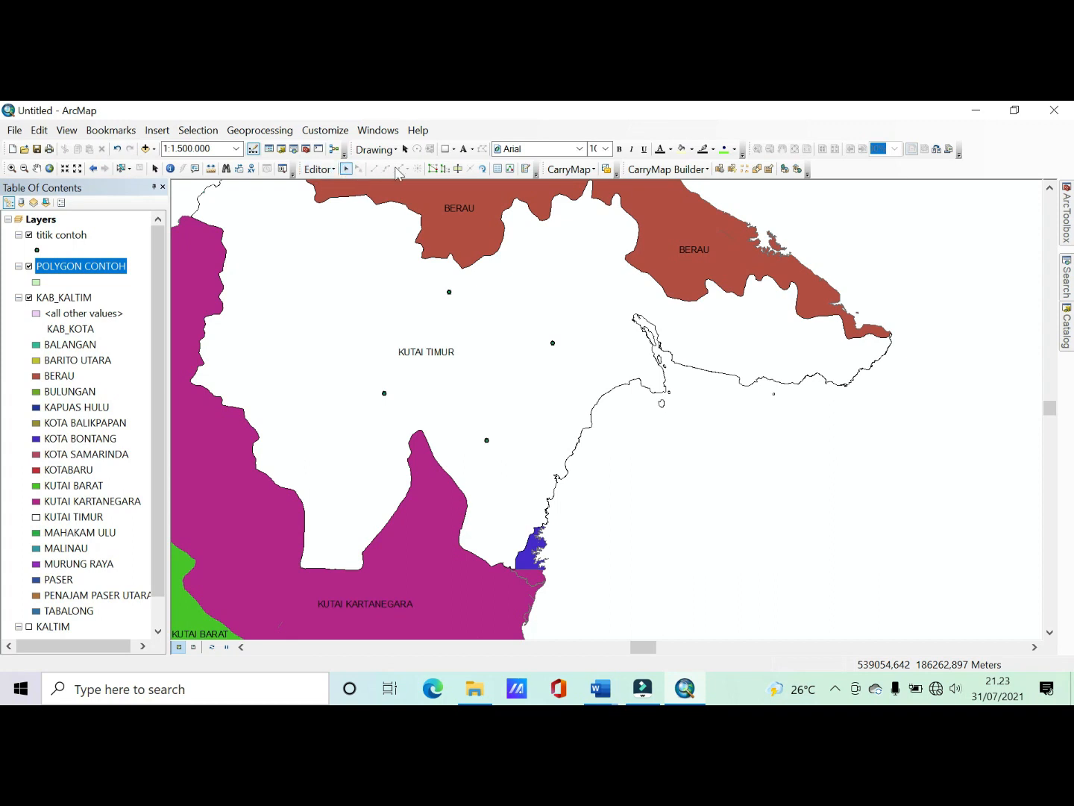
Step: Draw a four-sided polygon in the POLYGON CONTOH layer with its corners snapped to the four titik contoh points
click(527, 170)
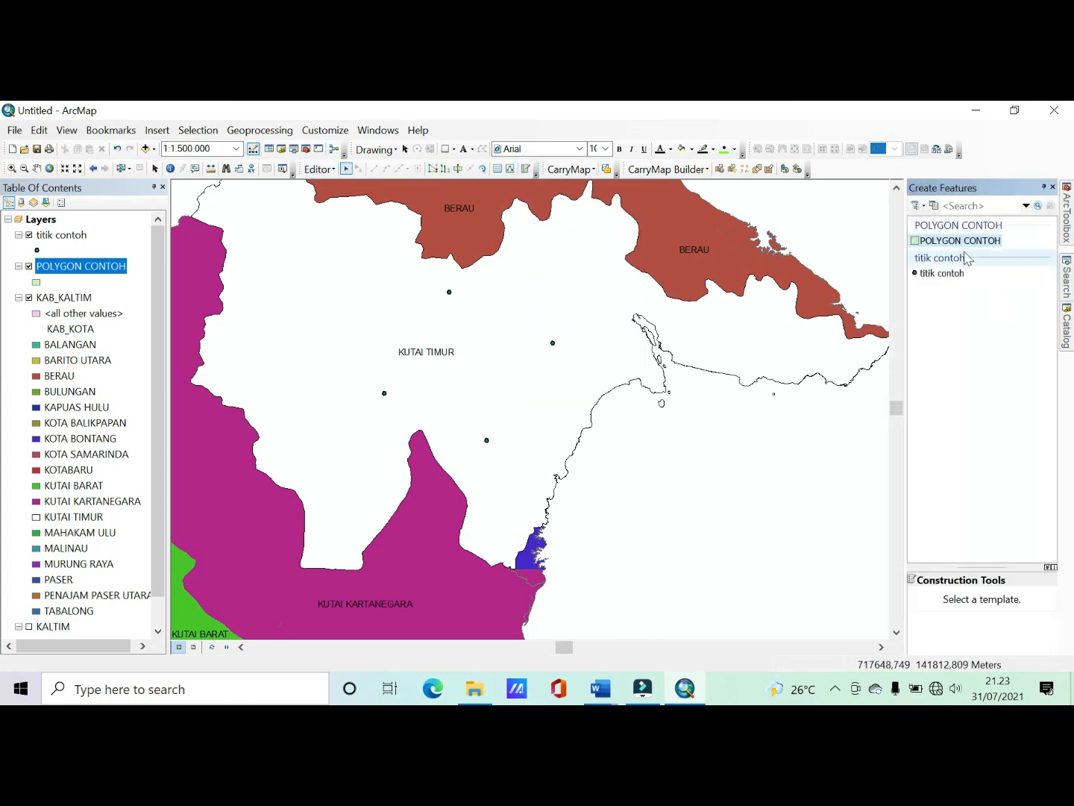
click(962, 243)
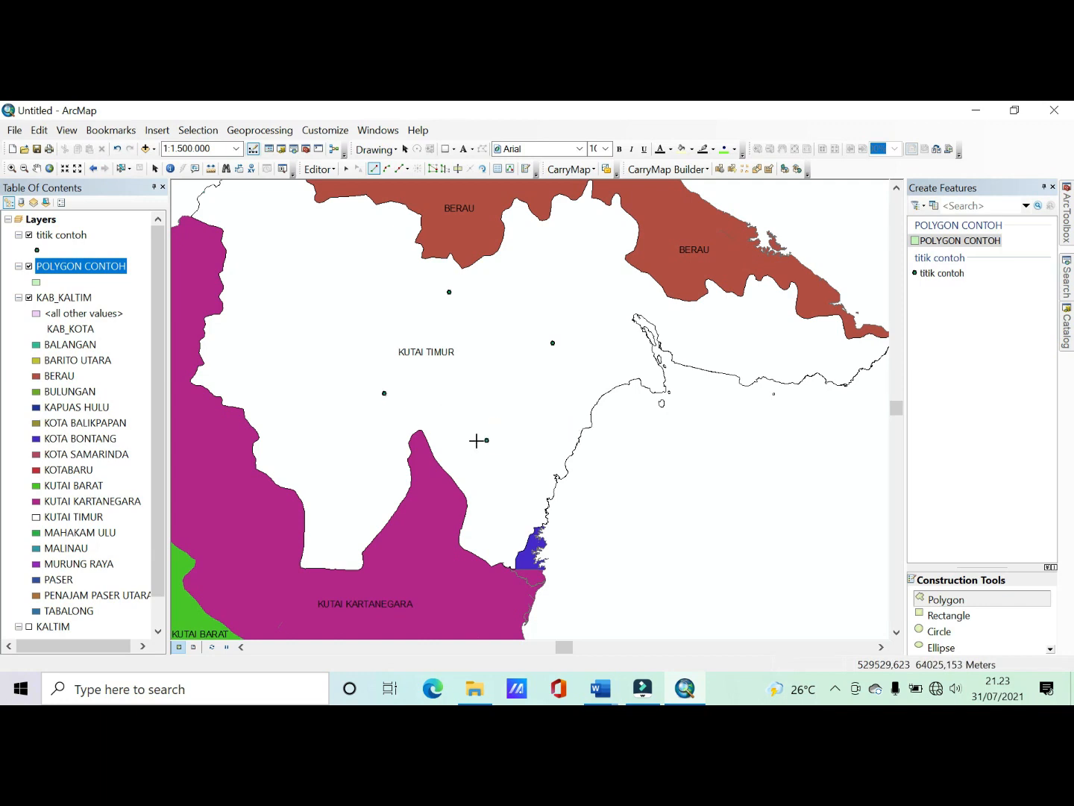
scroll(481, 443, up, 1)
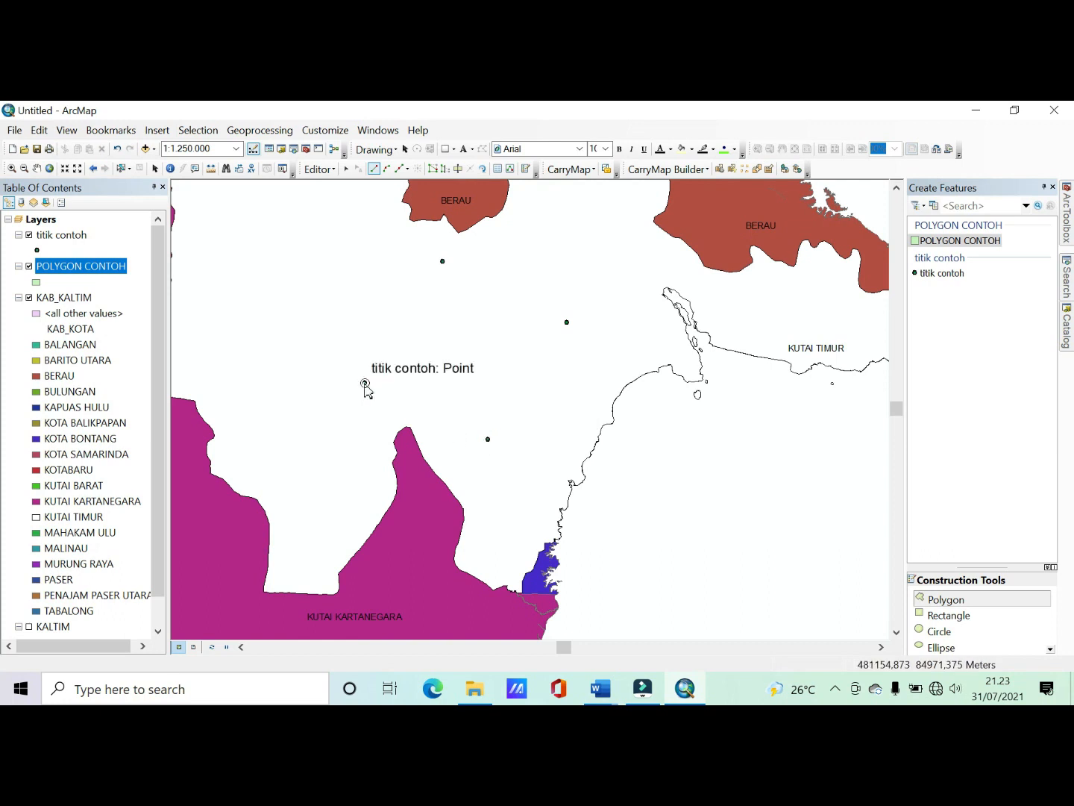
click(489, 440)
click(488, 440)
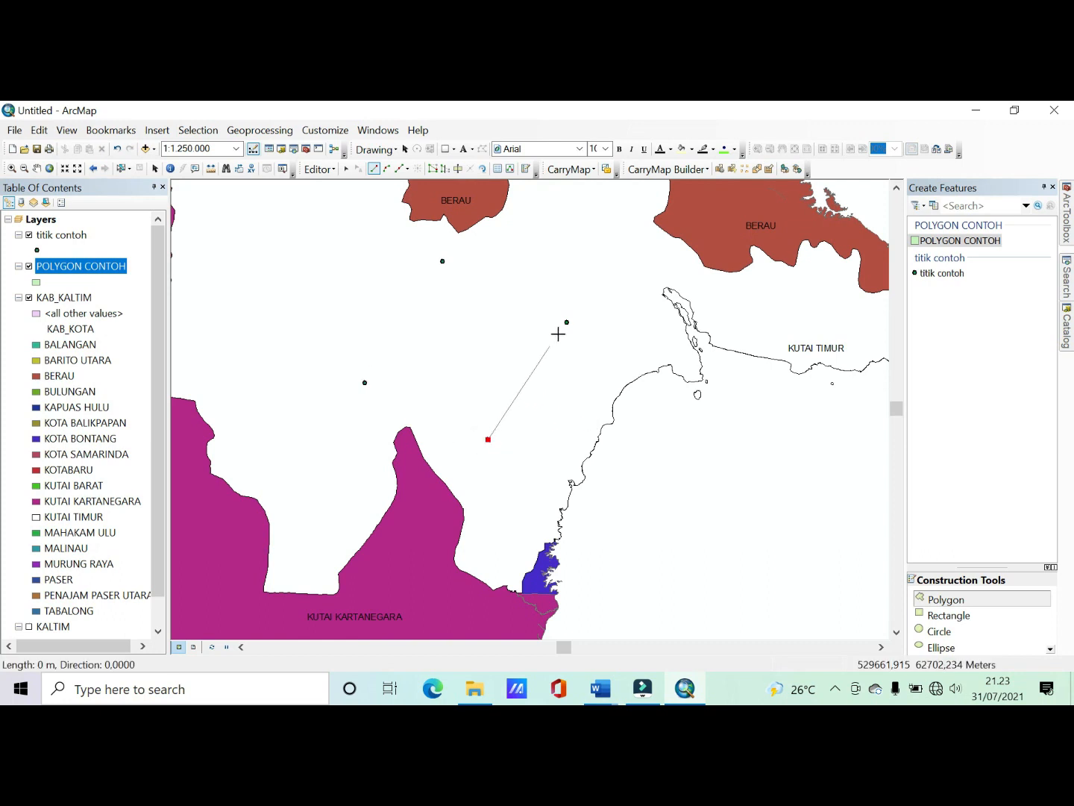
click(566, 323)
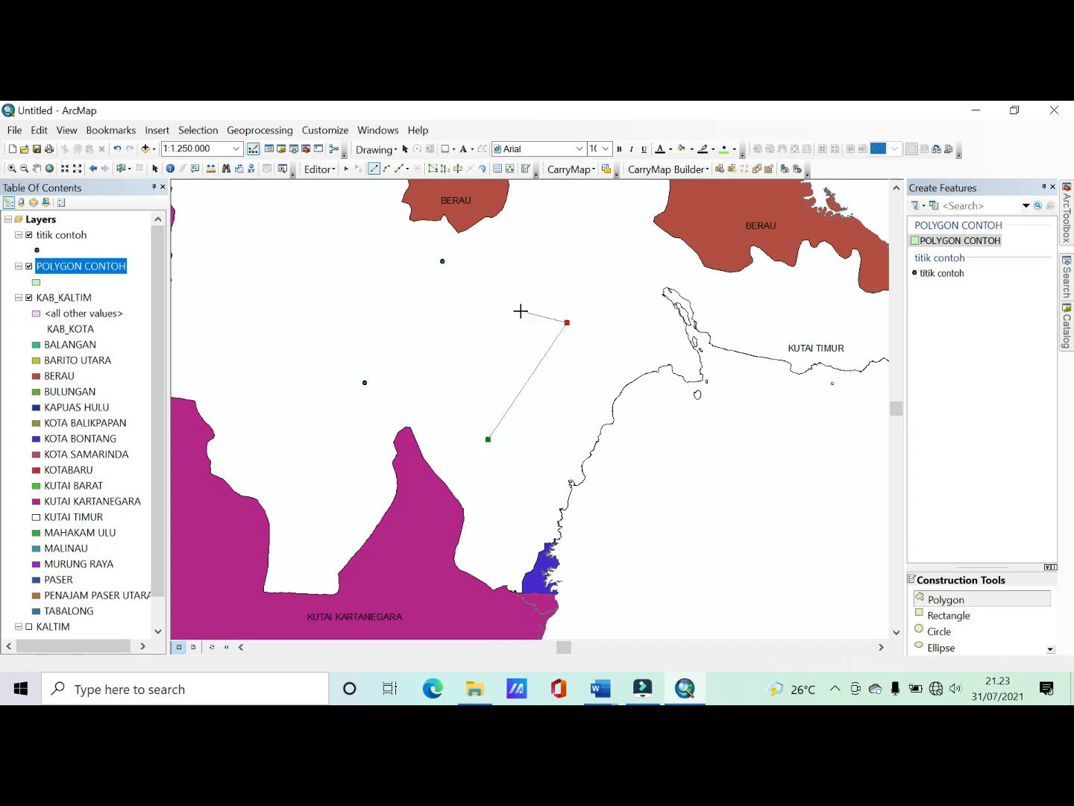
double_click(441, 262)
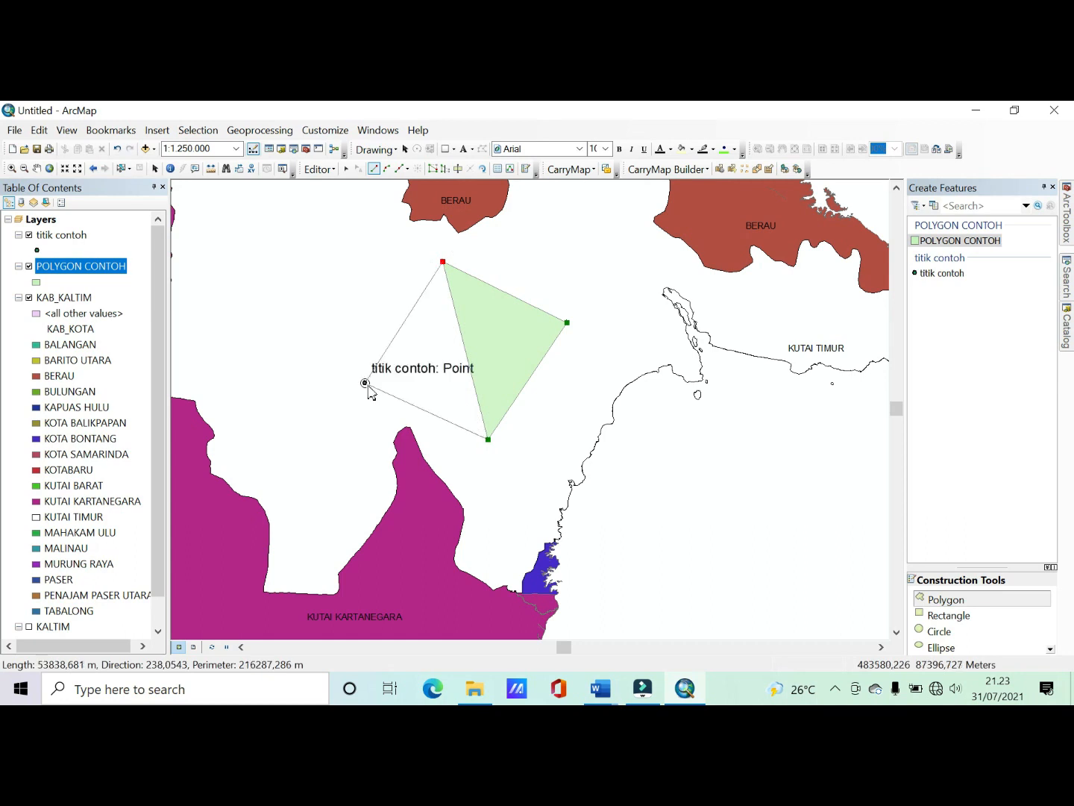
double_click(365, 382)
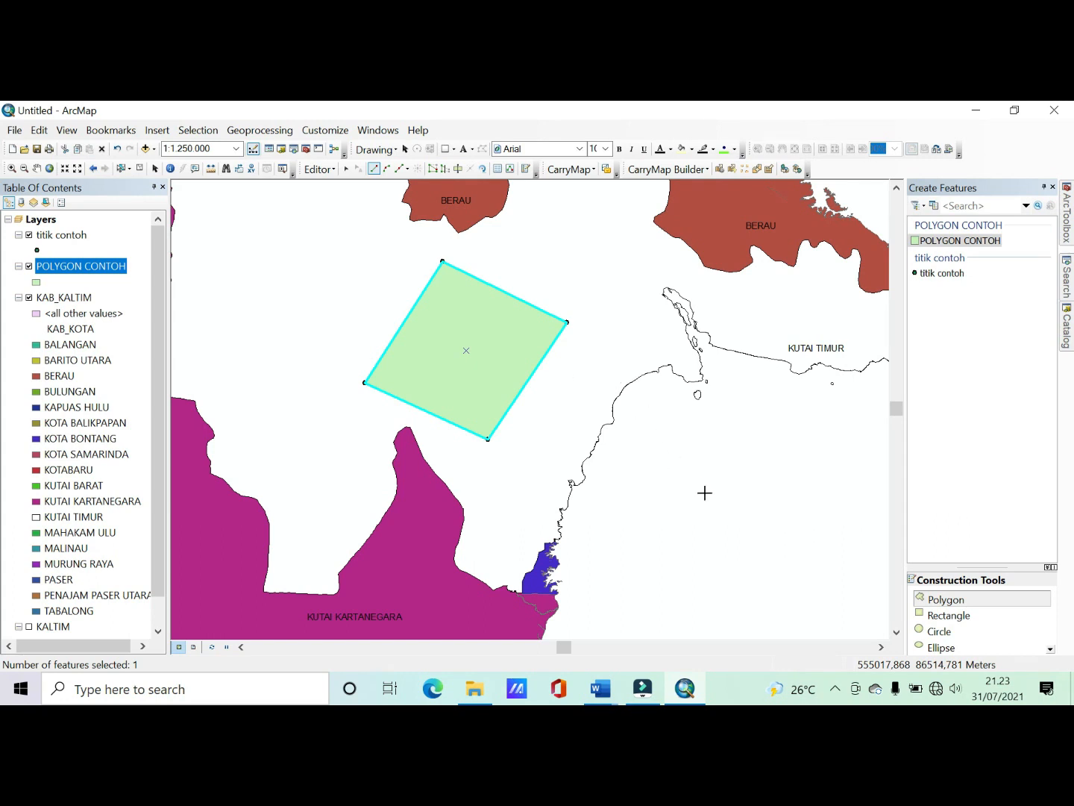
Step: Save the polygon edits and end the edit session
click(319, 169)
click(333, 224)
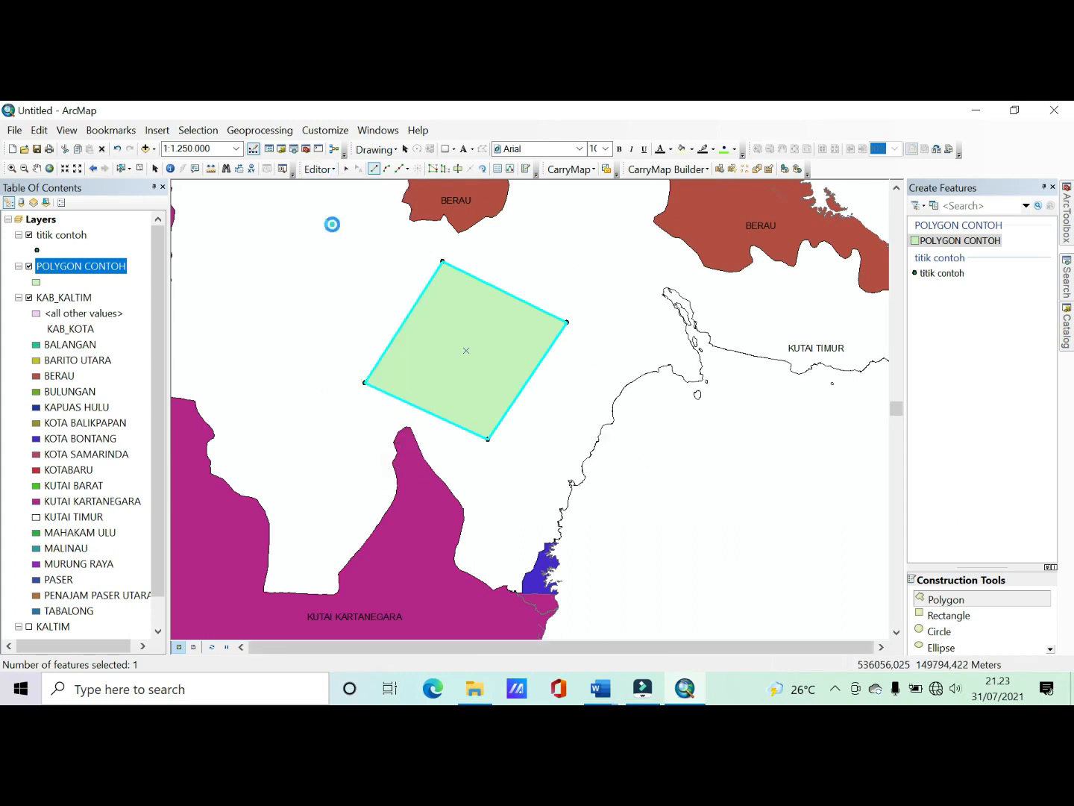
click(321, 169)
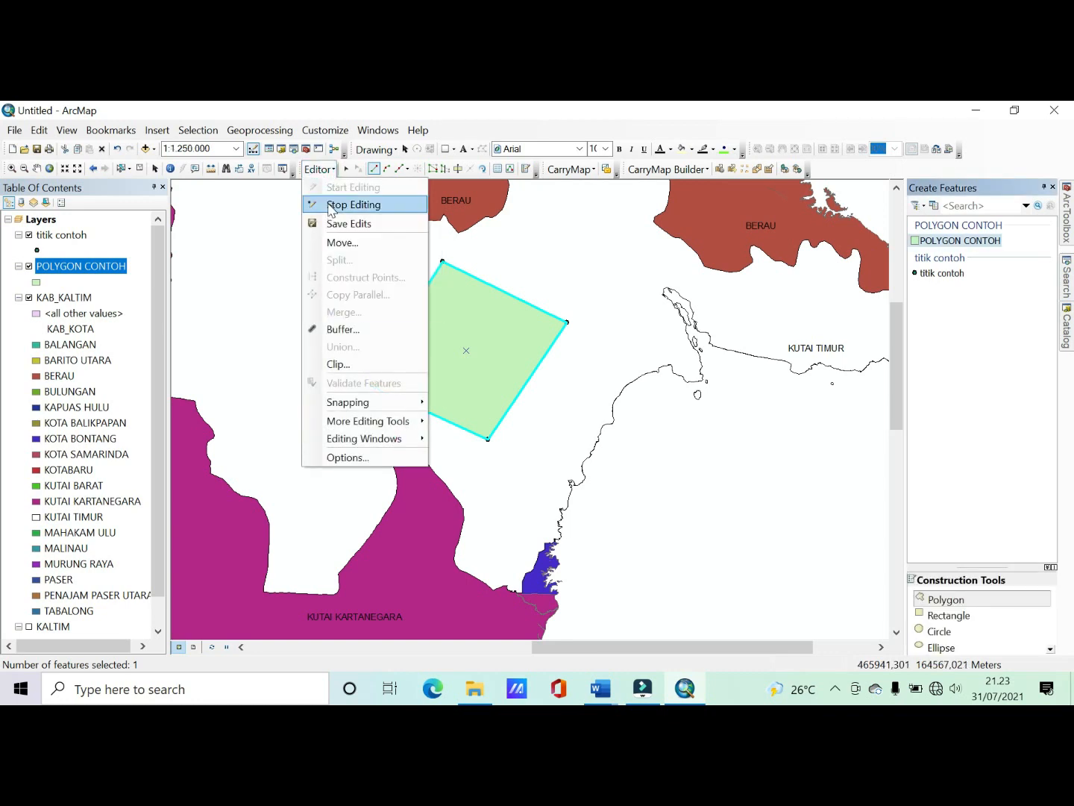
click(331, 206)
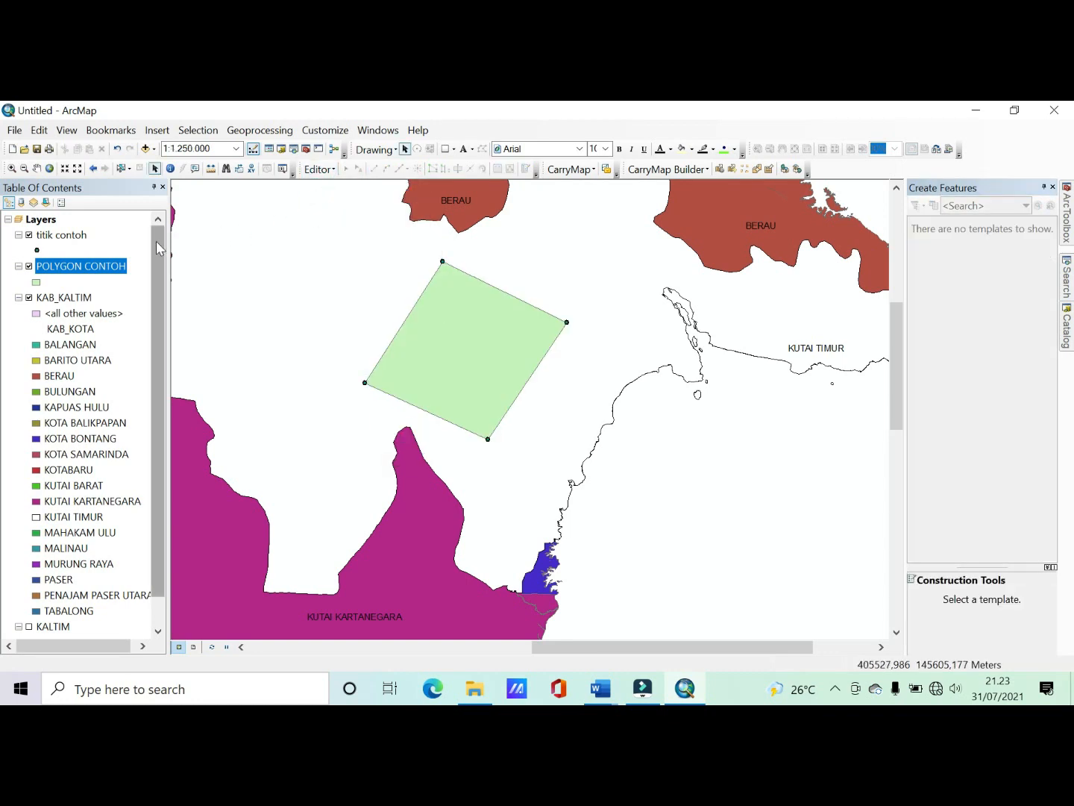
Step: View the attribute table of the titik contoh layer and close it
click(63, 235)
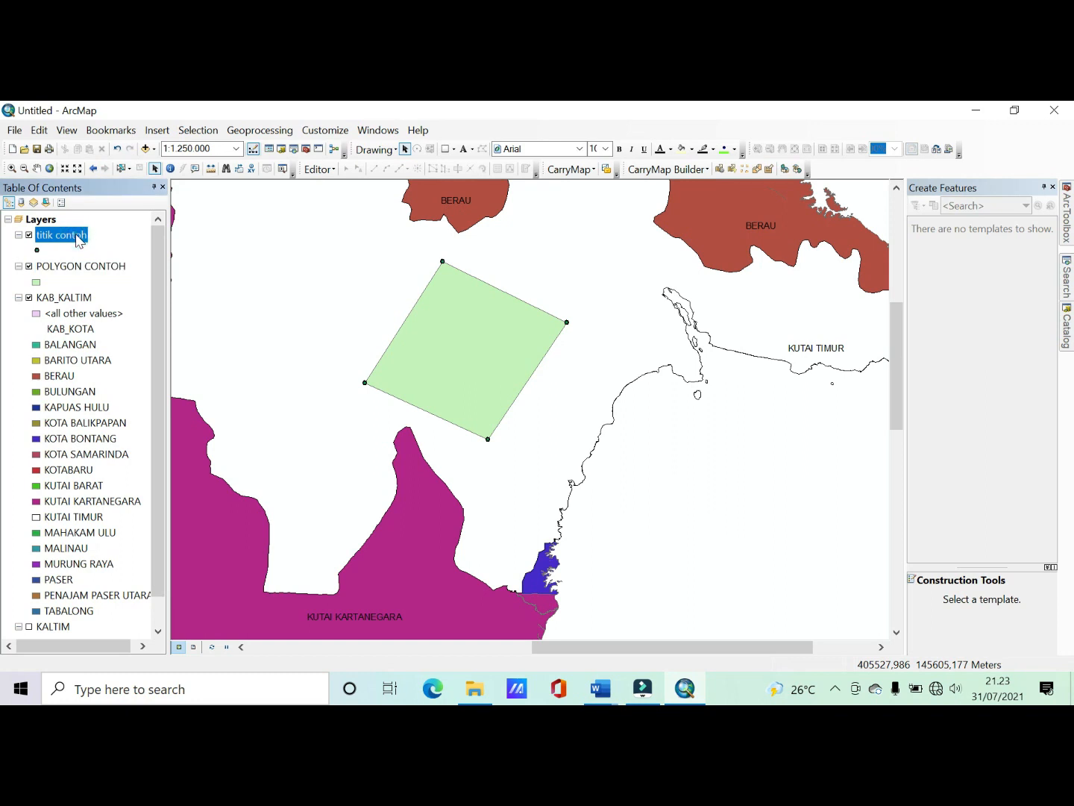
right_click(77, 239)
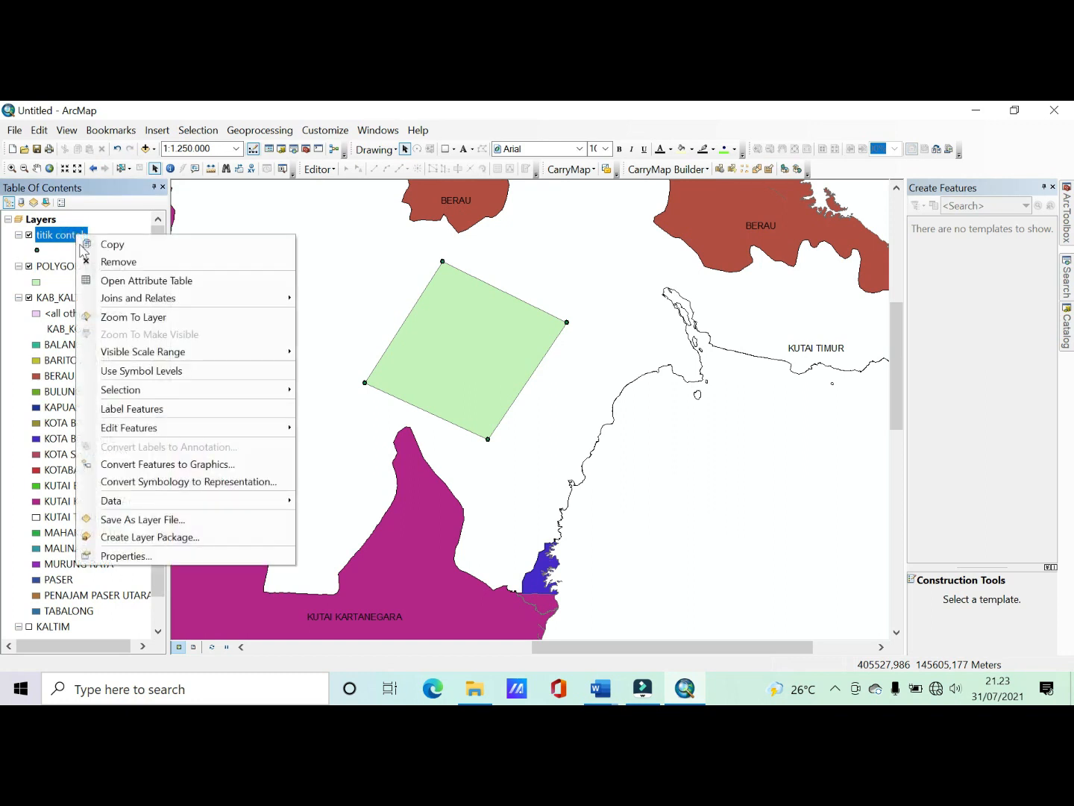
click(142, 281)
click(756, 214)
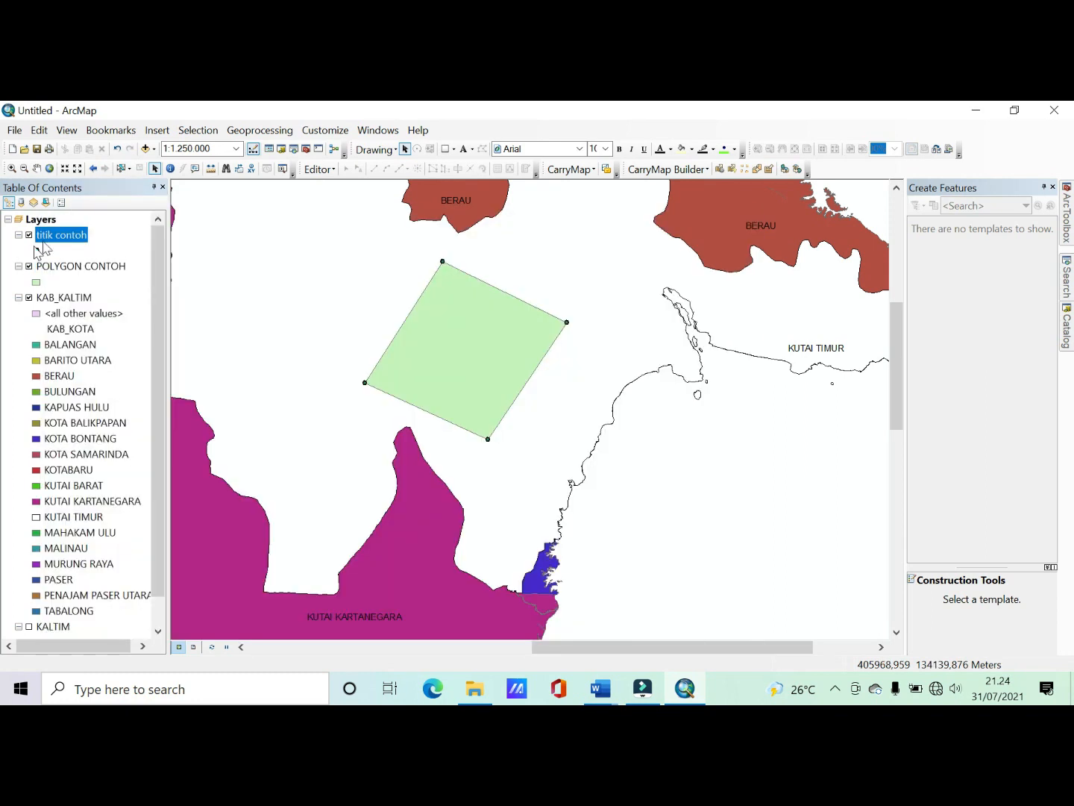
Step: Label the titik contoh points with the nama_titik field, accepting the default label placement
right_click(58, 236)
click(151, 561)
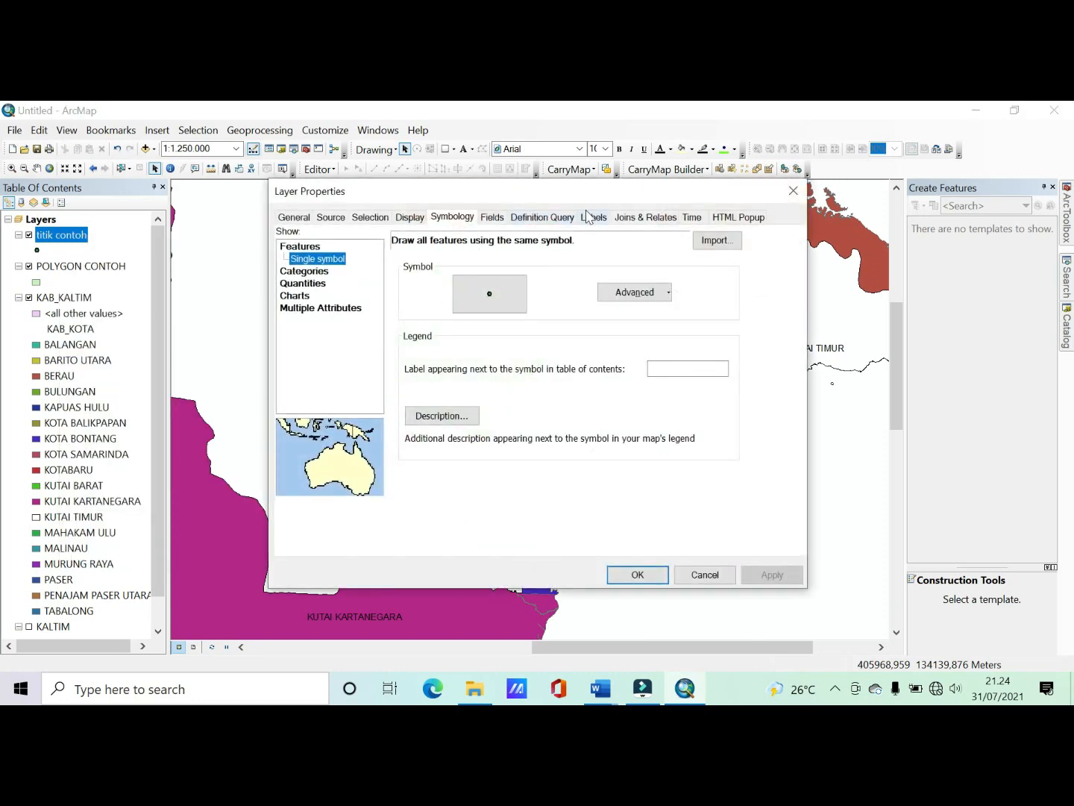
click(587, 216)
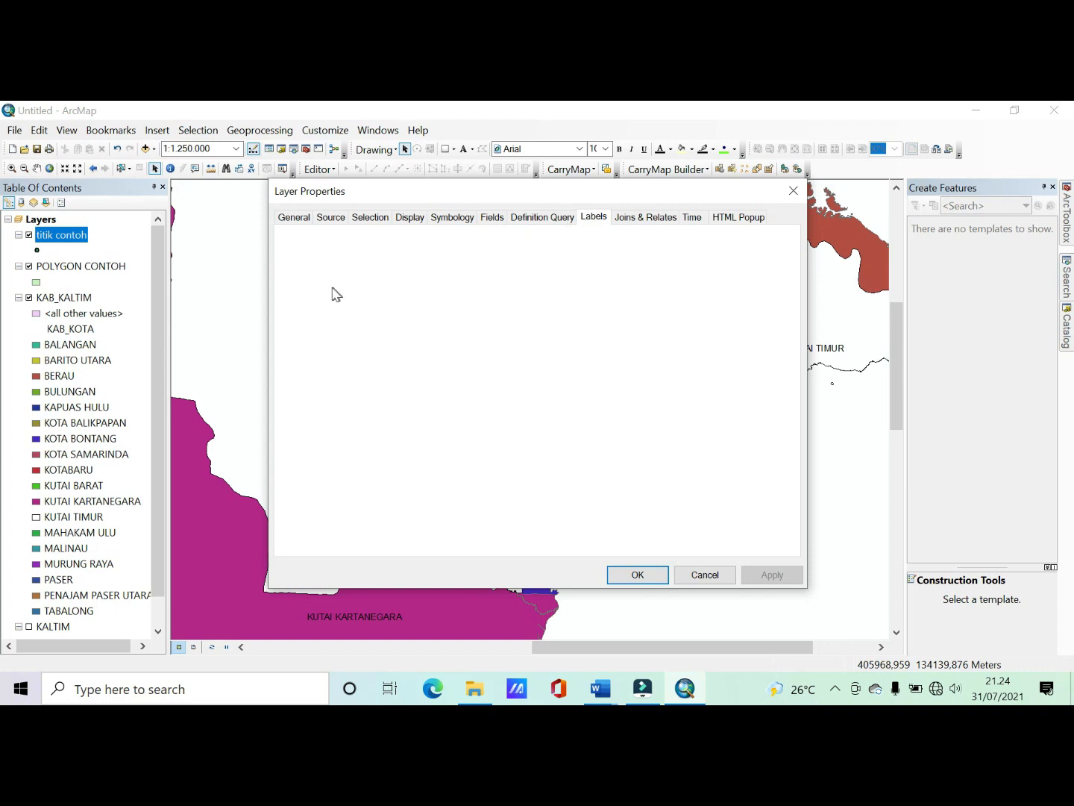
click(290, 238)
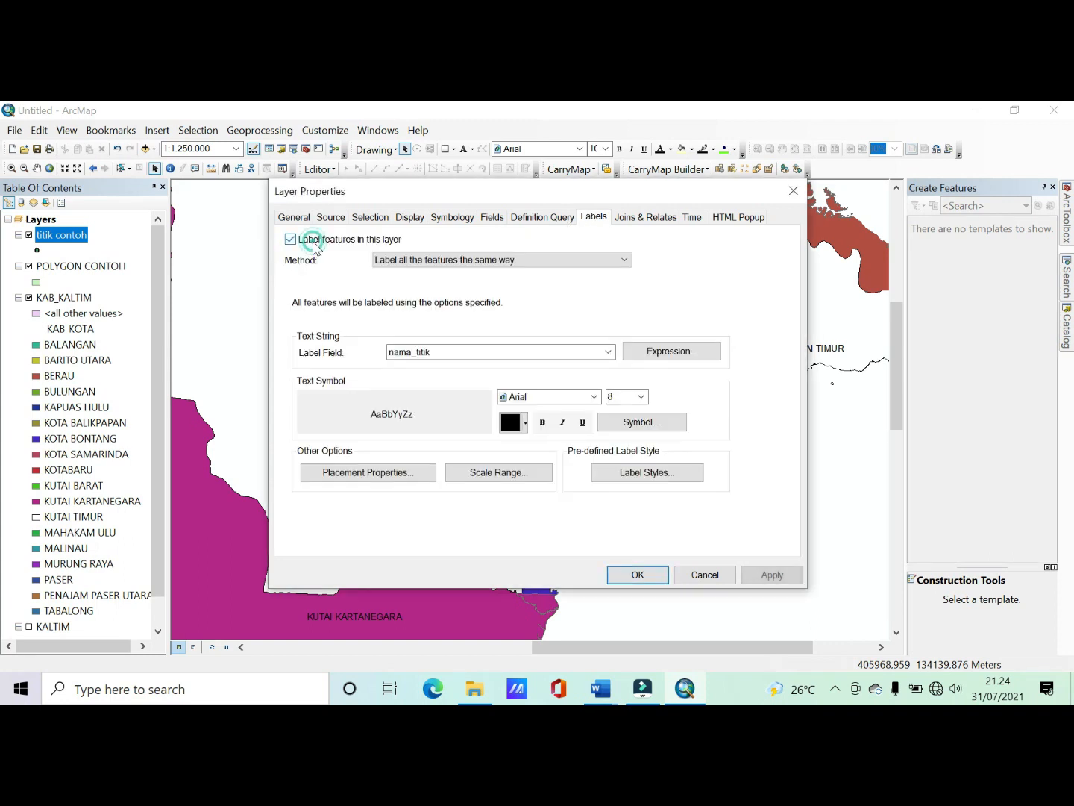
click(608, 353)
click(549, 386)
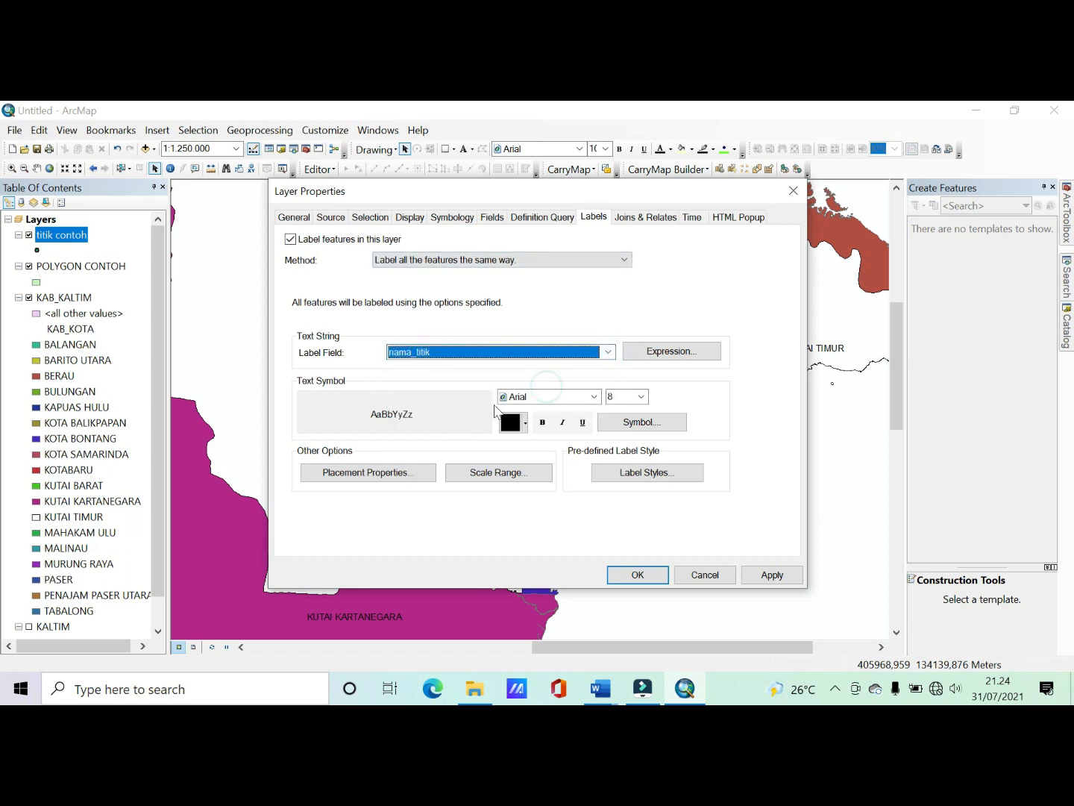
click(352, 476)
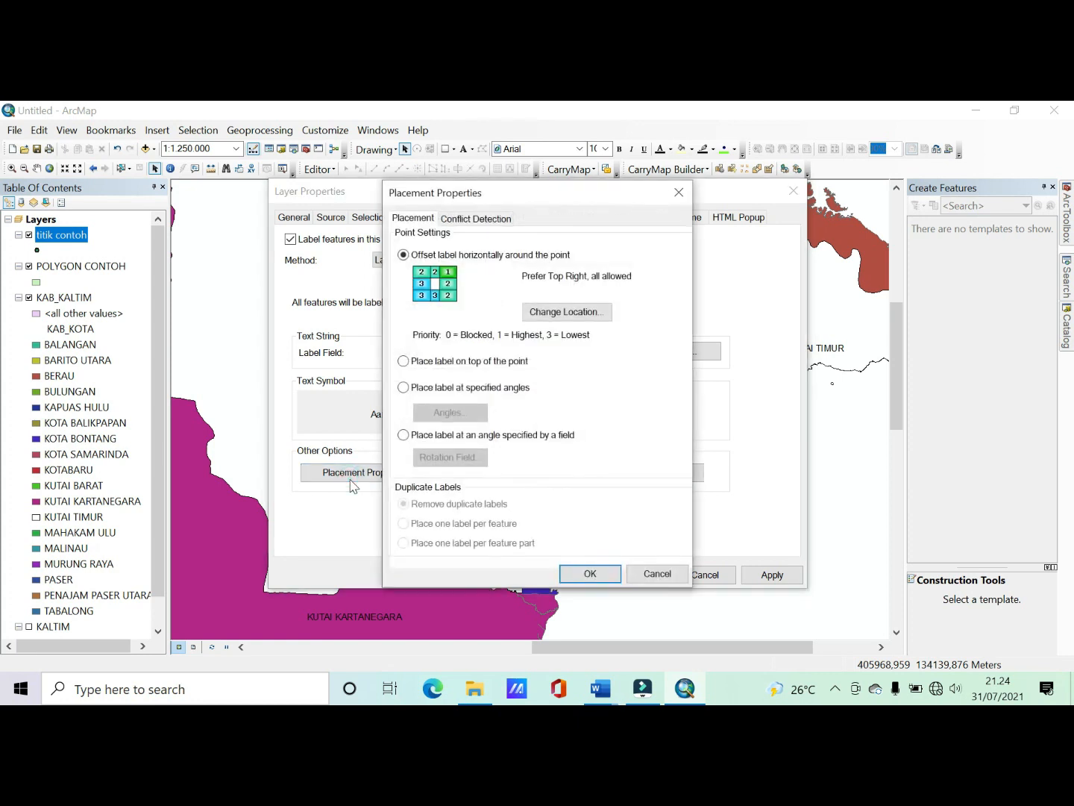
key(Return)
click(772, 574)
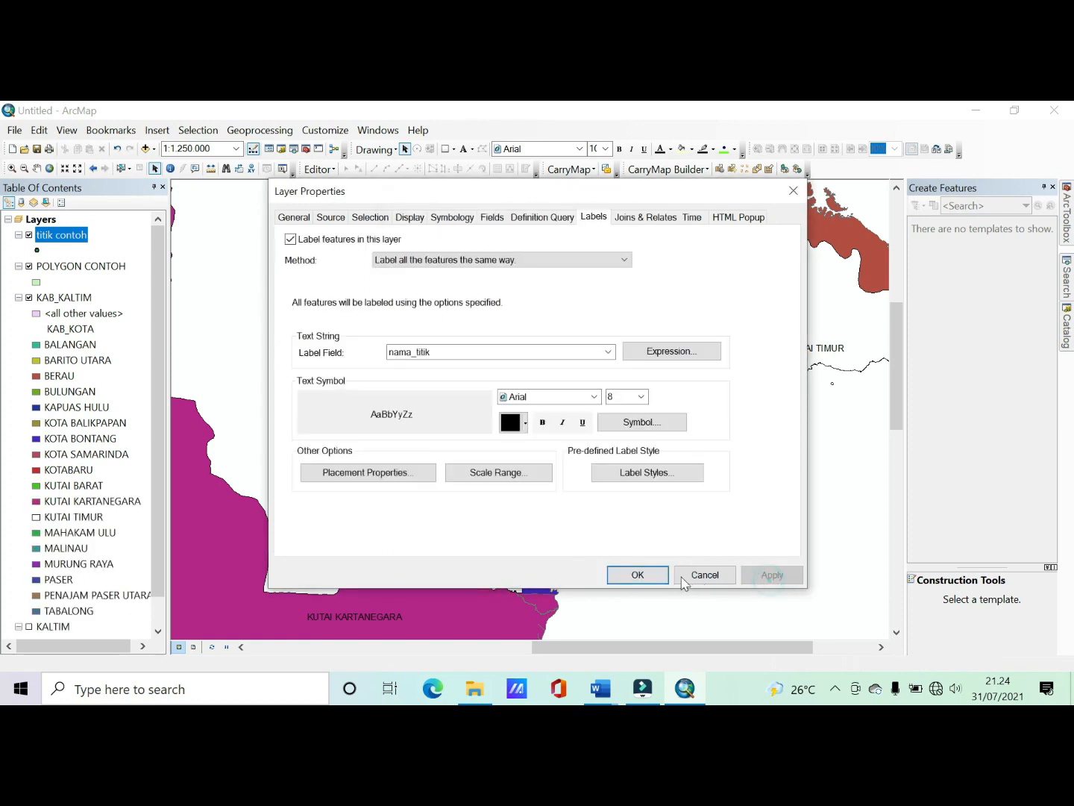
click(641, 576)
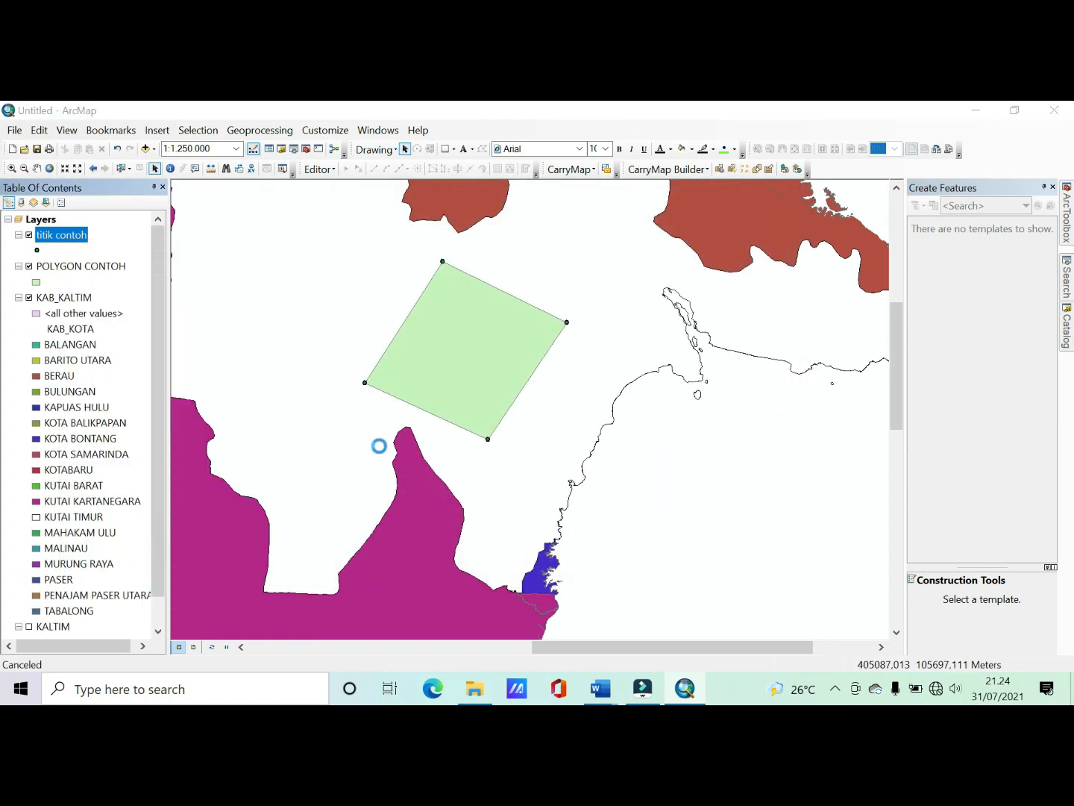
scroll(473, 373, up, 2)
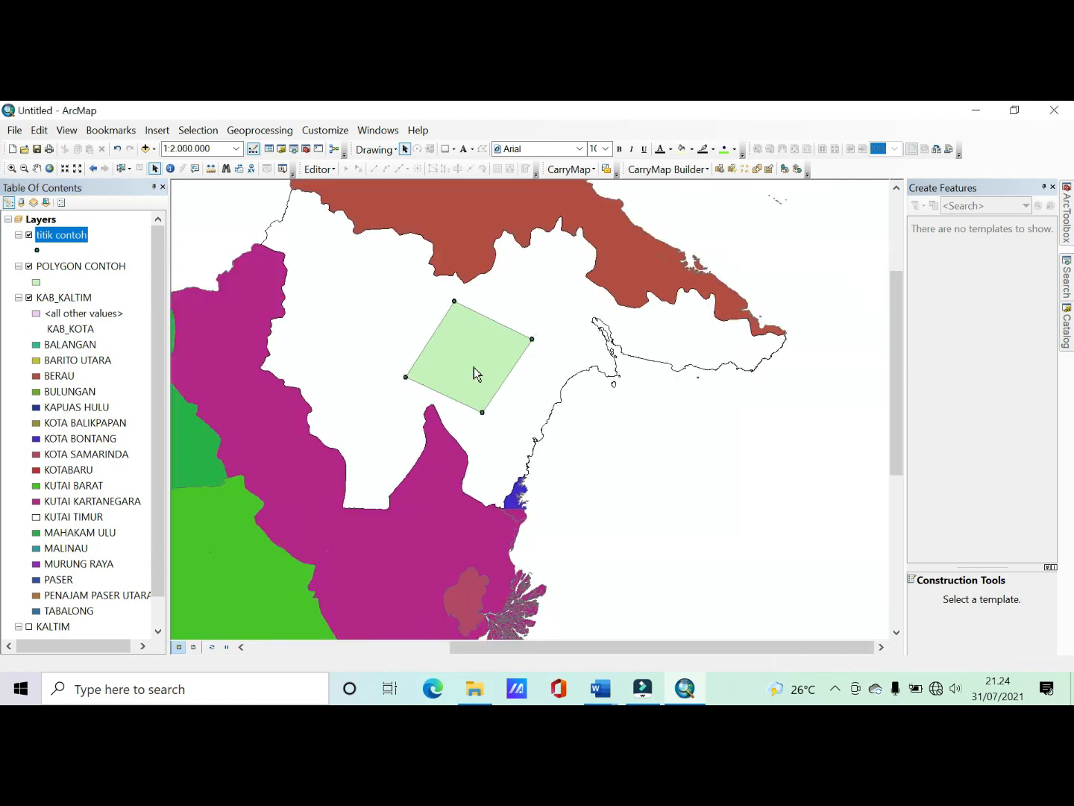
scroll(476, 373, down, 2)
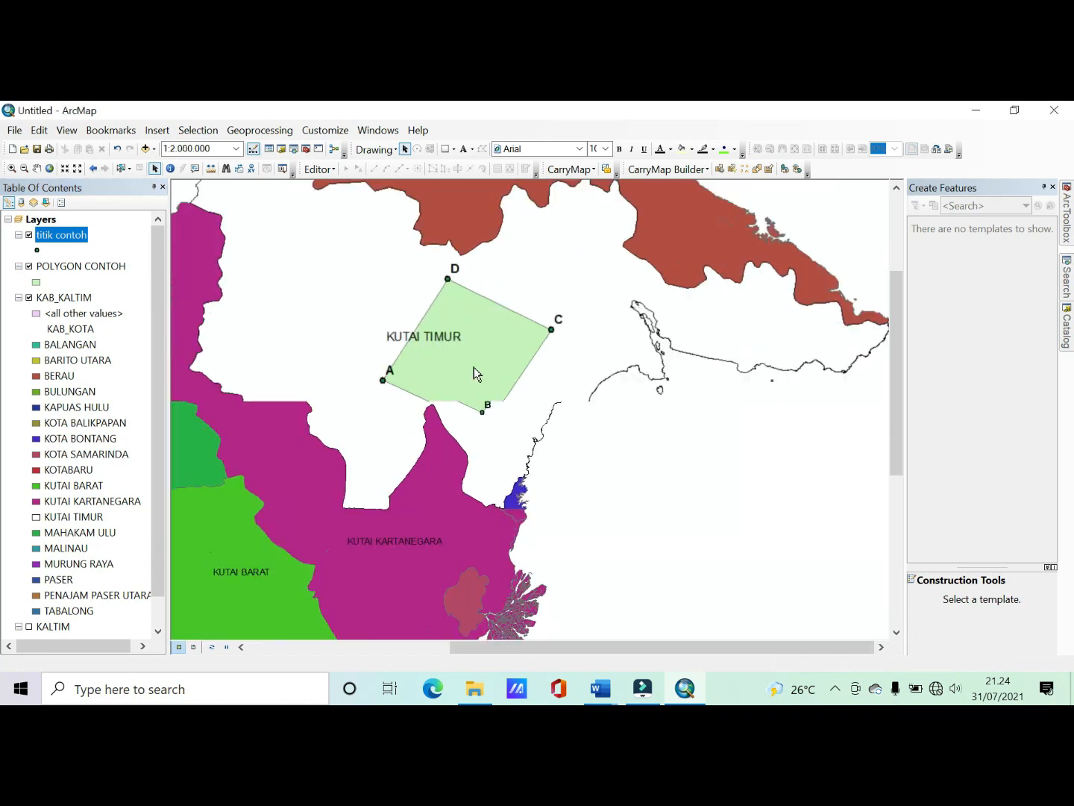
Step: Add a Text field named NAMA with length 50 to the POLYGON CONTOH attribute table
click(111, 270)
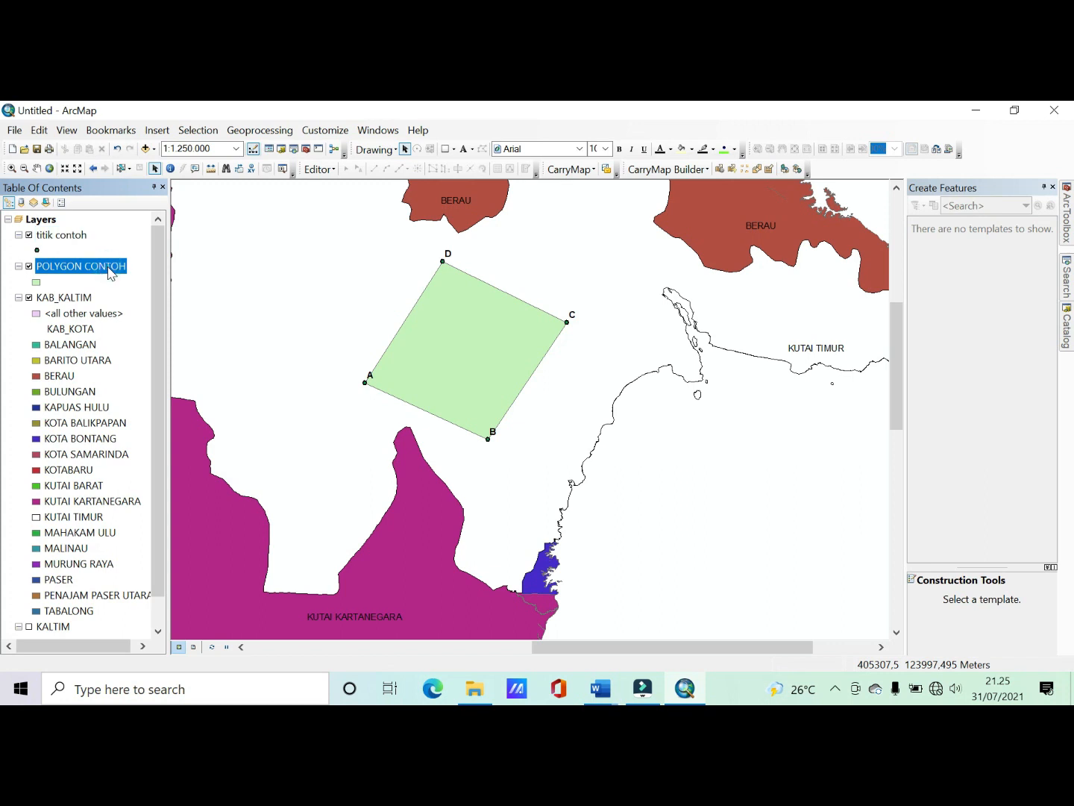
right_click(108, 267)
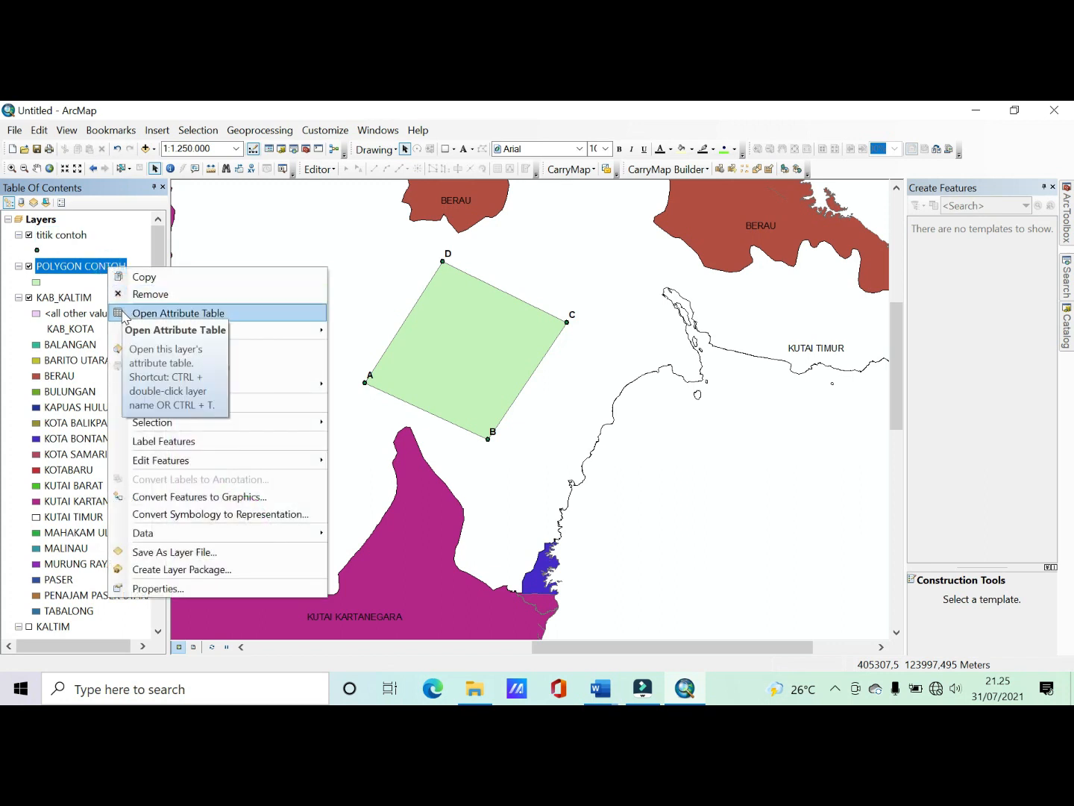
click(125, 314)
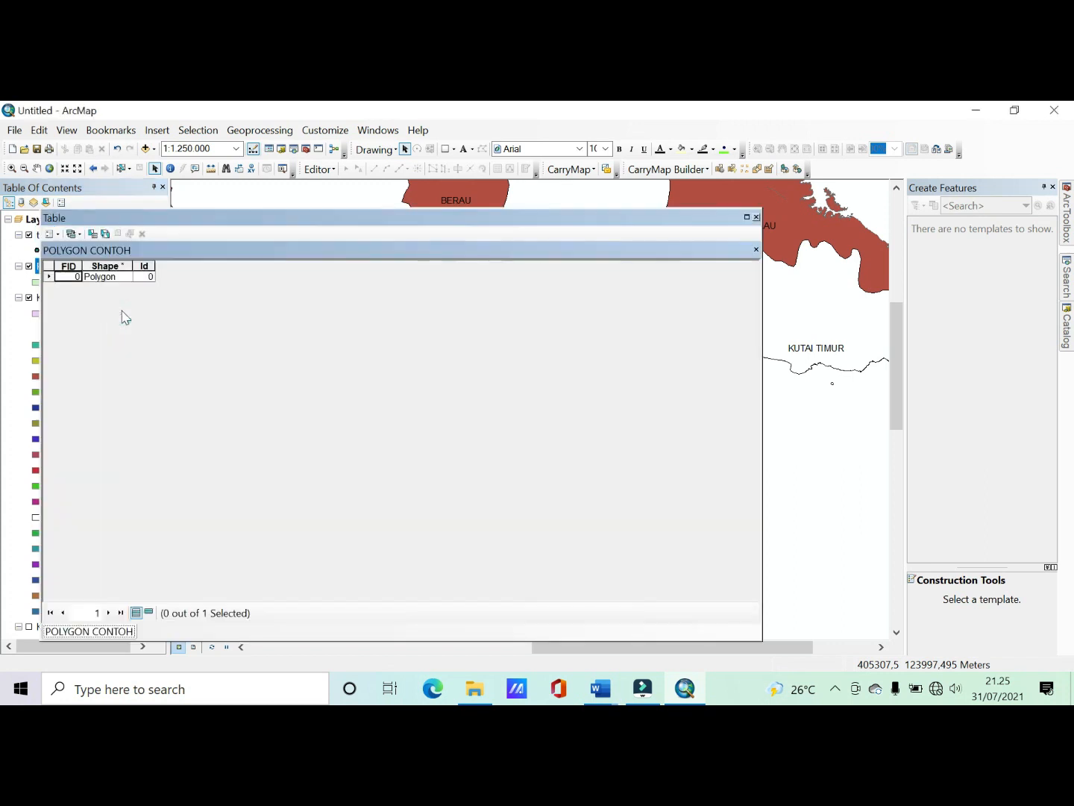
click(58, 232)
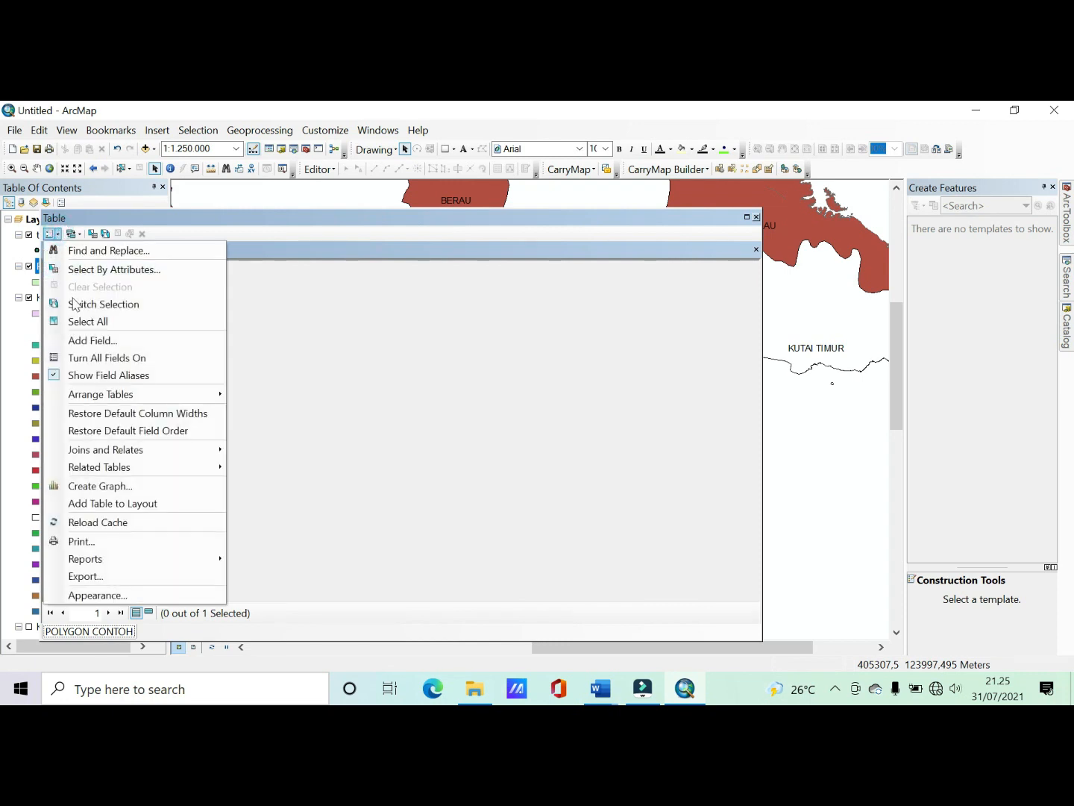
click(83, 339)
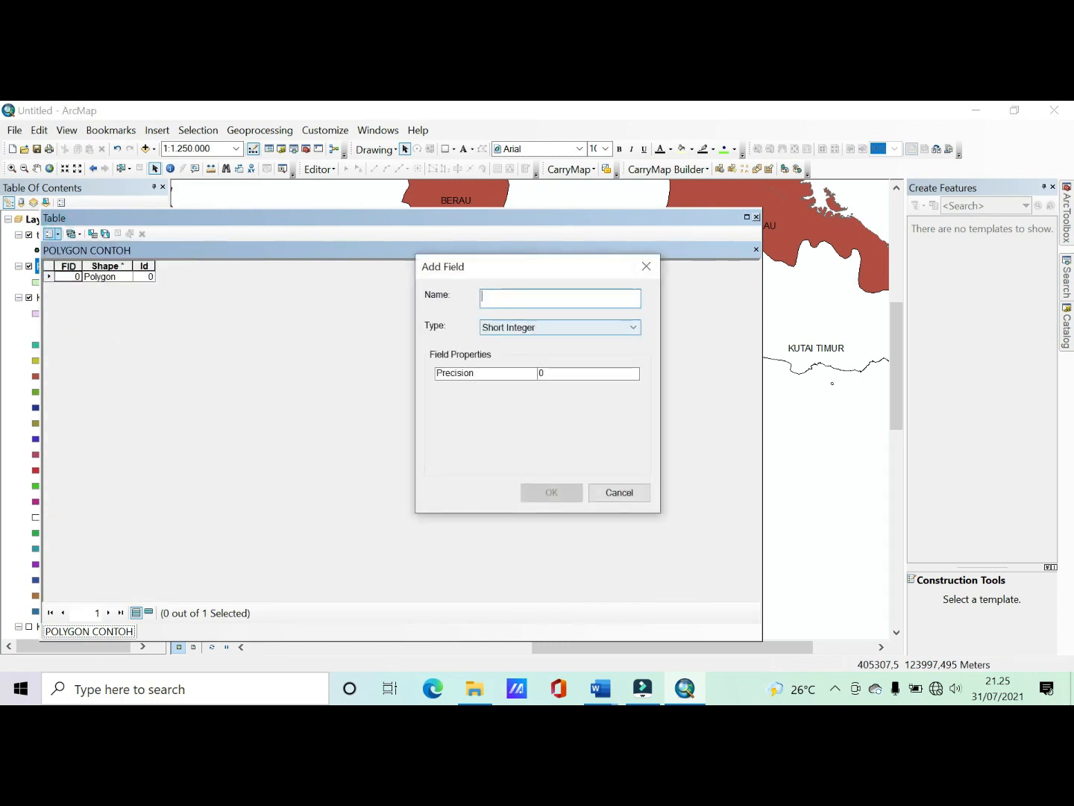
text(NAMA)
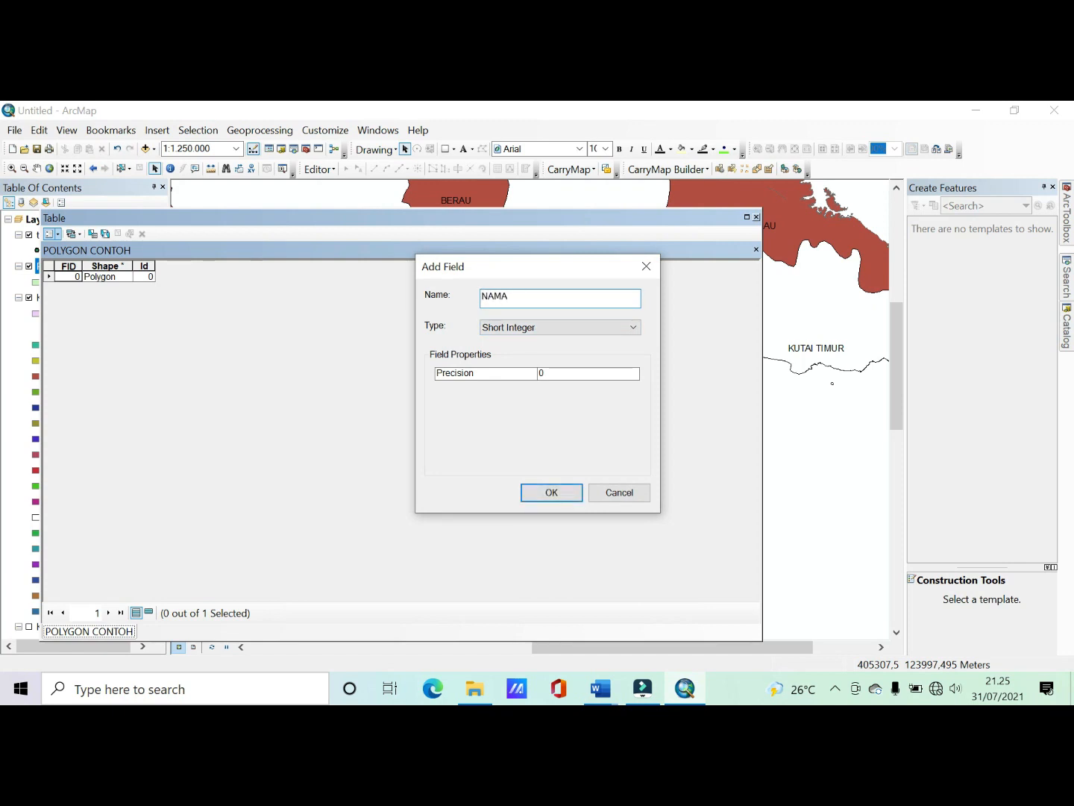
click(567, 328)
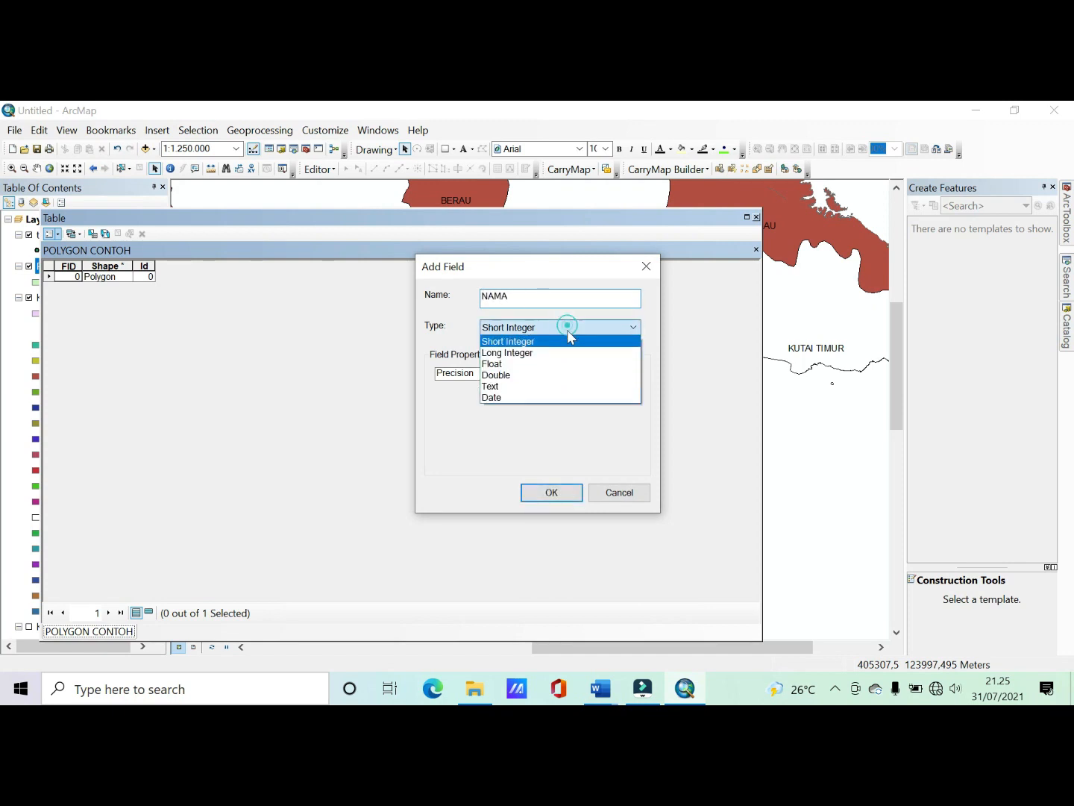
click(547, 386)
click(551, 493)
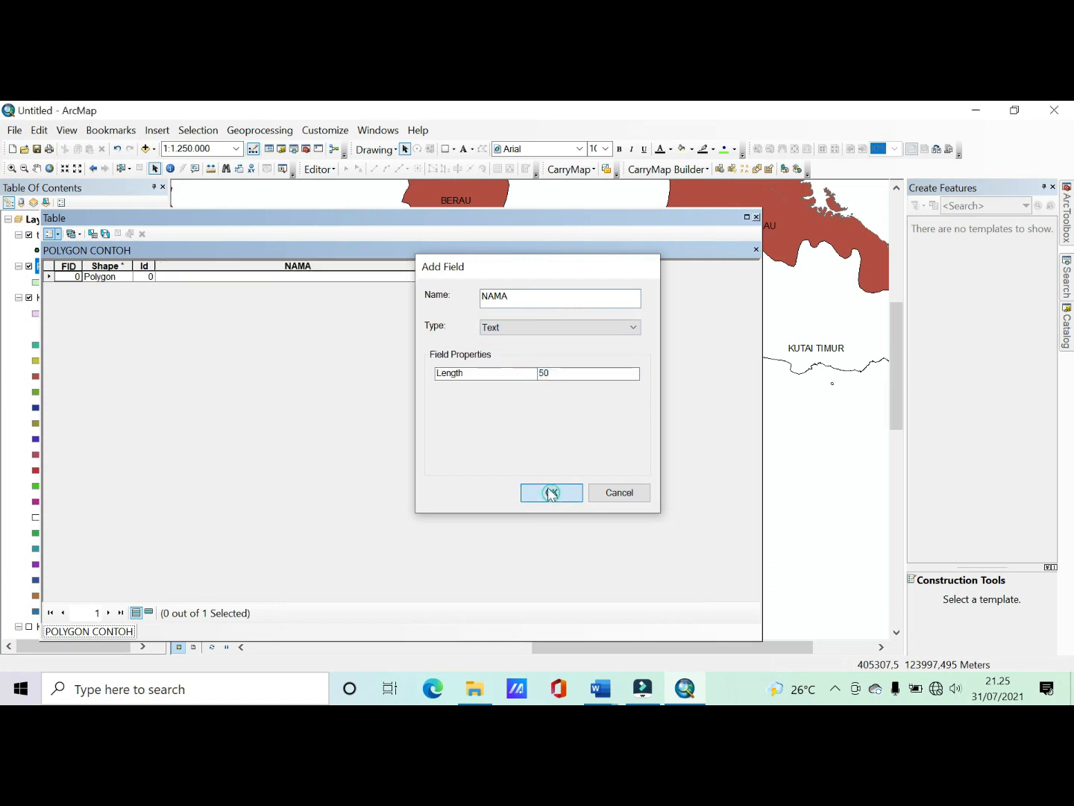
Step: Start adding another field to the POLYGON CONTOH attribute table
click(58, 235)
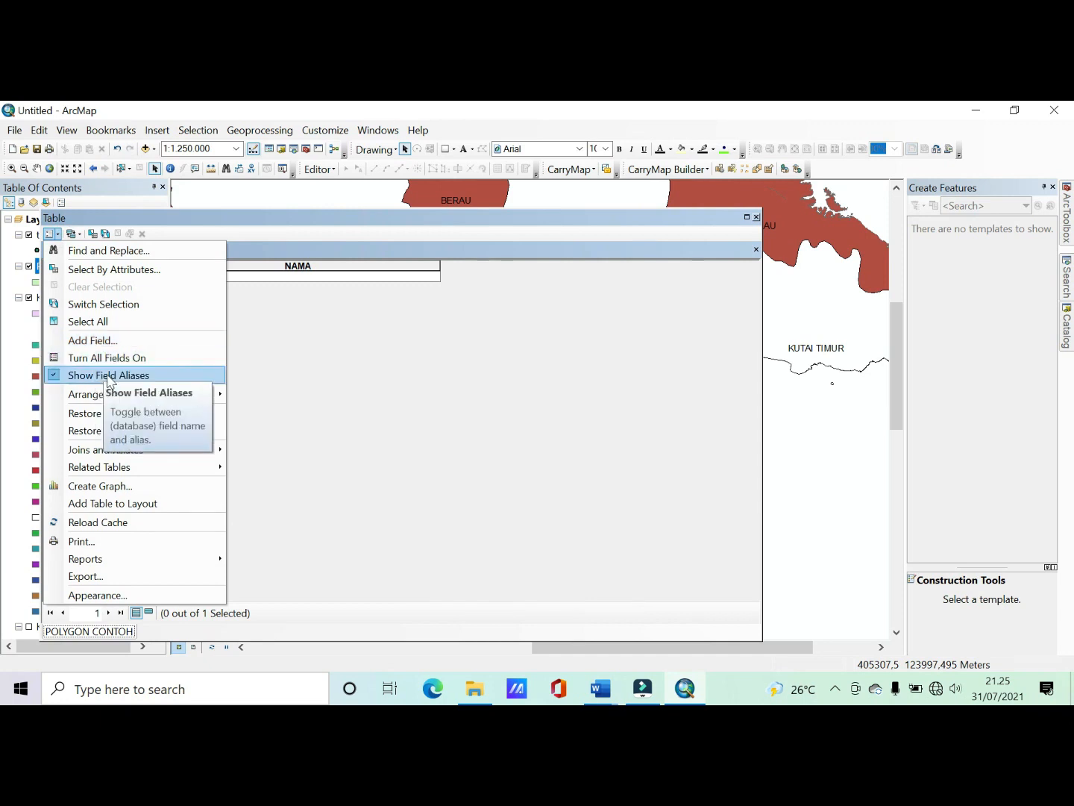
click(124, 340)
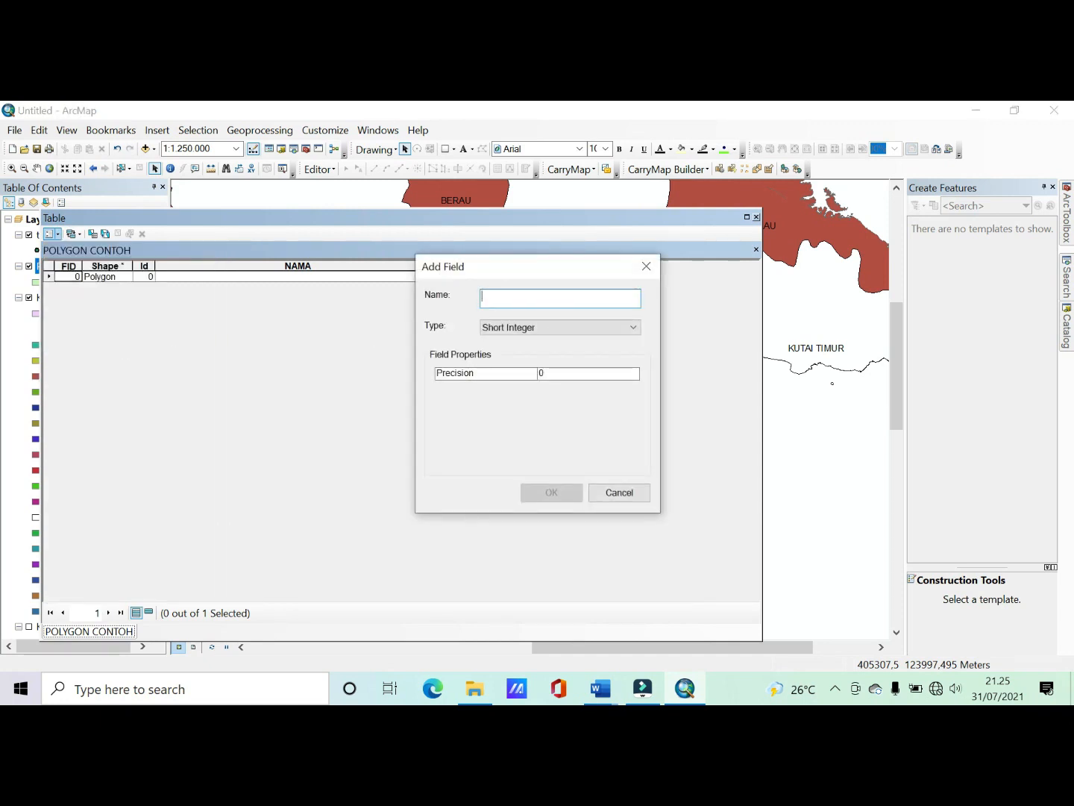
text(K)
key(BackSpace)
text(pan)
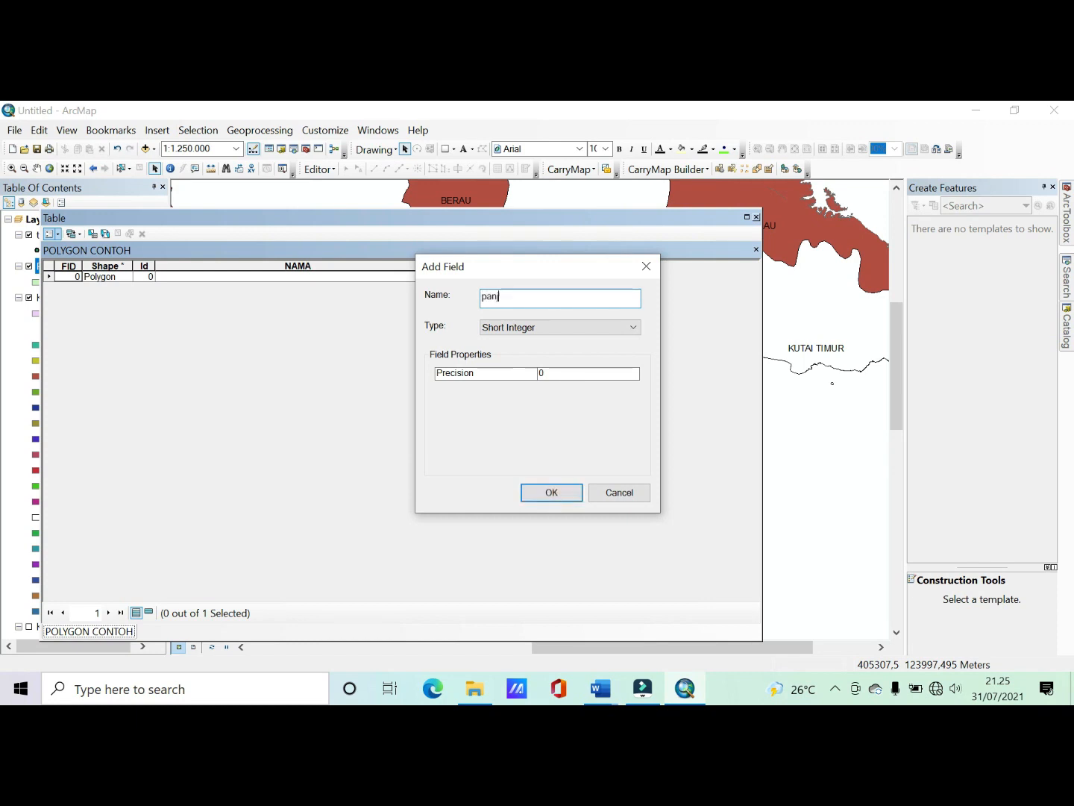
text(jang)
key(BackSpace)
key(BackSpace)
key(BackSpace)
key(BackSpace)
key(BackSpace)
key(BackSpace)
key(BackSpace)
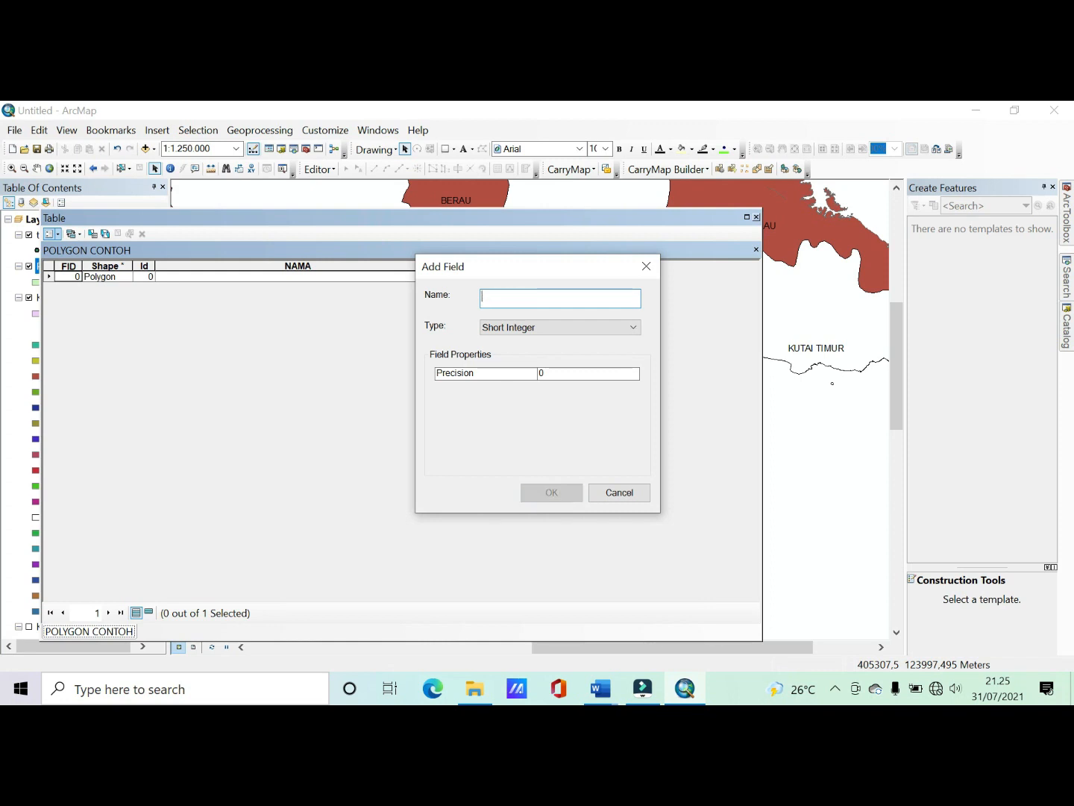
Step: Add a Double field named keliling to the POLYGON CONTOH attribute table
text(kel)
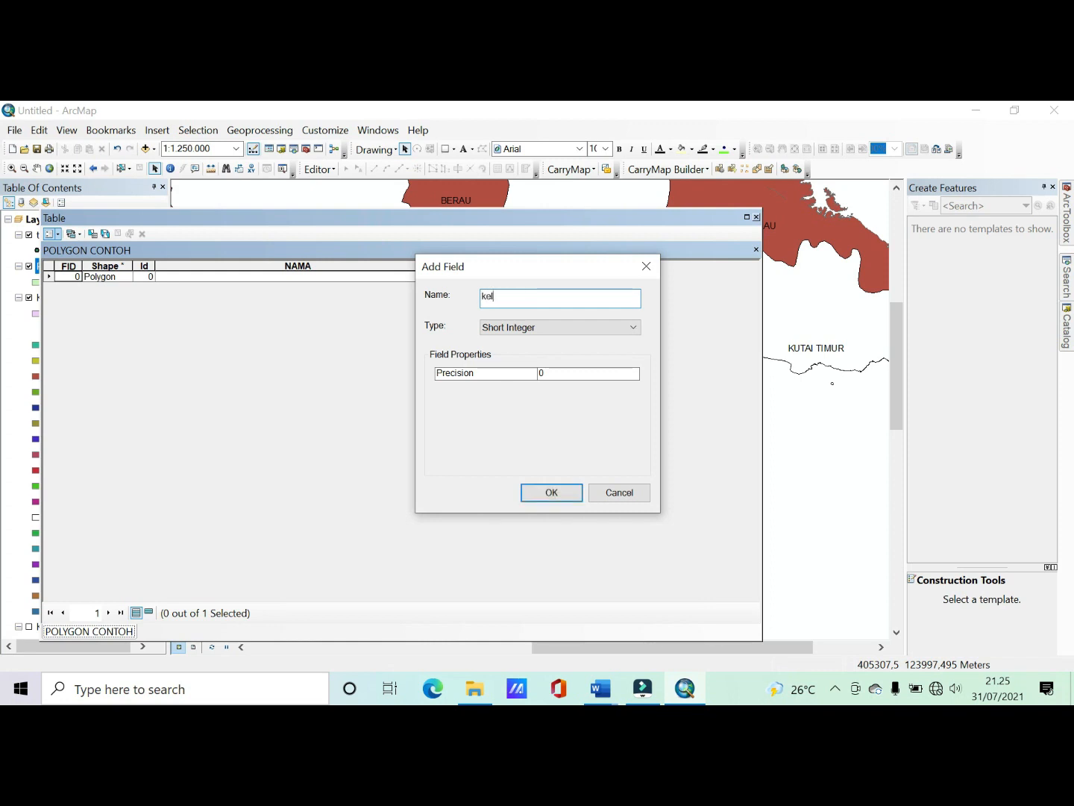
text(iling)
click(574, 326)
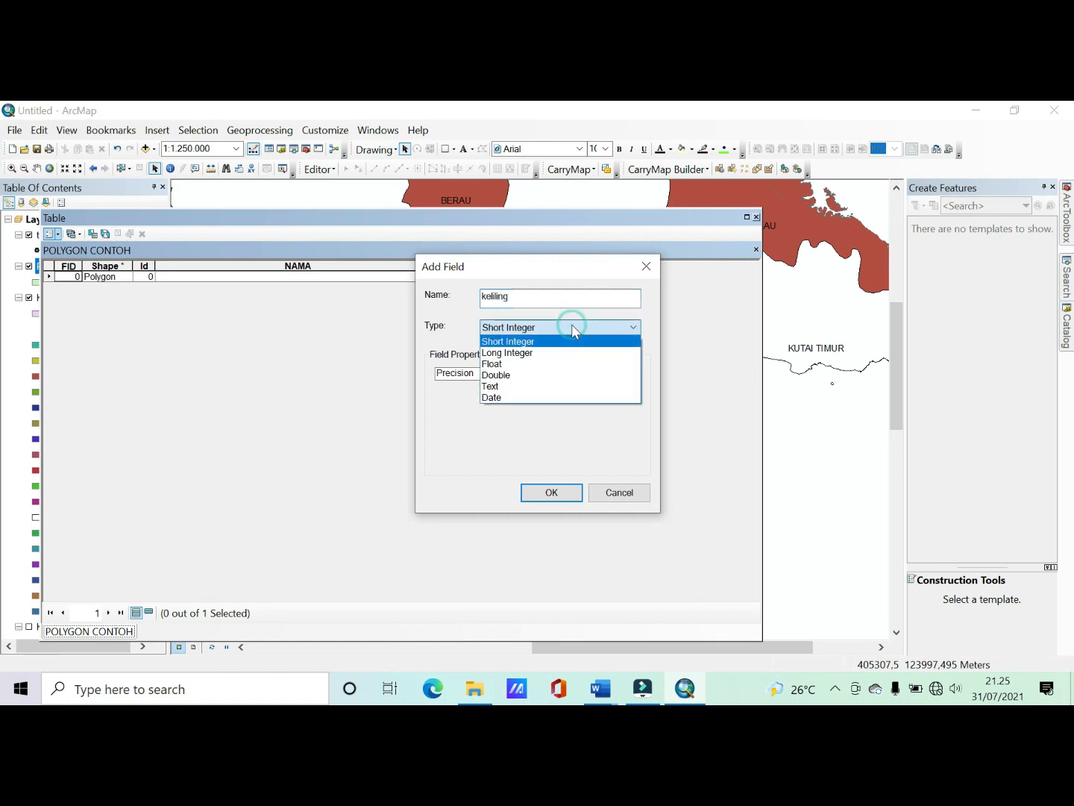
click(547, 375)
click(549, 495)
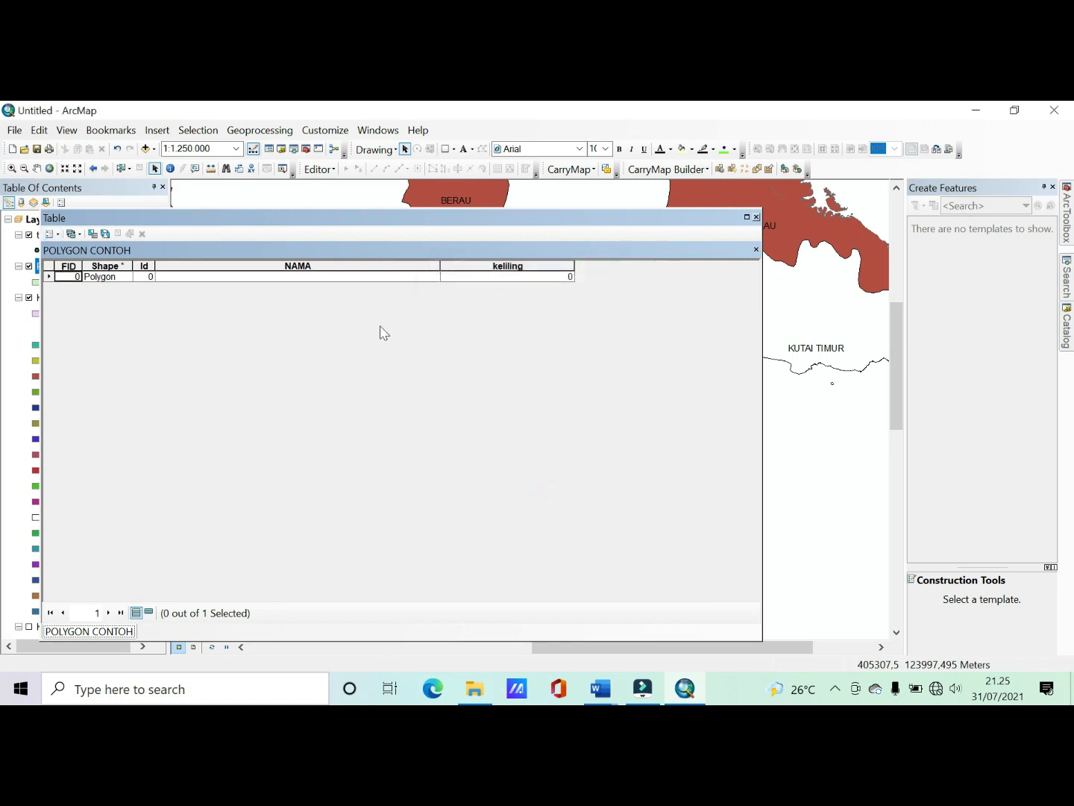
Step: Add a Double field named luas to the POLYGON CONTOH attribute table
click(58, 234)
click(76, 340)
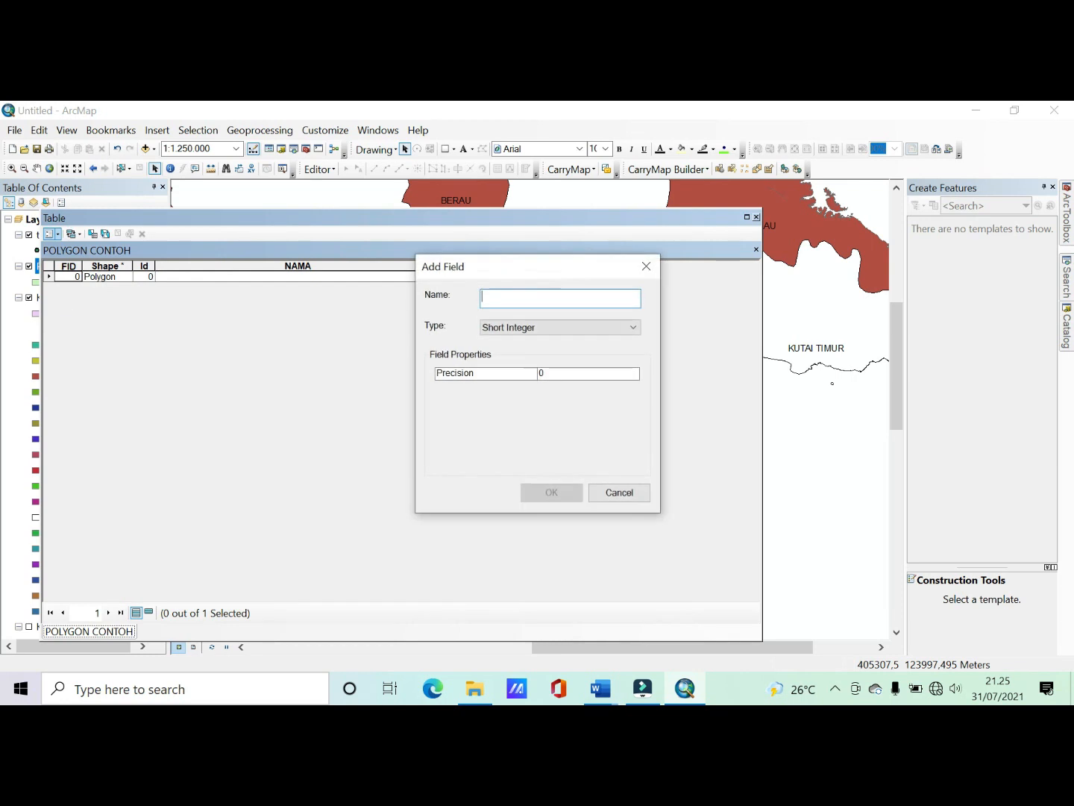
text(luas)
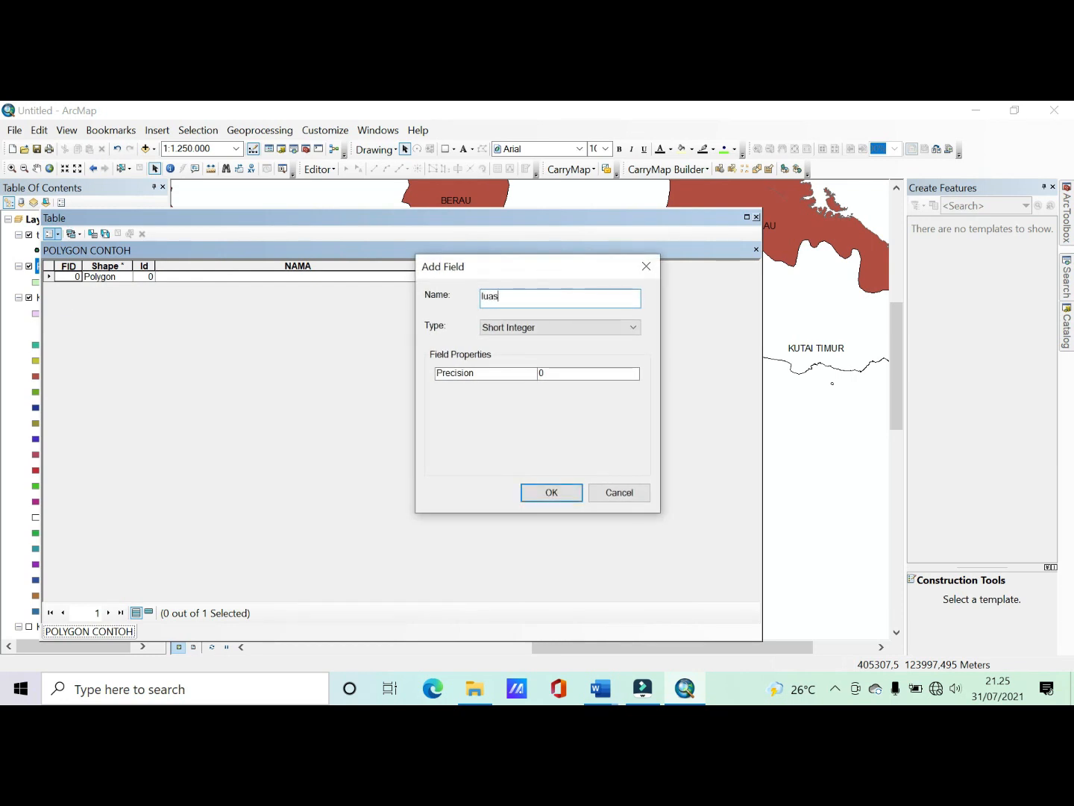
click(573, 327)
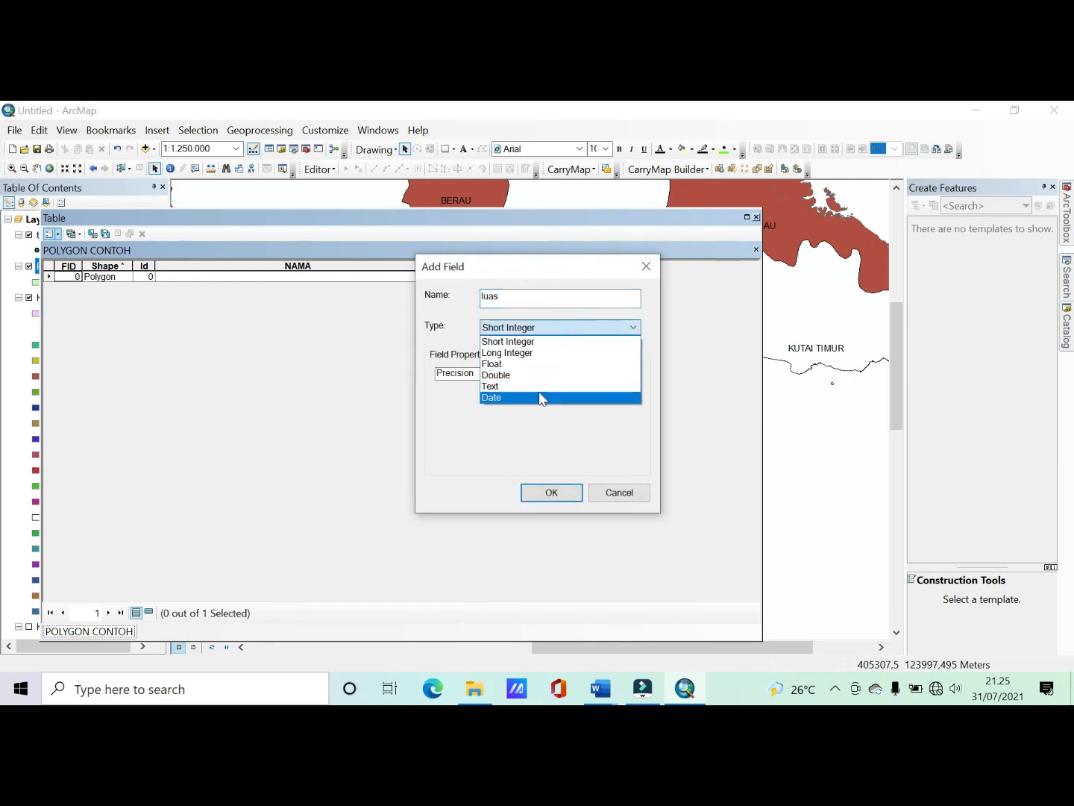
click(541, 374)
click(551, 492)
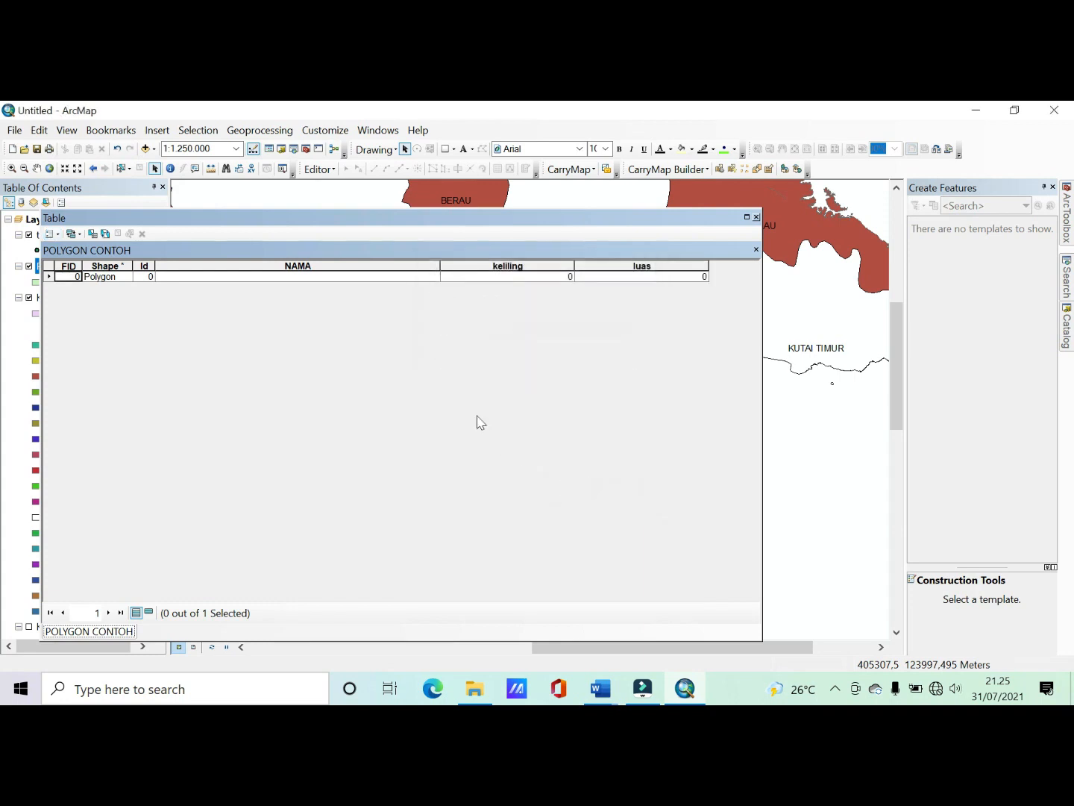
Step: Start an edit session on the POLYGON CONTOH layer and enter "tanah A" as the polygon's NAMA value
click(386, 276)
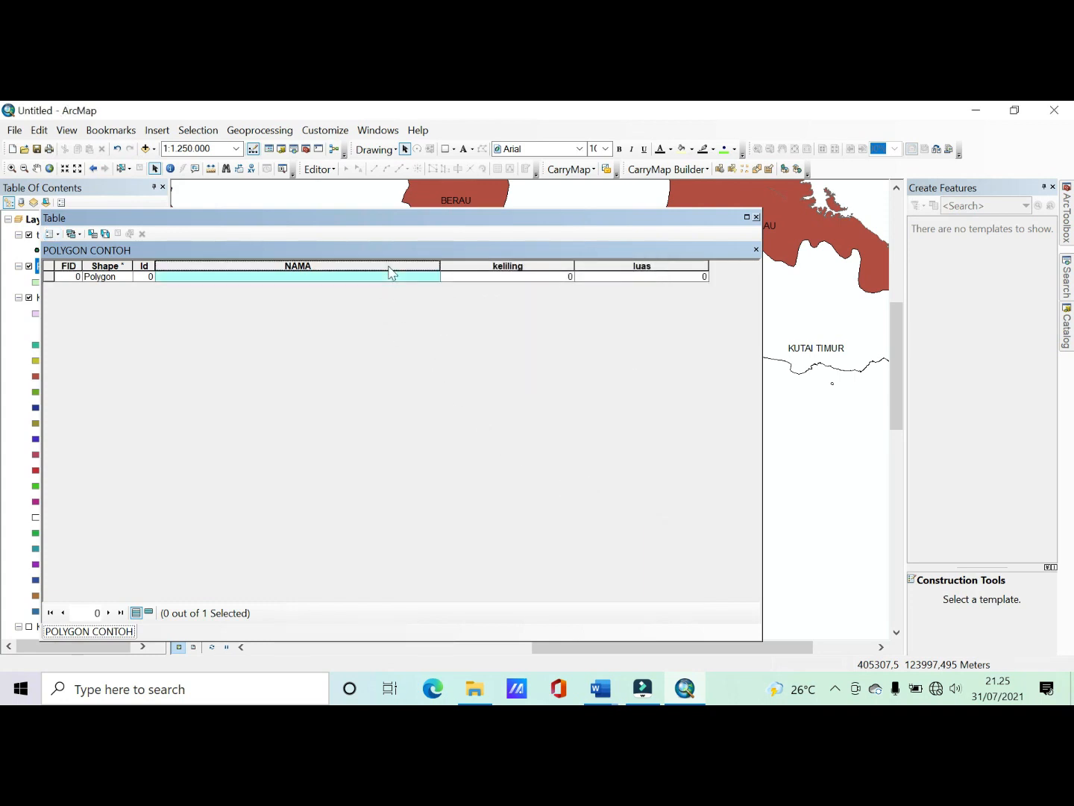
click(382, 276)
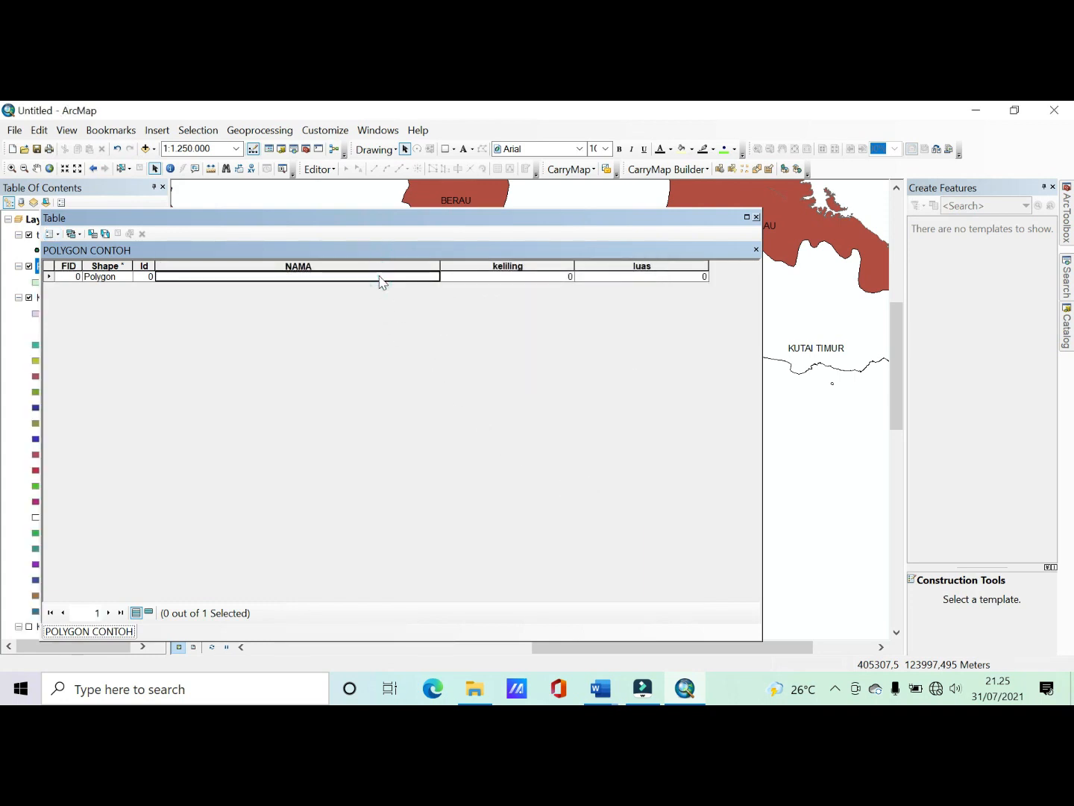
click(318, 169)
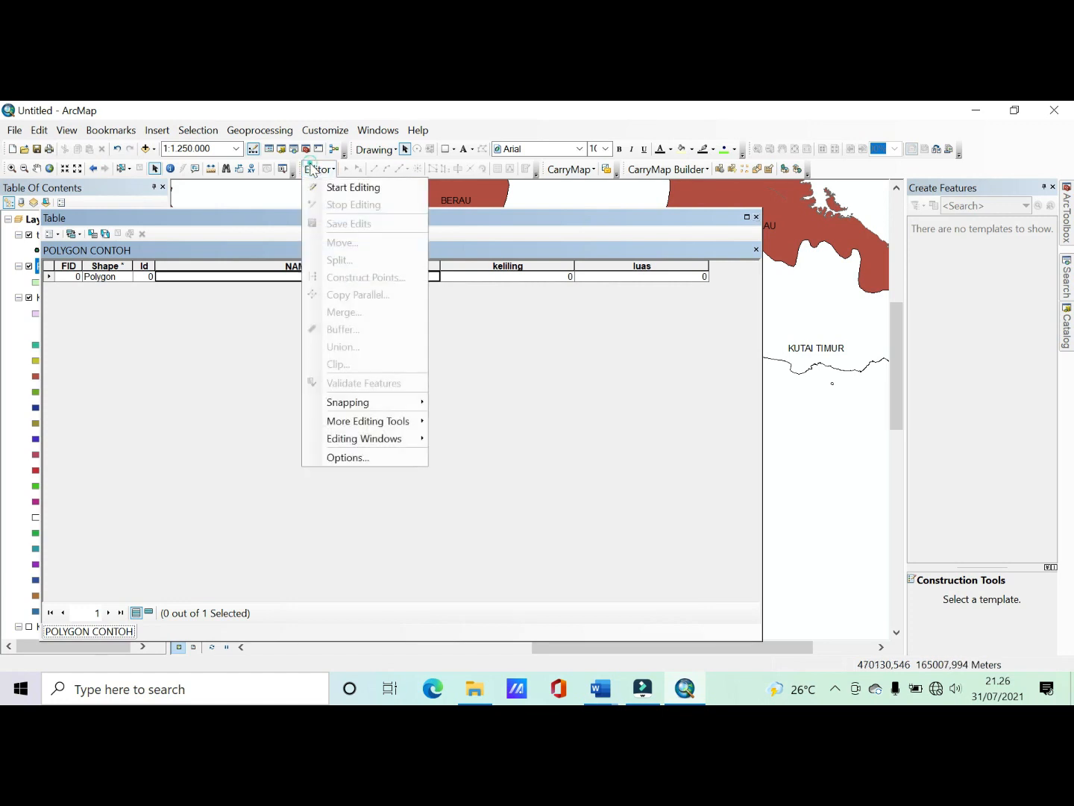
click(322, 185)
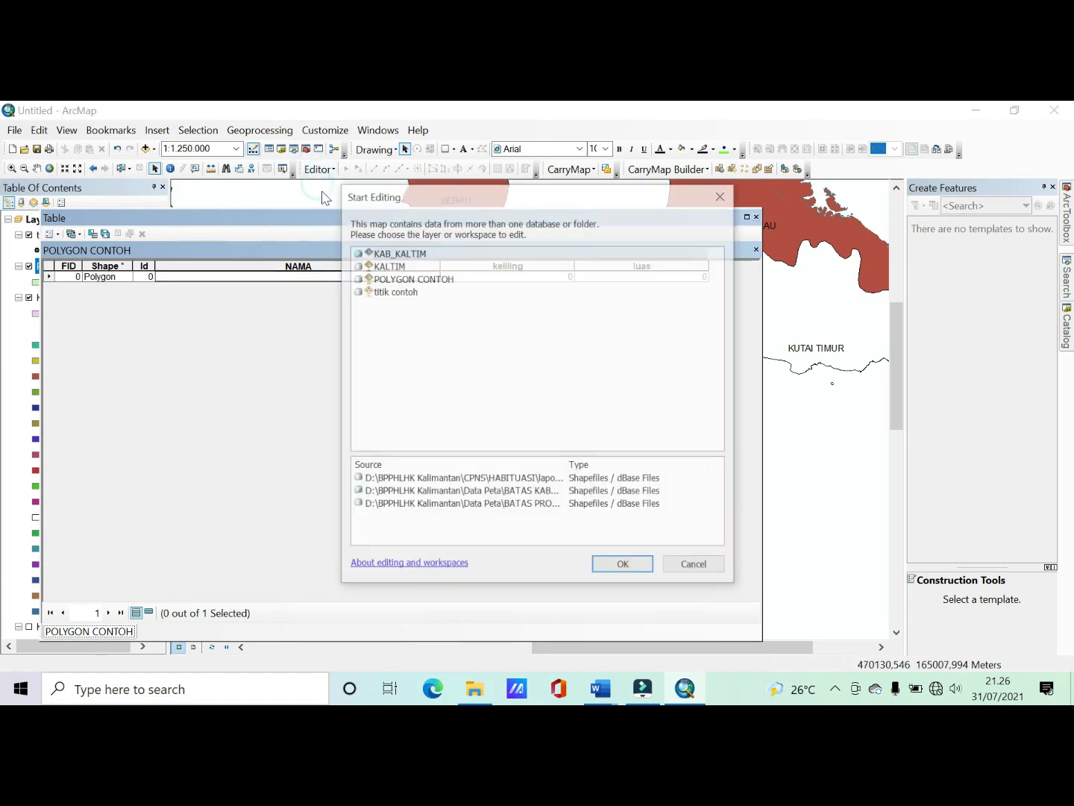
click(405, 278)
click(623, 566)
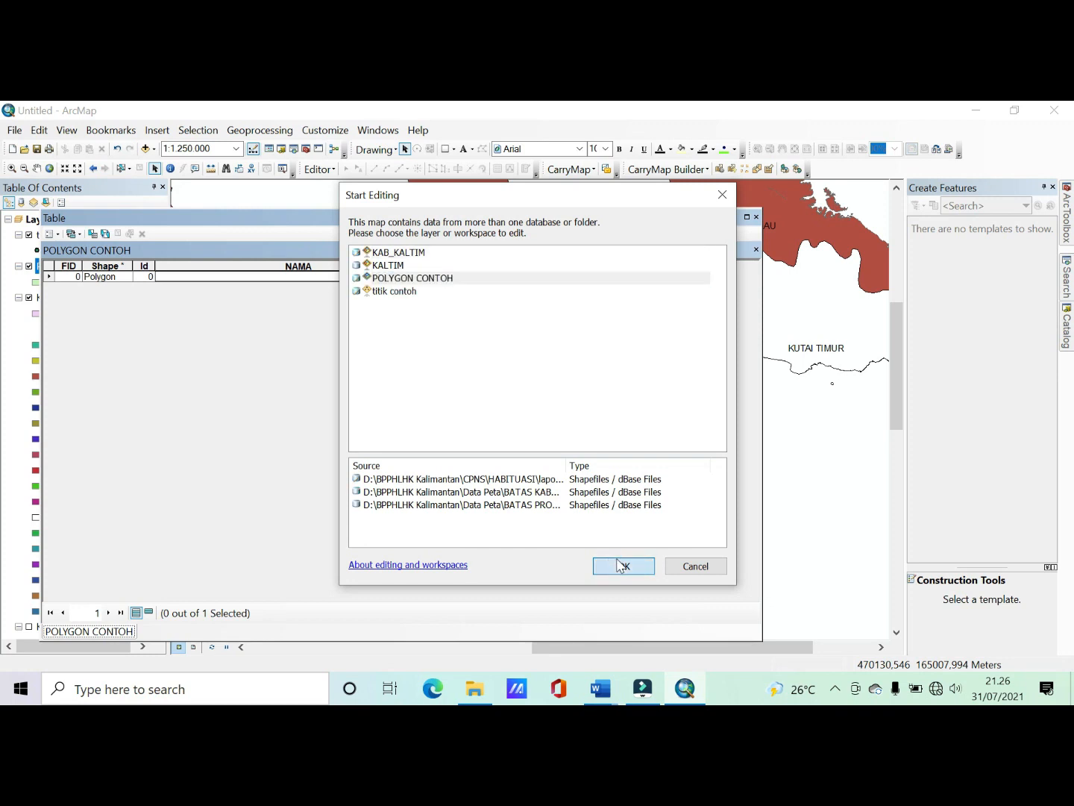
click(628, 568)
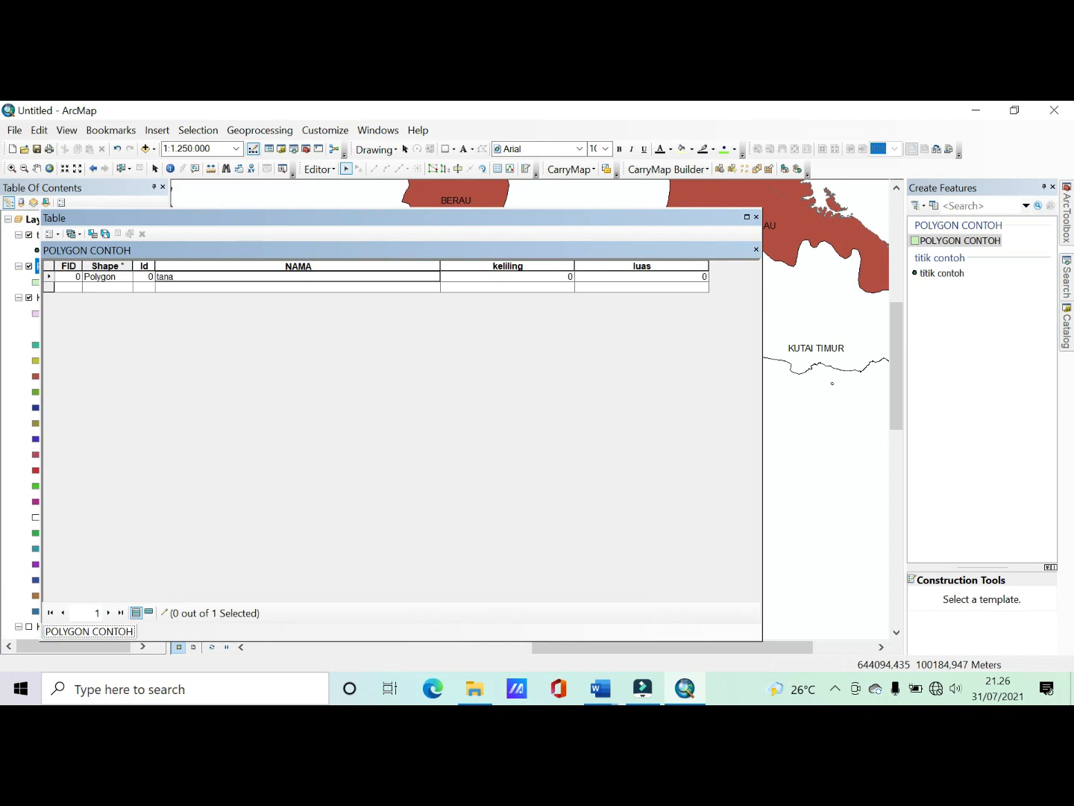
text(A)
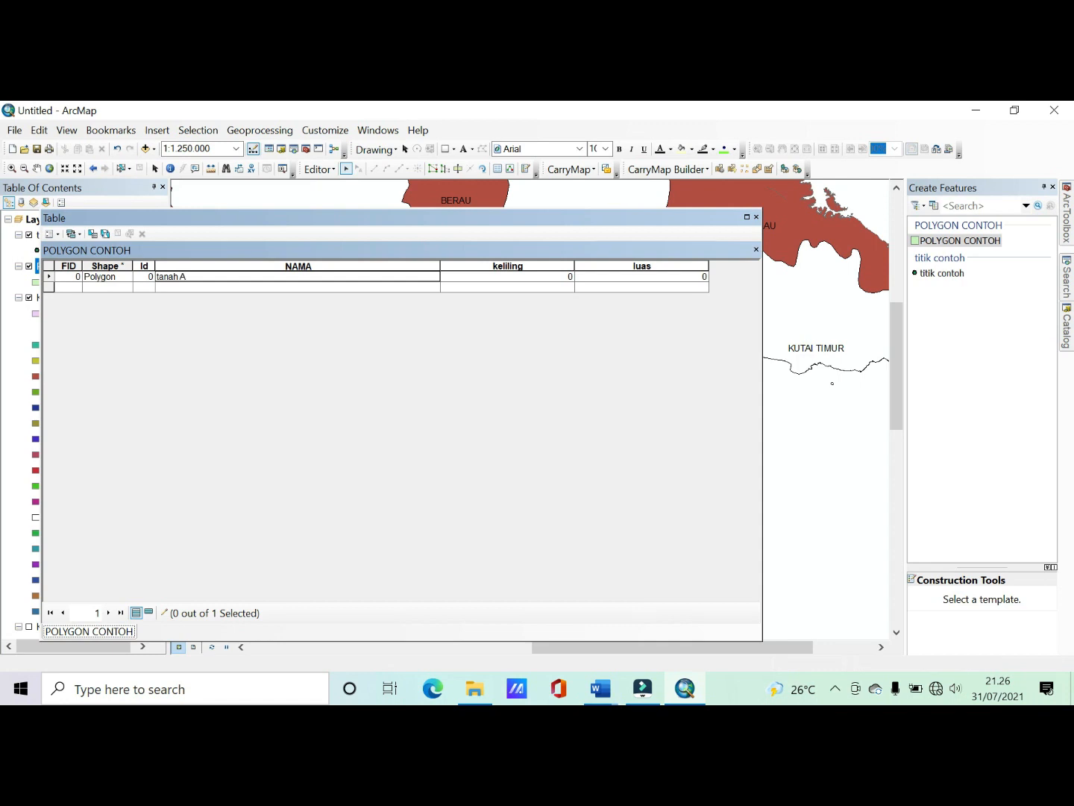
Step: Save the attribute edits to POLYGON CONTOH and end the edit session
click(318, 170)
click(338, 224)
click(324, 170)
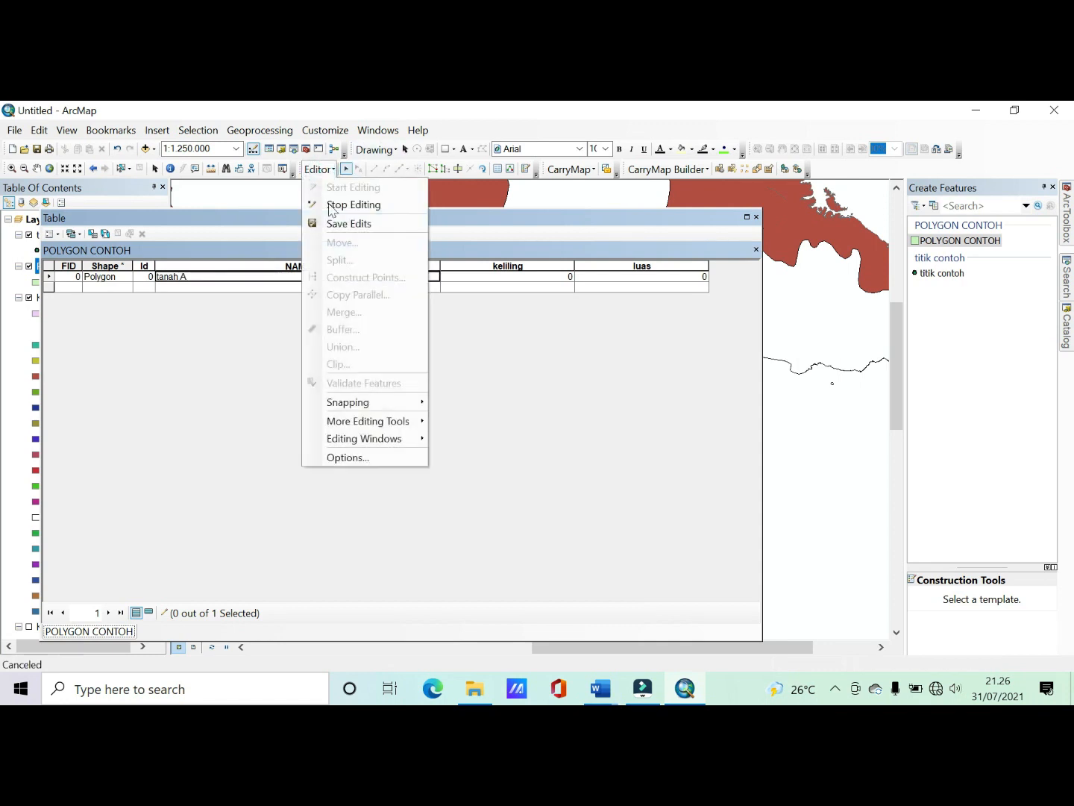
click(332, 210)
Step: Fill the keliling field with the polygon's Perimeter in Kilometers using Calculate Geometry and the data source's coordinate system
click(495, 266)
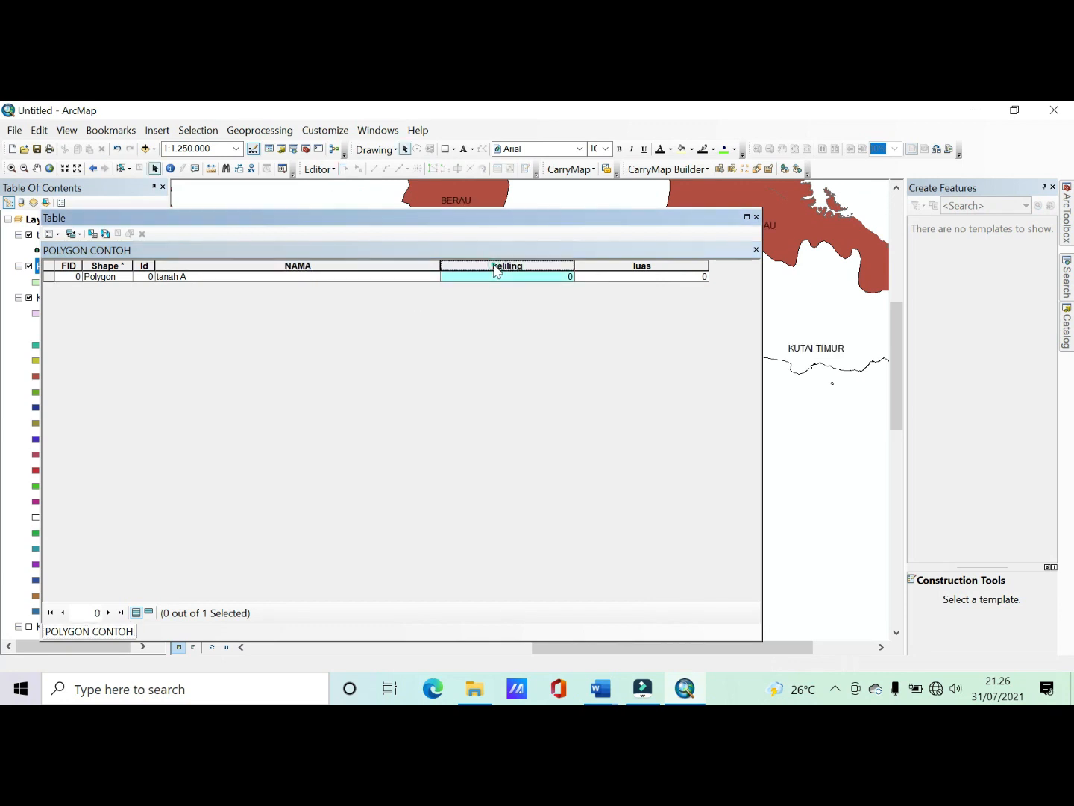
right_click(494, 269)
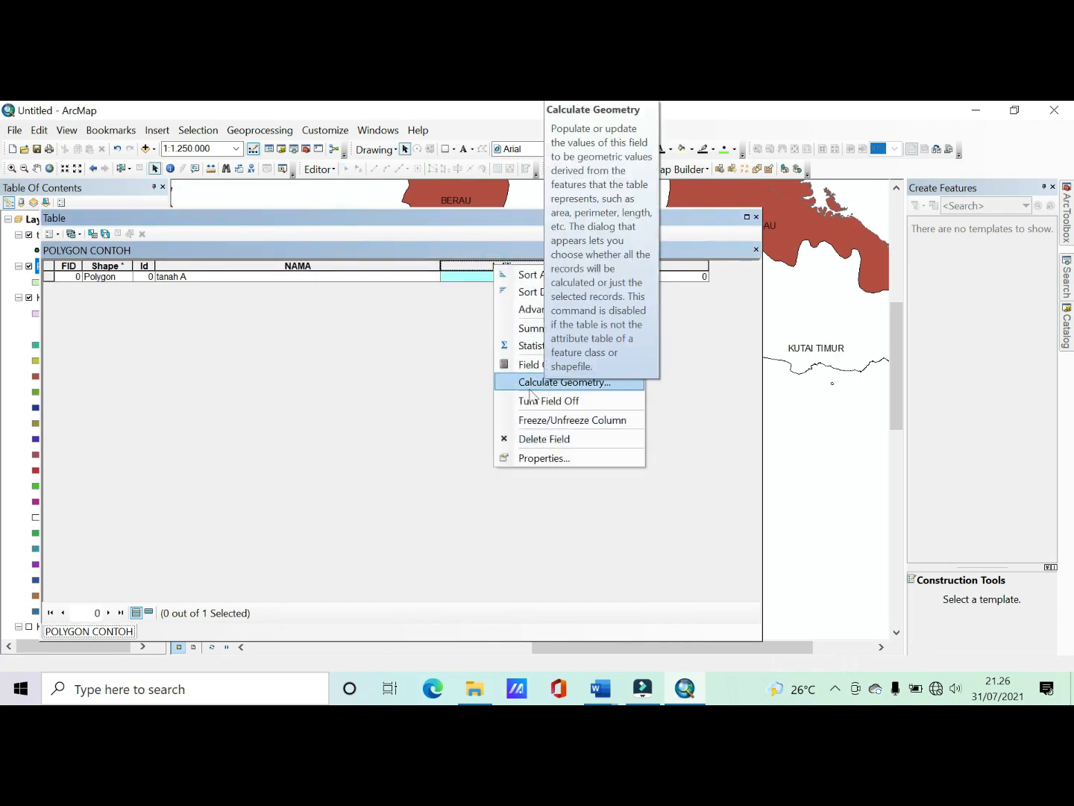
click(531, 383)
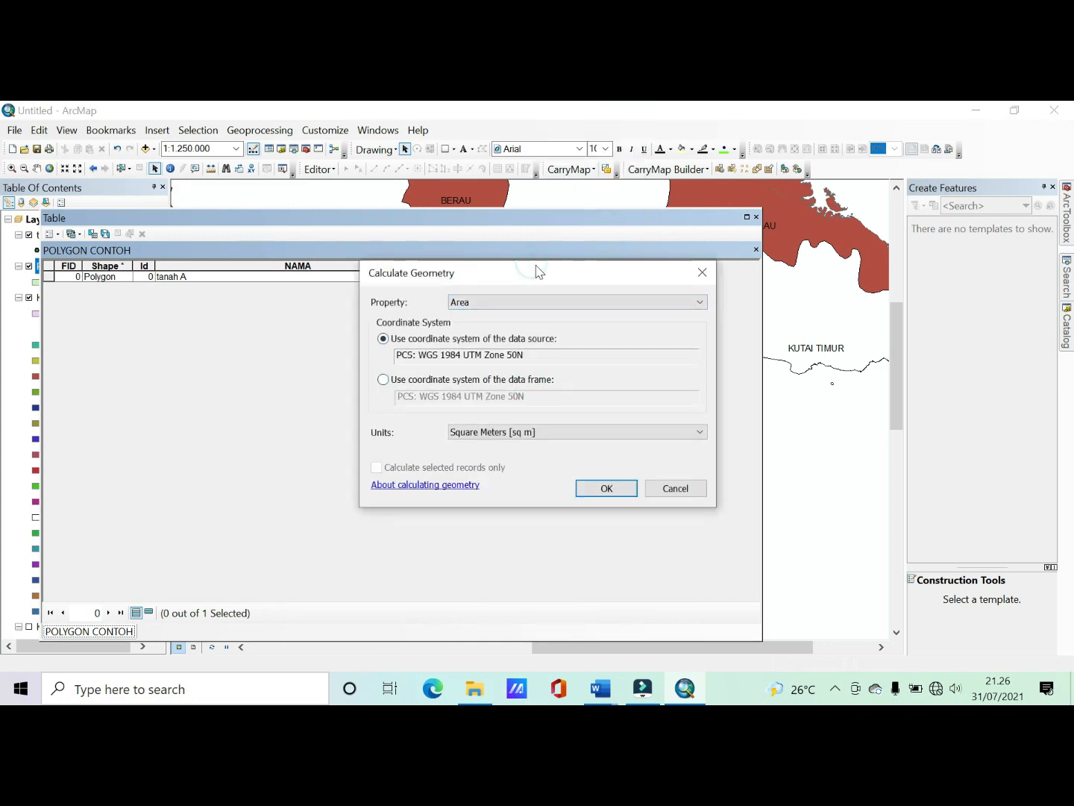
click(560, 302)
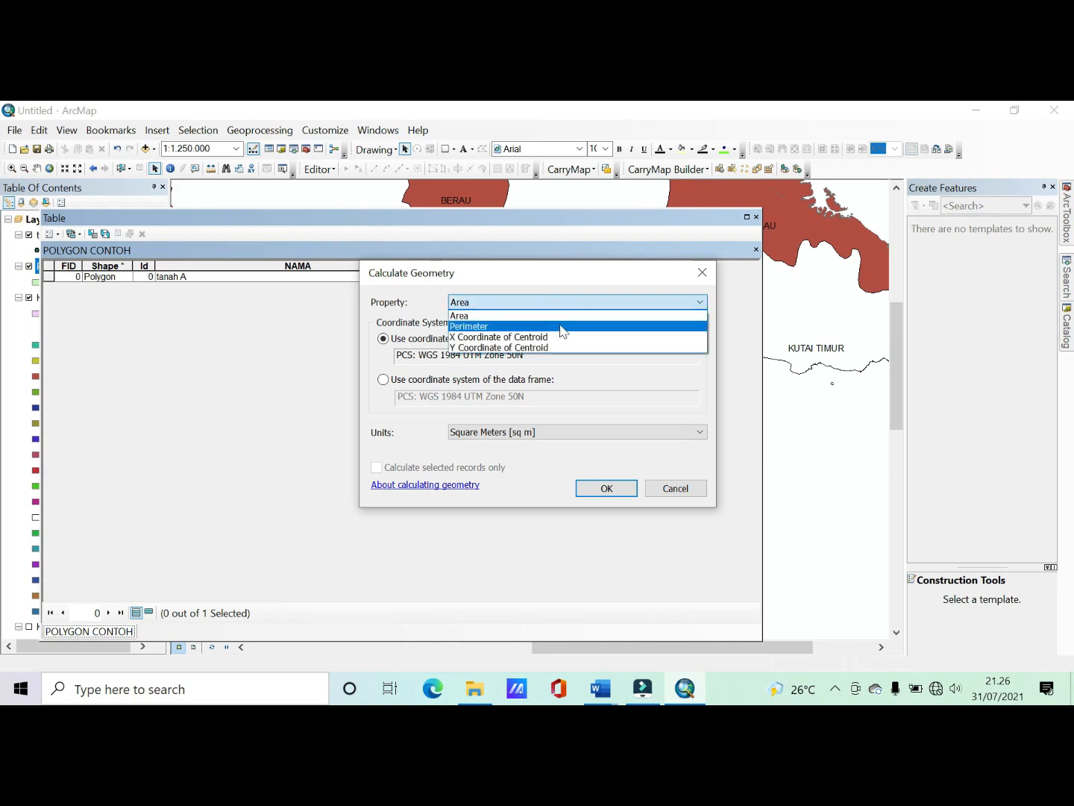
click(562, 327)
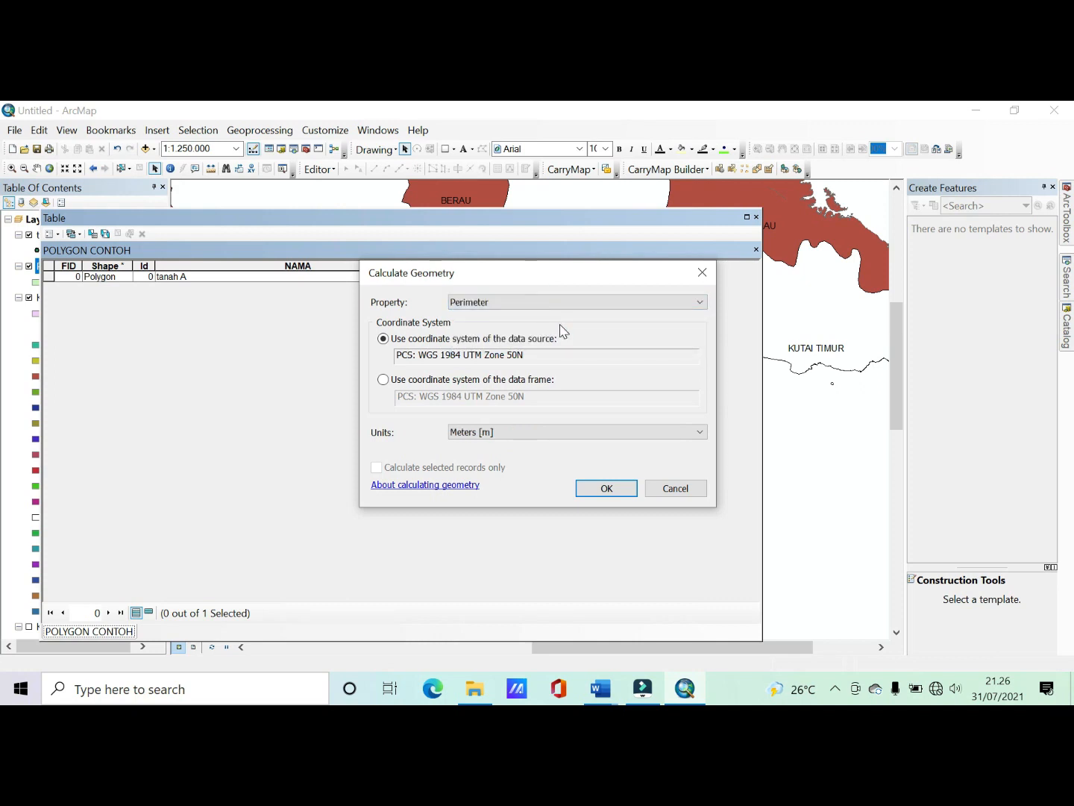
click(569, 433)
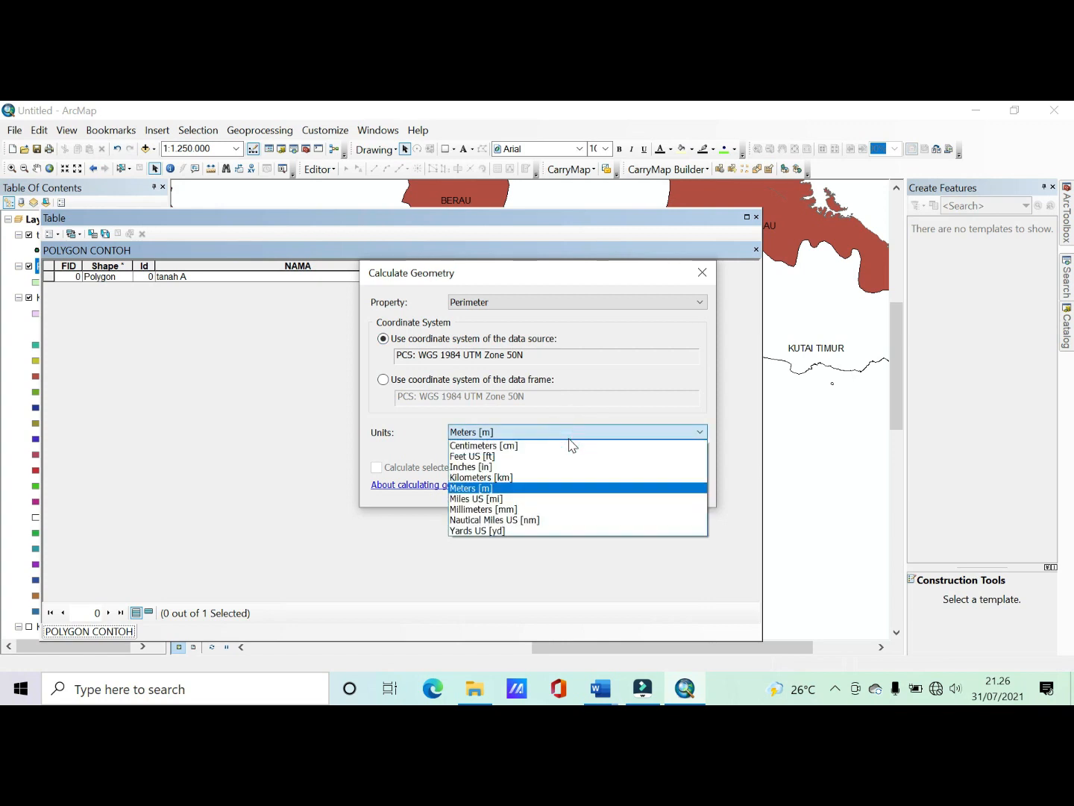
click(505, 485)
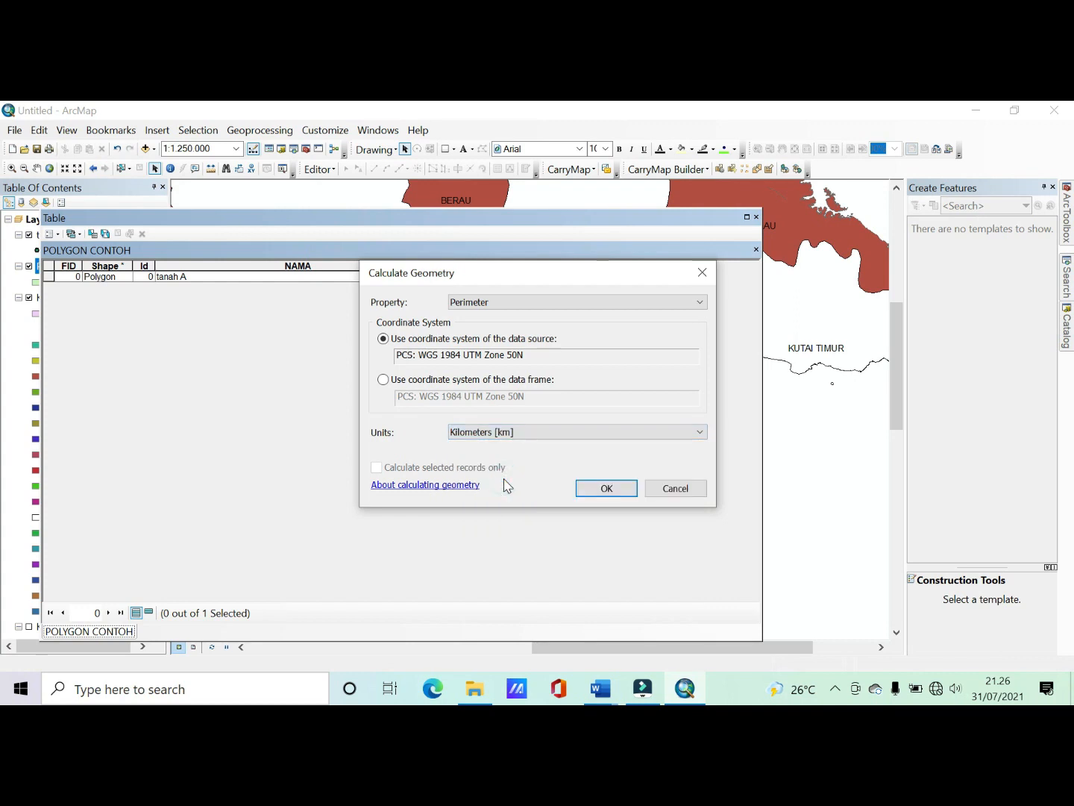
click(599, 485)
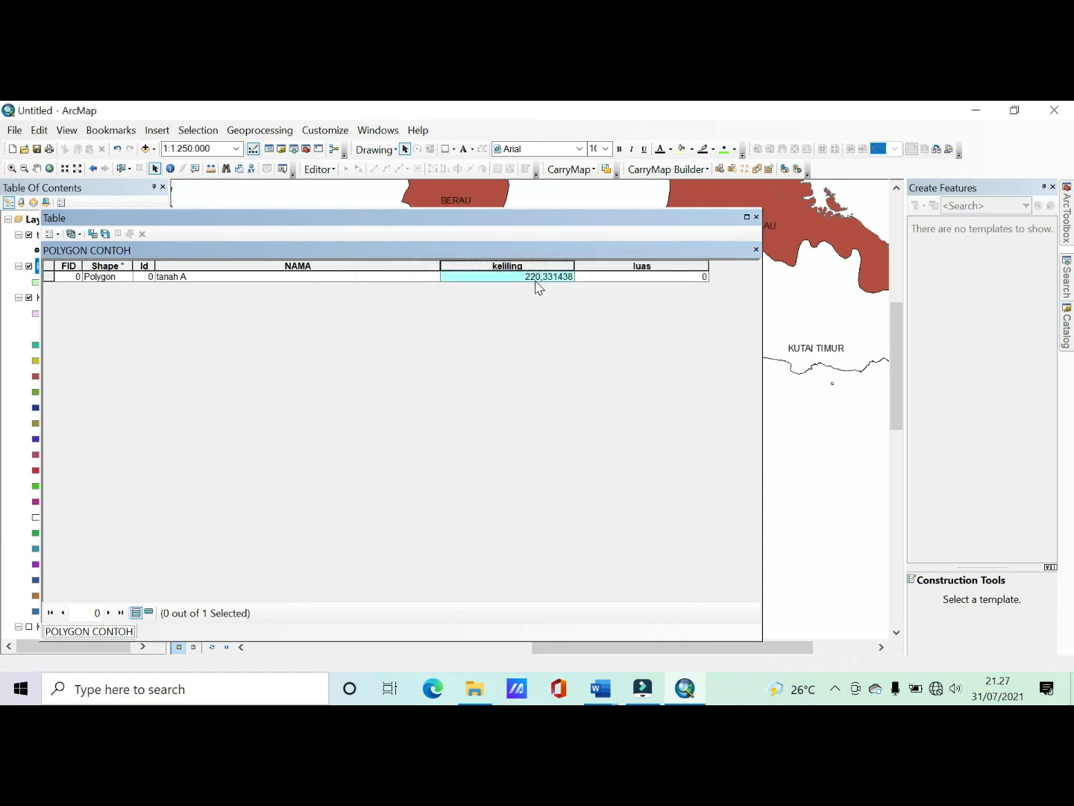
Step: Fill the luas field with the polygon's Area in Hectares using Calculate Geometry, and close the attribute table
click(602, 265)
right_click(604, 267)
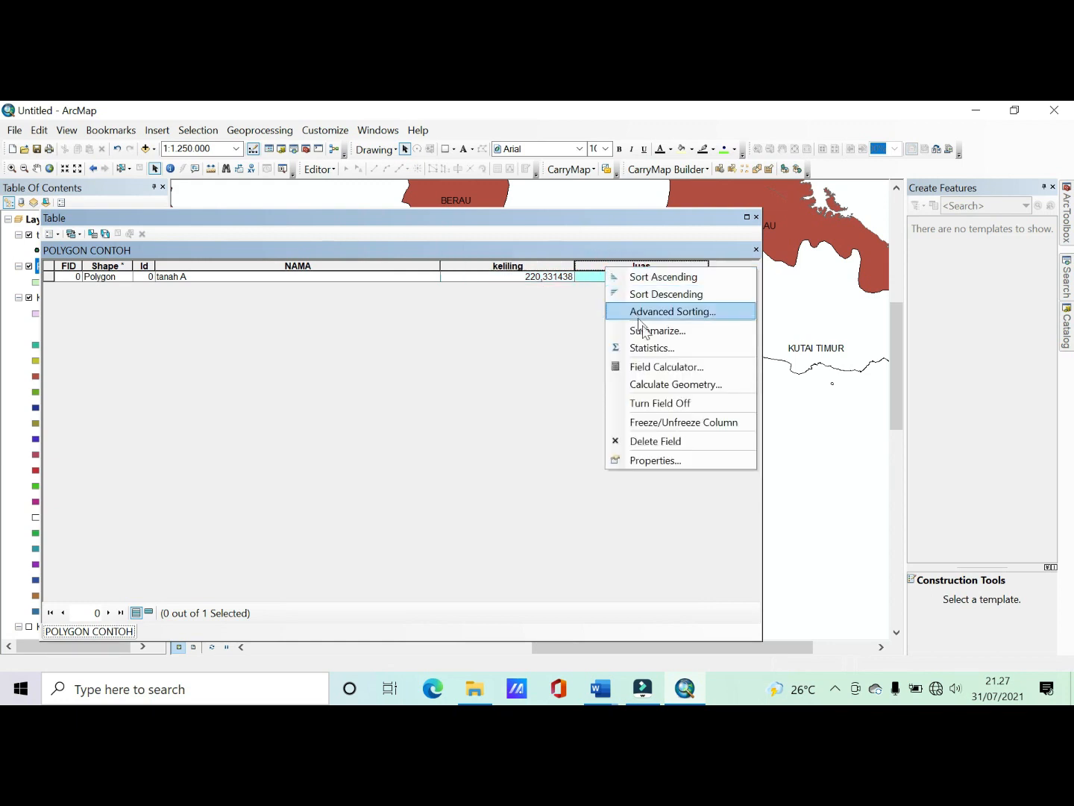
click(663, 386)
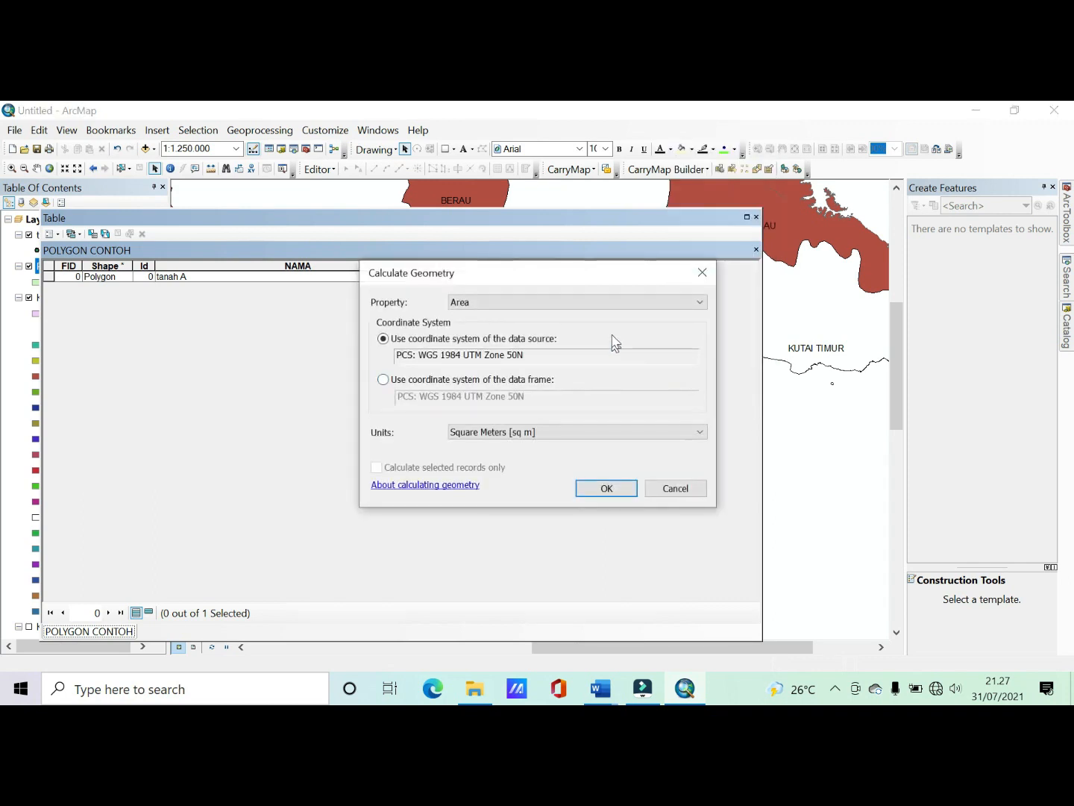
click(616, 303)
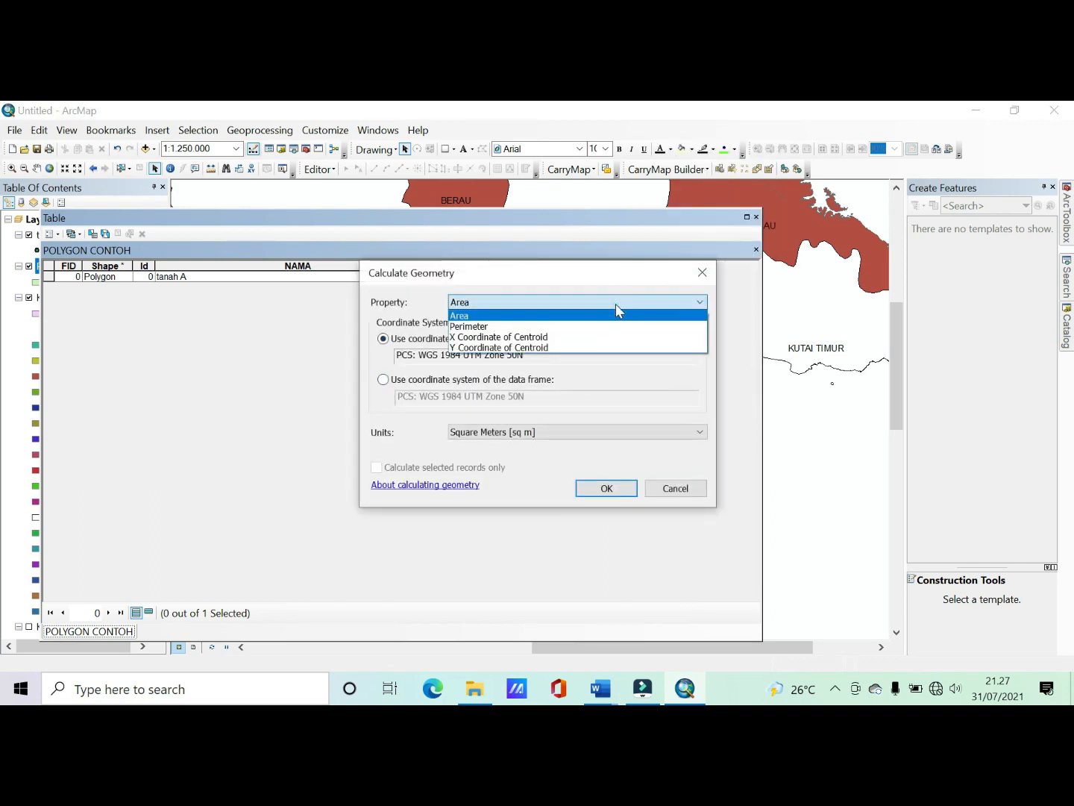
click(599, 316)
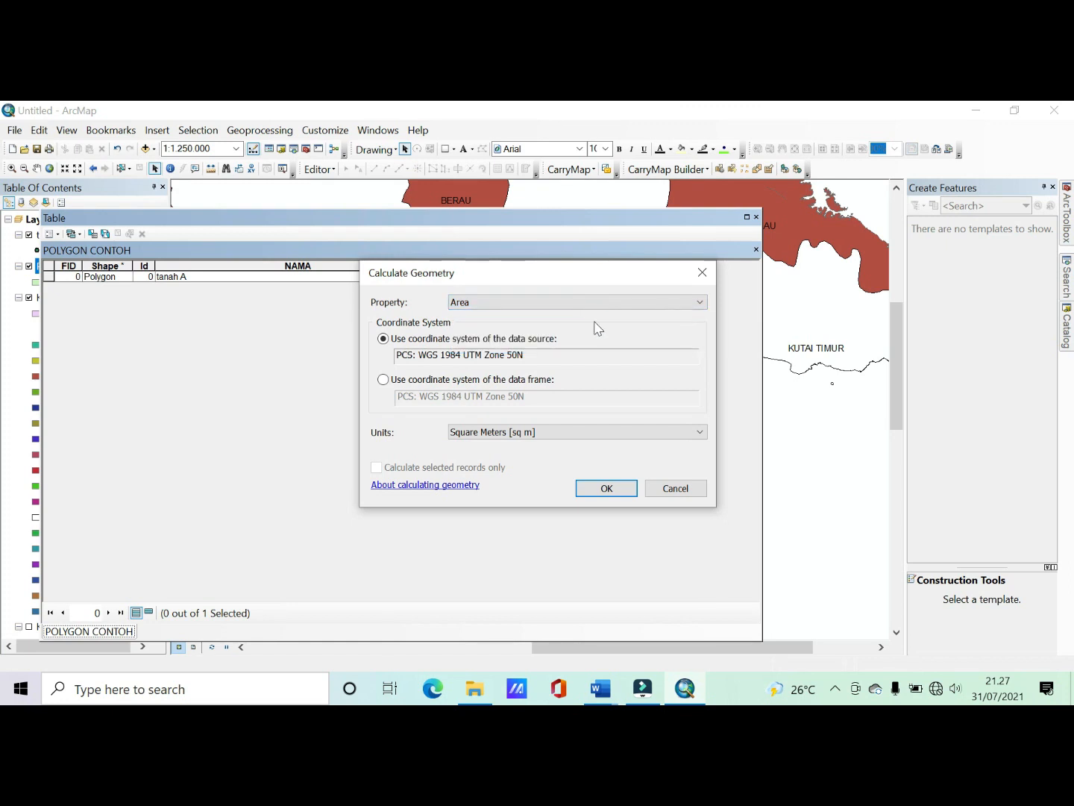
click(558, 433)
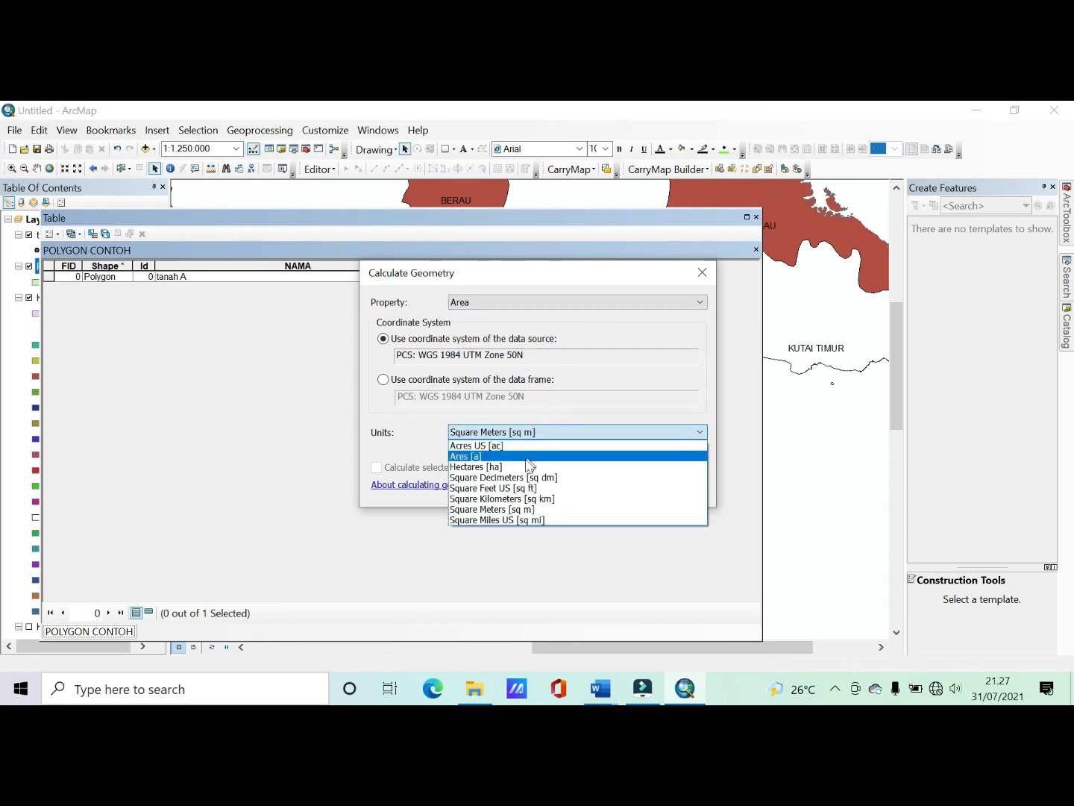
click(521, 469)
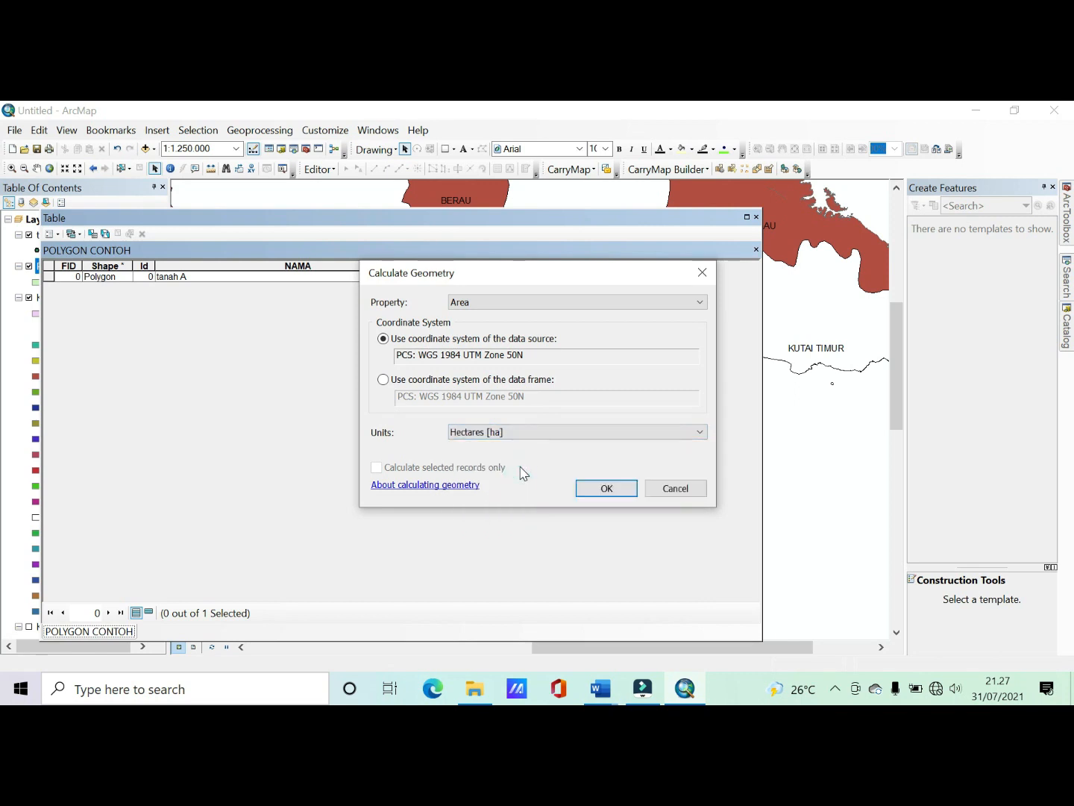
click(608, 488)
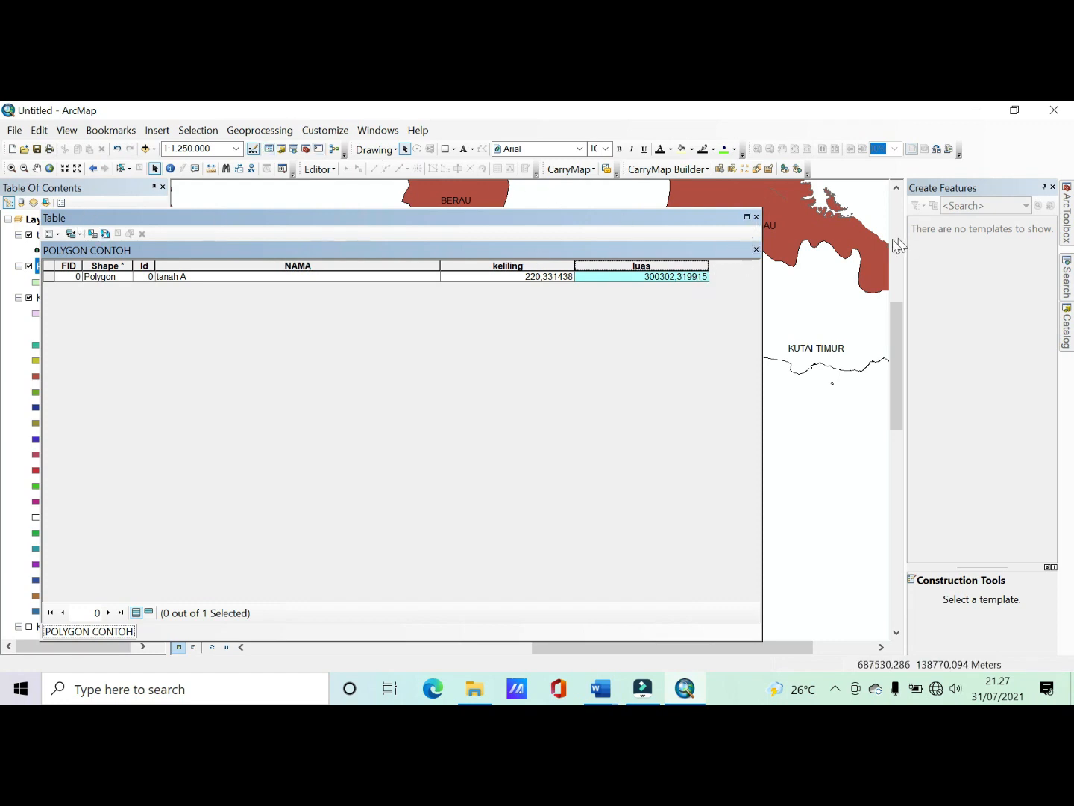
click(755, 218)
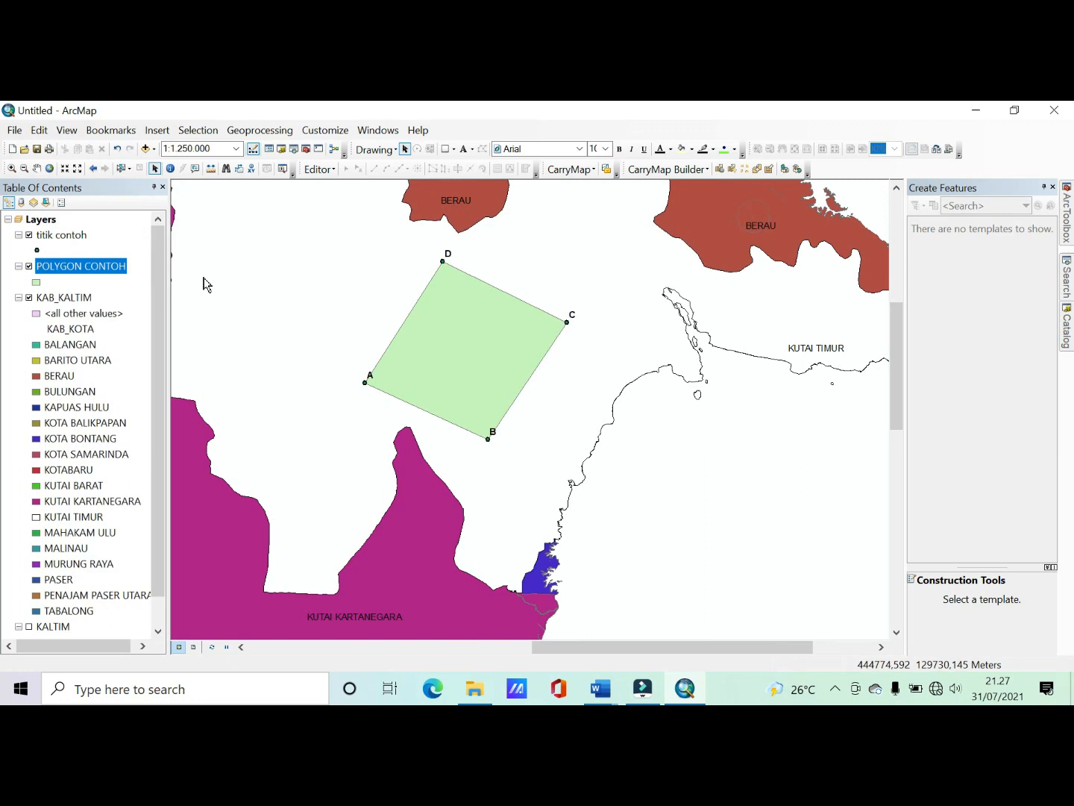
Step: Label the POLYGON CONTOH features with the NAMA field, keeping the default Arial 8 text symbol
right_click(44, 265)
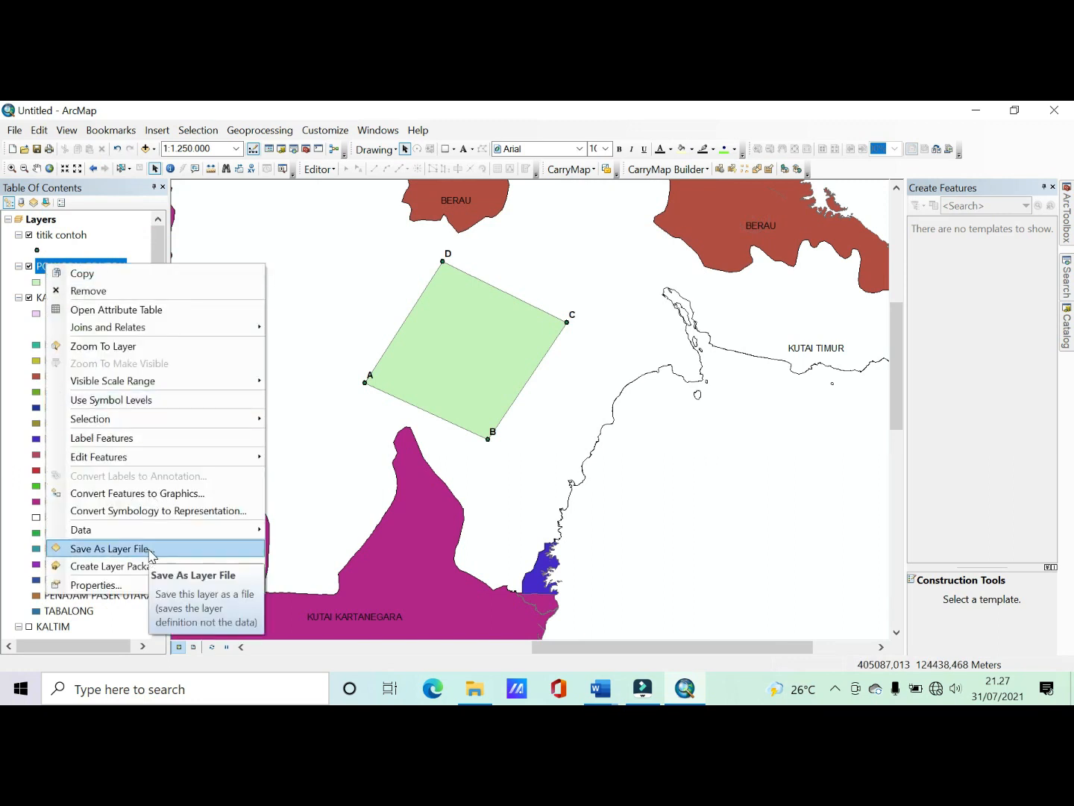
click(122, 584)
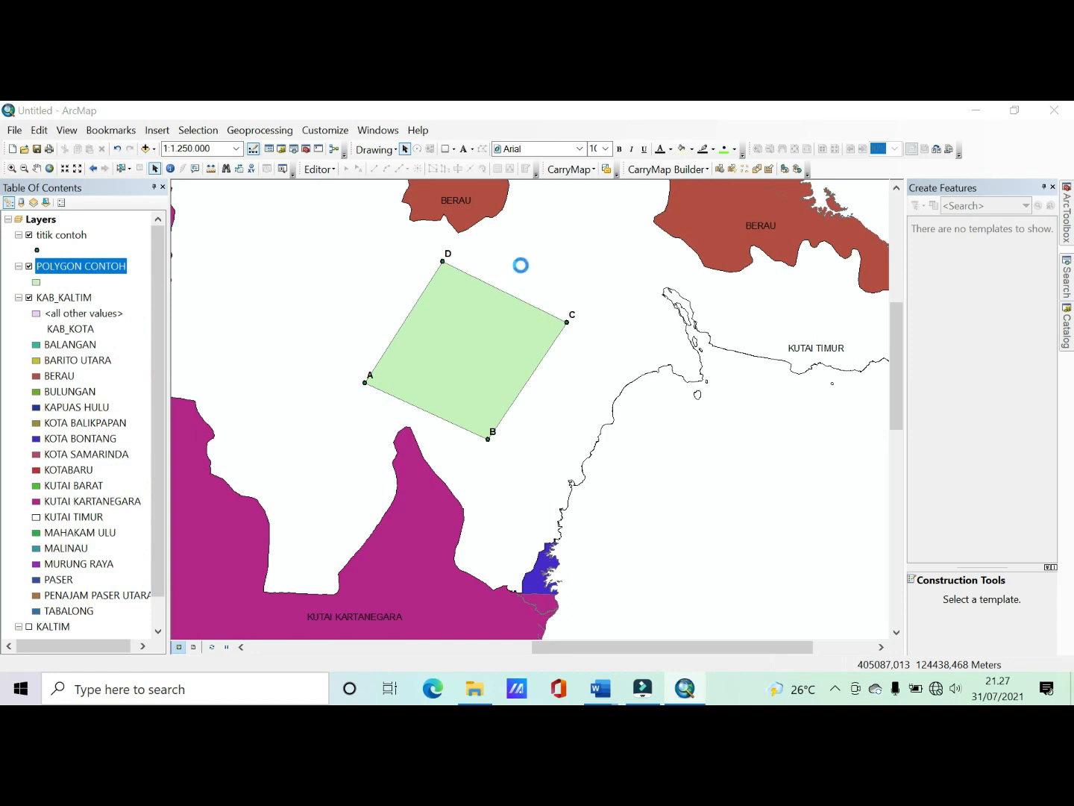
click(455, 353)
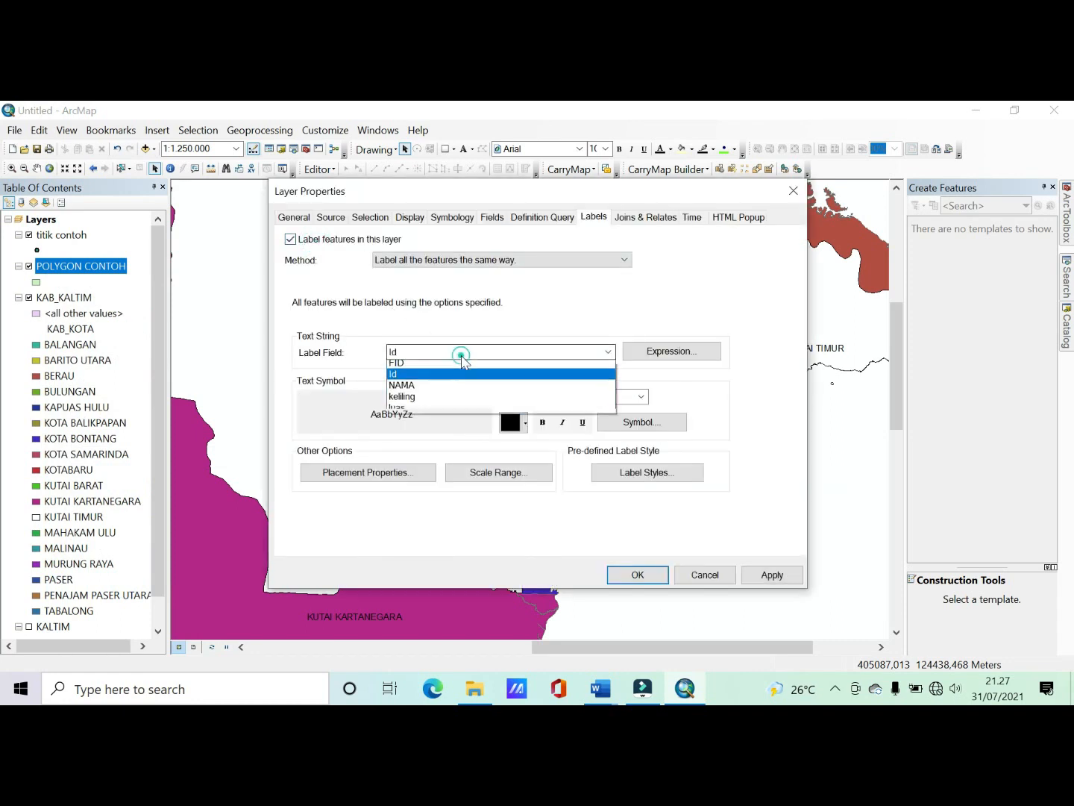
click(443, 387)
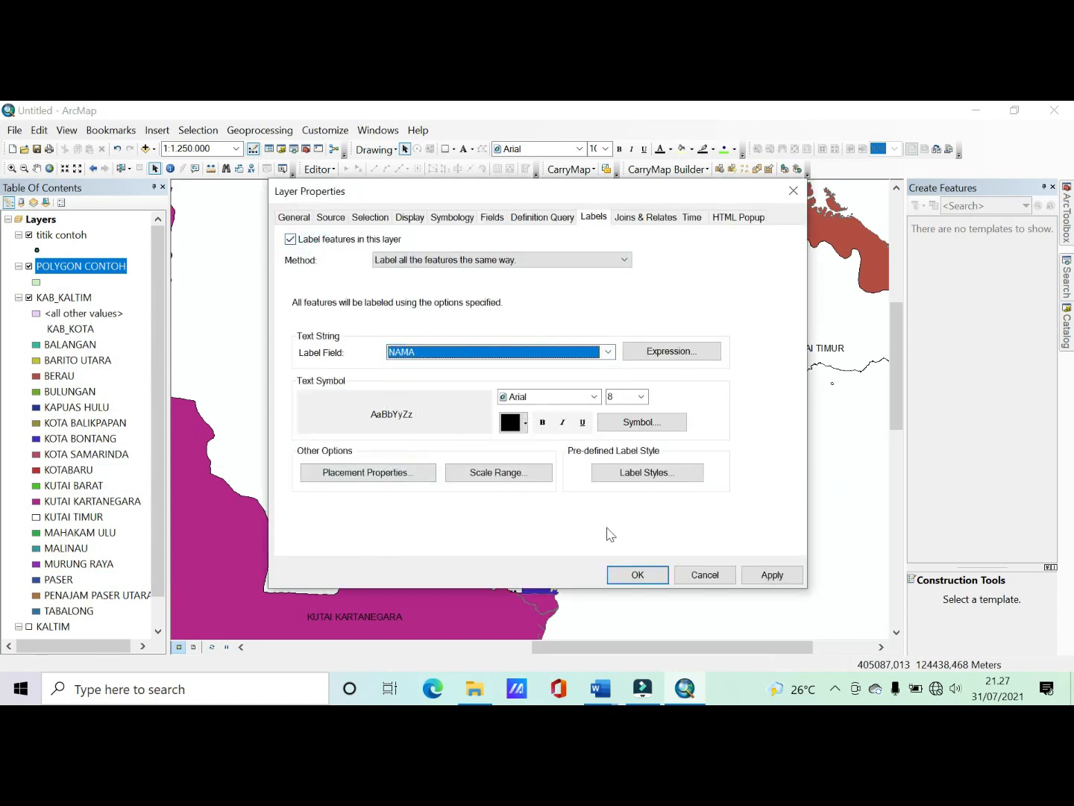
click(634, 578)
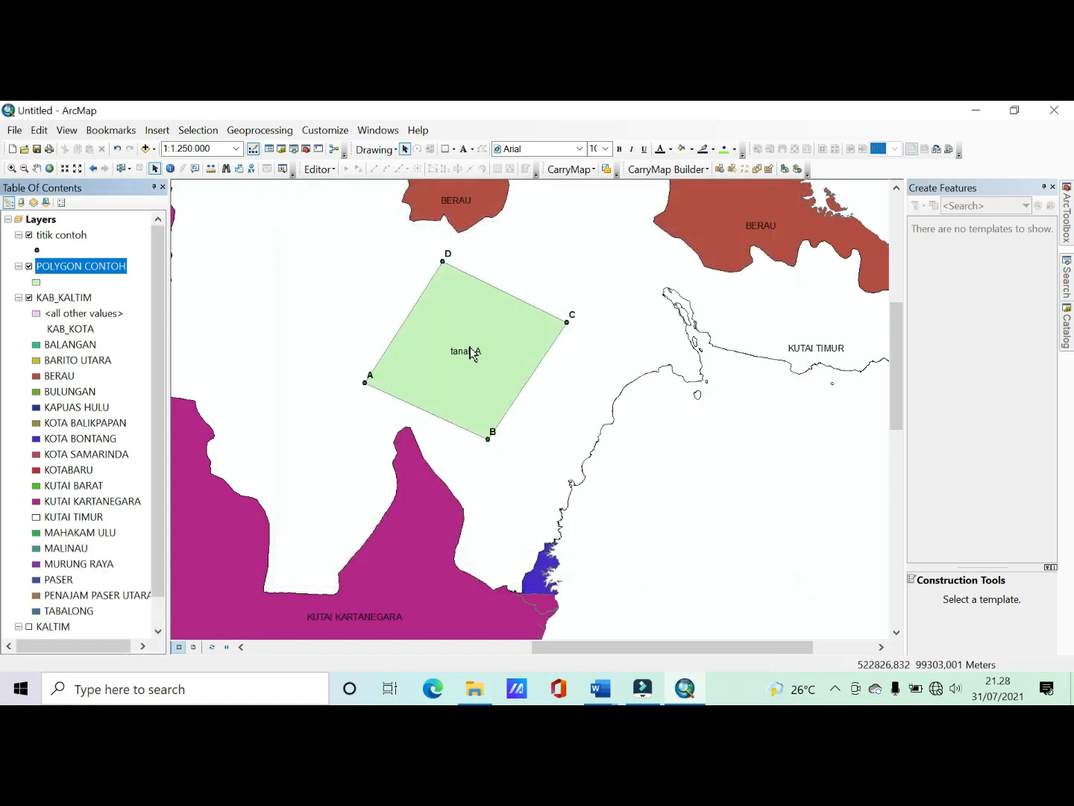
Step: Switch to layout view and pan the map up and to the right within the page's data frame
scroll(455, 344, up, 4)
scroll(471, 352, up, 1)
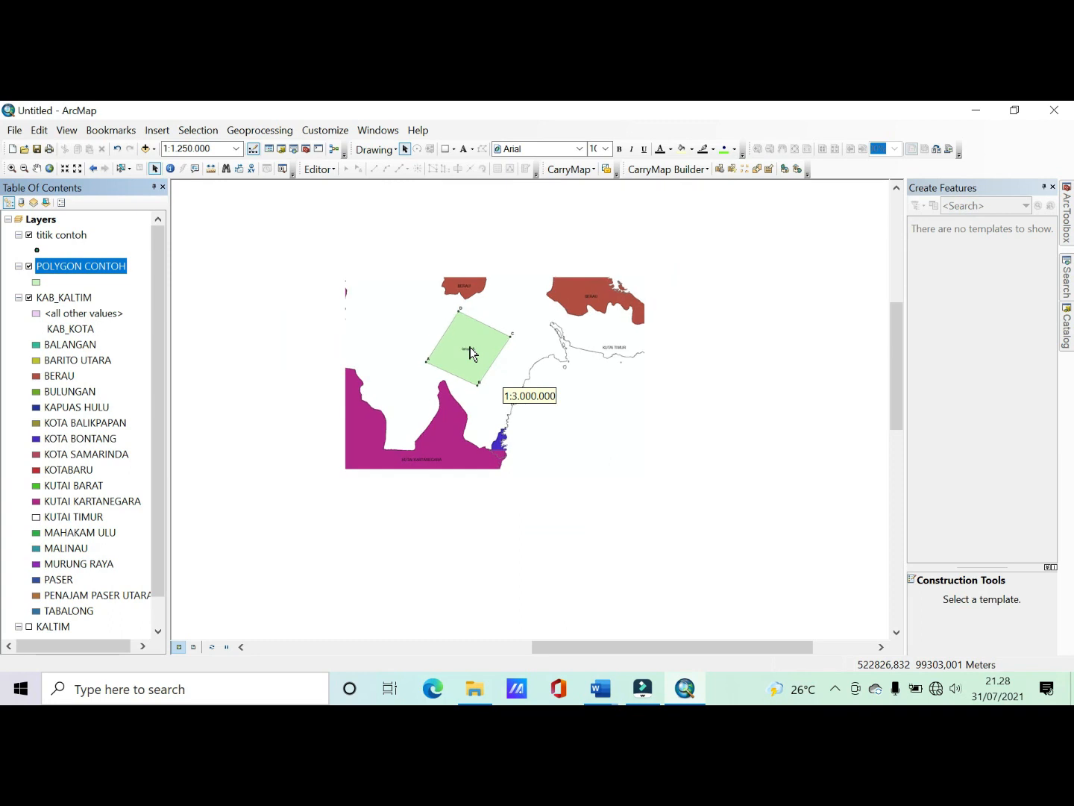
scroll(471, 353, down, 3)
scroll(471, 352, up, 3)
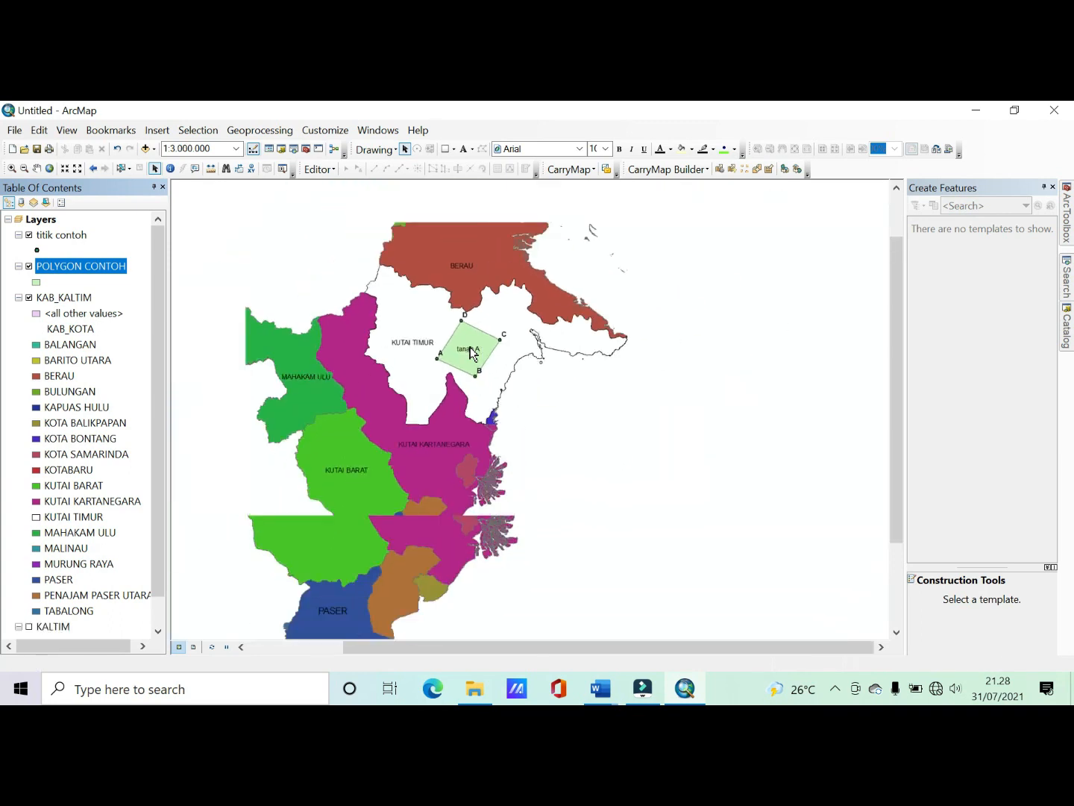
click(192, 648)
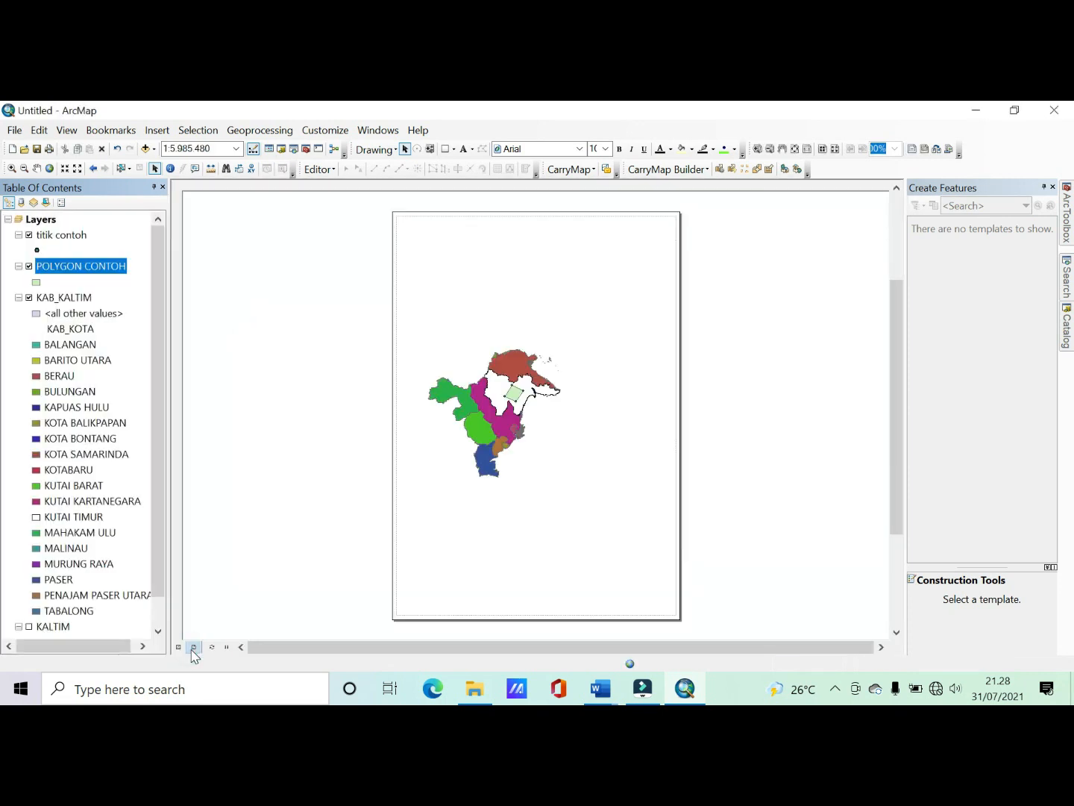
click(37, 170)
mouse_move(511, 388)
mouse_down()
mouse_move(535, 349)
mouse_move(543, 361)
mouse_up()
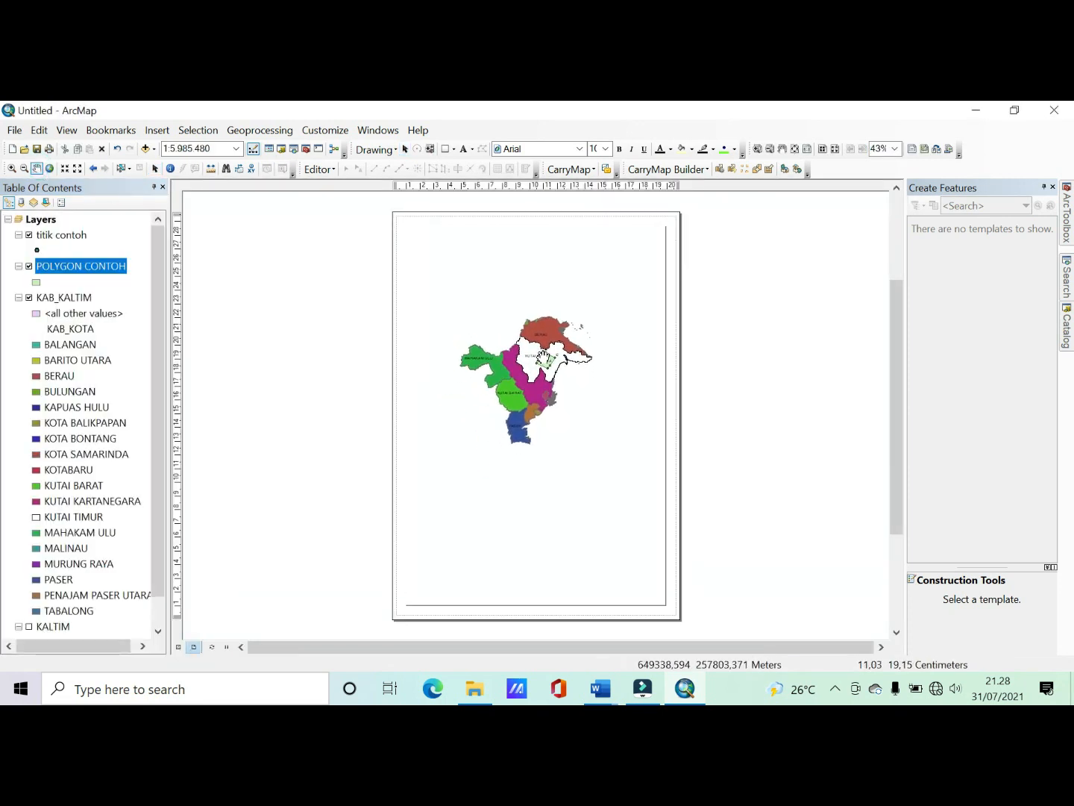